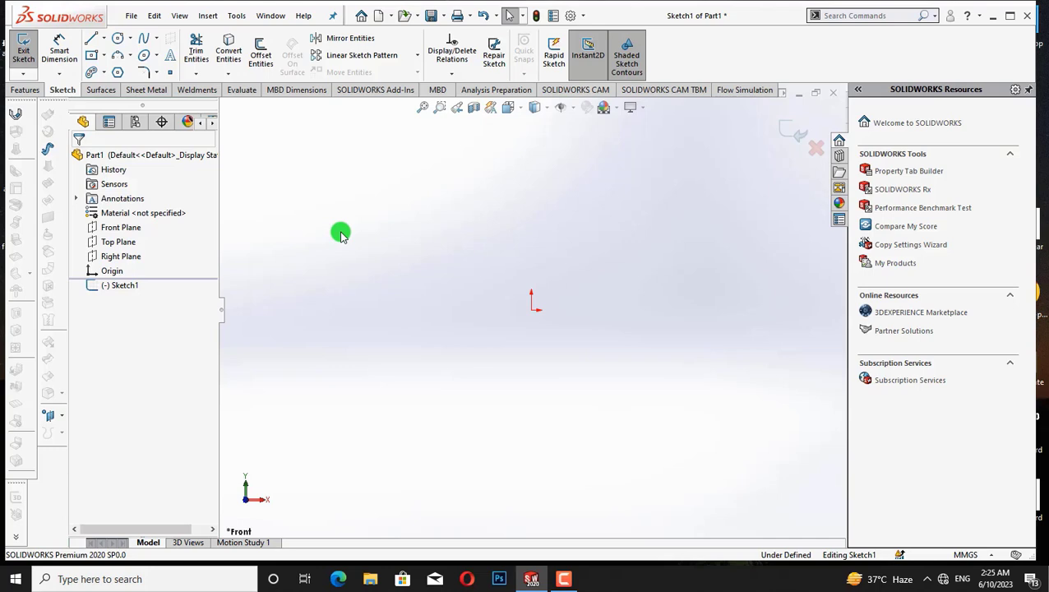
# Leave the current empty sketch and start a new sketch on the Front Plane
pyautogui.rightClick(102, 240)
pyautogui.click(794, 133)
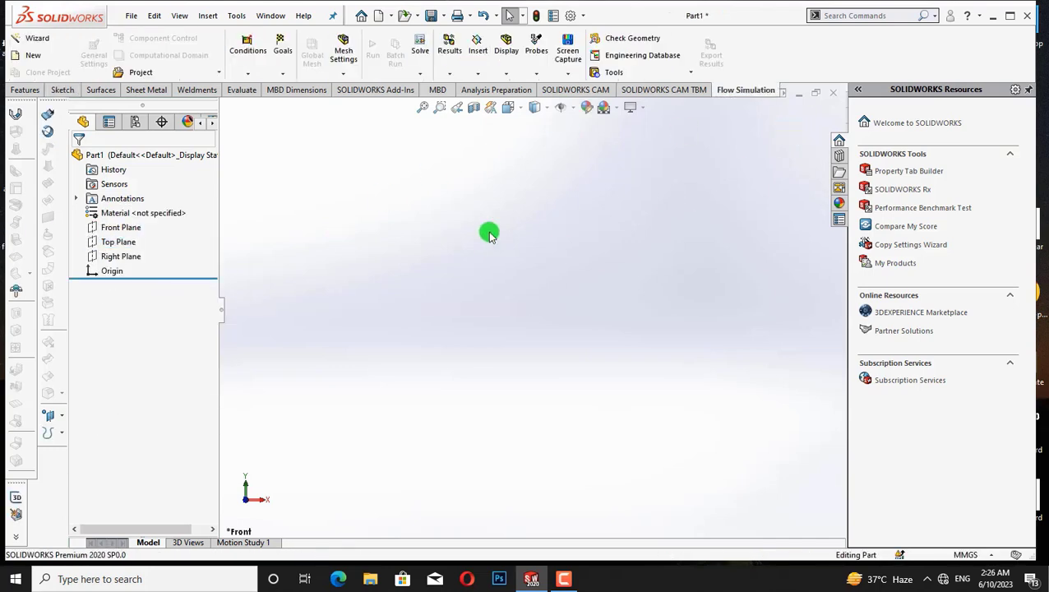
pyautogui.rightClick(133, 228)
pyautogui.click(141, 213)
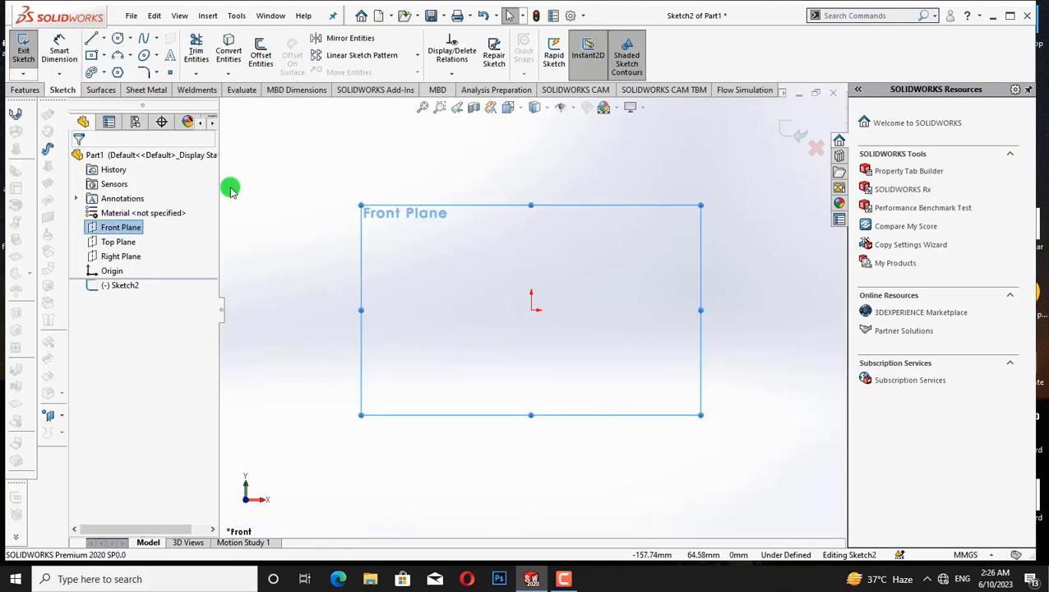
# Sketch a long, thin center rectangle about 171 mm long, centred on the origin
pyautogui.click(104, 57)
pyautogui.click(99, 85)
pyautogui.click(532, 309)
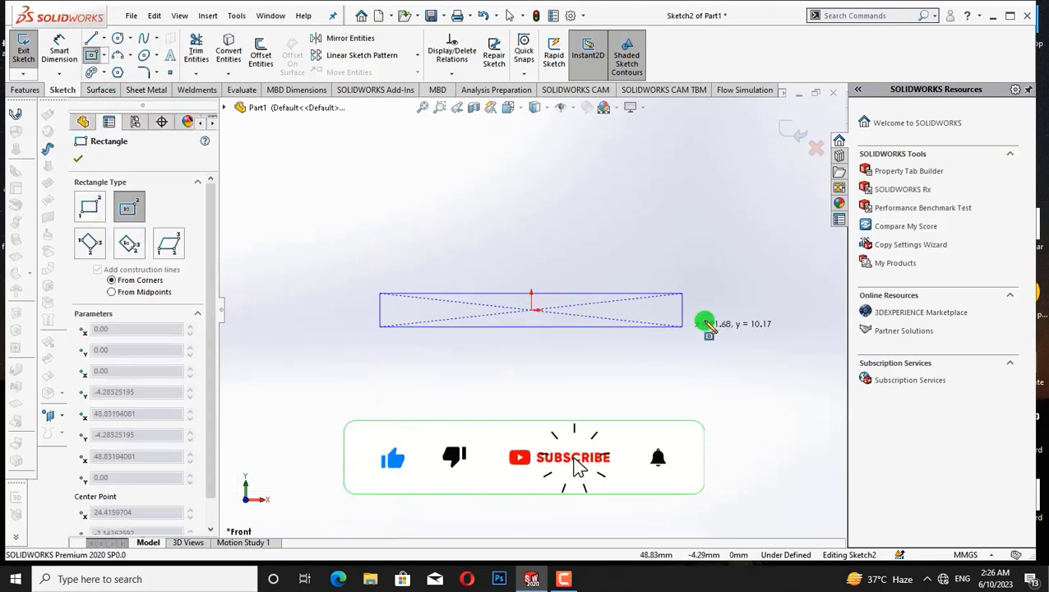
pyautogui.click(813, 338)
pyautogui.rightClick(451, 217)
pyautogui.click(454, 222)
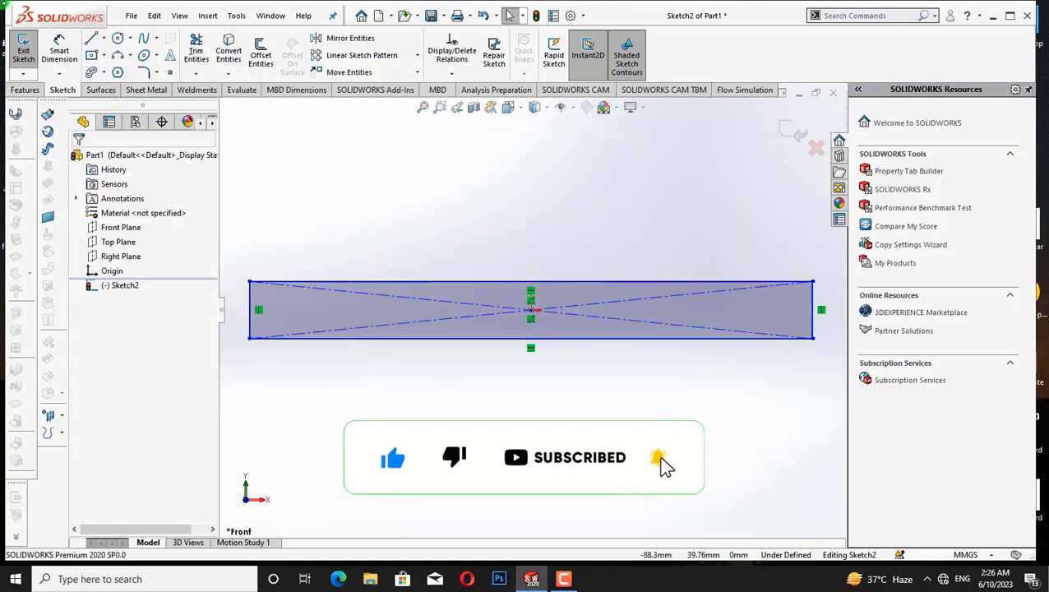
# Dimension the length of the rectangle as 400 mm along its upper edge
pyautogui.click(70, 49)
pyautogui.click(461, 283)
pyautogui.click(534, 235)
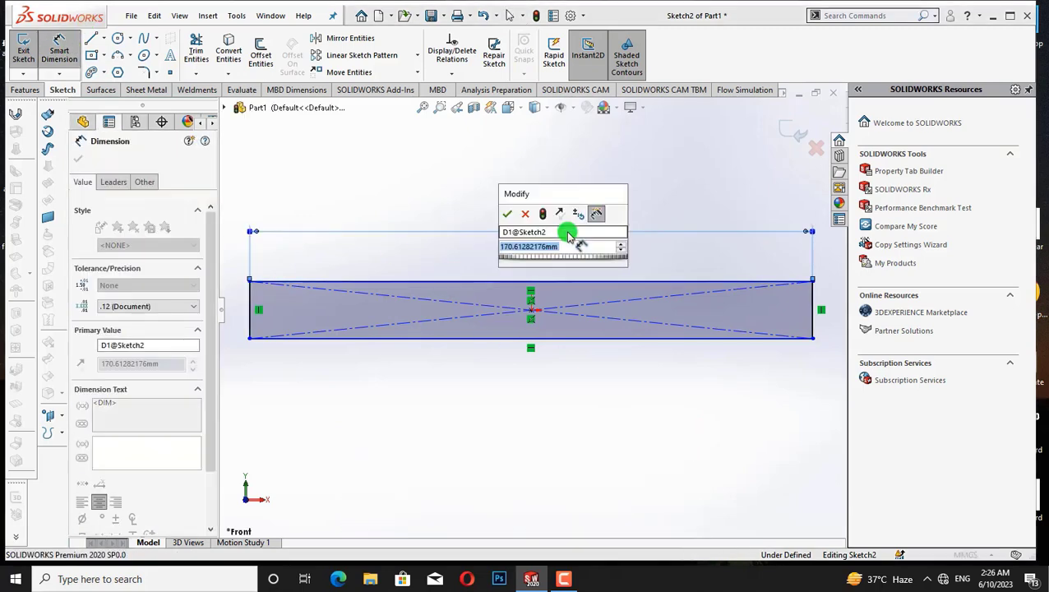
pyautogui.write('74')
pyautogui.press('BackSpace')
pyautogui.press('BackSpace')
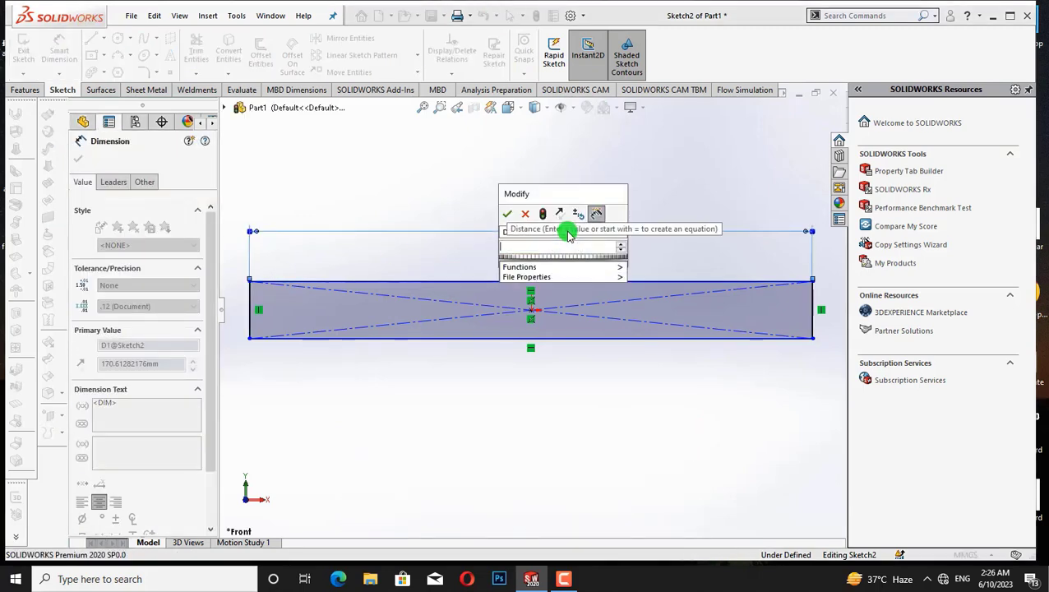
pyautogui.write('4')
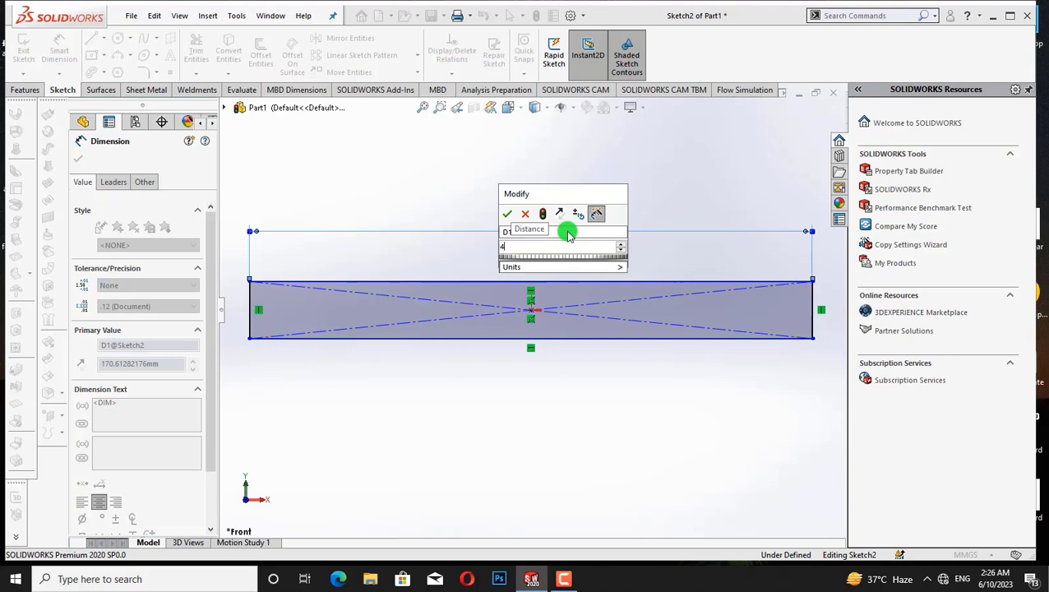
pyautogui.write('00')
pyautogui.press('Return')
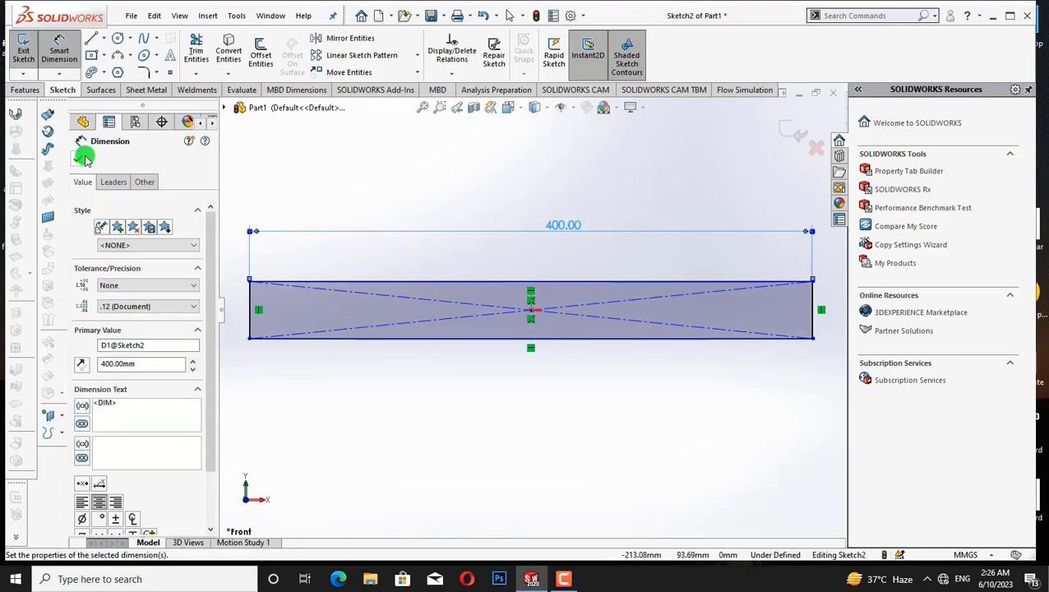
pyautogui.click(83, 156)
pyautogui.press('f')
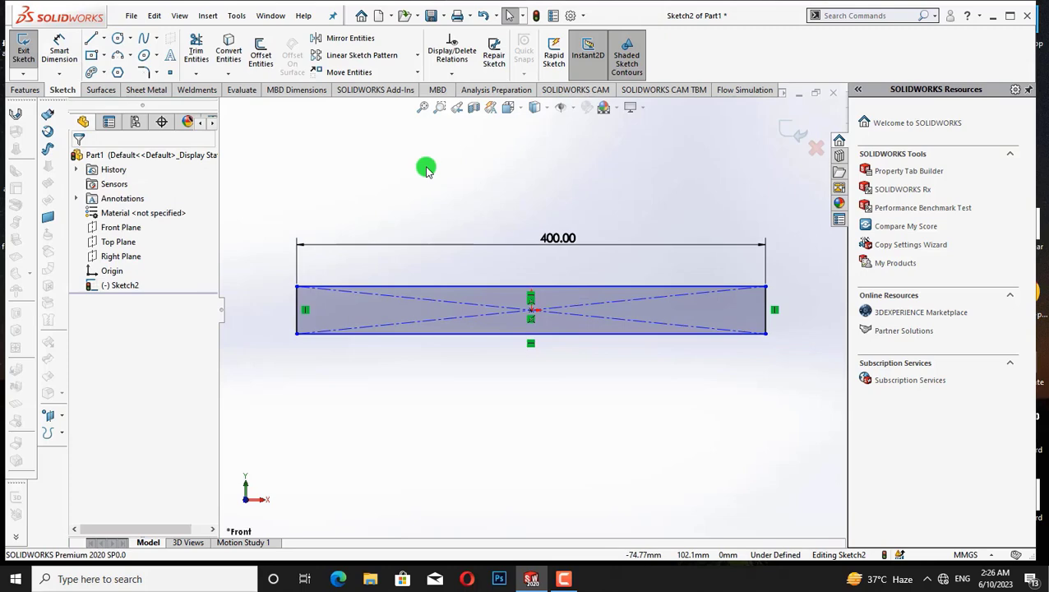
# Dimension the height of the rectangle as 25 mm on its left edge
pyautogui.click(59, 50)
pyautogui.click(296, 304)
pyautogui.click(256, 382)
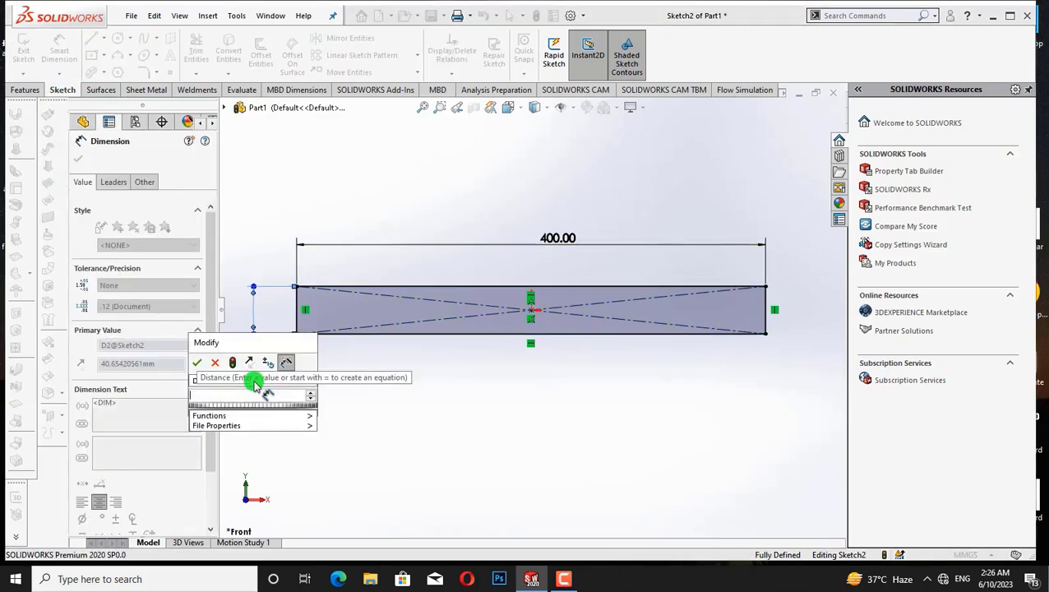
pyautogui.write('25')
pyautogui.press('Return')
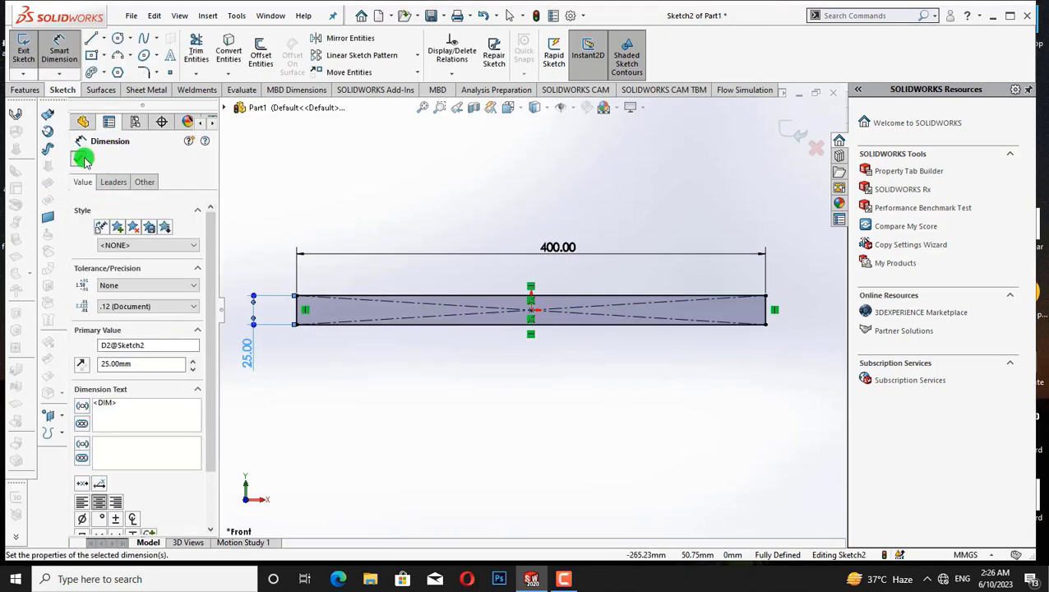
pyautogui.click(83, 159)
# Sketch two upward-curving three-point arcs from the rectangle's right corners, ending at about (231, 28) and (248, 12.5) mm
pyautogui.click(116, 56)
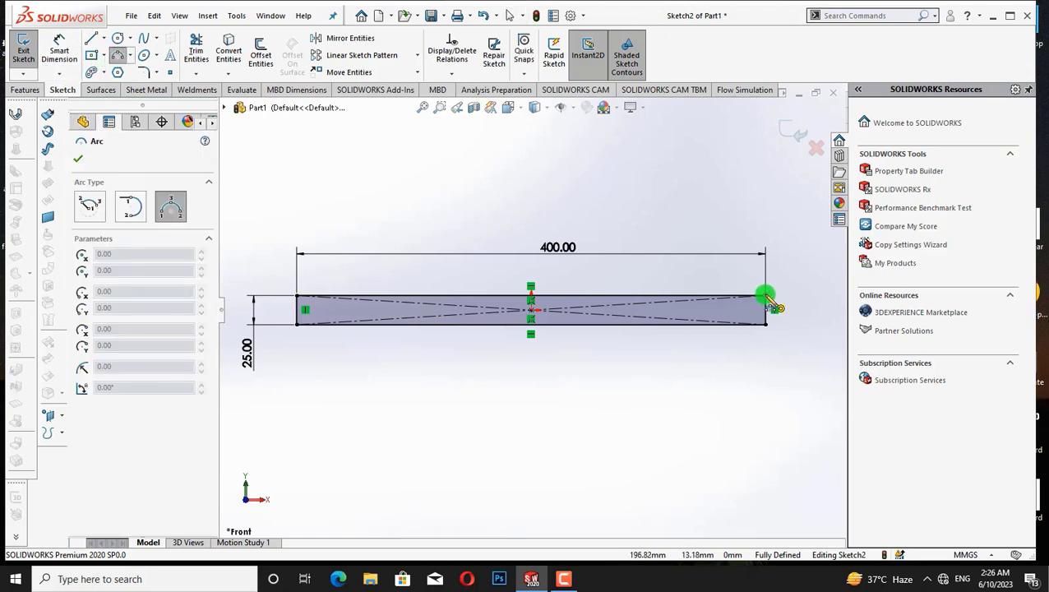
pyautogui.click(766, 296)
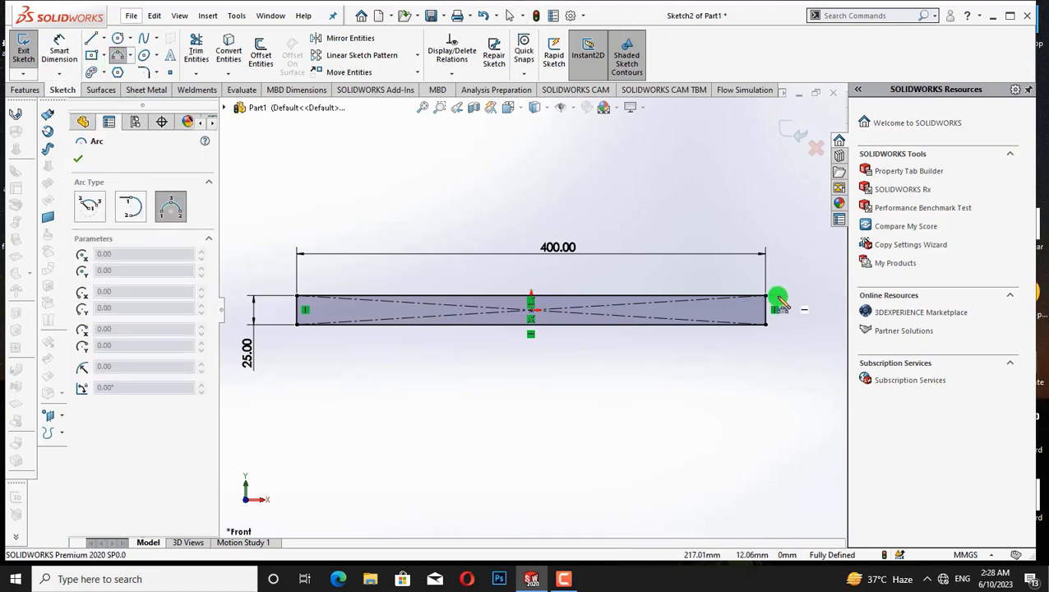
pyautogui.click(766, 296)
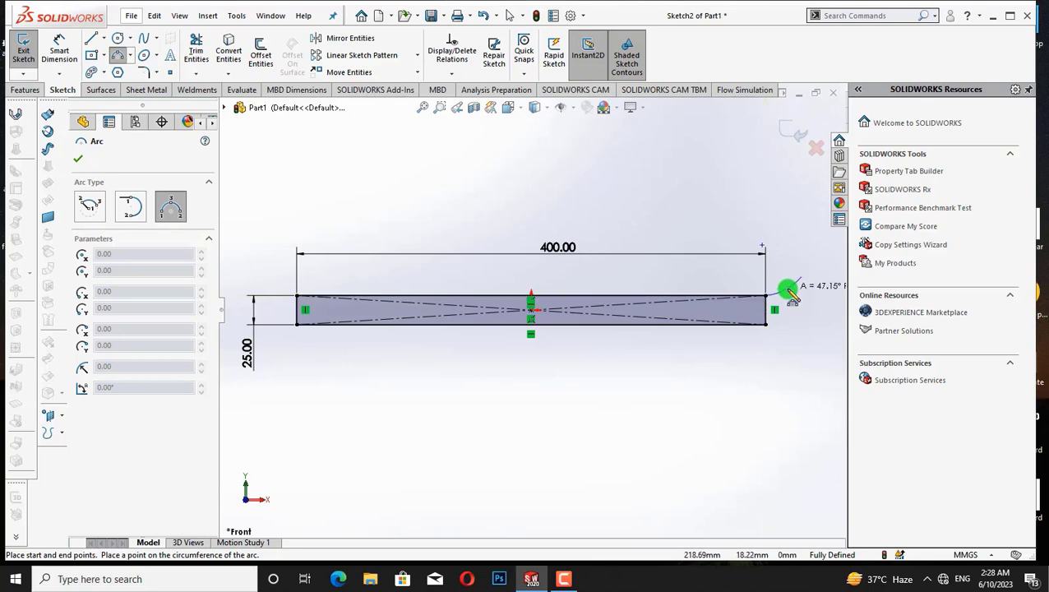
pyautogui.click(789, 289)
pyautogui.press('Escape')
pyautogui.click(114, 56)
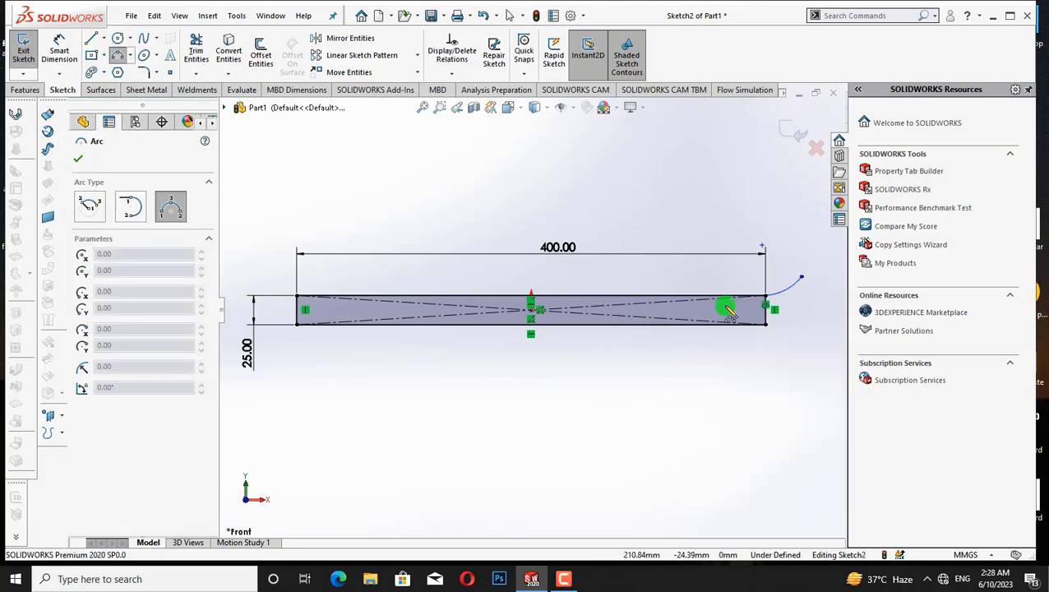
pyautogui.click(810, 315)
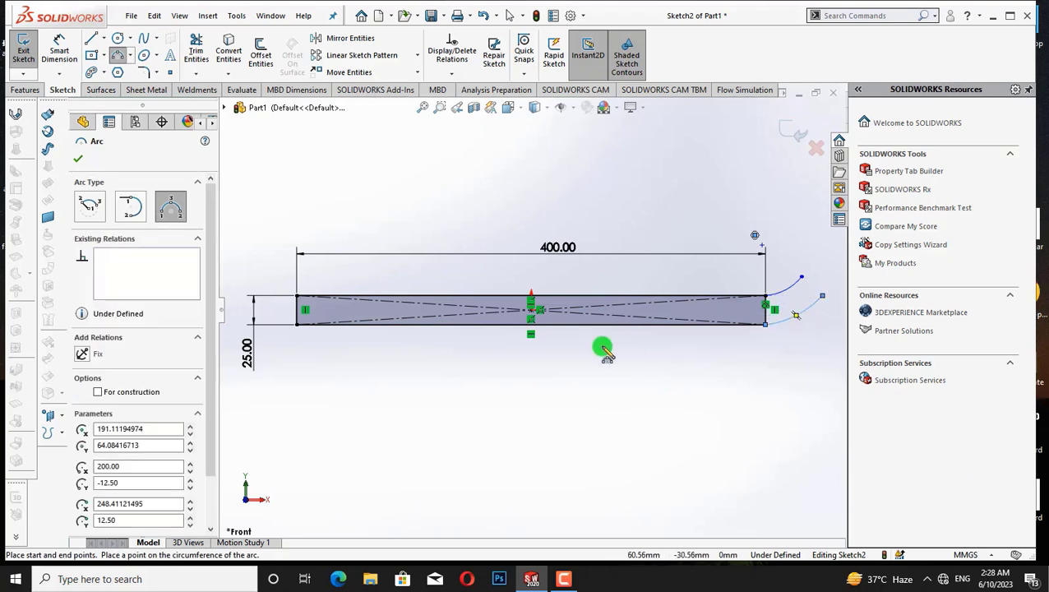
pyautogui.press('Escape')
# Close the right end with a small outward-bulging three-point arc joining the free ends of the two arcs
pyautogui.rightClick(639, 251)
pyautogui.moveTo(672, 198)
pyautogui.click(814, 261)
pyautogui.moveTo(774, 368)
pyautogui.mouseDown()
pyautogui.moveTo(746, 395)
pyautogui.moveTo(702, 401)
pyautogui.mouseUp()
pyautogui.rightClick(698, 194)
pyautogui.click(732, 207)
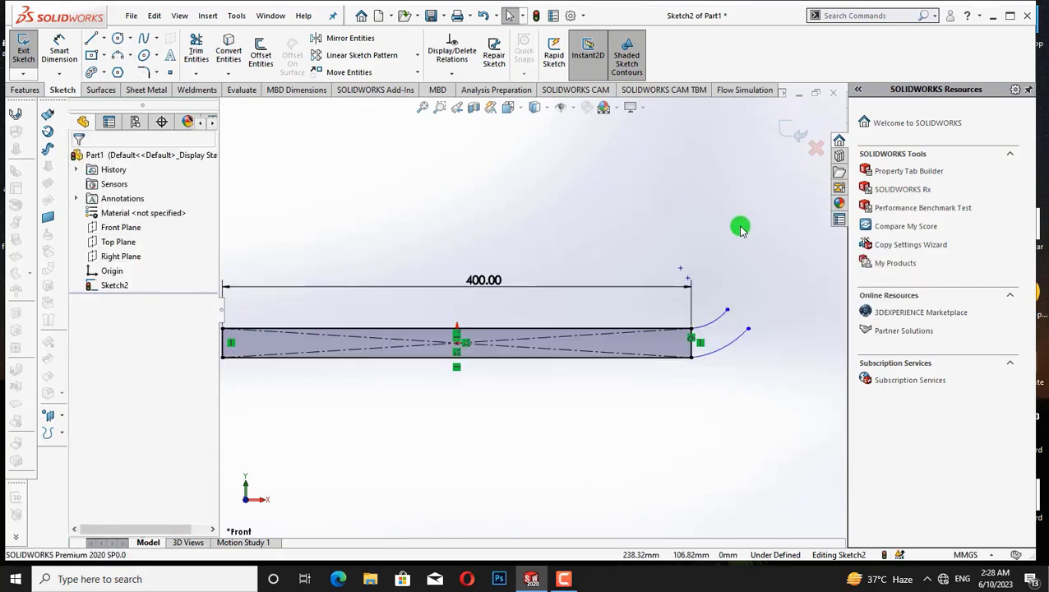
pyautogui.click(118, 55)
pyautogui.moveTo(727, 310); pyautogui.dragTo(753, 322)
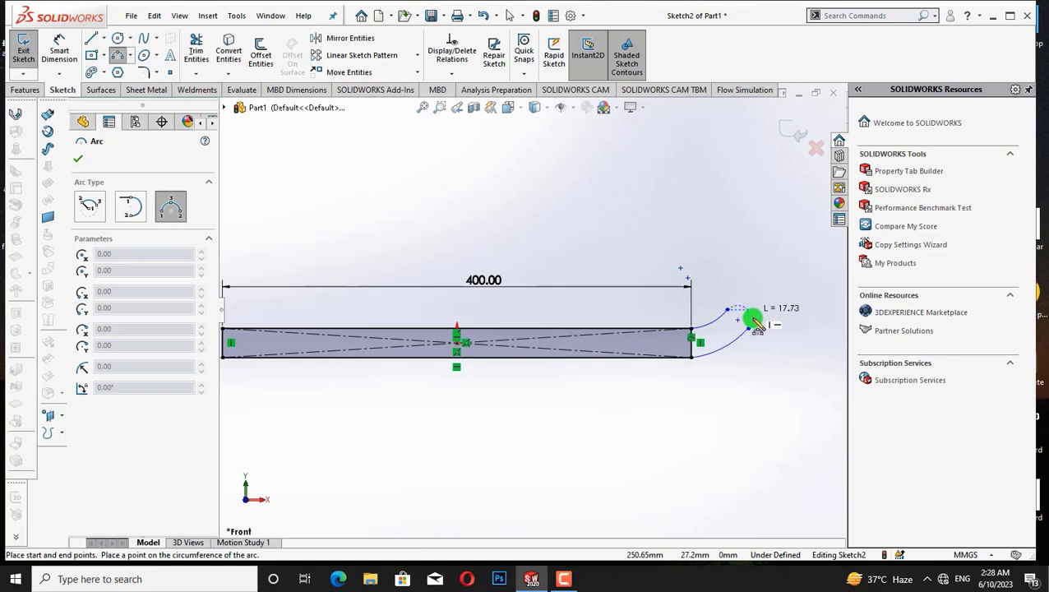
pyautogui.click(745, 309)
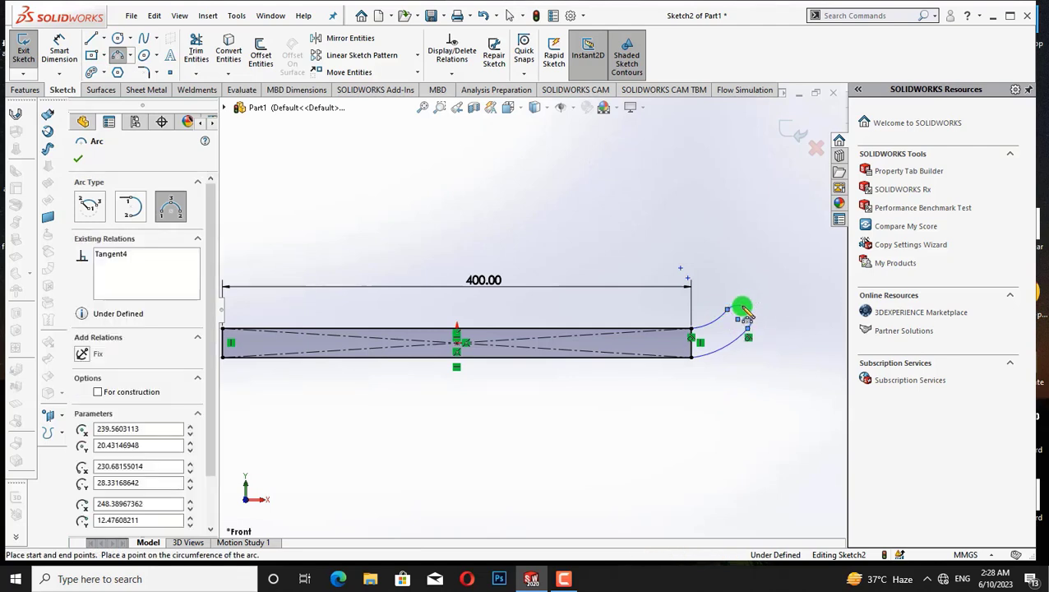
pyautogui.rightClick(665, 215)
pyautogui.click(698, 224)
pyautogui.press('f')
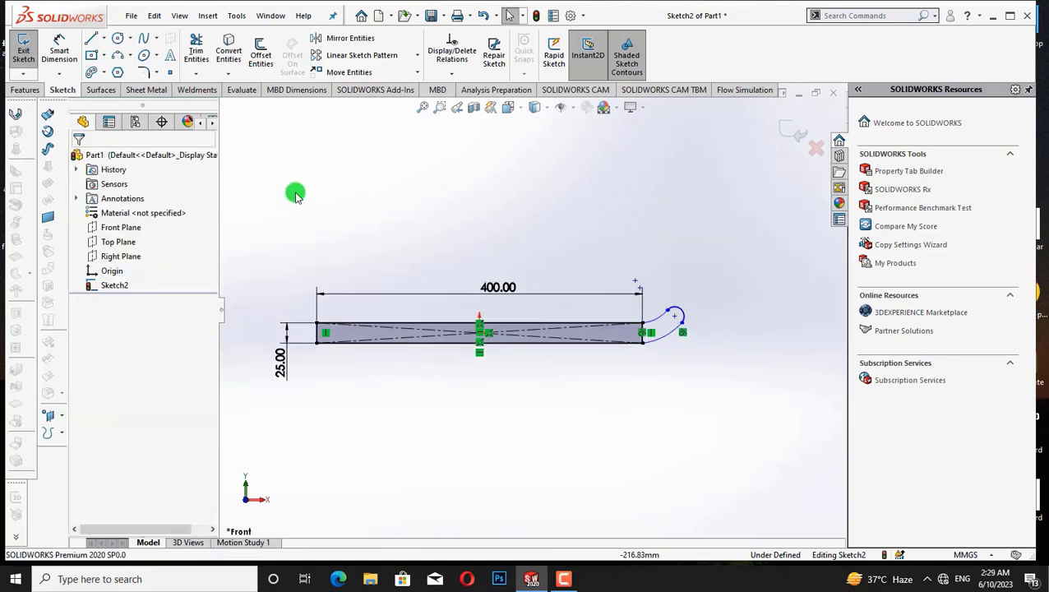
# Sketch two upward-curving three-point arcs from the rectangle's left corners, ending at about (-263, 55) and (-283, 44) mm
pyautogui.click(119, 56)
pyautogui.moveTo(316, 324); pyautogui.dragTo(264, 290)
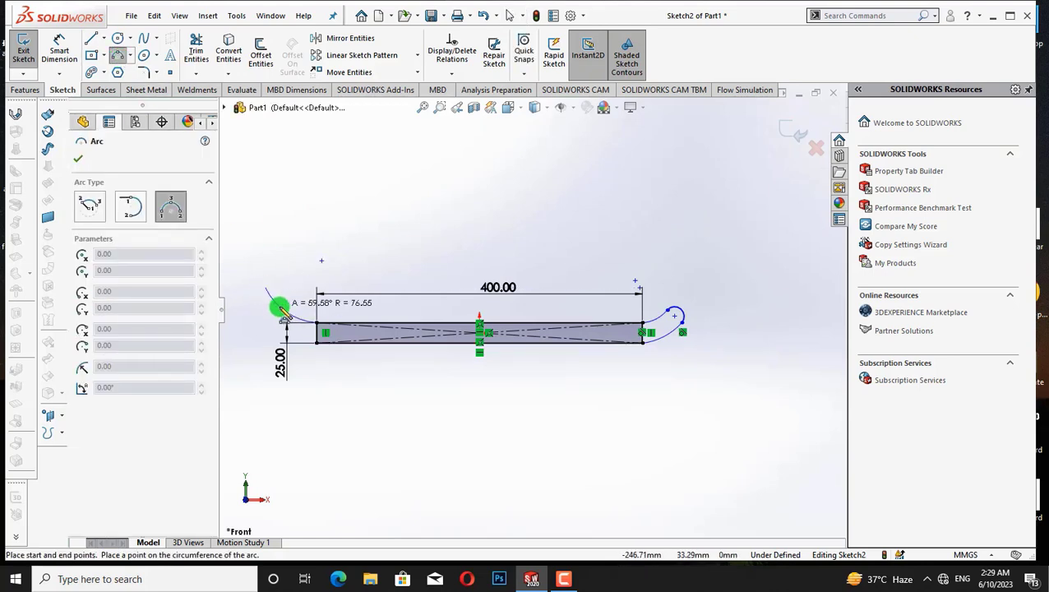
pyautogui.click(287, 311)
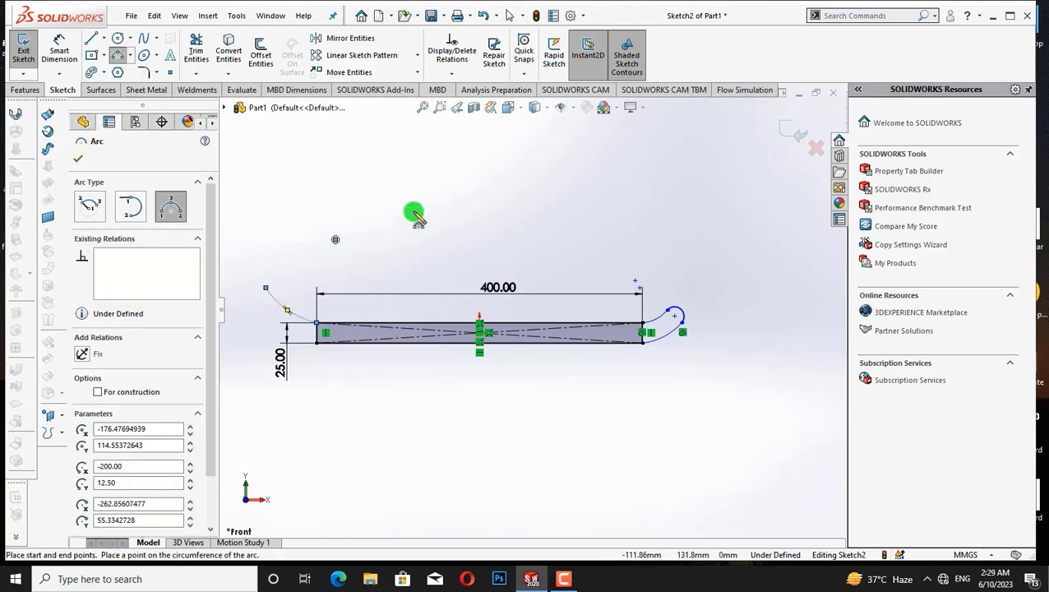
pyautogui.press('Escape')
pyautogui.click(119, 56)
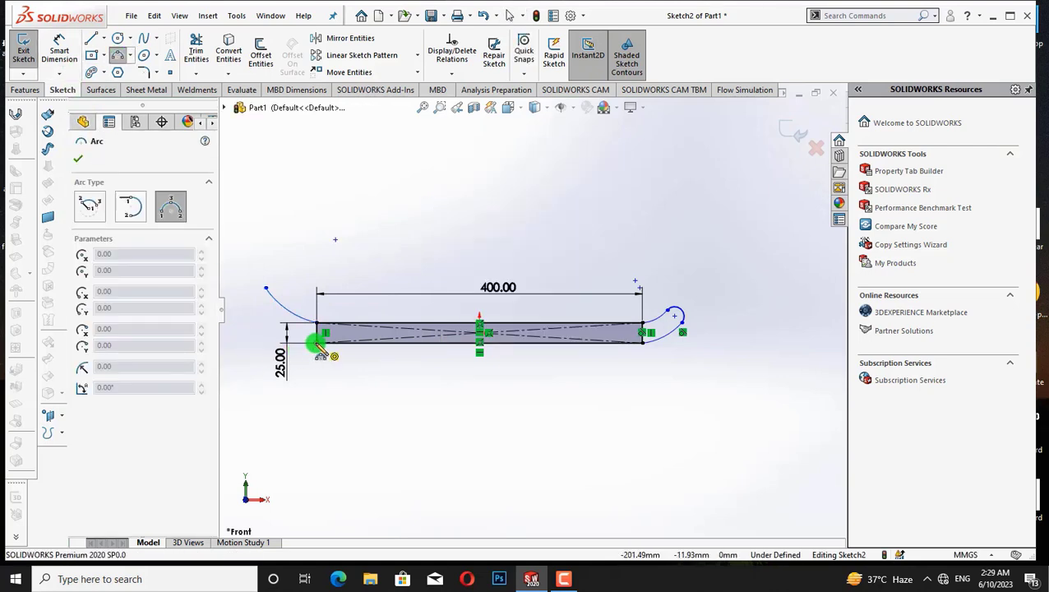
pyautogui.moveTo(318, 342); pyautogui.dragTo(255, 304)
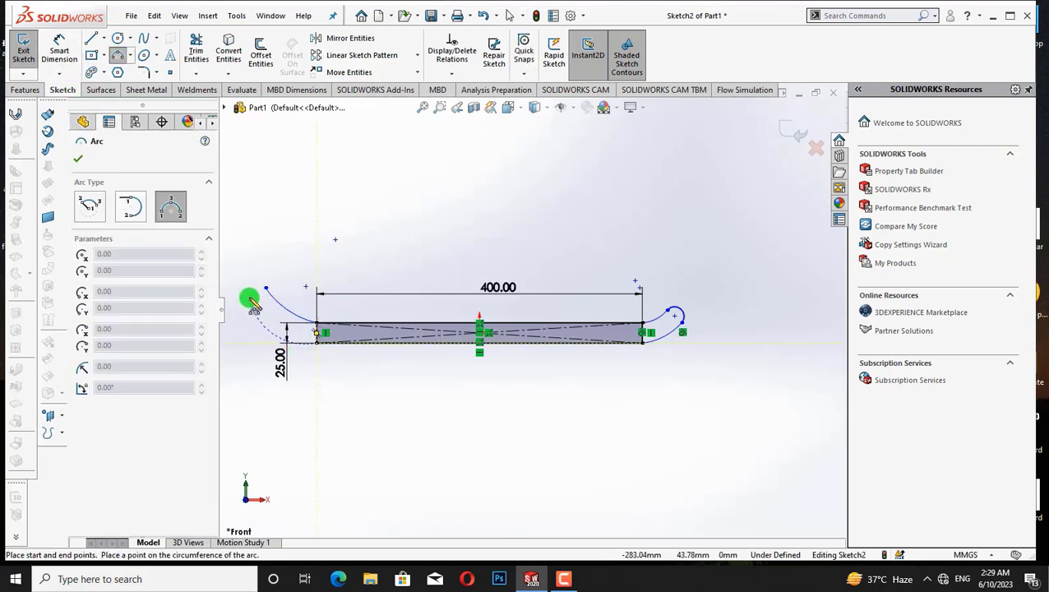
pyautogui.click(273, 325)
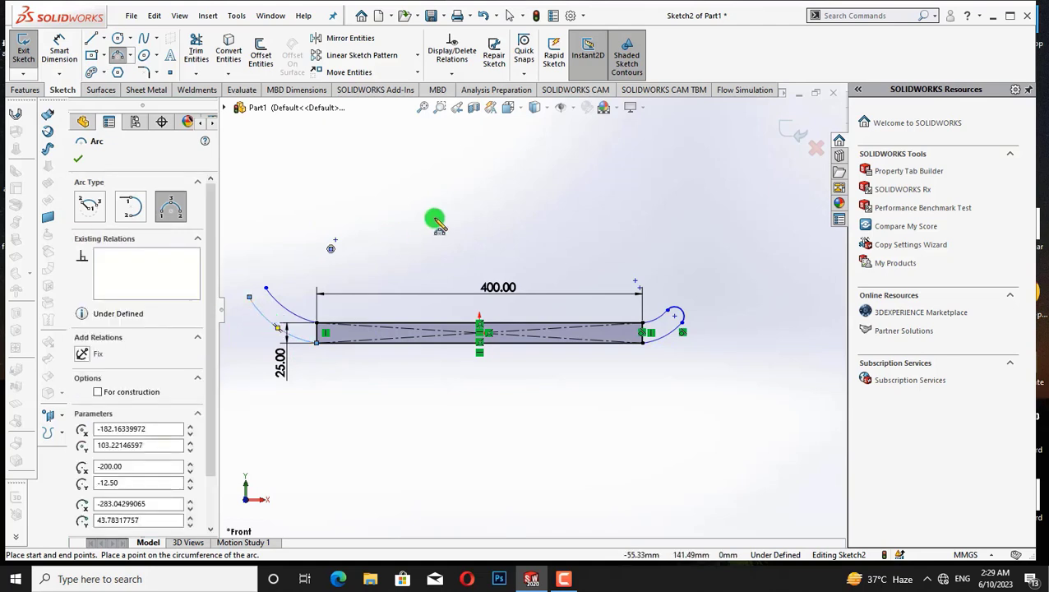
pyautogui.press('Escape')
# Try to dimension the distance between the upper left arc's free end and the lower left arc, and undo it
pyautogui.rightClick(295, 199)
pyautogui.moveTo(328, 222)
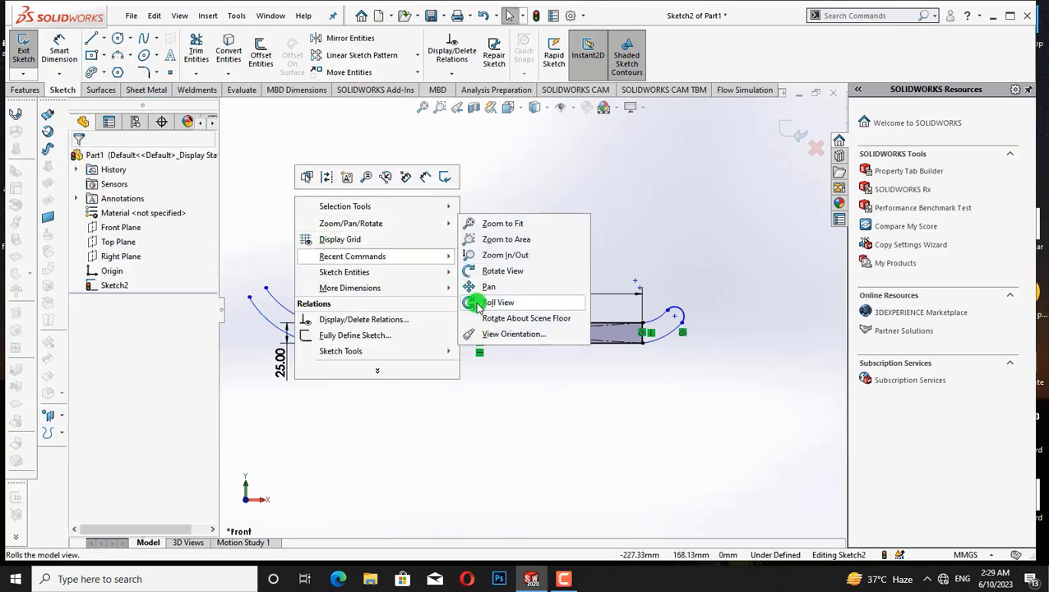
pyautogui.click(475, 299)
pyautogui.moveTo(461, 304); pyautogui.dragTo(583, 331)
pyautogui.scroll(-4, 474, 203)
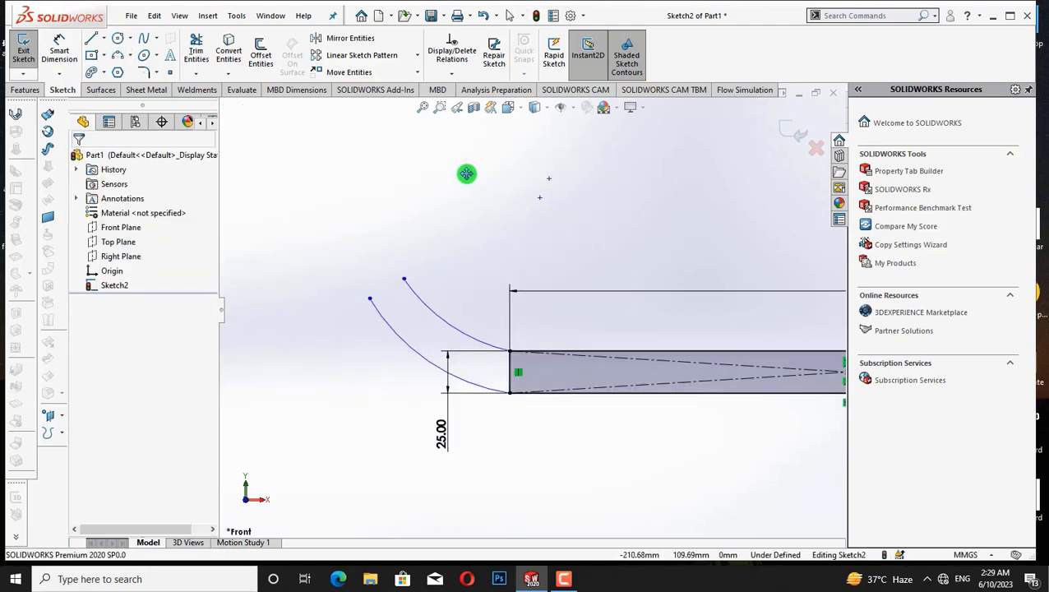
pyautogui.rightClick(462, 171)
pyautogui.click(476, 207)
pyautogui.click(120, 57)
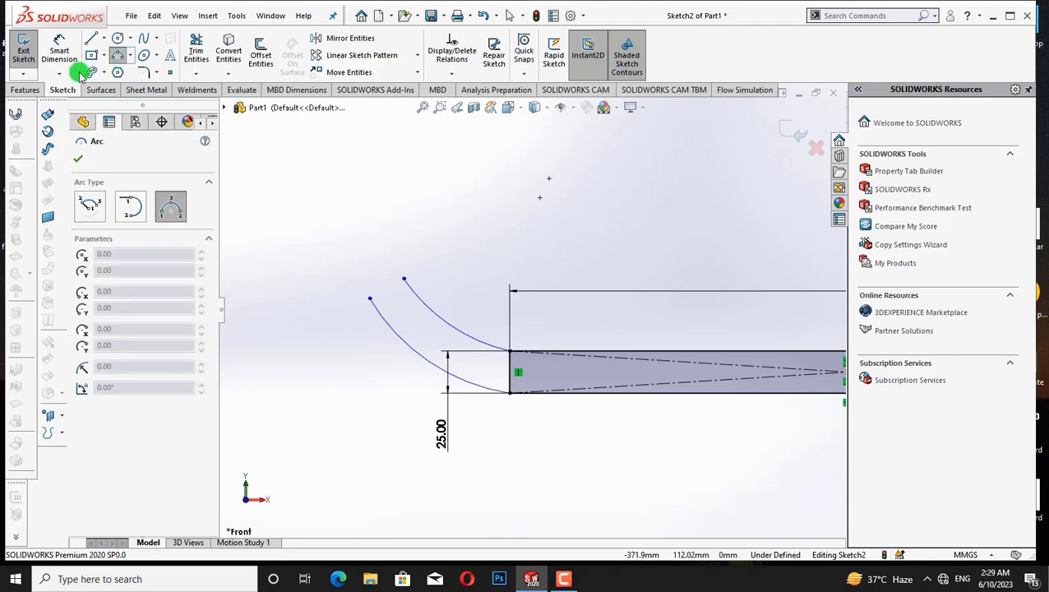
pyautogui.click(59, 49)
pyautogui.click(376, 302)
pyautogui.click(402, 280)
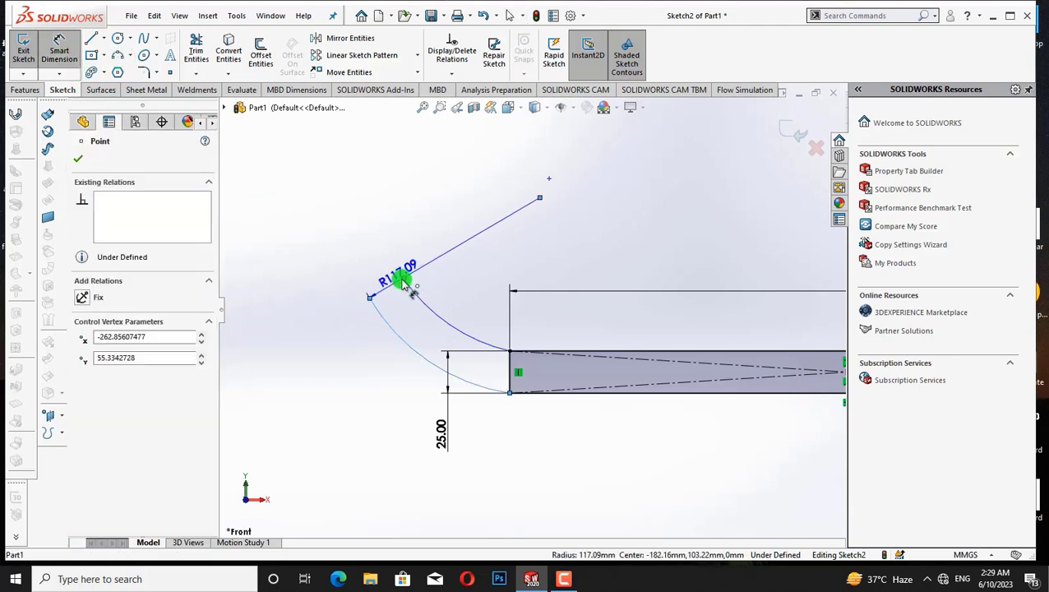
pyautogui.click(383, 306)
pyautogui.click(304, 362)
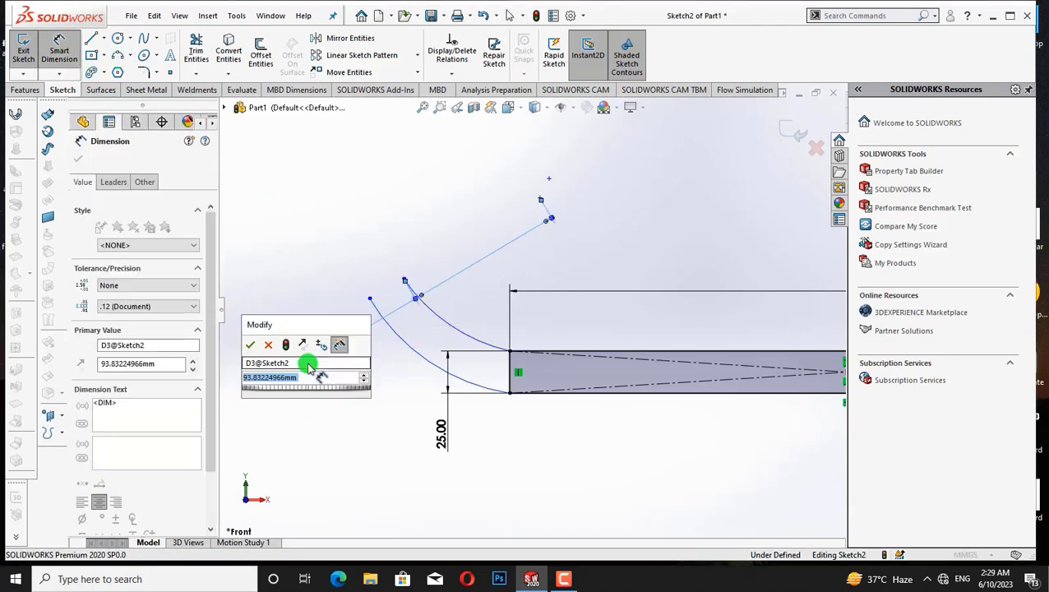
pyautogui.click(255, 345)
pyautogui.press('Escape')
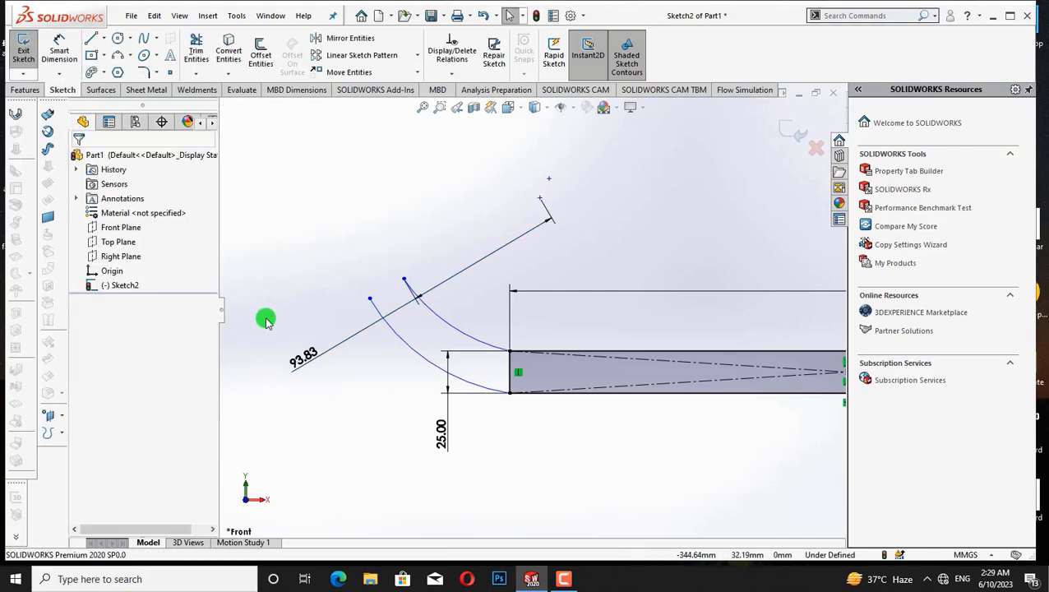
pyautogui.hotkey('ctrl', 'z')
# Dimension the distance between the free ends of the two left arcs as 25 mm
pyautogui.click(62, 52)
pyautogui.click(405, 279)
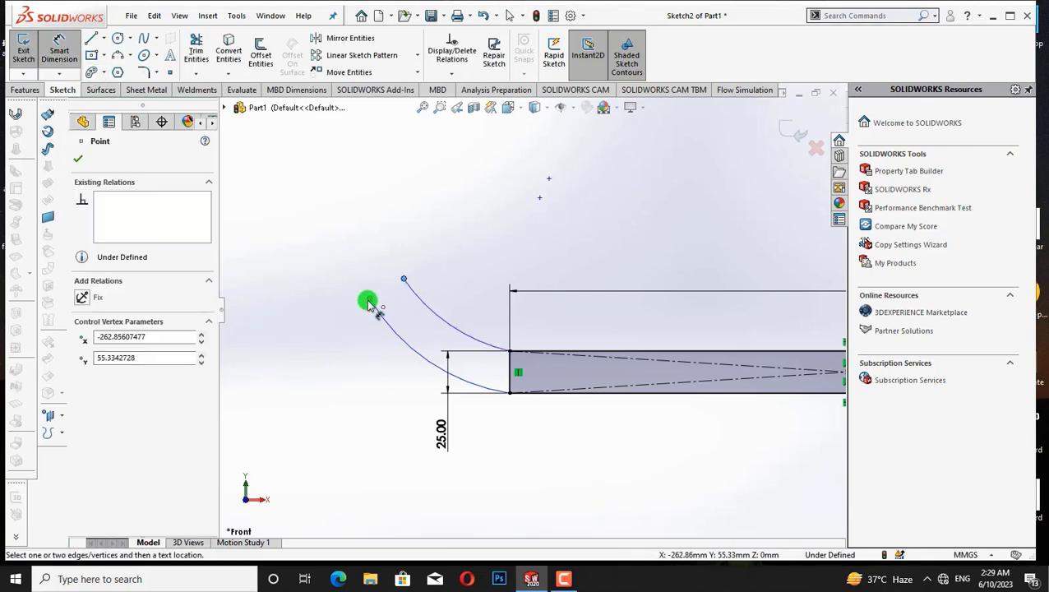
pyautogui.click(370, 298)
pyautogui.click(364, 273)
pyautogui.write('25')
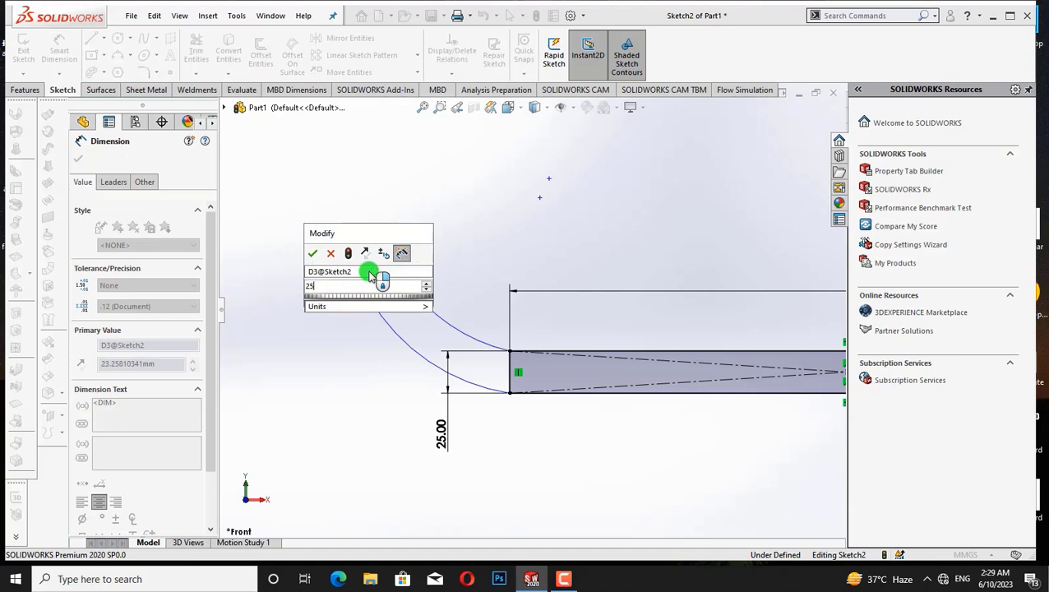
pyautogui.press('Return')
pyautogui.click(81, 155)
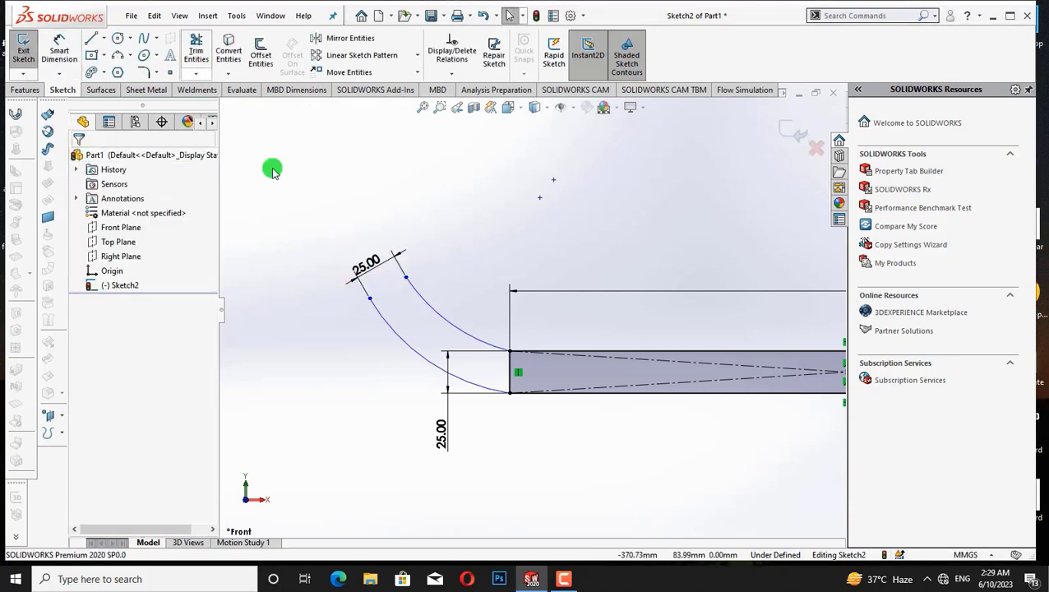
# Close the left end with a small outward-bulging three-point arc joining the free ends of the two left arcs
pyautogui.click(124, 42)
pyautogui.click(367, 296)
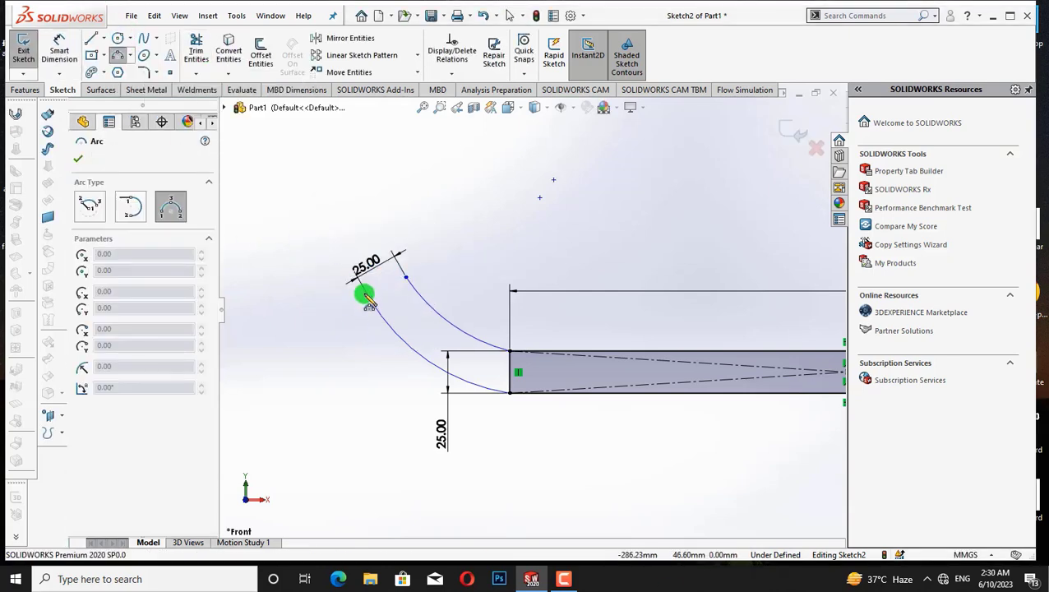
pyautogui.click(405, 276)
pyautogui.click(400, 263)
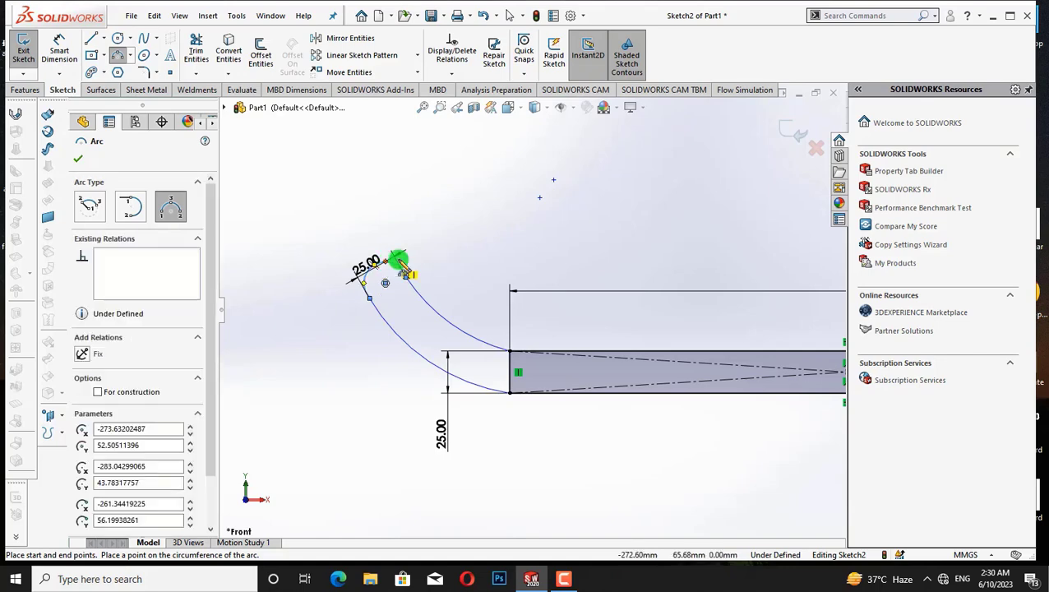
# Trim away the rectangle's left vertical edge between the bar and the left arcs
pyautogui.rightClick(468, 236)
pyautogui.moveTo(544, 223)
pyautogui.click(602, 289)
pyautogui.moveTo(698, 382)
pyautogui.mouseDown()
pyautogui.moveTo(316, 381)
pyautogui.moveTo(304, 188)
pyautogui.mouseUp()
pyautogui.click(197, 53)
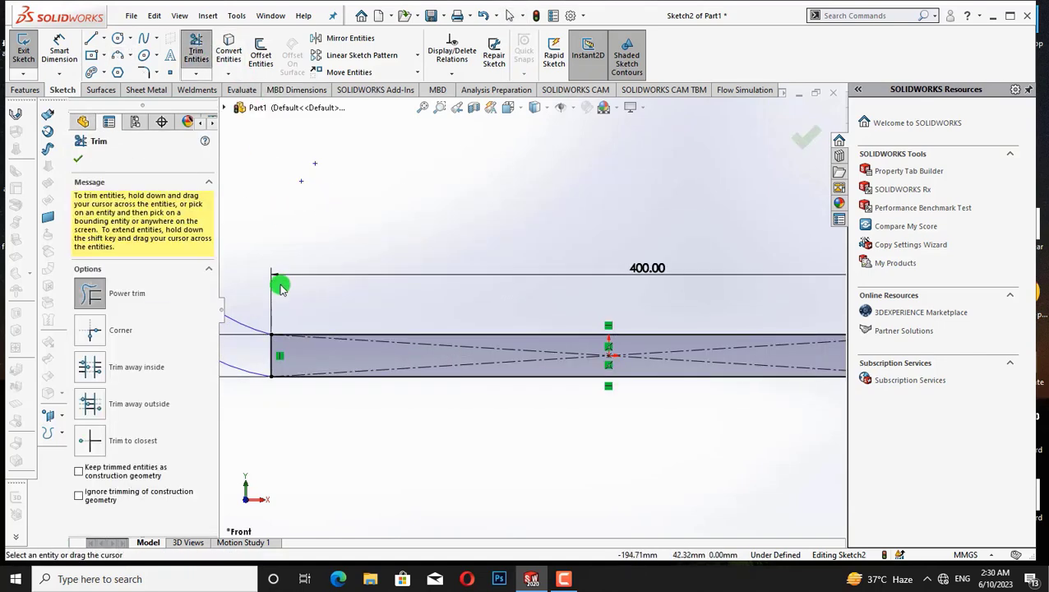
pyautogui.moveTo(254, 355); pyautogui.dragTo(368, 294)
pyautogui.rightClick(334, 177)
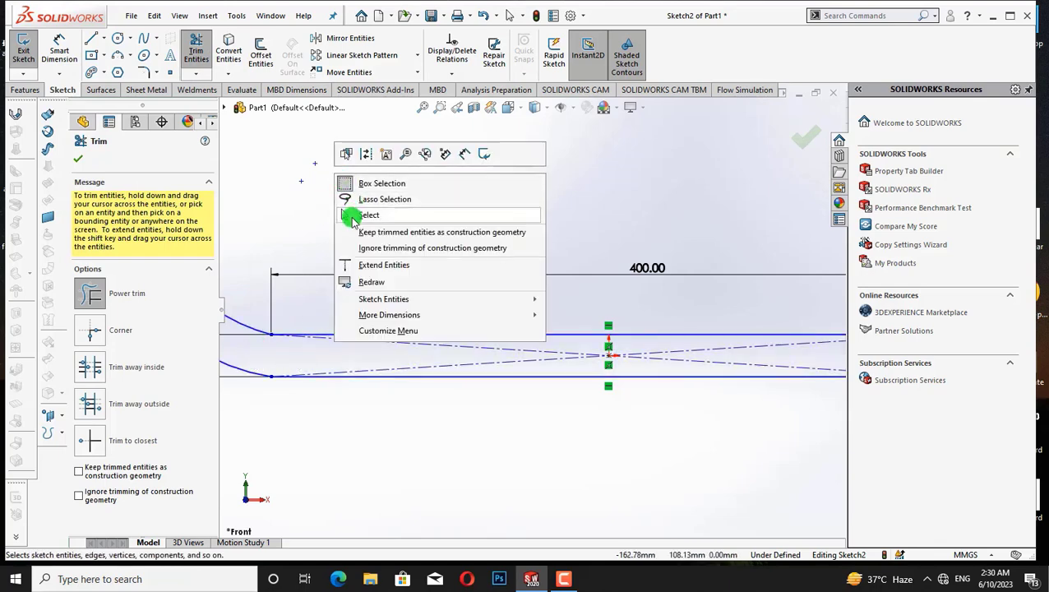
pyautogui.click(362, 213)
# Add a tangent relation between the bar's bottom line and the lower left arc
pyautogui.click(298, 376)
pyautogui.keyDown('ctrl'); pyautogui.click(242, 368); pyautogui.keyUp('ctrl')
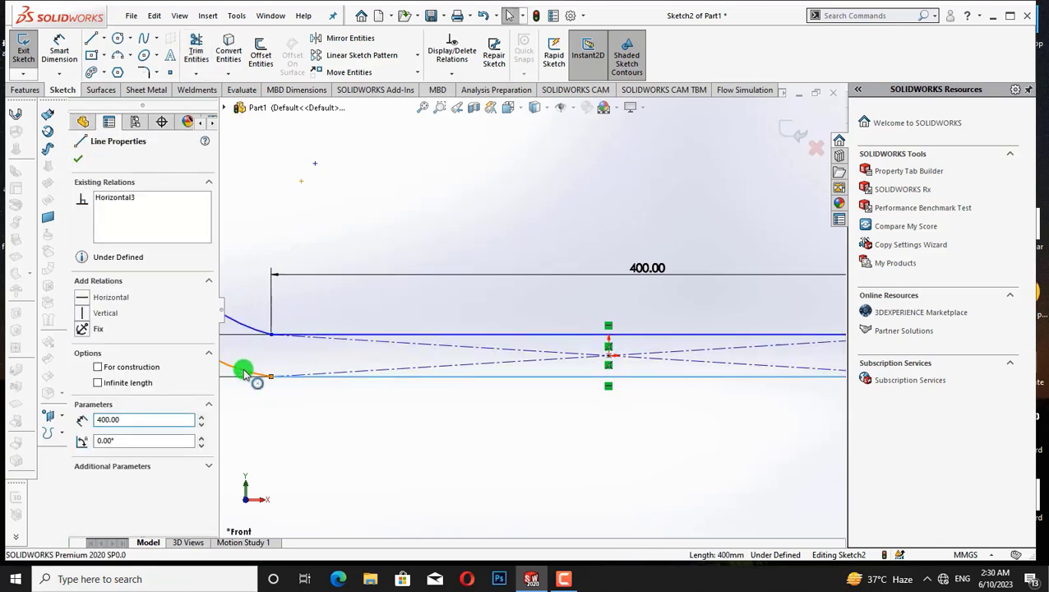
pyautogui.click(85, 374)
pyautogui.click(78, 158)
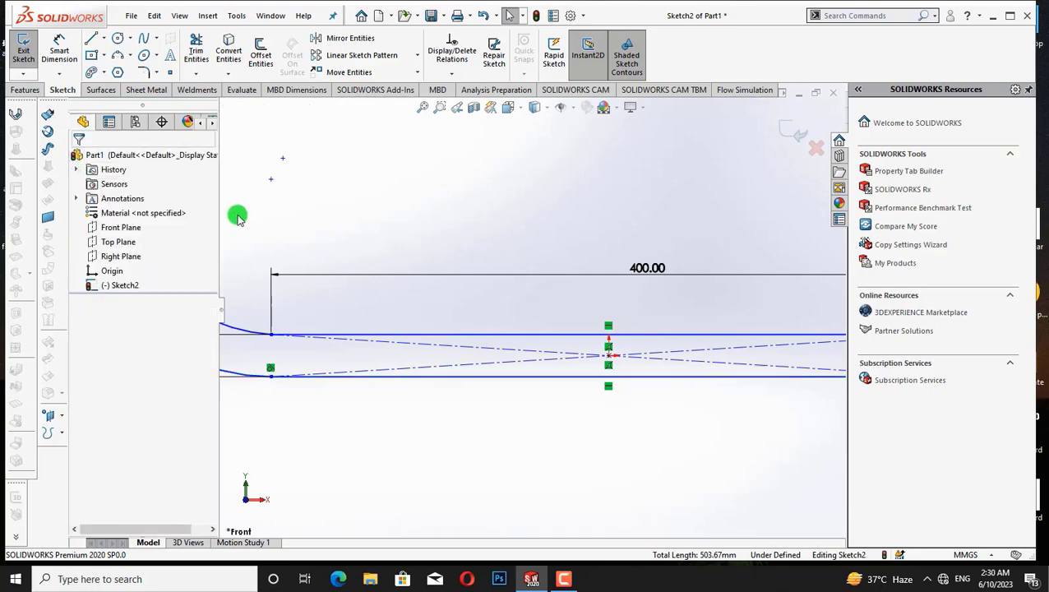
# Trim away the rectangle's right vertical edge between the bar and the right arcs
pyautogui.rightClick(316, 210)
pyautogui.moveTo(459, 245)
pyautogui.click(528, 300)
pyautogui.moveTo(489, 350)
pyautogui.mouseDown()
pyautogui.moveTo(651, 379)
pyautogui.moveTo(84, 293)
pyautogui.mouseUp()
pyautogui.moveTo(496, 242); pyautogui.dragTo(472, 255)
pyautogui.rightClick(472, 255)
pyautogui.press('Escape')
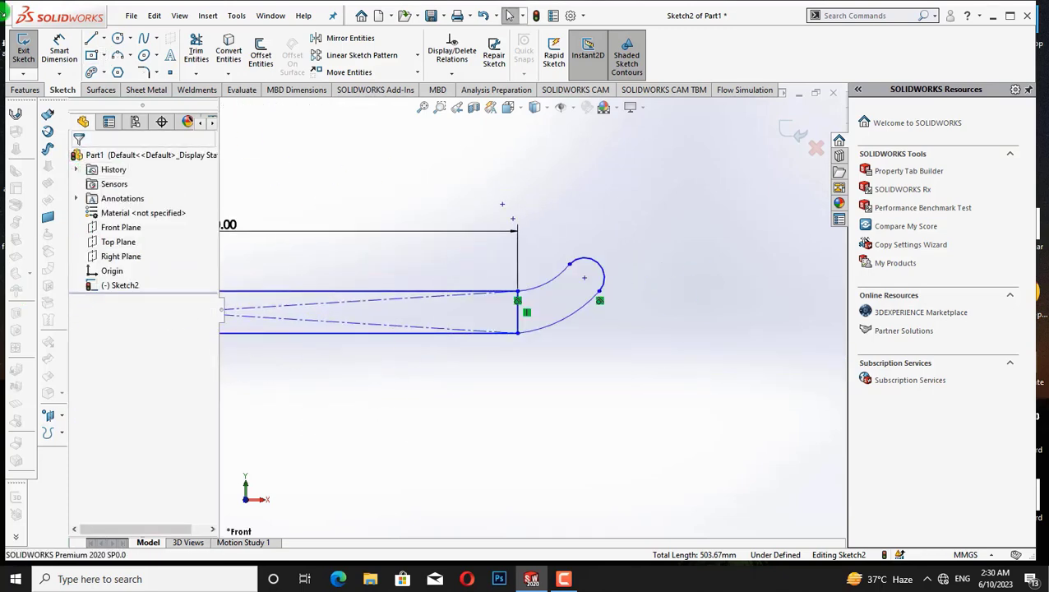
pyautogui.click(196, 49)
pyautogui.moveTo(496, 314); pyautogui.dragTo(557, 310)
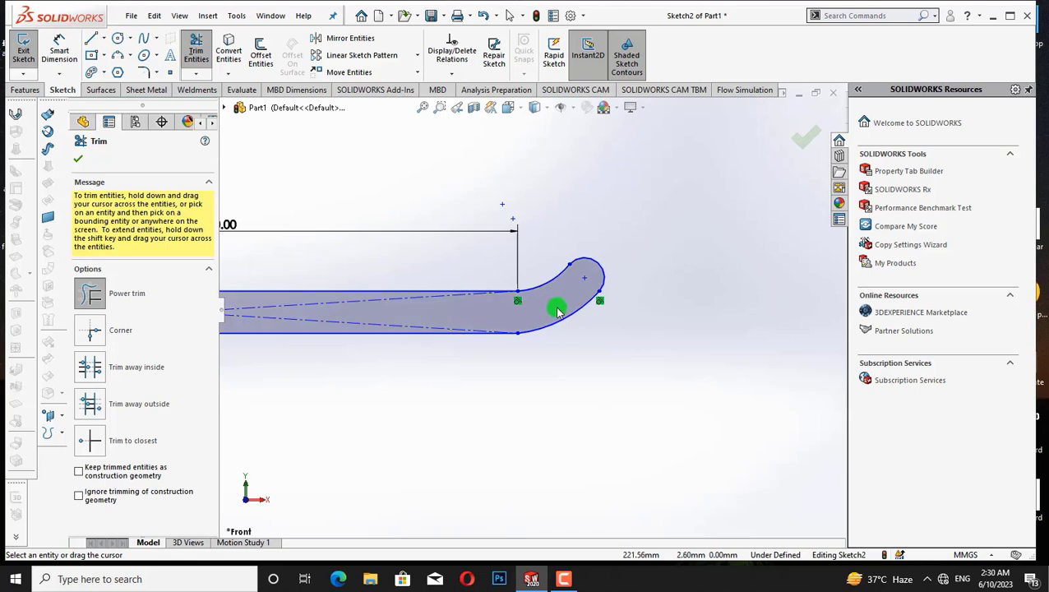
pyautogui.click(78, 158)
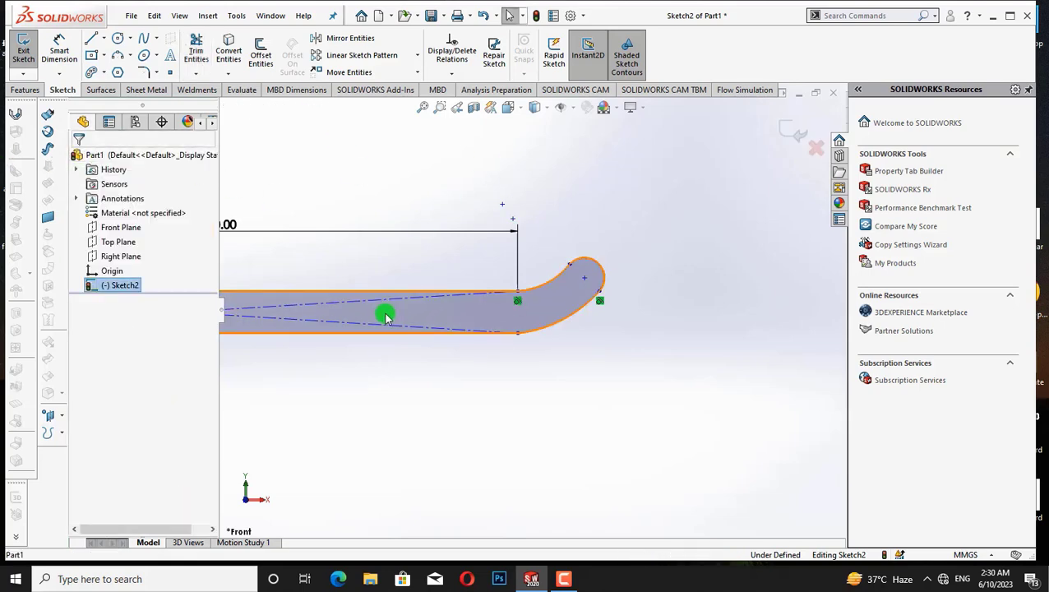
# Trim away the diagonal construction lines in the bar's right half
pyautogui.moveTo(386, 315); pyautogui.dragTo(416, 309)
pyautogui.hotkey('ctrl', 'z')
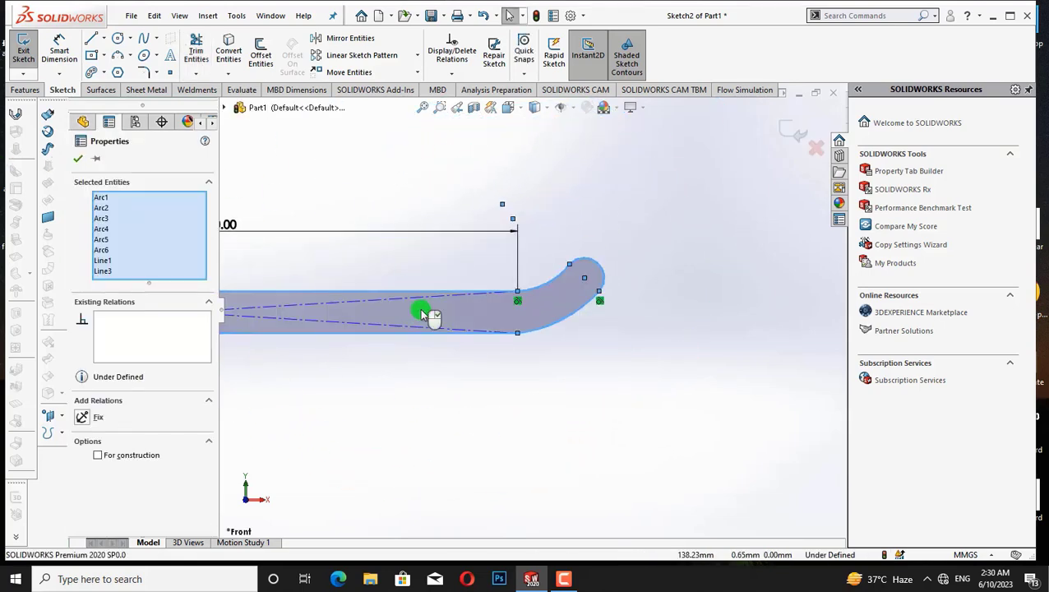
pyautogui.click(196, 55)
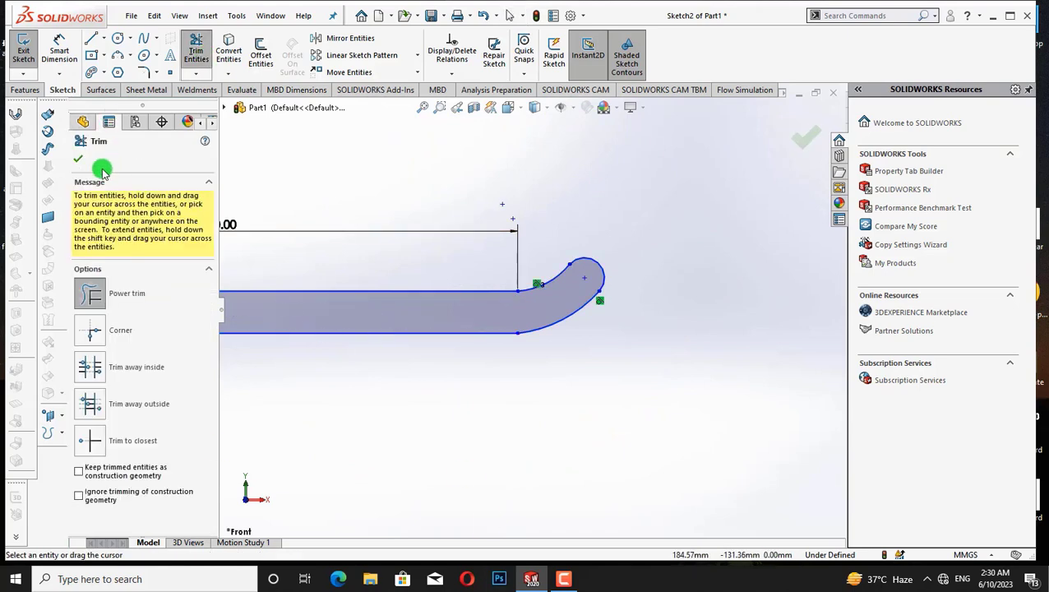
pyautogui.click(78, 157)
# Make the bar's bottom line tangent to the lower right arc and its top line tangent to the upper right arc
pyautogui.click(448, 333)
pyautogui.keyDown('ctrl'); pyautogui.click(536, 334); pyautogui.keyUp('ctrl')
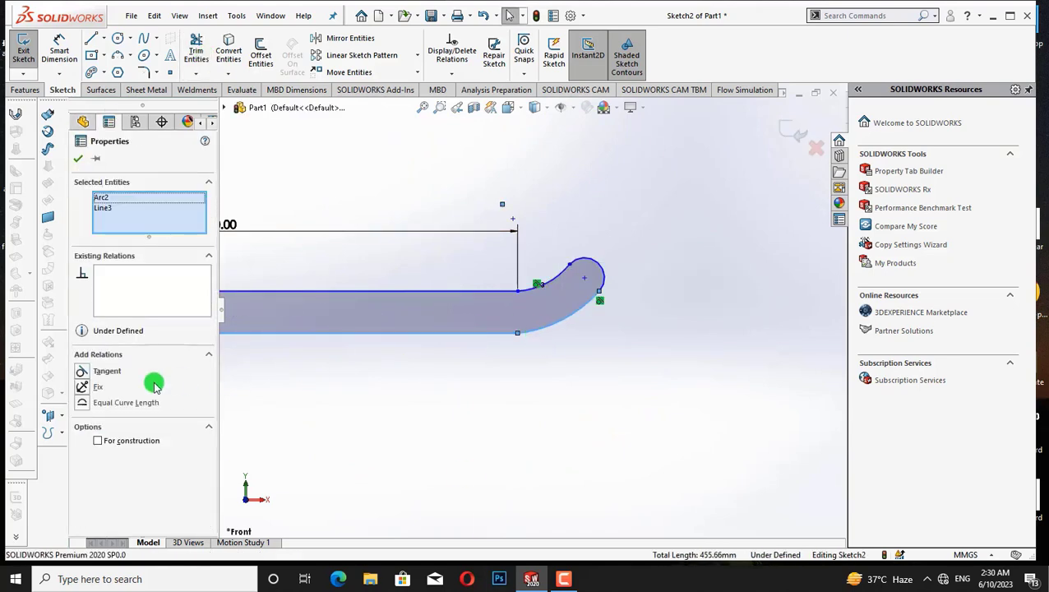
pyautogui.click(82, 371)
pyautogui.click(82, 162)
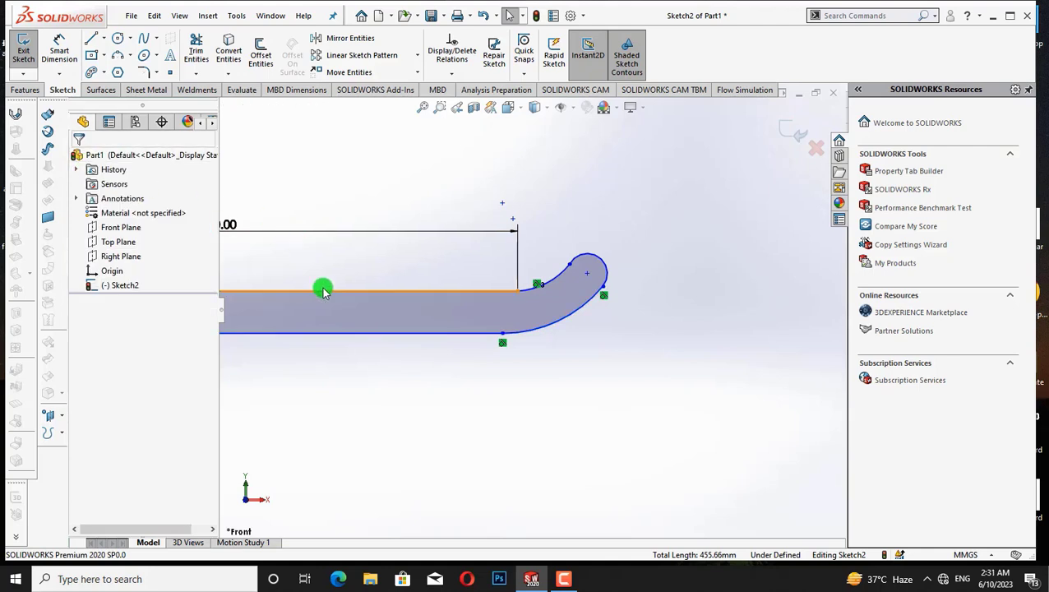
pyautogui.click(390, 291)
pyautogui.keyDown('ctrl'); pyautogui.click(530, 288); pyautogui.keyUp('ctrl')
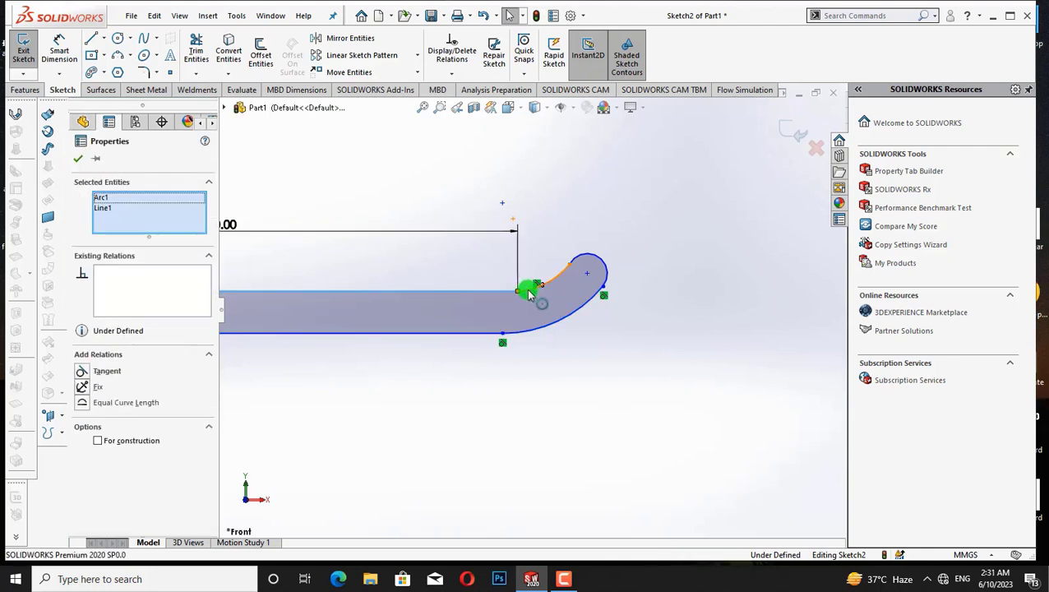
pyautogui.click(82, 369)
pyautogui.click(80, 159)
# Trim away the remaining diagonal construction lines in the bar's left half
pyautogui.rightClick(306, 178)
pyautogui.moveTo(359, 207)
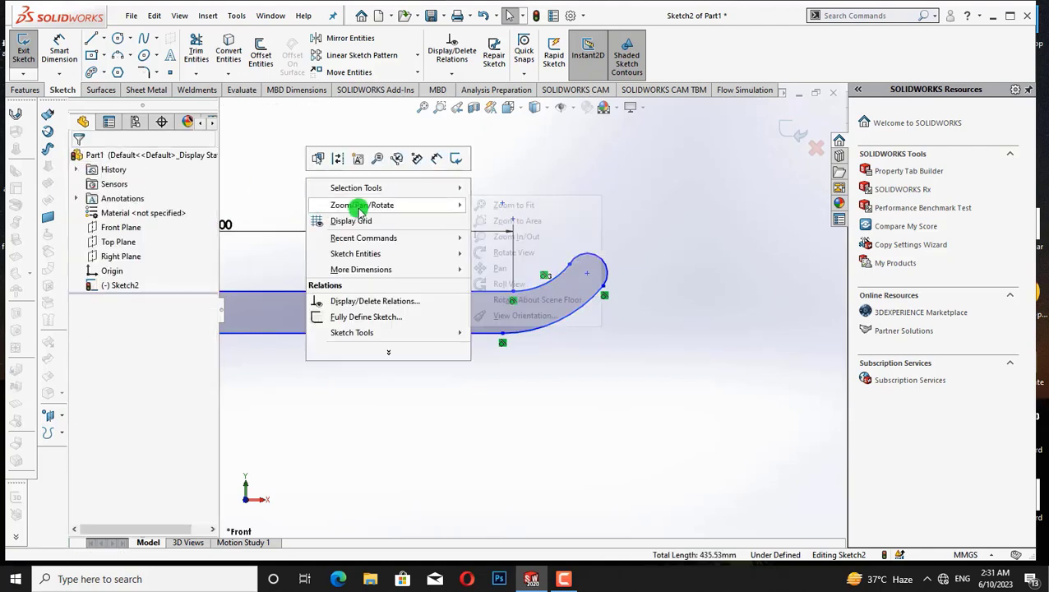
pyautogui.click(493, 267)
pyautogui.moveTo(450, 314); pyautogui.dragTo(794, 324)
pyautogui.moveTo(395, 298)
pyautogui.mouseDown()
pyautogui.moveTo(503, 265)
pyautogui.moveTo(578, 289)
pyautogui.mouseUp()
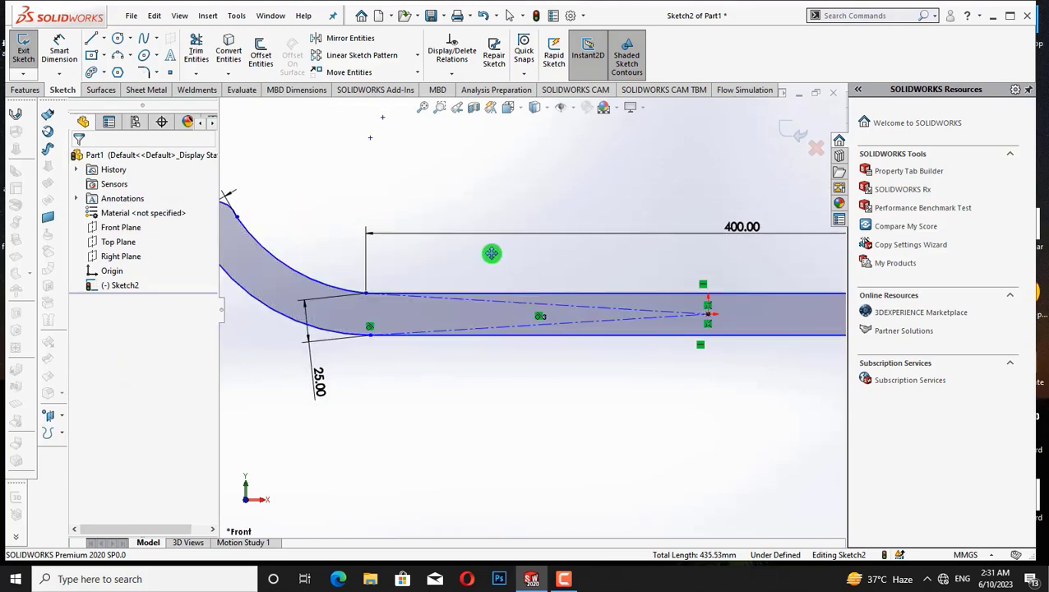
pyautogui.rightClick(445, 180)
pyautogui.click(457, 190)
pyautogui.click(196, 51)
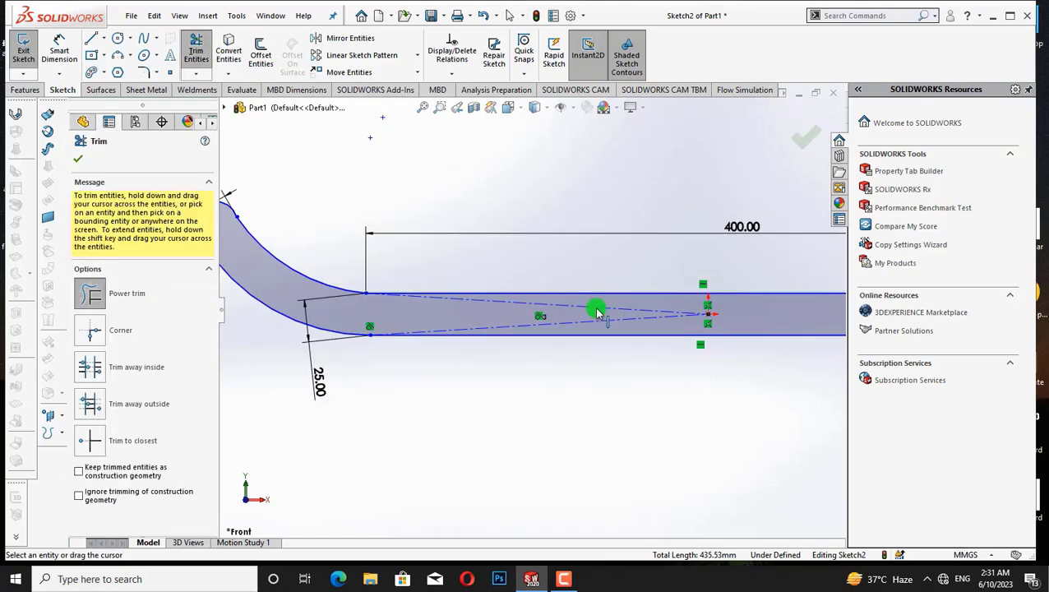
pyautogui.click(78, 157)
# Extrude the closed profile as a boss with the Mid Plane end condition and a depth of 200 mm
pyautogui.click(25, 89)
pyautogui.click(28, 51)
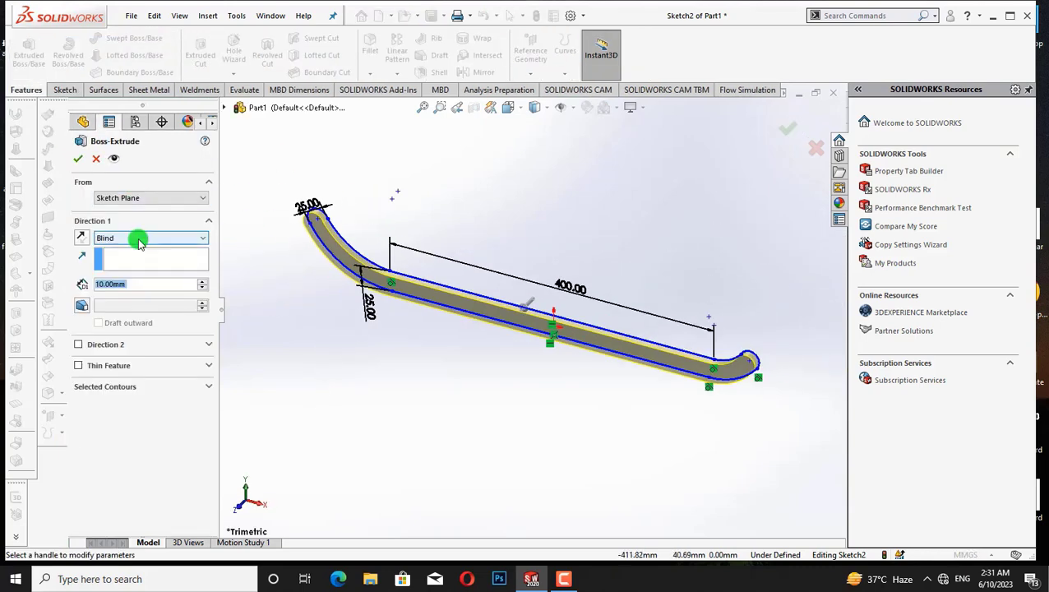
pyautogui.click(152, 239)
pyautogui.click(150, 289)
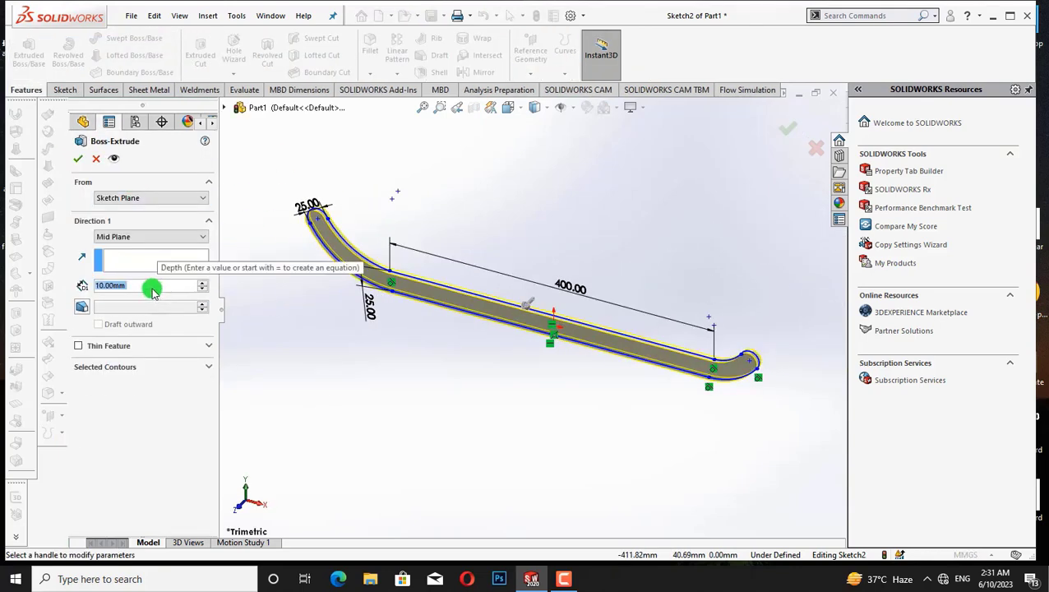
pyautogui.write('20')
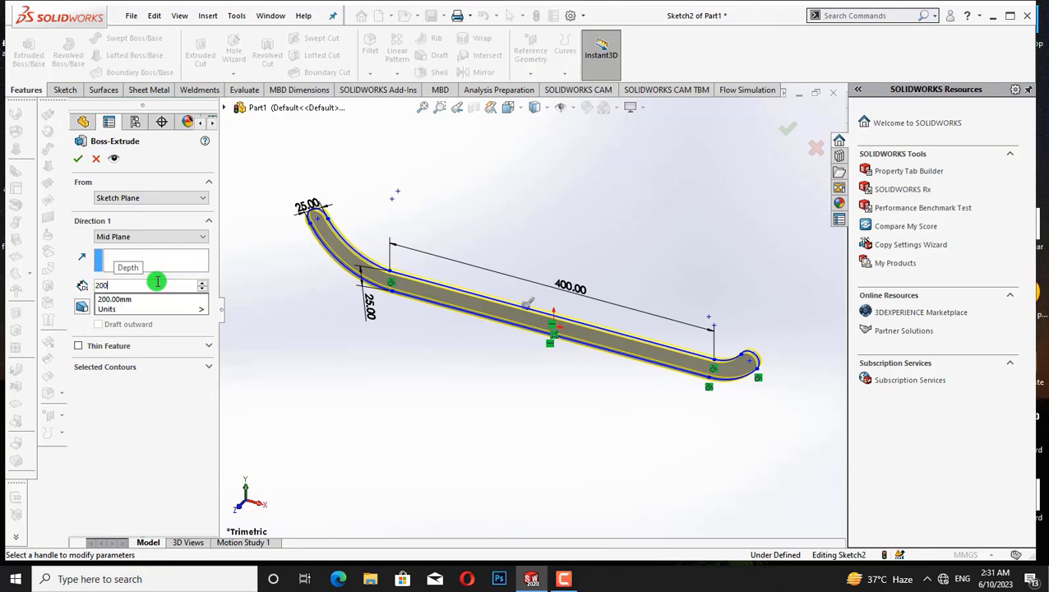
pyautogui.write('0')
pyautogui.press('Return')
pyautogui.press('Up')
pyautogui.press('Up')
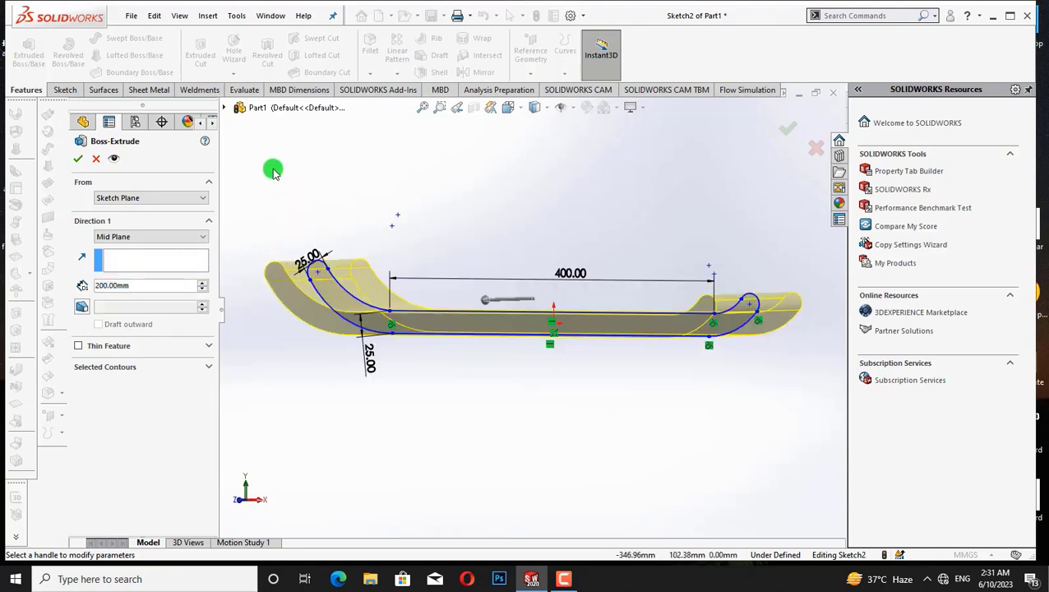
pyautogui.press('Right')
pyautogui.press('Right')
pyautogui.press('Right')
pyautogui.press('Right')
pyautogui.press('Right')
pyautogui.press('Right')
pyautogui.press('Right')
pyautogui.press('Right')
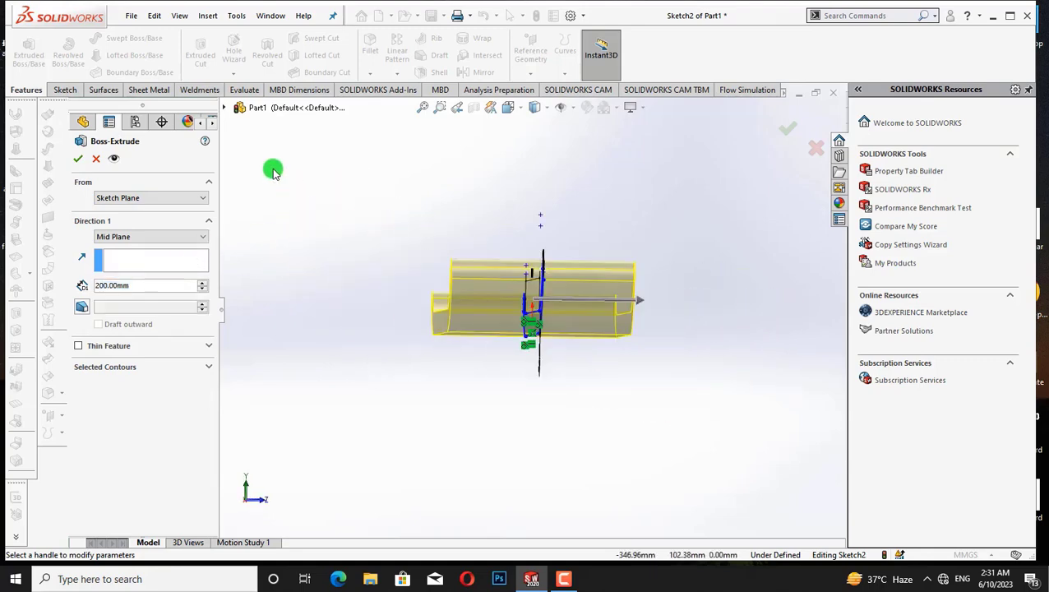
pyautogui.hotkey('ctrl', '7')
pyautogui.click(78, 158)
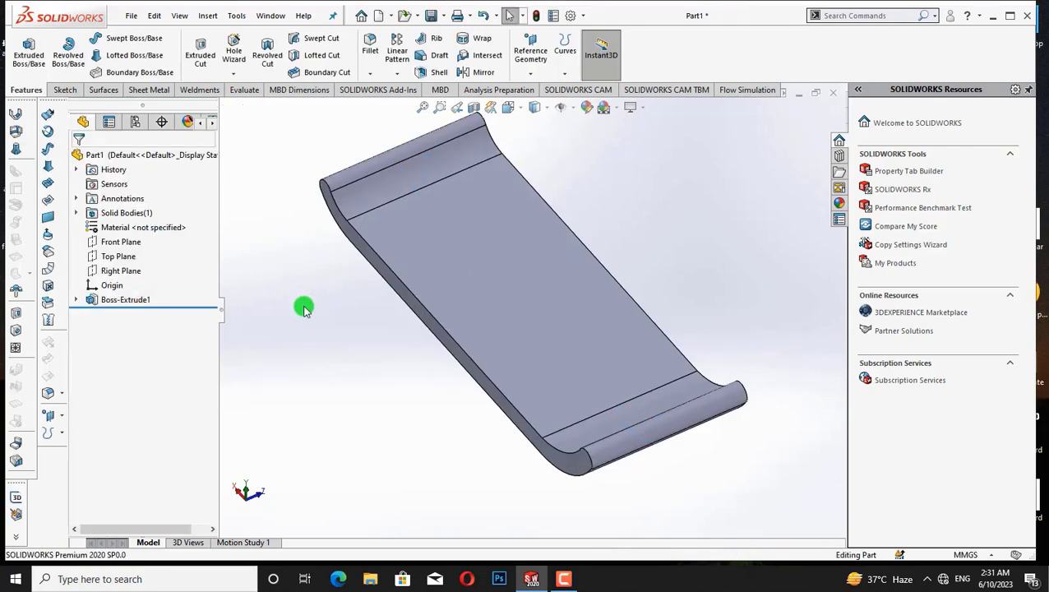
# Examine the extruded plate and its curved ends from several angles
pyautogui.press('Up')
pyautogui.press('Up')
pyautogui.press('Up')
pyautogui.press('Left')
pyautogui.press('Left')
pyautogui.press('Left')
pyautogui.press('Left')
pyautogui.press('Left')
pyautogui.press('Down')
pyautogui.press('Down')
pyautogui.press('Up')
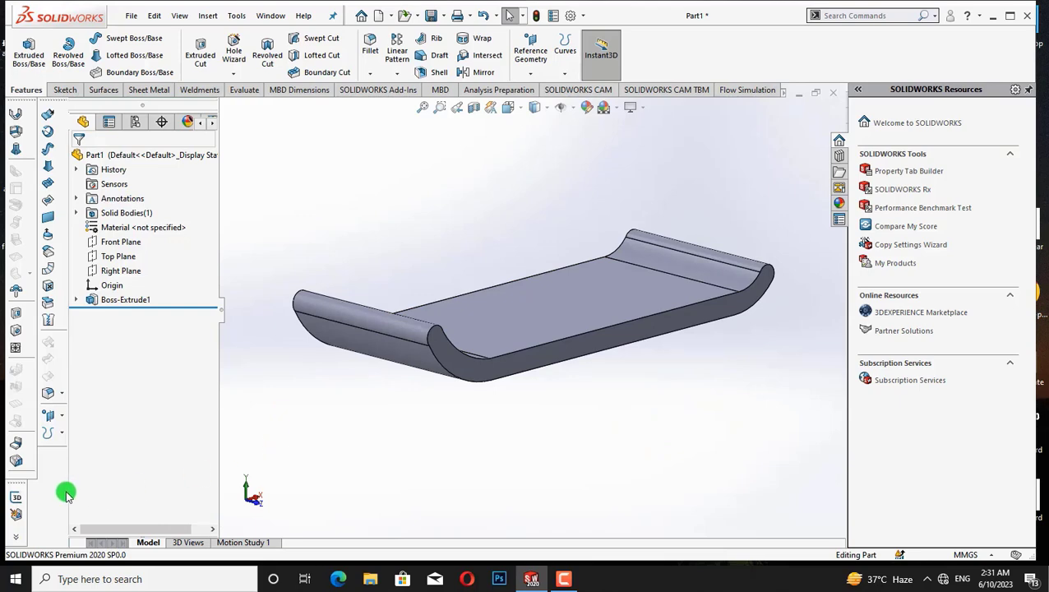
# Face the plate's flat upper face straight on and open a new sketch on it
pyautogui.click(510, 328)
pyautogui.rightClick(511, 328)
pyautogui.click(608, 218)
pyautogui.rightClick(461, 300)
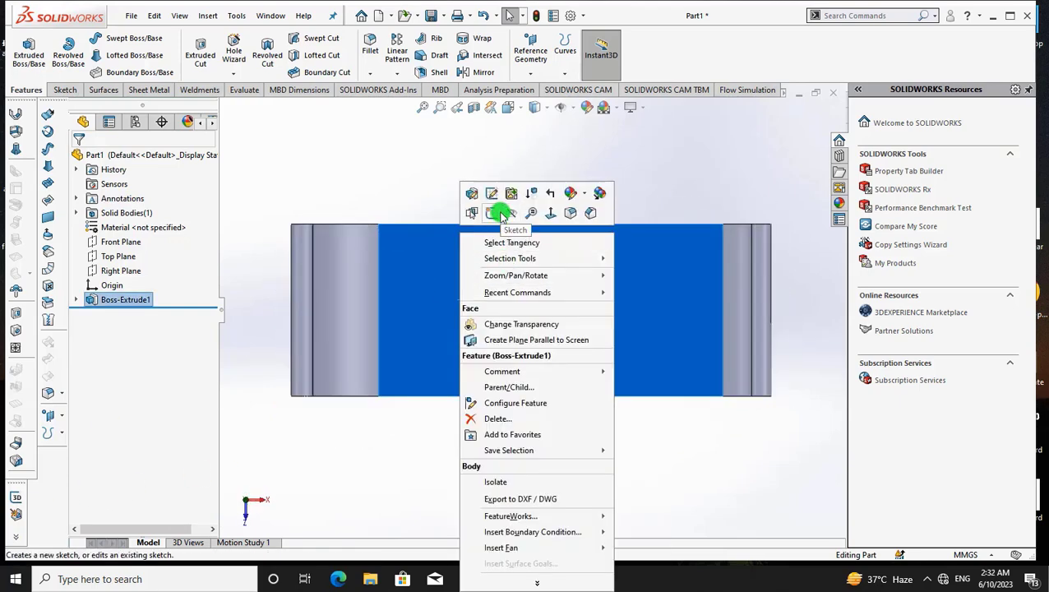
pyautogui.click(495, 213)
# Sketch outward-bulging three-point arcs across the flat face's left and right ends, with radii of about 100 mm and 170 mm
pyautogui.click(119, 56)
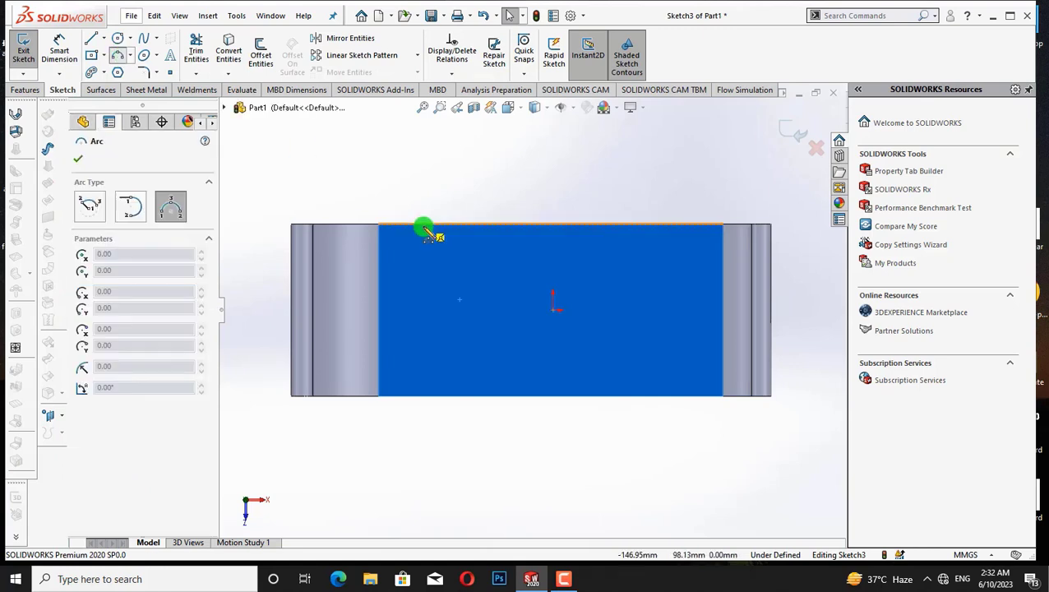
pyautogui.click(378, 225)
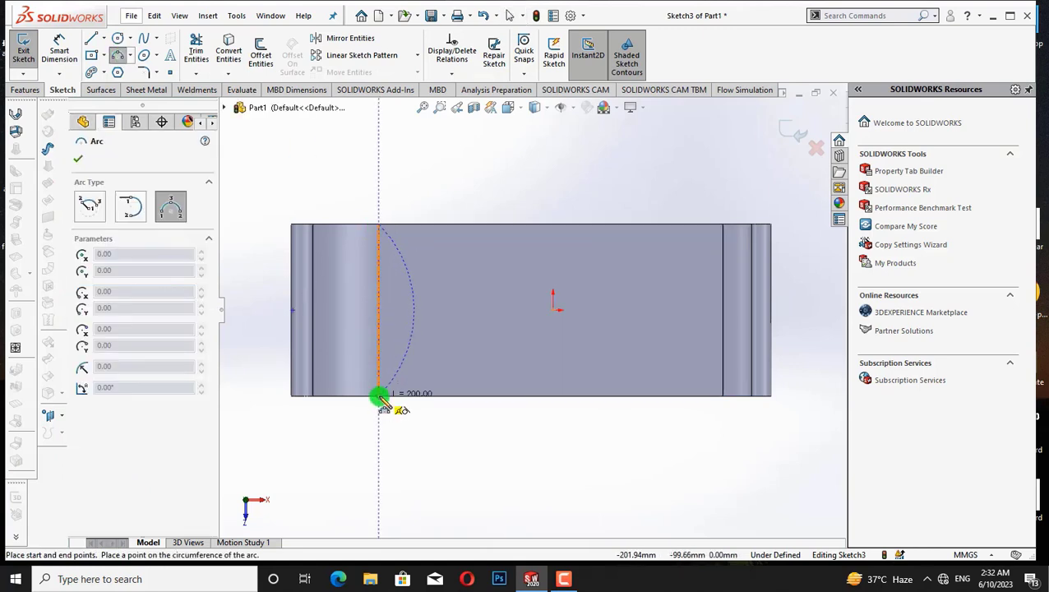
pyautogui.click(378, 395)
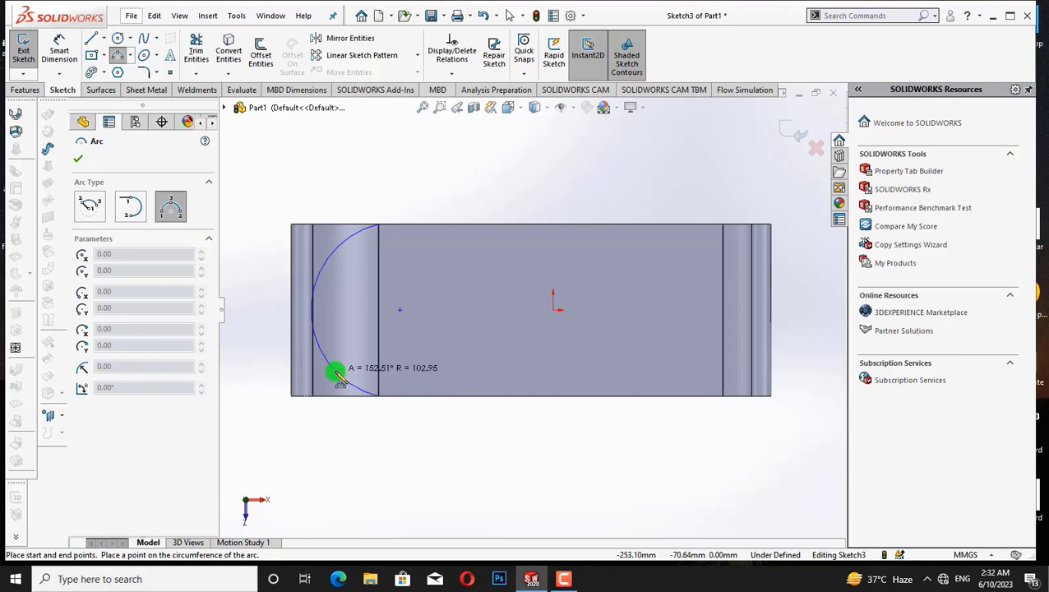
pyautogui.click(323, 374)
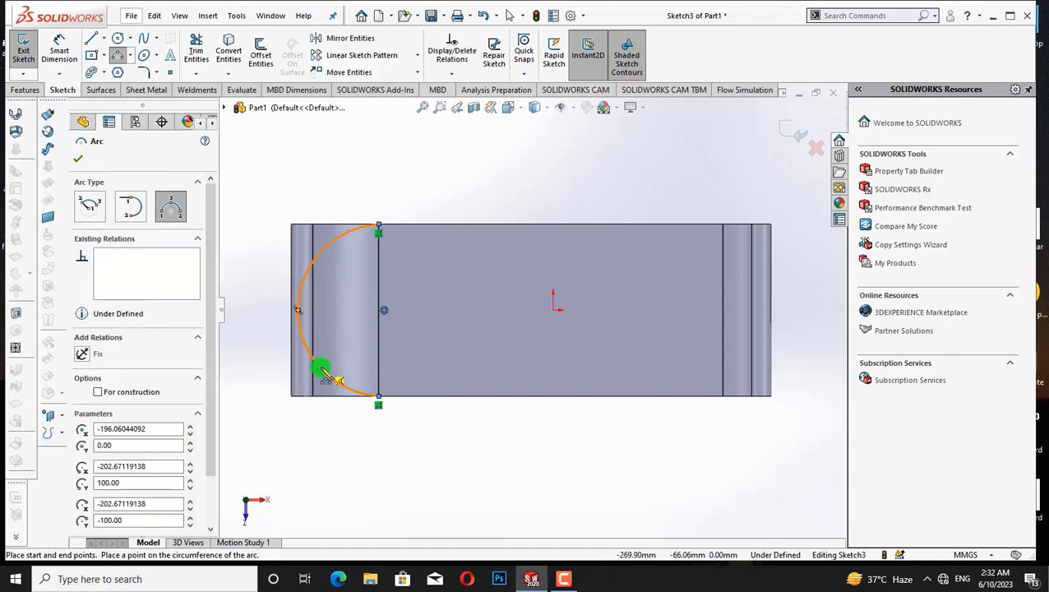
pyautogui.click(723, 226)
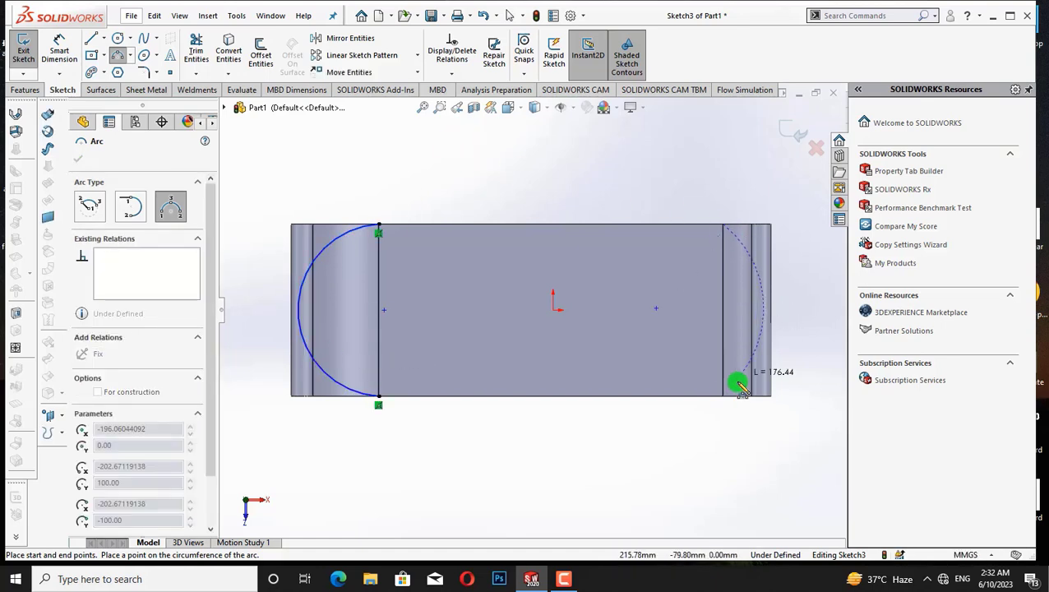
pyautogui.click(723, 397)
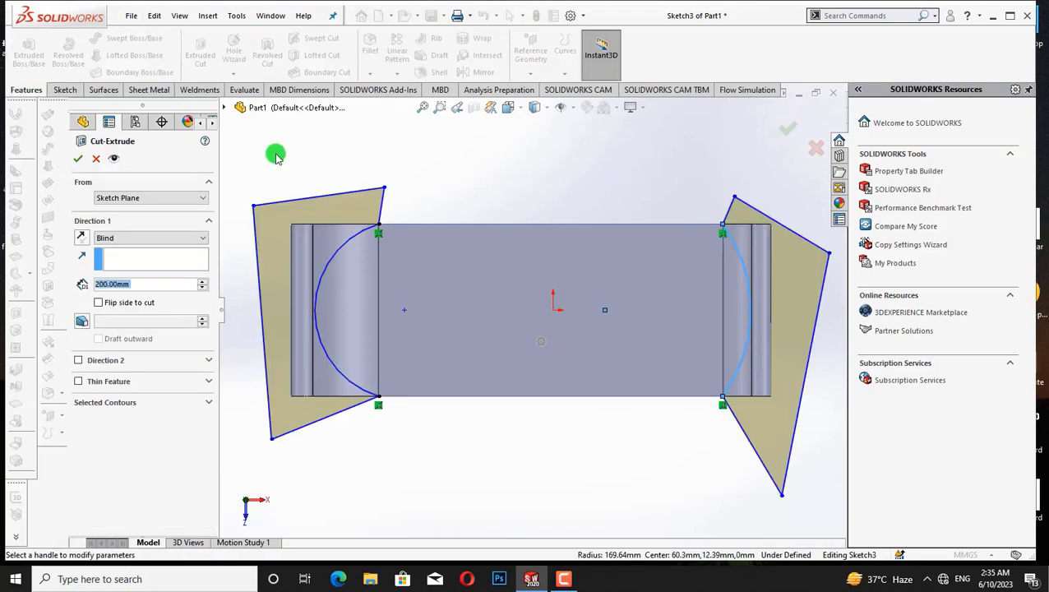
# Cut away the sketched regions outside both end arcs using the Through All - Both end condition
pyautogui.click(186, 240)
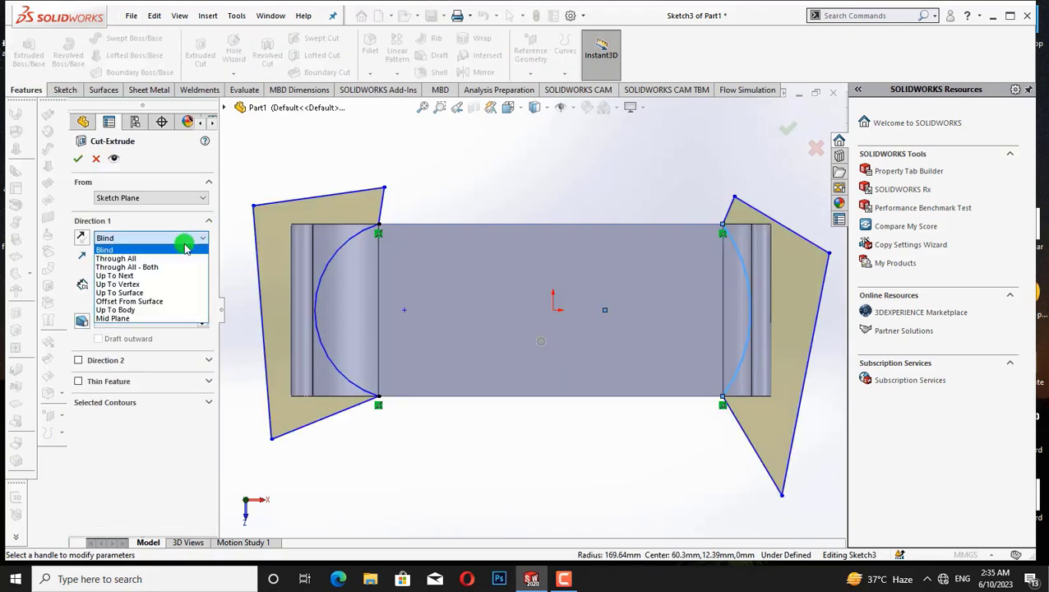
pyautogui.click(154, 268)
pyautogui.click(78, 159)
# Try to fillet the four upper outline edges of the plate together with a 5 mm radius
pyautogui.moveTo(536, 189); pyautogui.dragTo(404, 164, button='middle')
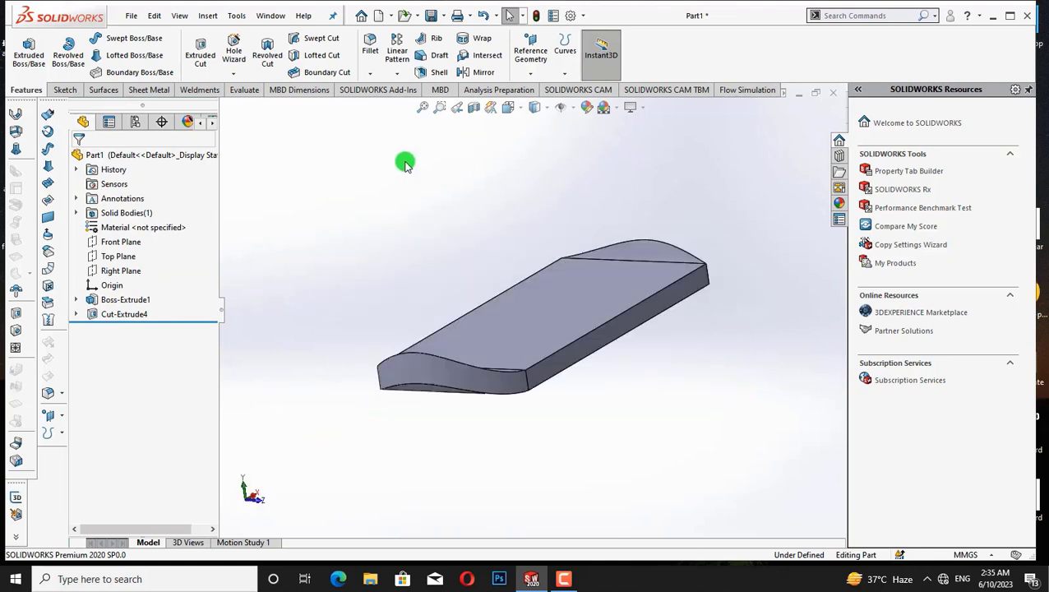
pyautogui.click(372, 74)
pyautogui.click(428, 358)
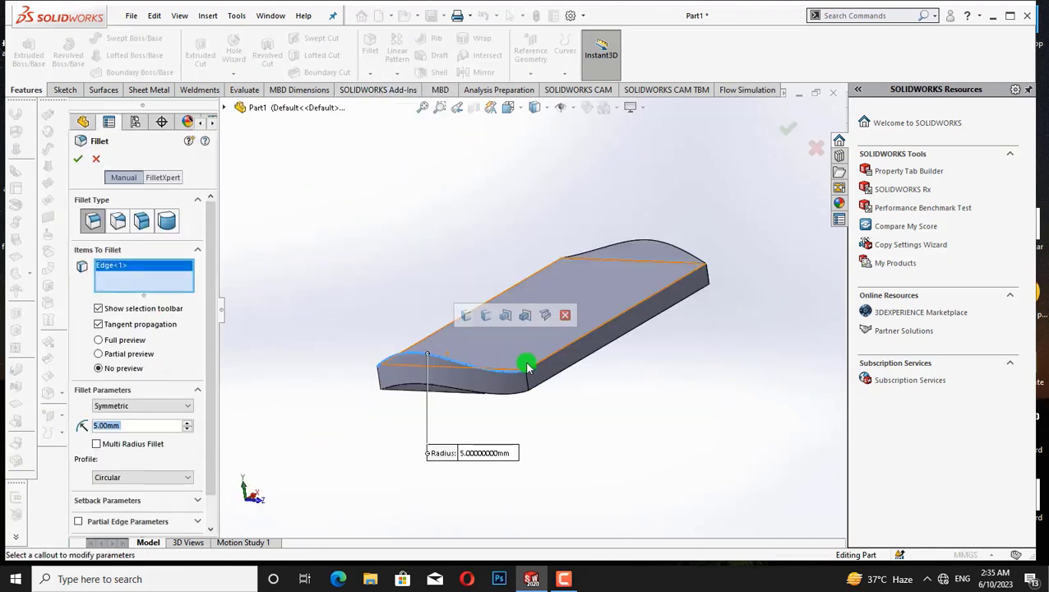
pyautogui.click(533, 364)
pyautogui.click(552, 256)
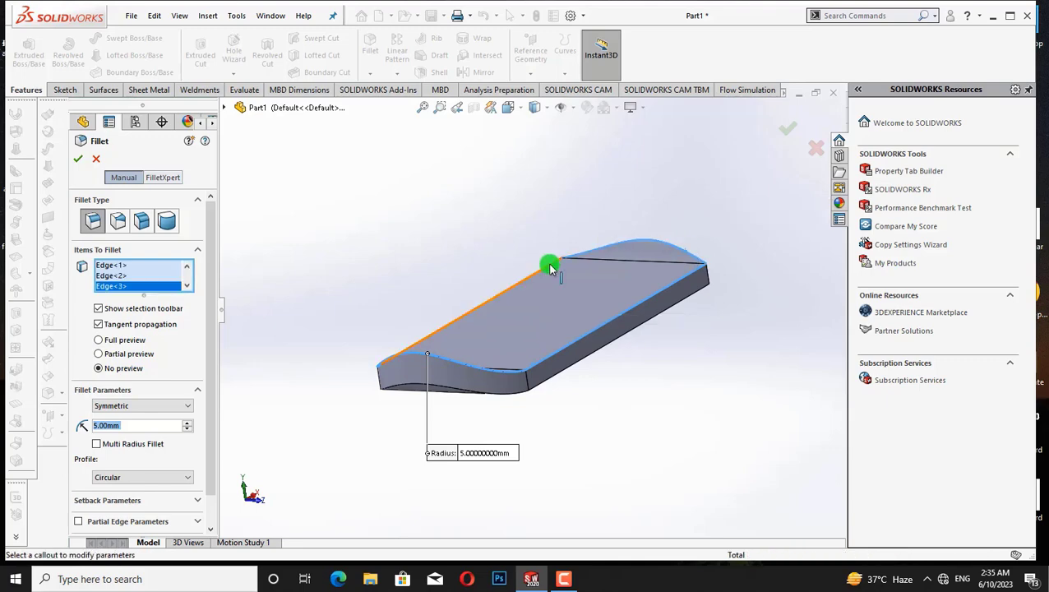
pyautogui.click(546, 262)
pyautogui.click(78, 159)
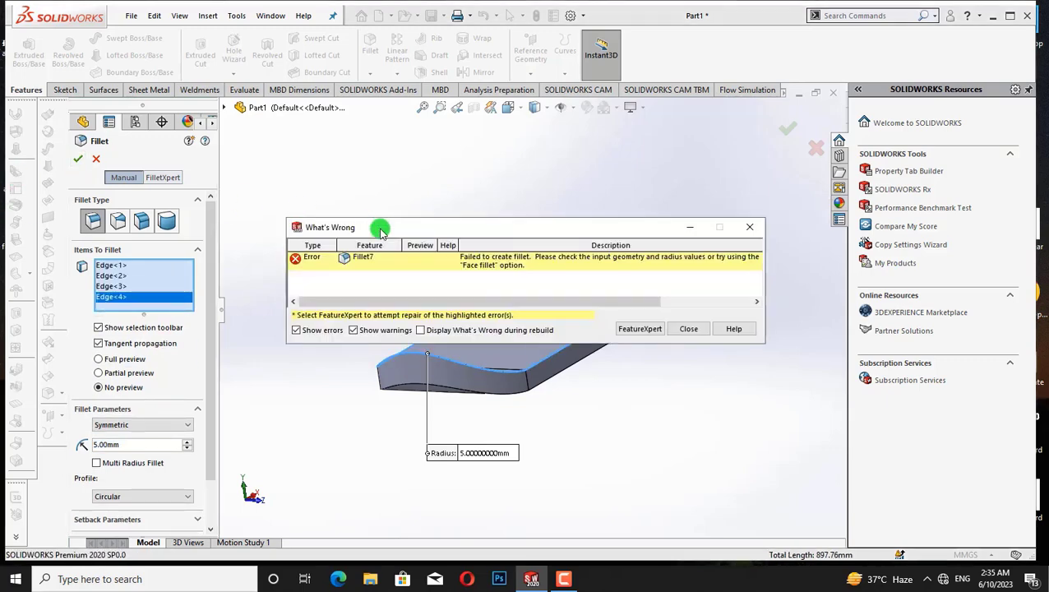
pyautogui.click(691, 329)
pyautogui.click(97, 159)
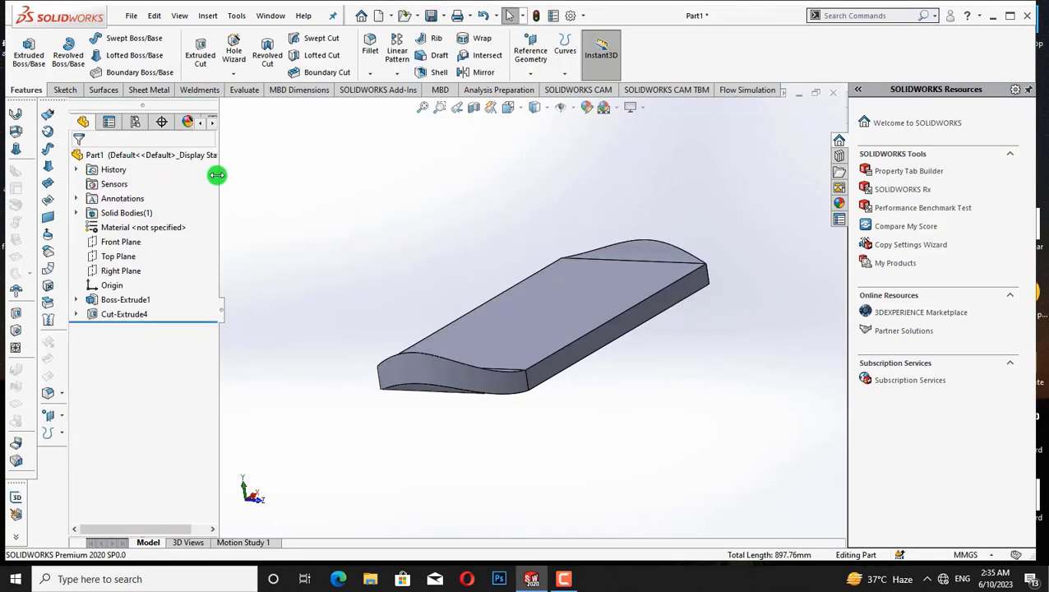
# Fillet the upper edge of the plate's more strongly rounded arc end with a 5 mm radius
pyautogui.click(370, 73)
pyautogui.click(380, 87)
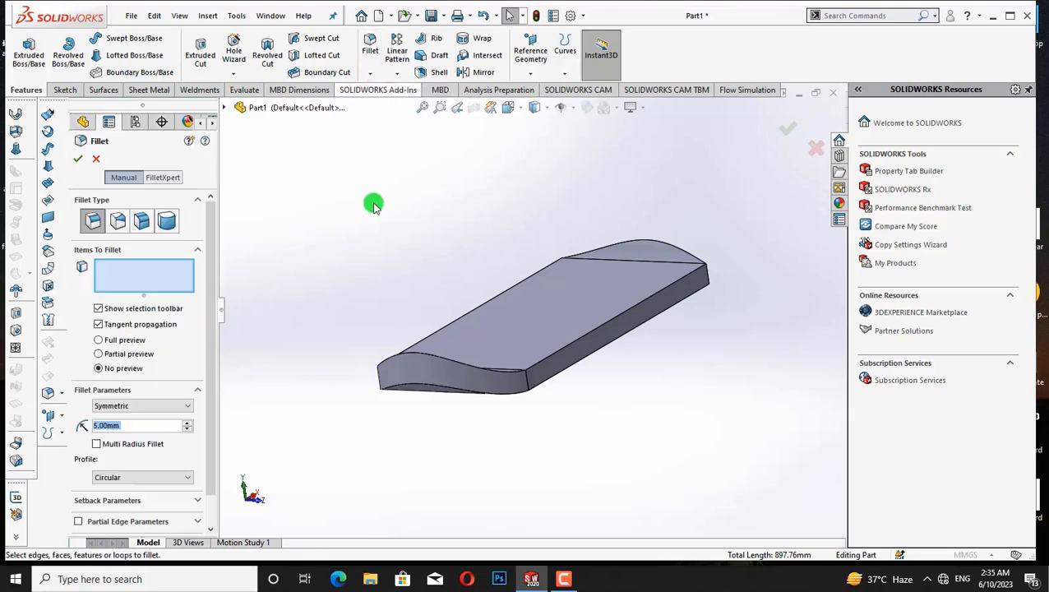
pyautogui.click(447, 359)
pyautogui.click(78, 160)
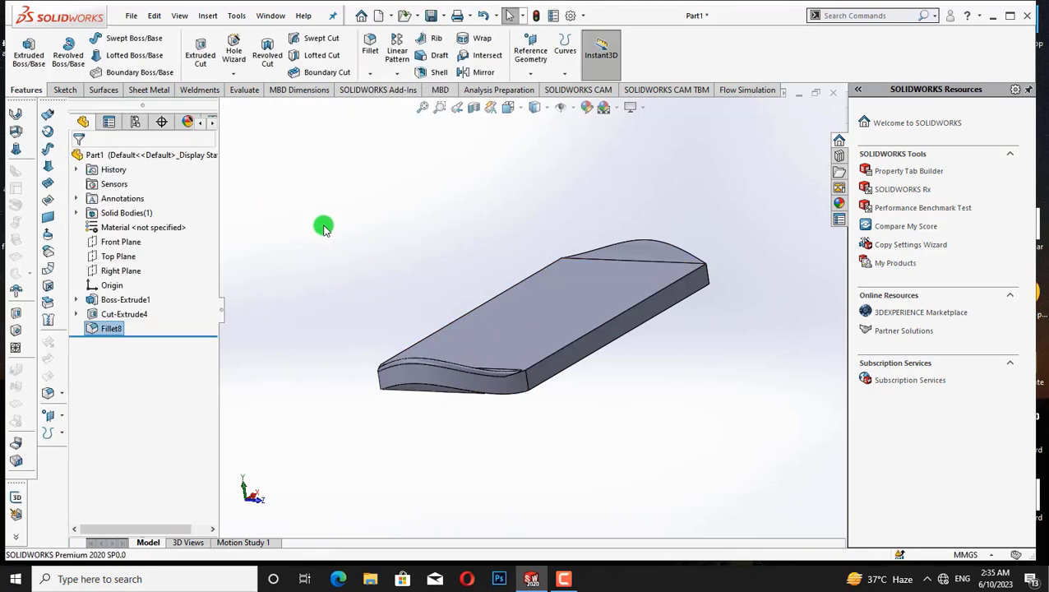
# Fillet both long straight upper edges of the plate with a 5 mm radius
pyautogui.click(381, 77)
pyautogui.click(387, 88)
pyautogui.click(529, 364)
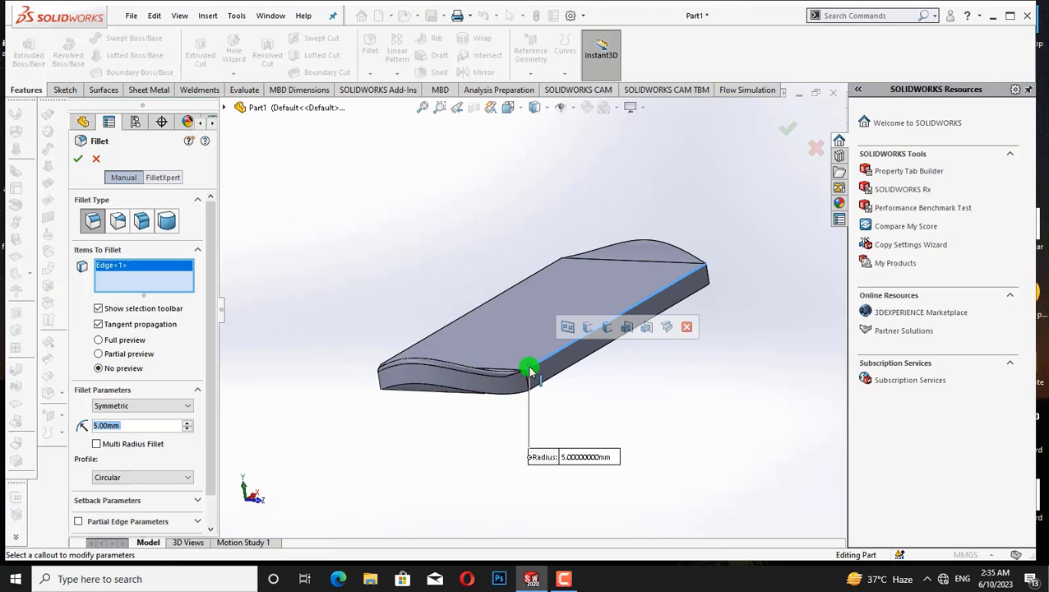
pyautogui.click(459, 319)
pyautogui.click(78, 161)
pyautogui.click(345, 232)
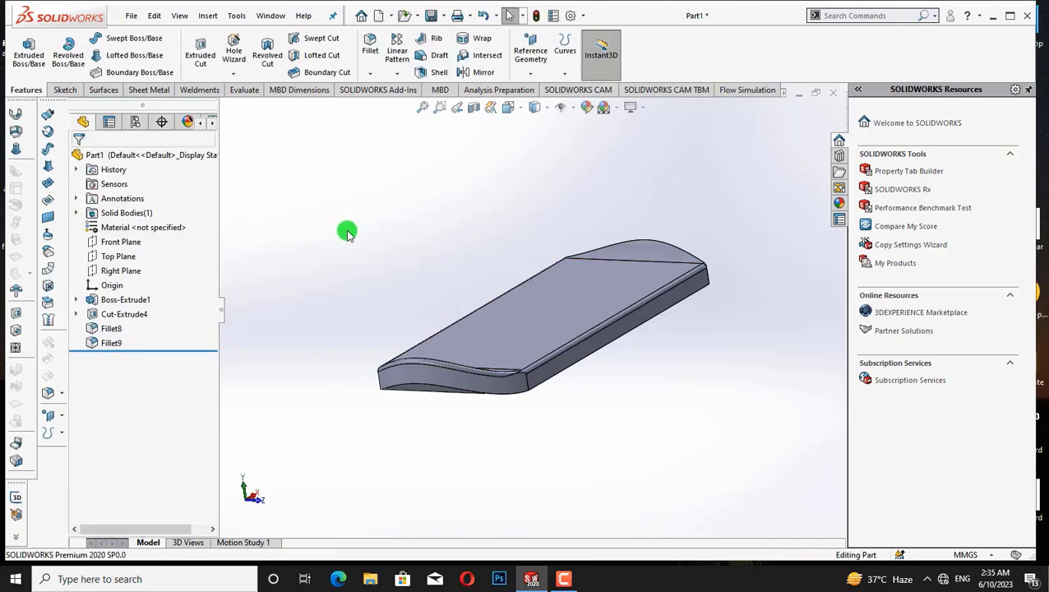
# Fillet the upper edge of the plate's shallower arc end with a 5 mm radius
pyautogui.hotkey('ctrl', '7')
pyautogui.moveTo(347, 232); pyautogui.dragTo(435, 149, button='middle')
pyautogui.click(374, 72)
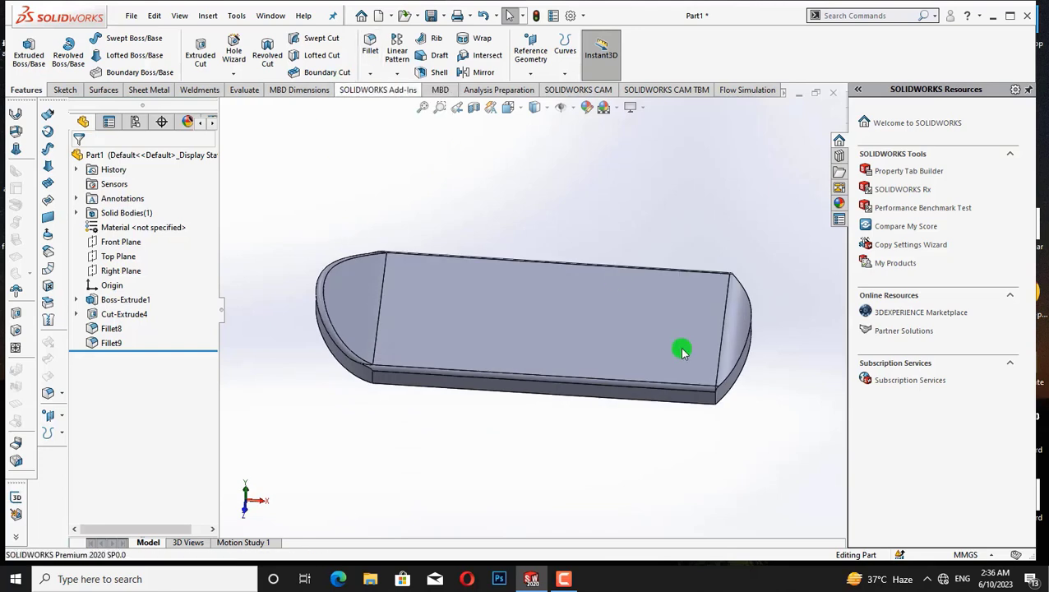
pyautogui.click(721, 382)
pyautogui.click(82, 157)
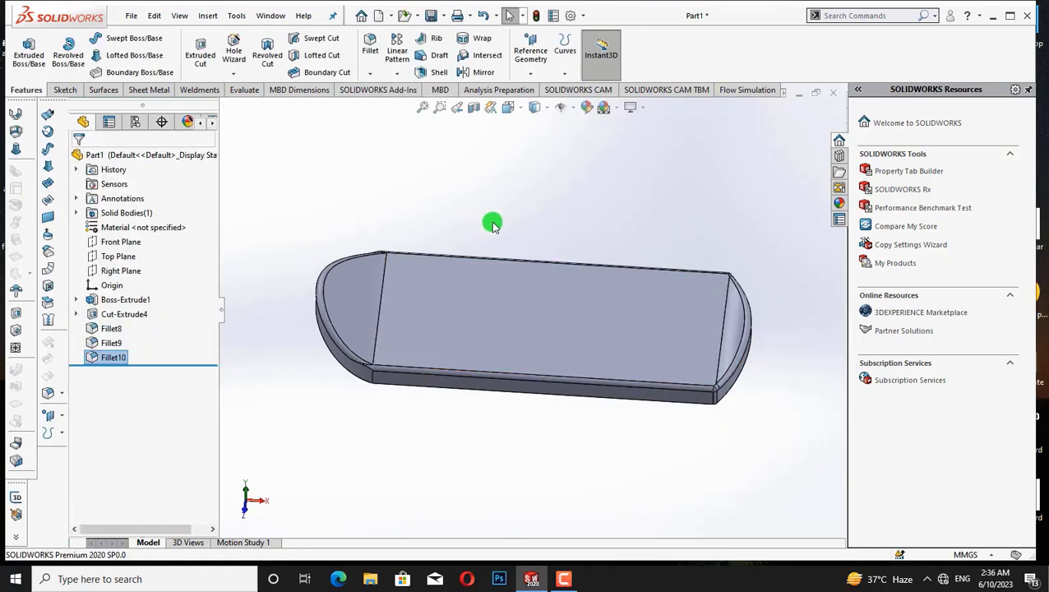
# Fillet the lower edge of the plate's more strongly rounded arc end with a 3 mm radius
pyautogui.moveTo(494, 225); pyautogui.dragTo(377, 122, button='middle')
pyautogui.click(370, 73)
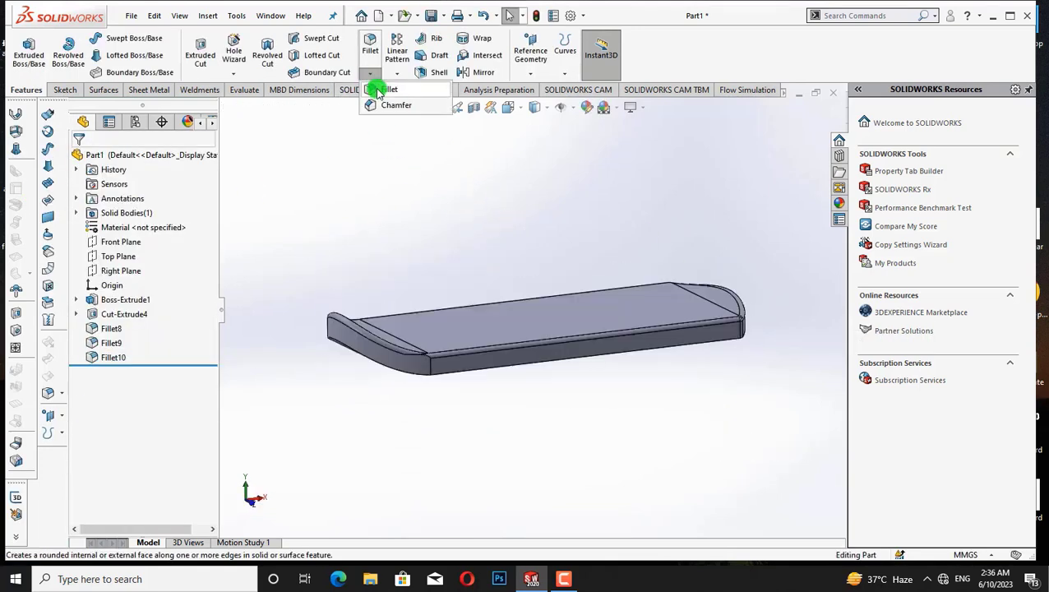
pyautogui.click(375, 89)
pyautogui.click(358, 352)
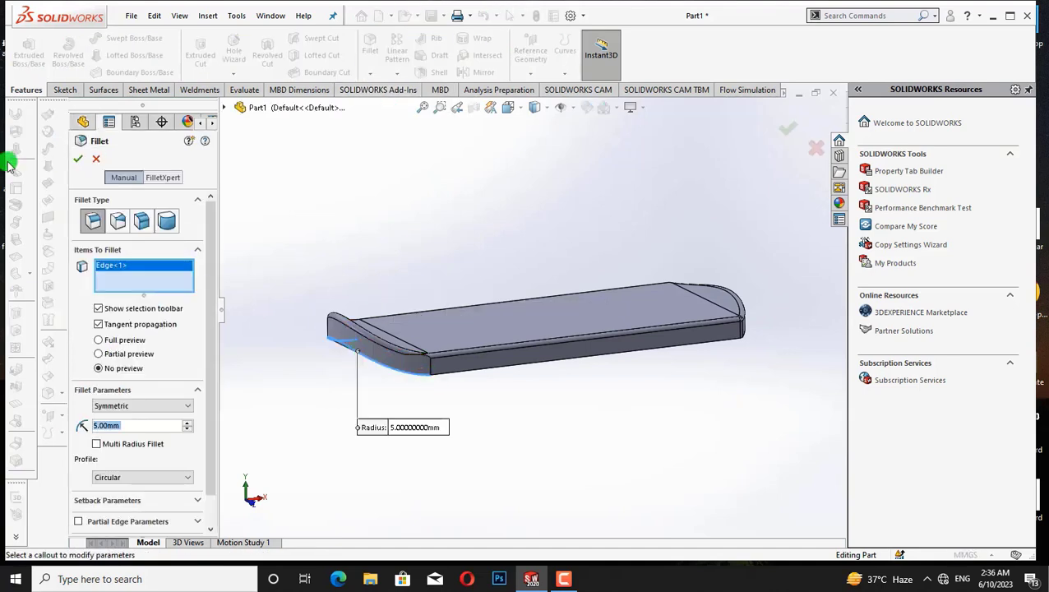
pyautogui.click(747, 226)
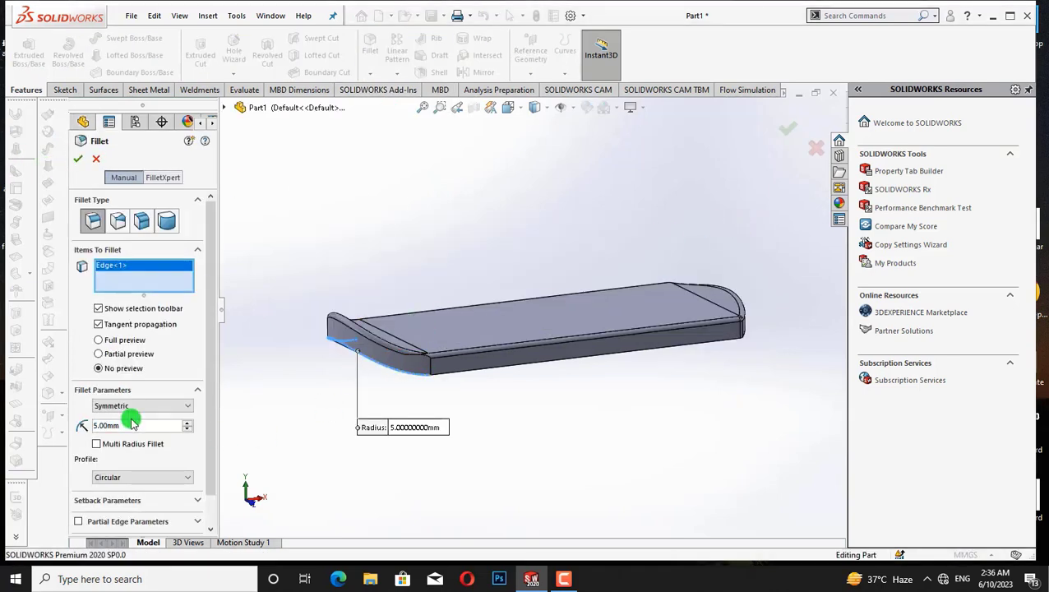
pyautogui.press('BackSpace')
pyautogui.press('BackSpace')
pyautogui.press('BackSpace')
pyautogui.press('BackSpace')
pyautogui.press('BackSpace')
pyautogui.write('3')
pyautogui.press('Return')
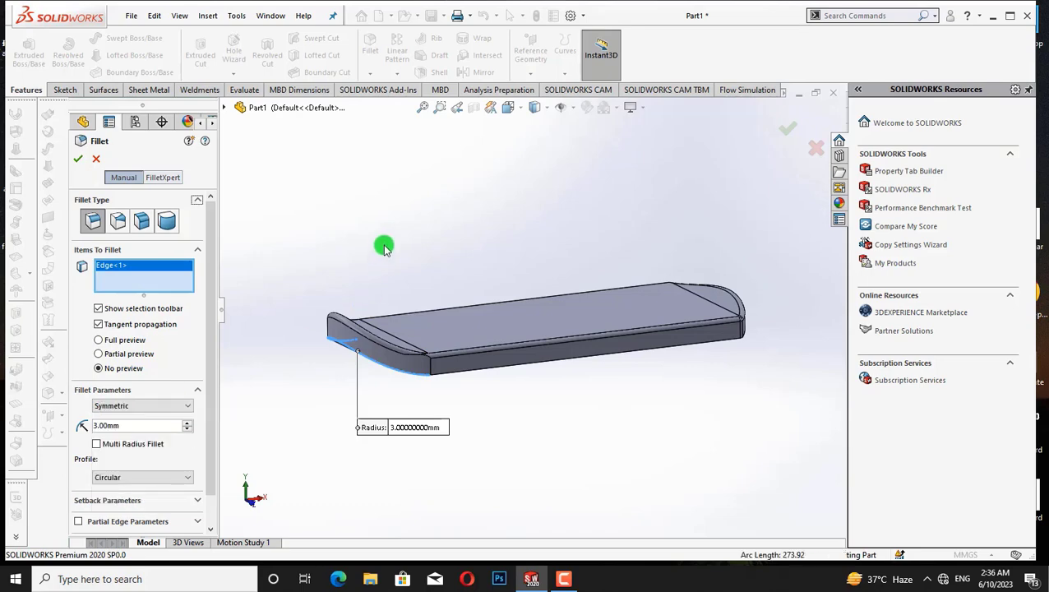
pyautogui.click(78, 157)
# Fillet the remaining lower outline edges of the plate with a 3 mm radius
pyautogui.hotkey('ctrl', '1')
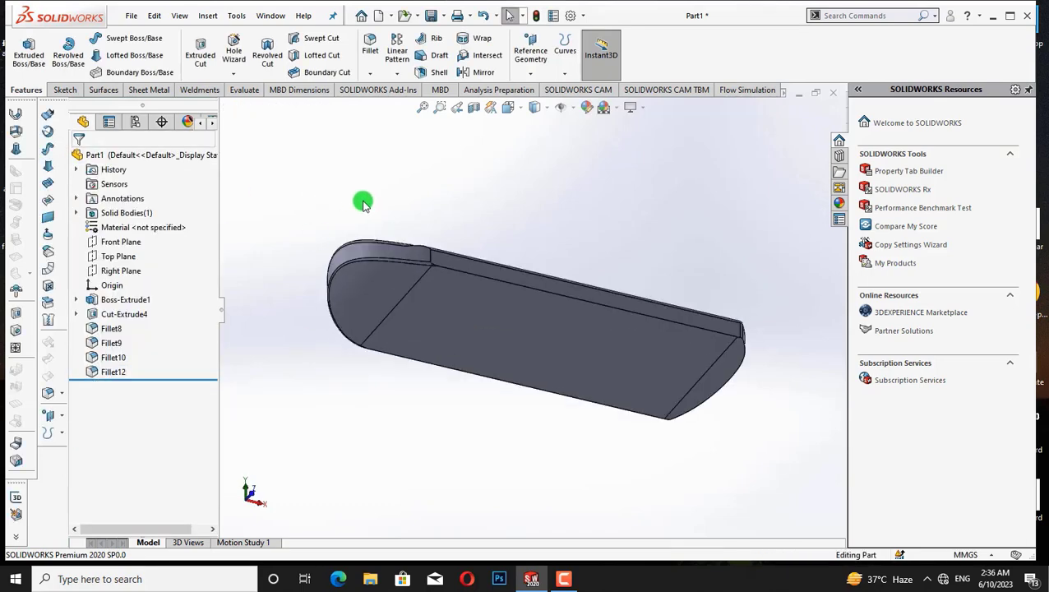
pyautogui.hotkey('ctrl', '7')
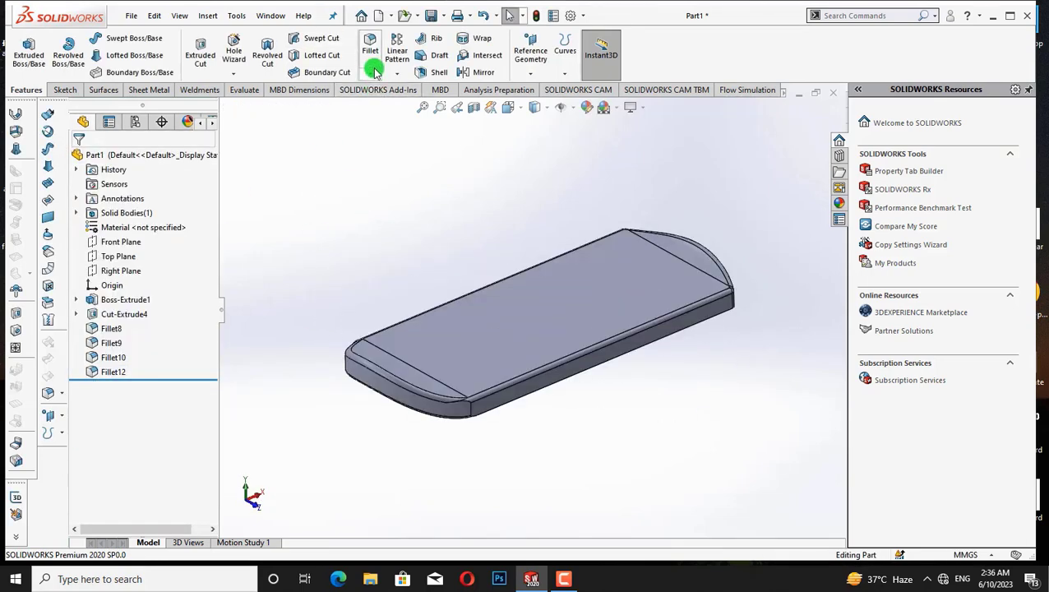
pyautogui.click(375, 72)
pyautogui.click(381, 85)
pyautogui.click(492, 411)
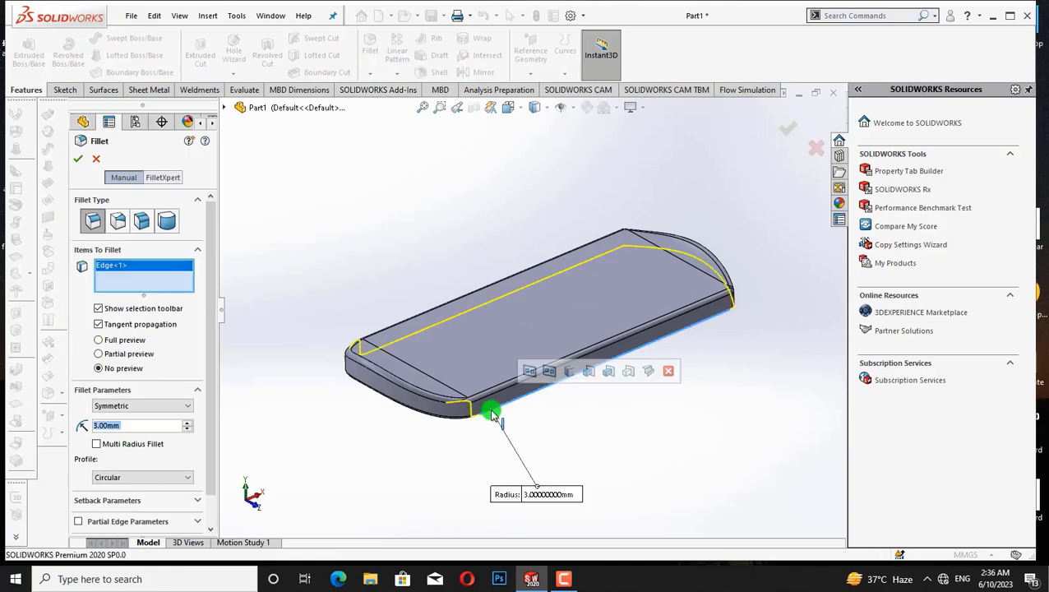
pyautogui.click(76, 161)
# Face the plate's flat underside straight on and open a new sketch on it
pyautogui.moveTo(356, 231); pyautogui.dragTo(484, 306, button='middle')
pyautogui.rightClick(484, 305)
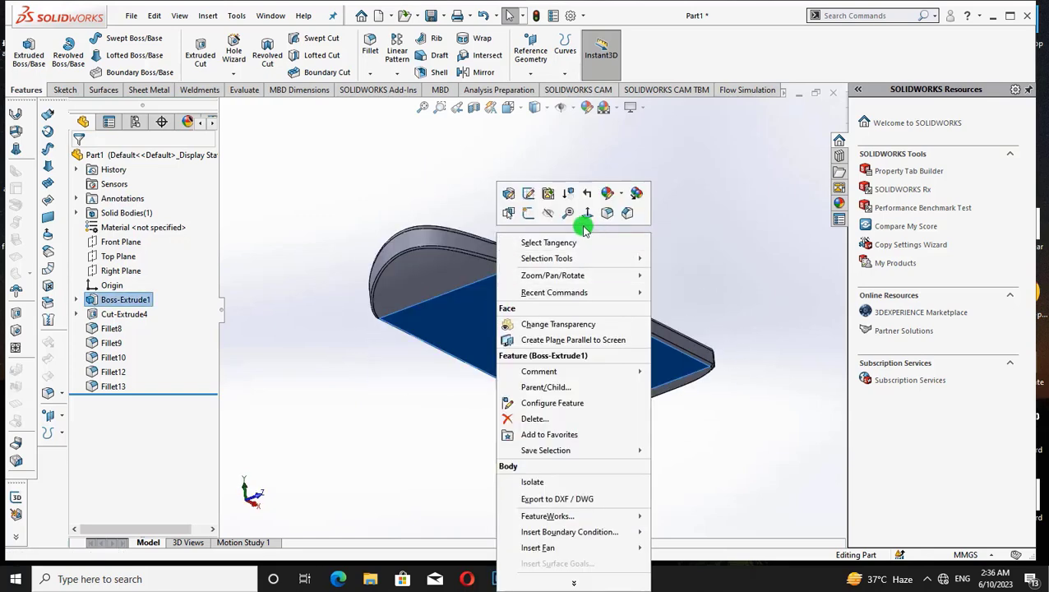
pyautogui.click(581, 222)
pyautogui.rightClick(492, 287)
pyautogui.click(492, 215)
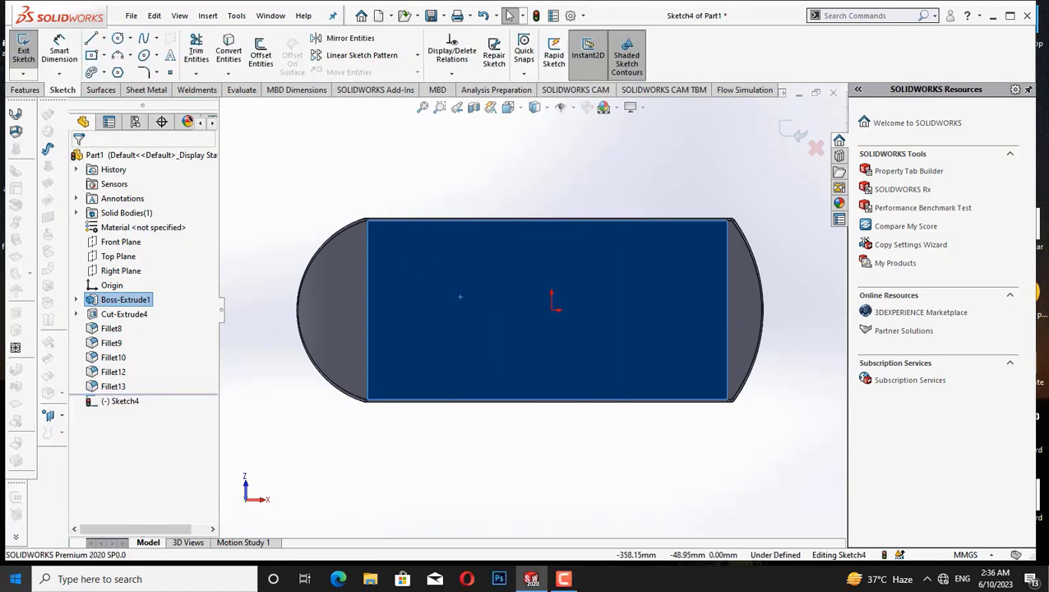
# Sketch a circle about 41 mm in diameter on the flat face, beside the left bend edge and level with its midpoint
pyautogui.click(117, 38)
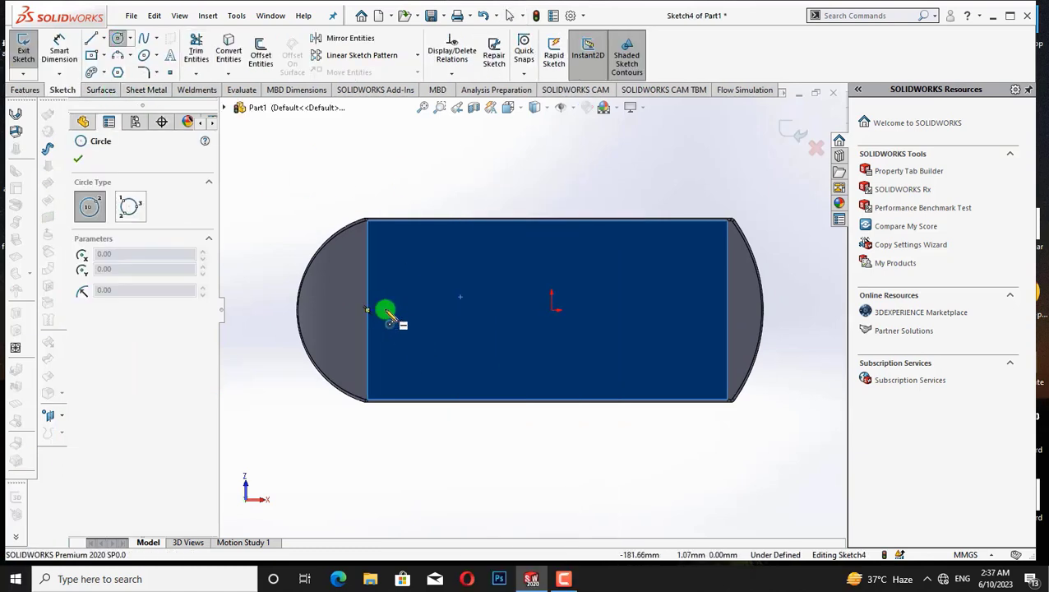
pyautogui.moveTo(392, 310); pyautogui.dragTo(415, 311)
pyautogui.click(414, 311)
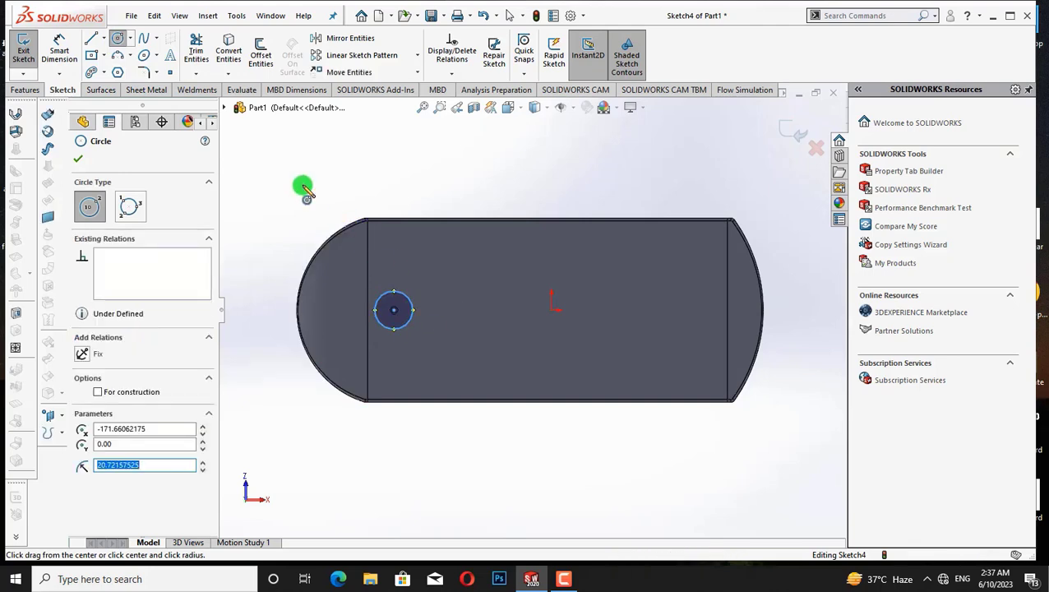
pyautogui.press('Escape')
pyautogui.press('Escape')
# Dimension the circle's diameter as 25 mm
pyautogui.click(60, 51)
pyautogui.click(416, 321)
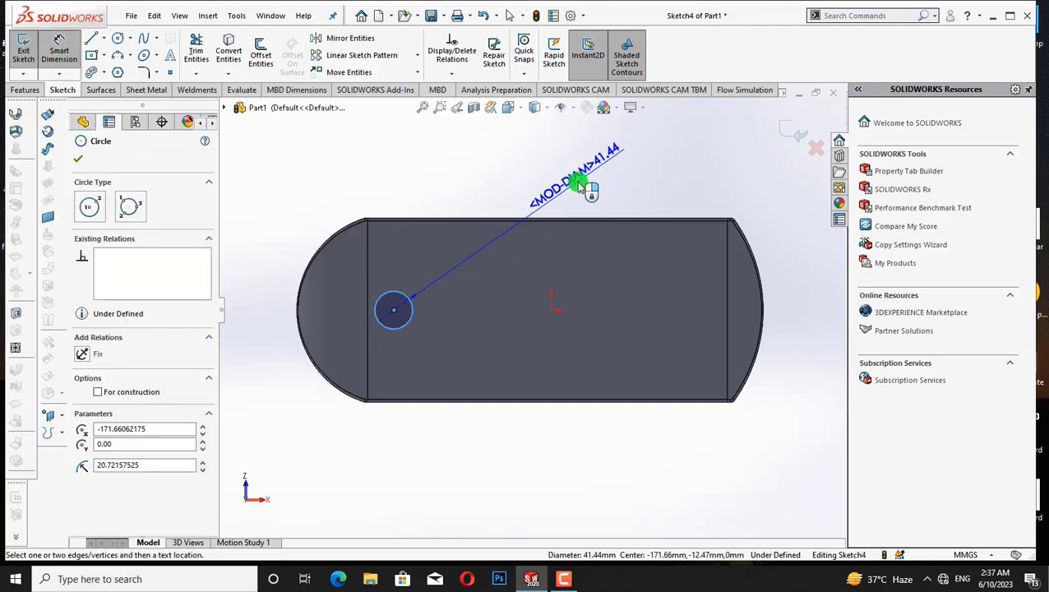
pyautogui.click(580, 182)
pyautogui.write('25')
pyautogui.press('Return')
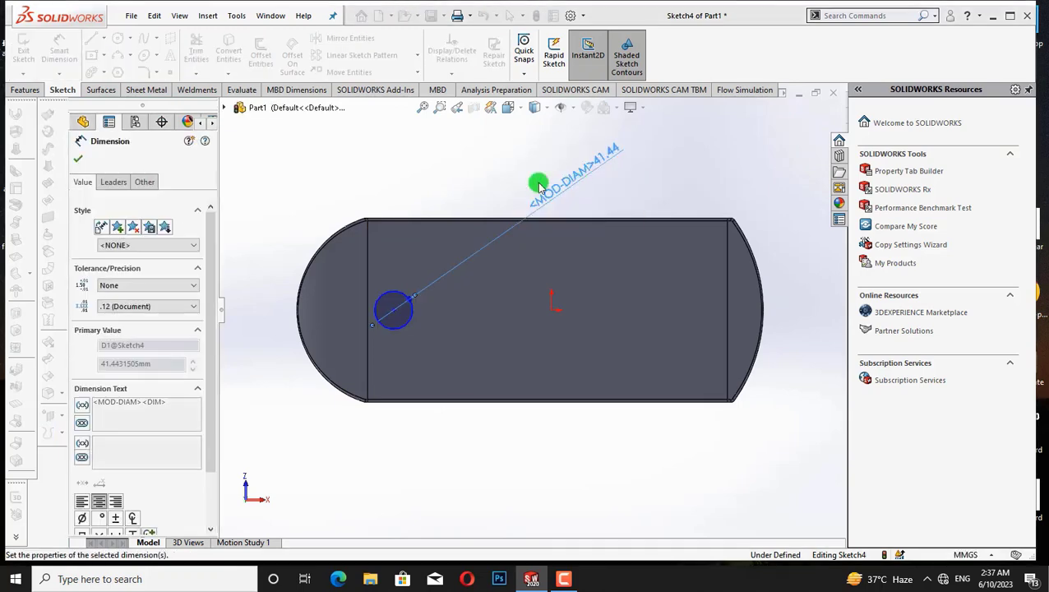
pyautogui.press('Escape')
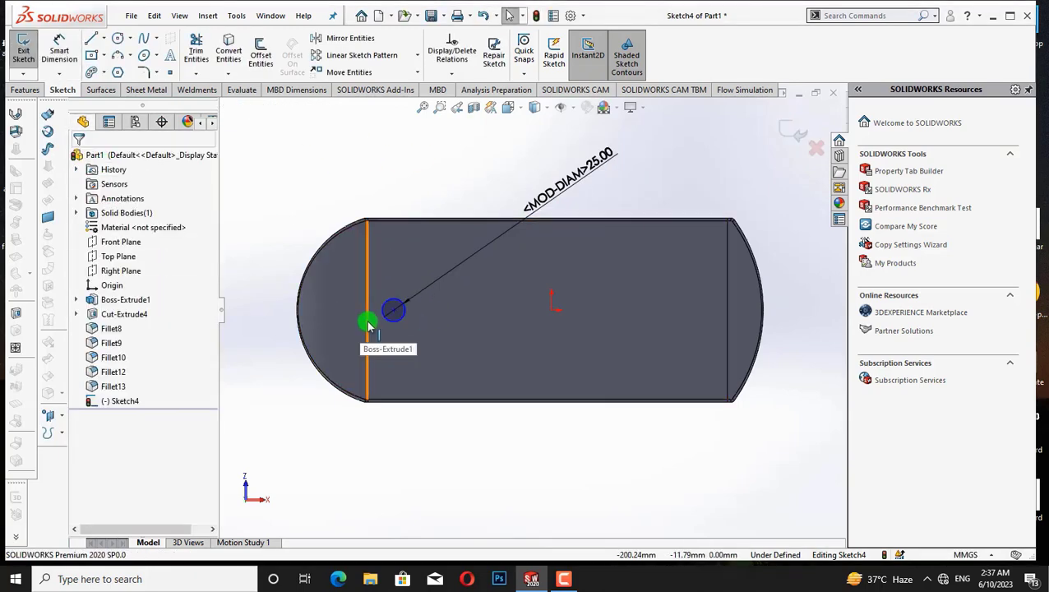
# Add a horizontal relation between the circle's centre and the midpoint of the left bend edge
pyautogui.click(396, 312)
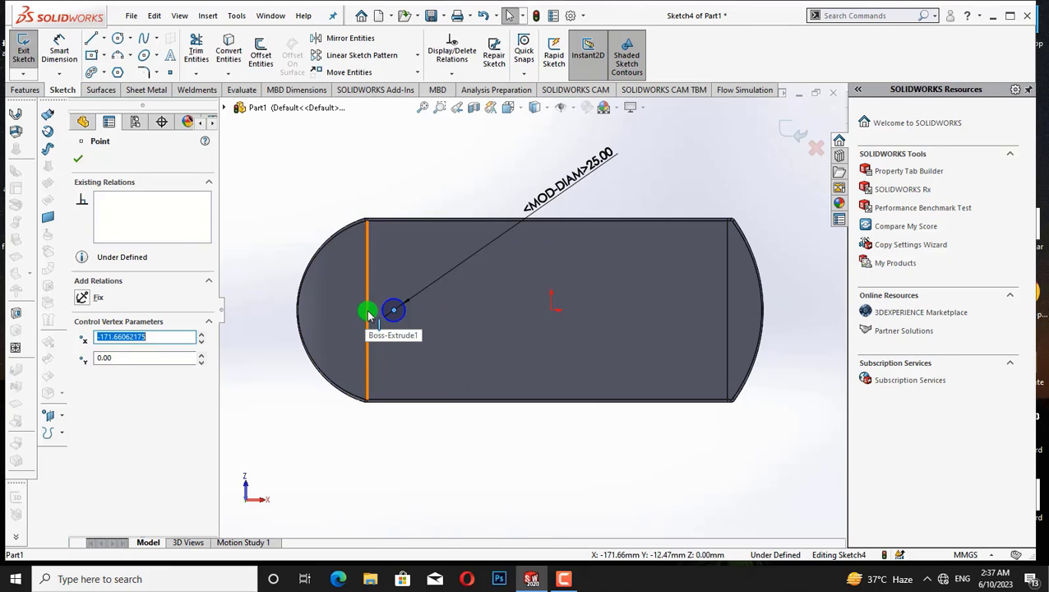
pyautogui.keyDown('ctrl'); pyautogui.click(369, 311); pyautogui.keyUp('ctrl')
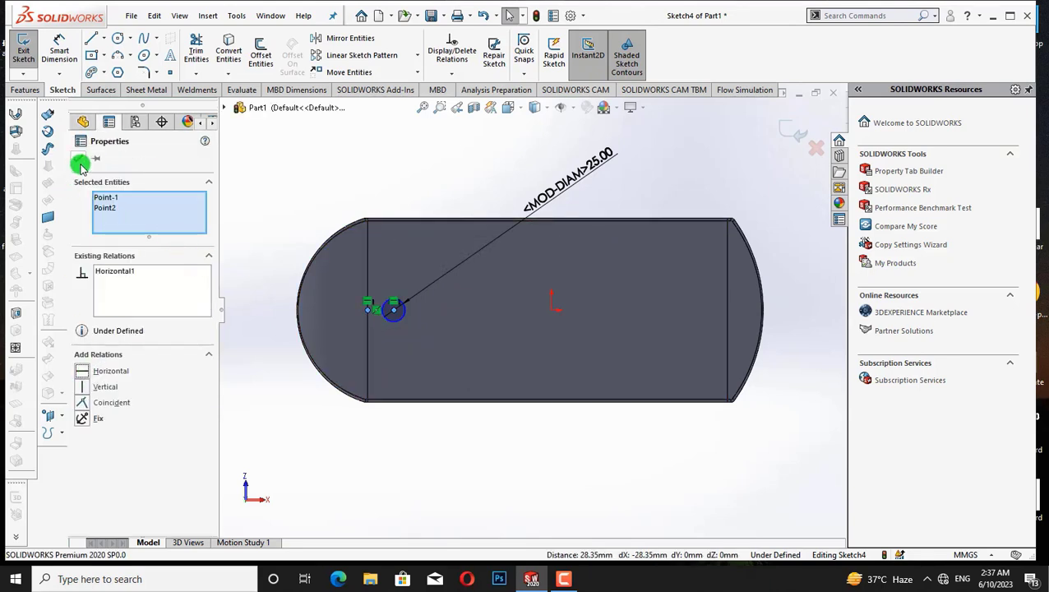
pyautogui.click(79, 164)
# Dimension the distance from the left bend edge's midpoint to the circle's centre as 30 mm
pyautogui.click(60, 49)
pyautogui.click(373, 319)
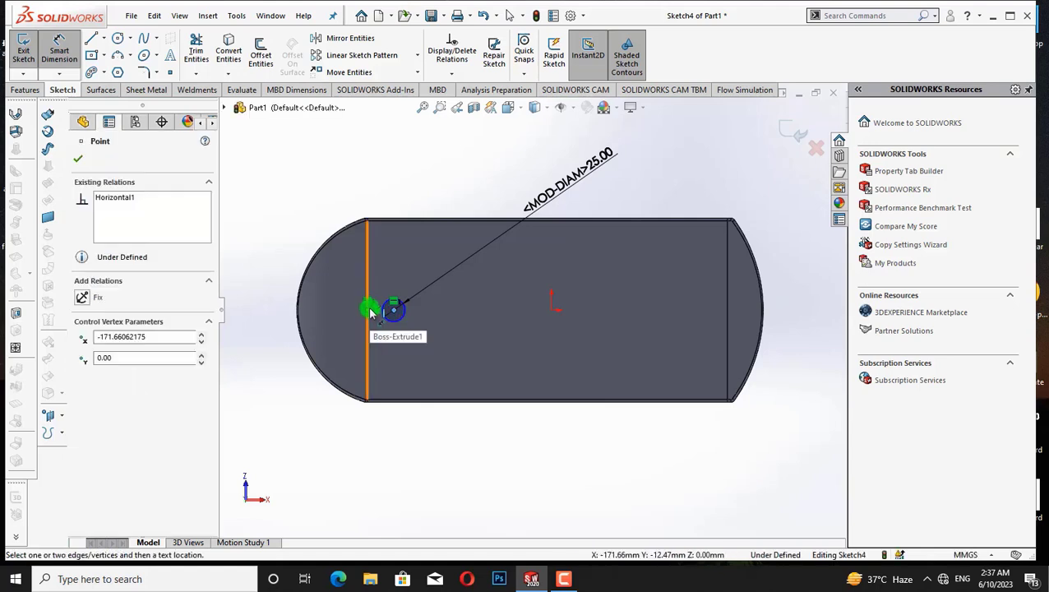
pyautogui.click(368, 313)
pyautogui.click(439, 256)
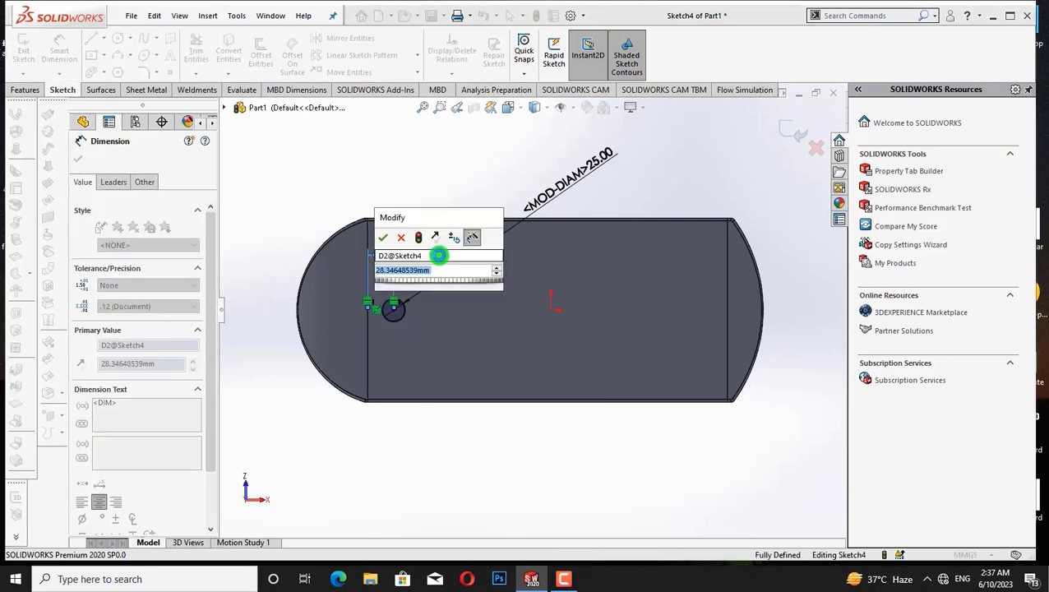
pyautogui.press('BackSpace')
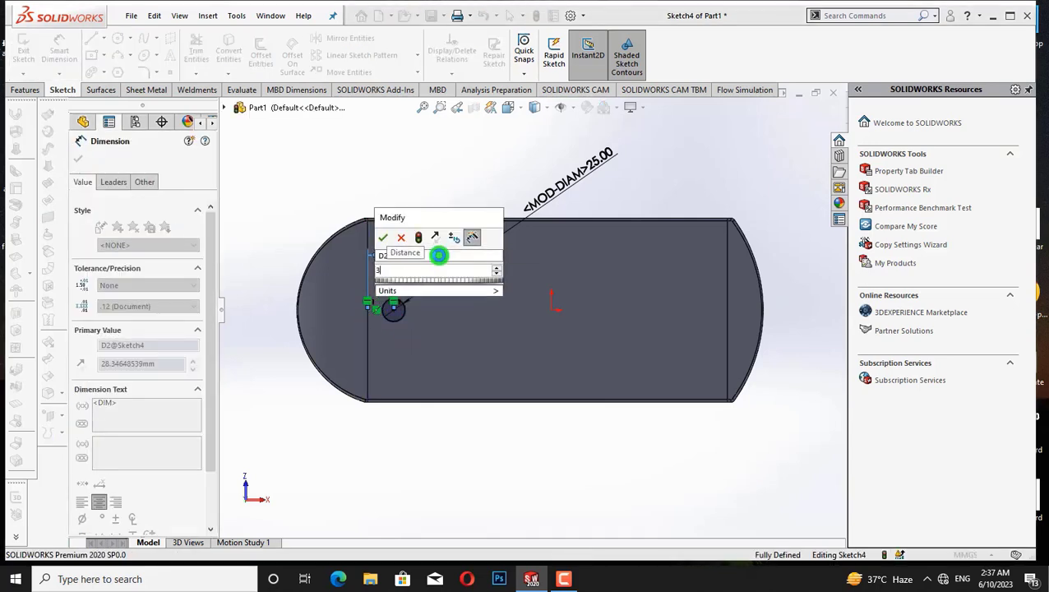
pyautogui.press('Escape')
pyautogui.click(293, 181)
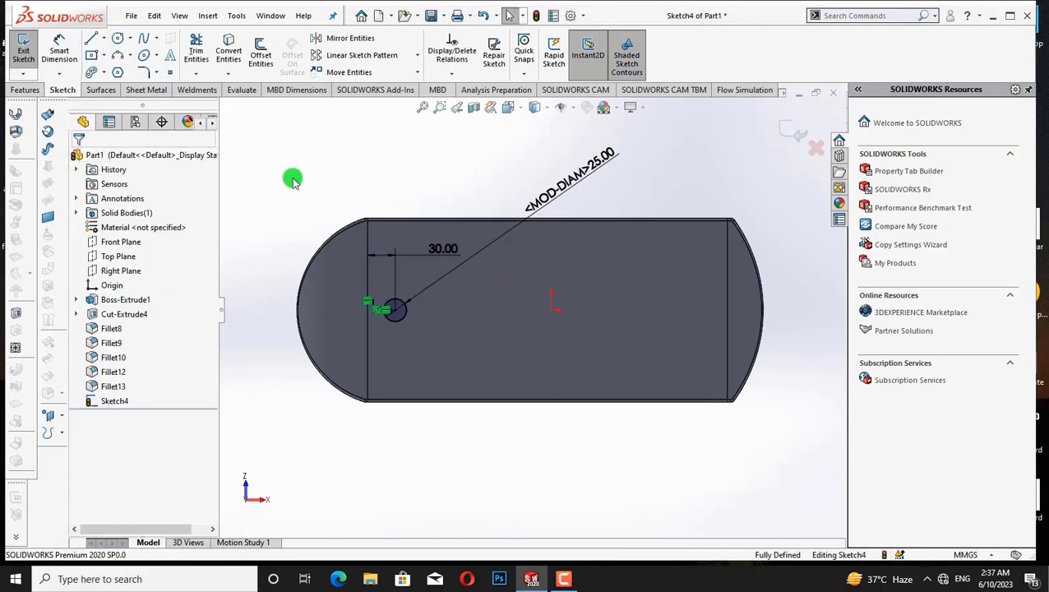
# Sketch a second circle about 29 mm in diameter near the flat face's right end, level with the first circle
pyautogui.click(117, 39)
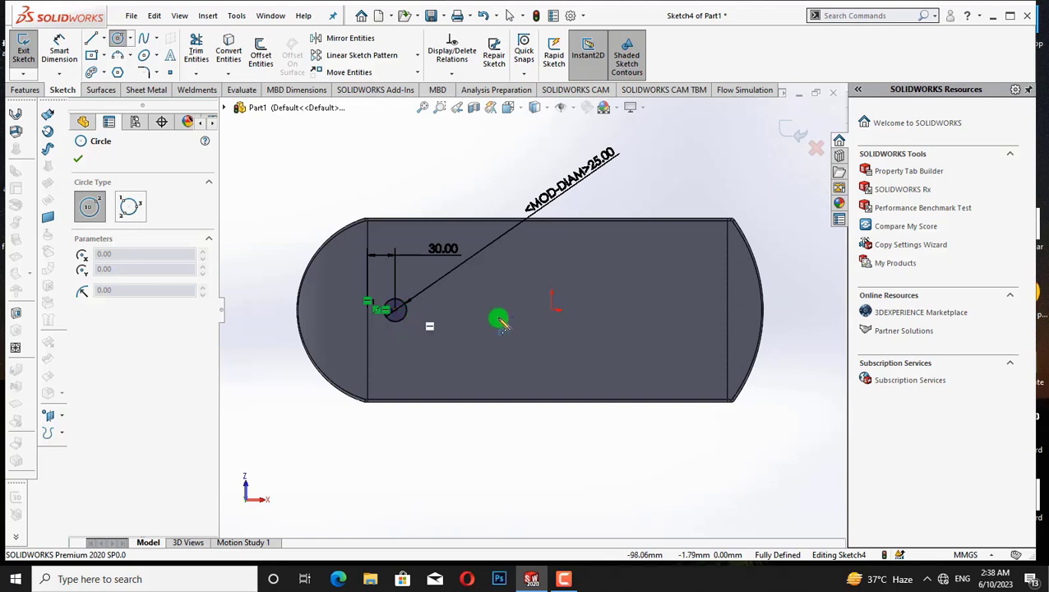
pyautogui.click(689, 310)
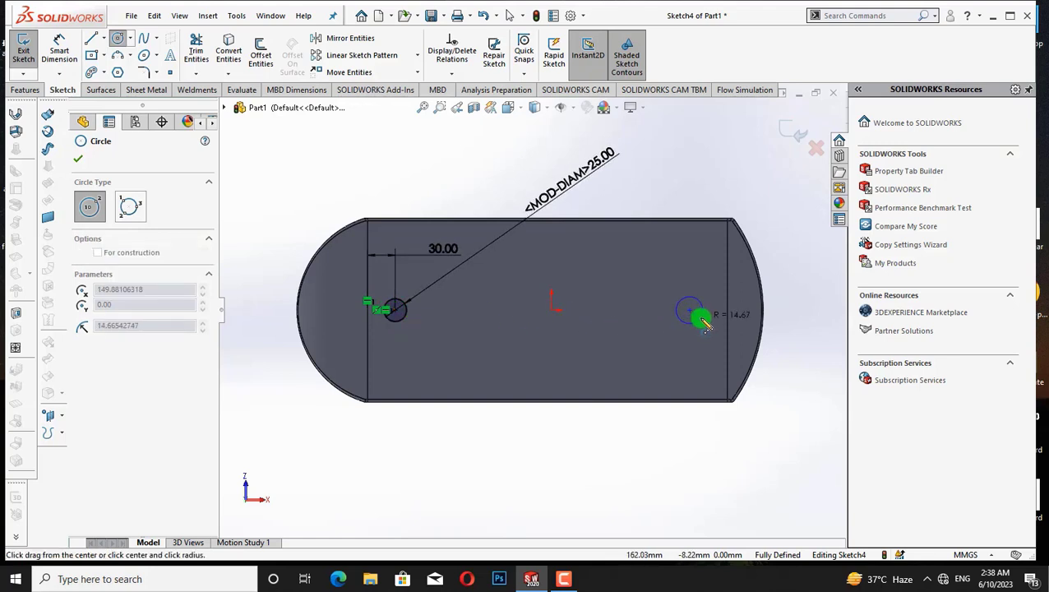
pyautogui.click(702, 319)
pyautogui.rightClick(680, 214)
pyautogui.click(697, 218)
# Dimension the second circle's diameter as 25 mm
pyautogui.click(62, 55)
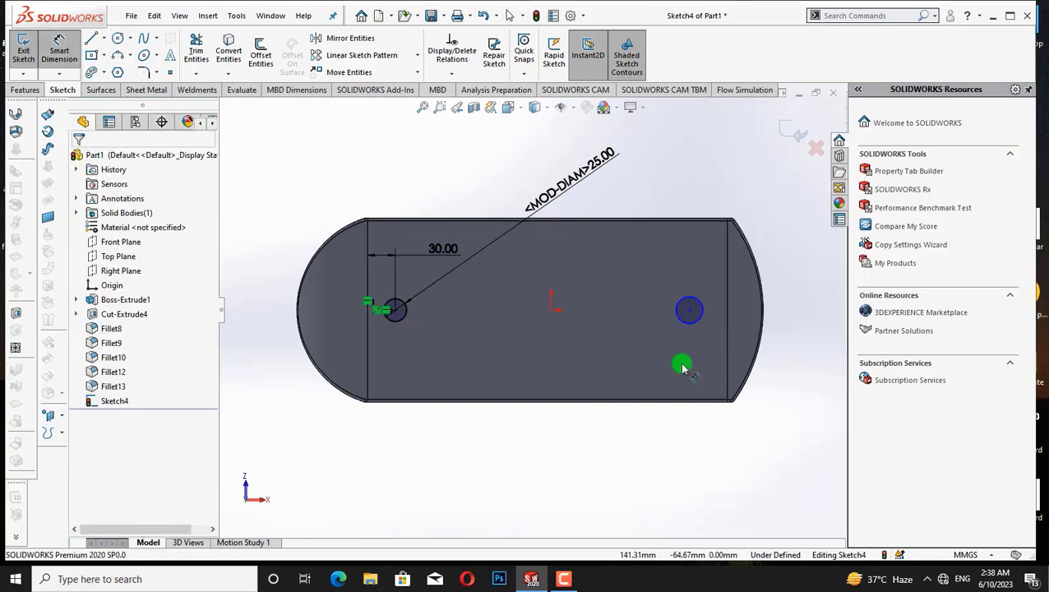
pyautogui.click(681, 321)
pyautogui.click(625, 189)
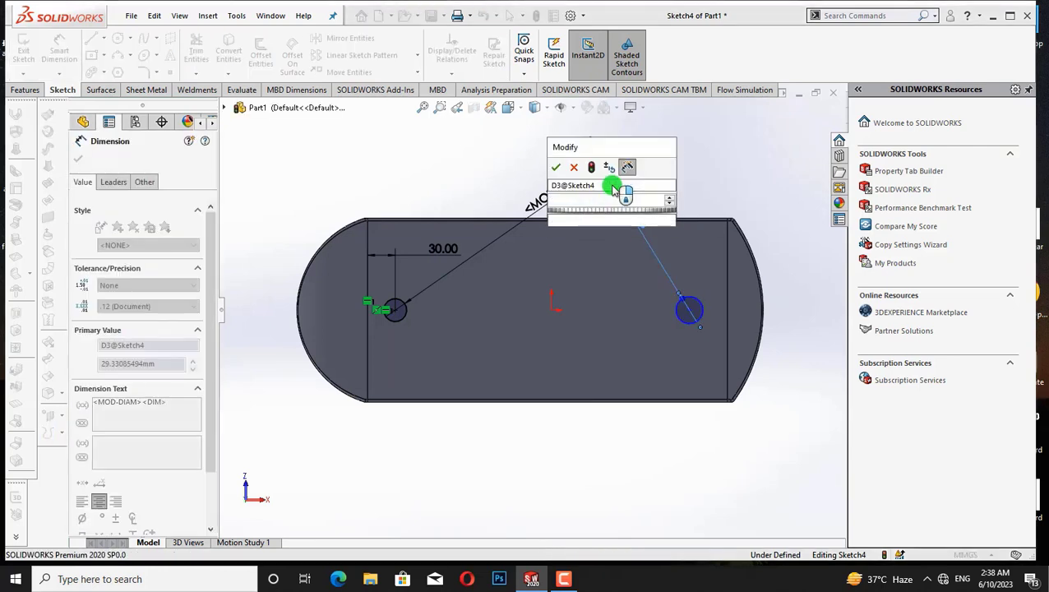
pyautogui.press('Return')
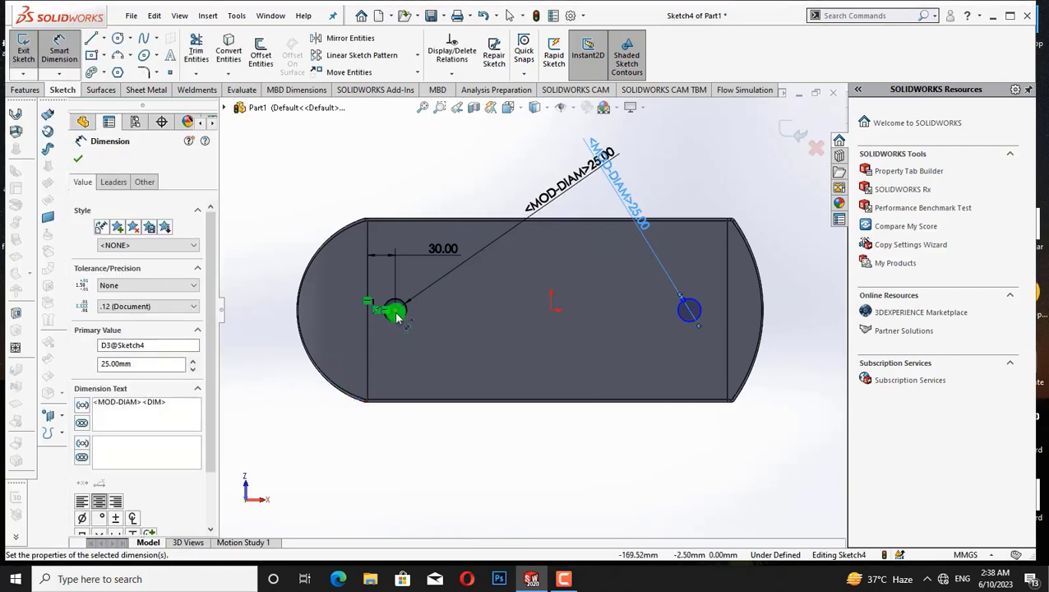
# Dimension the distance between the two circles' centres as 318 mm
pyautogui.click(395, 311)
pyautogui.click(689, 310)
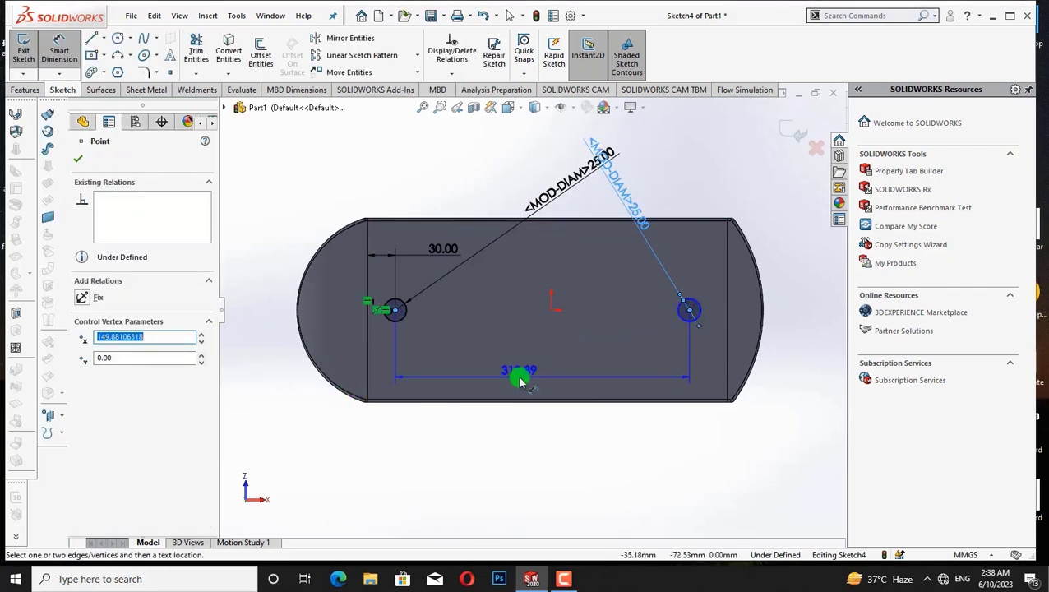
pyautogui.click(519, 380)
pyautogui.write('3')
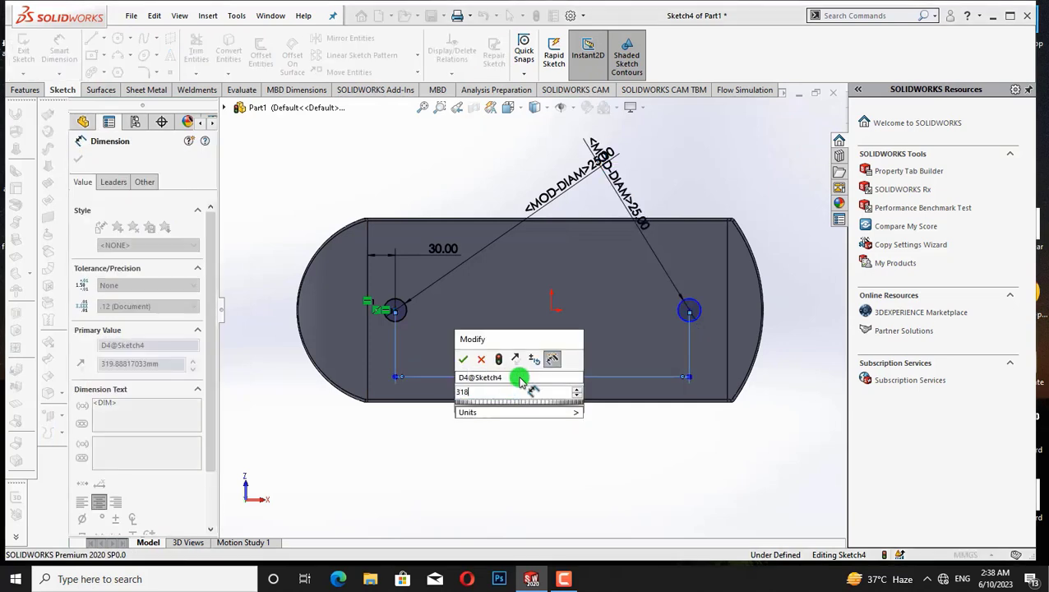
pyautogui.write('18')
pyautogui.press('Return')
pyautogui.click(83, 157)
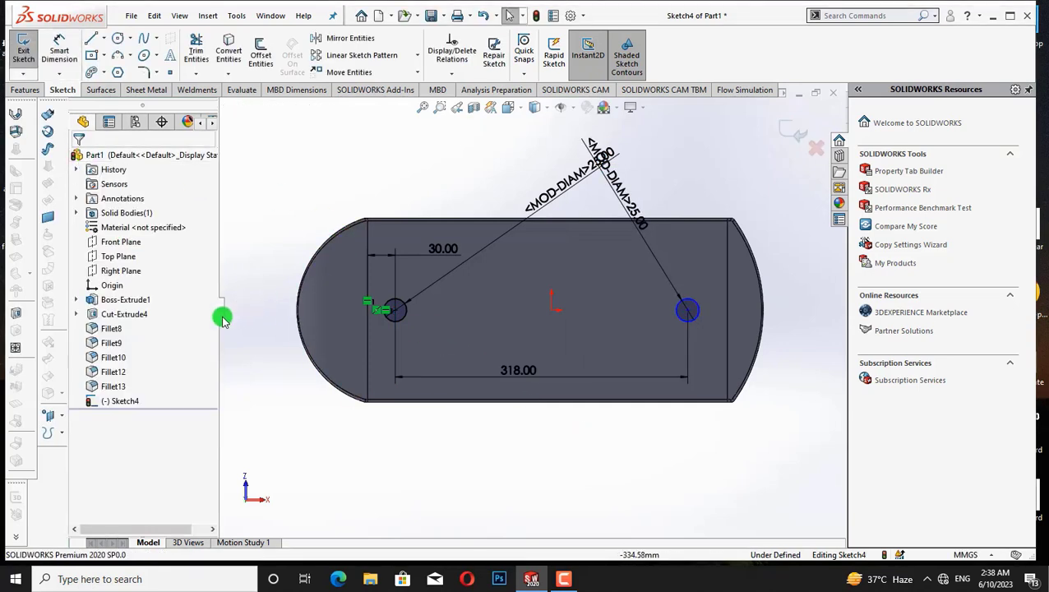
# Add a horizontal relation between both circle centres and the origin
pyautogui.click(689, 311)
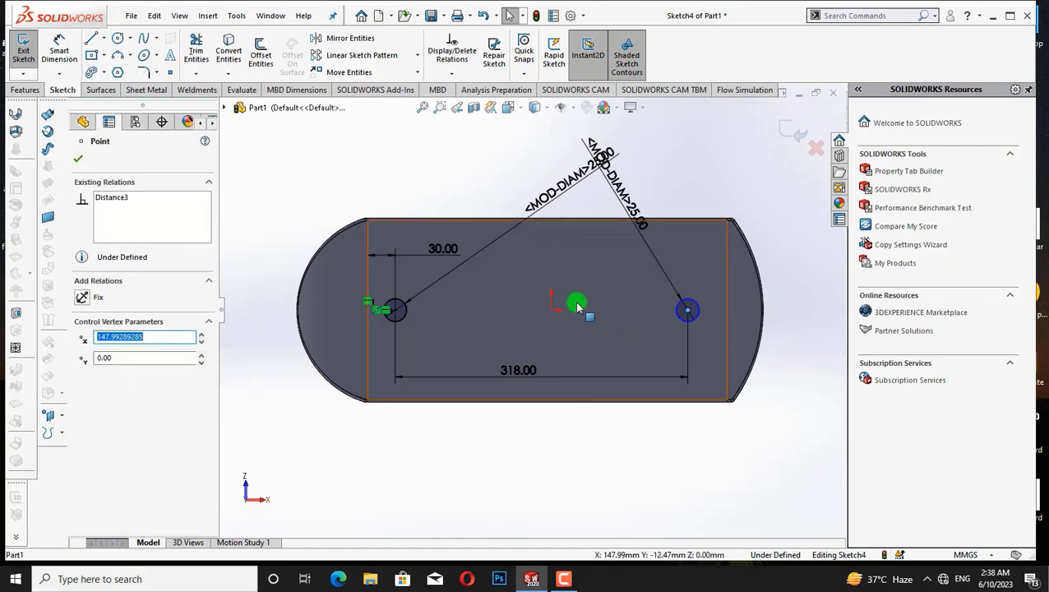
pyautogui.keyDown('ctrl'); pyautogui.click(552, 309); pyautogui.keyUp('ctrl')
pyautogui.keyDown('ctrl'); pyautogui.click(396, 310); pyautogui.keyUp('ctrl')
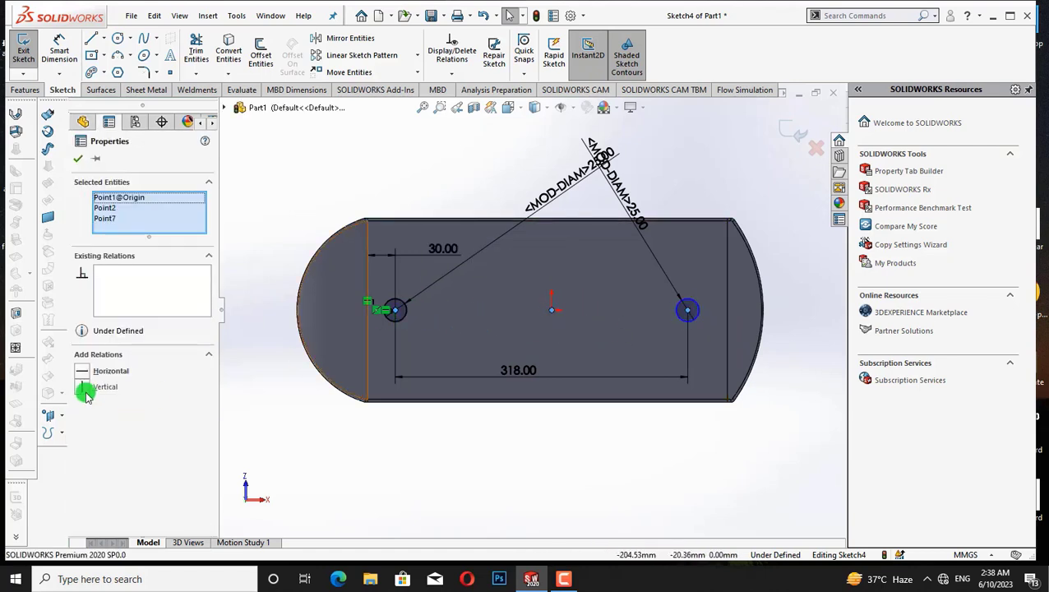
pyautogui.click(81, 370)
pyautogui.click(78, 164)
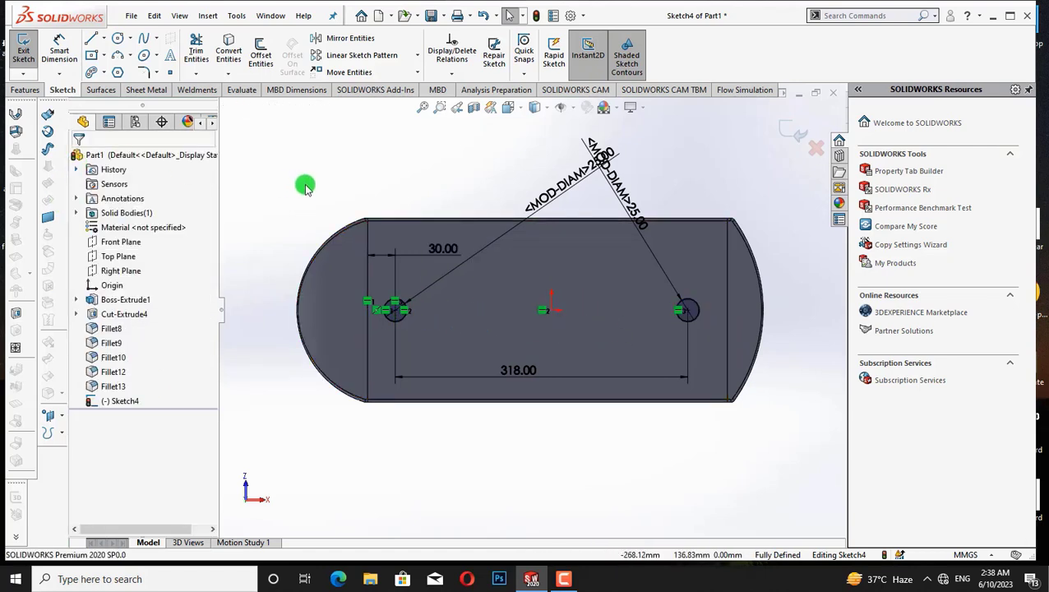
# Cut-extrude the two circles 10 mm deep into the plate's underside
pyautogui.hotkey('ctrl', '1')
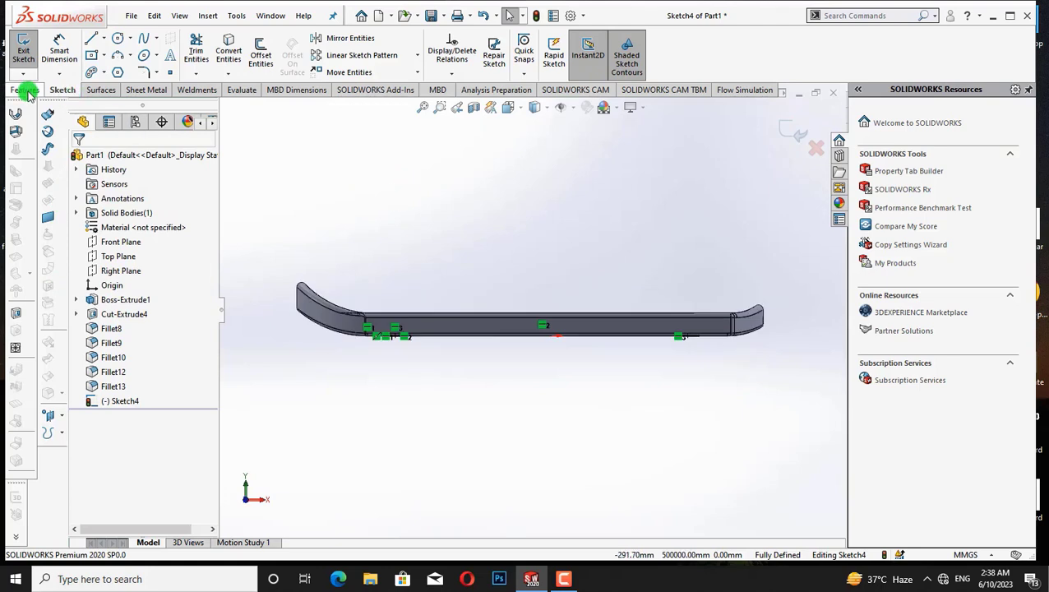
pyautogui.click(26, 90)
pyautogui.click(194, 62)
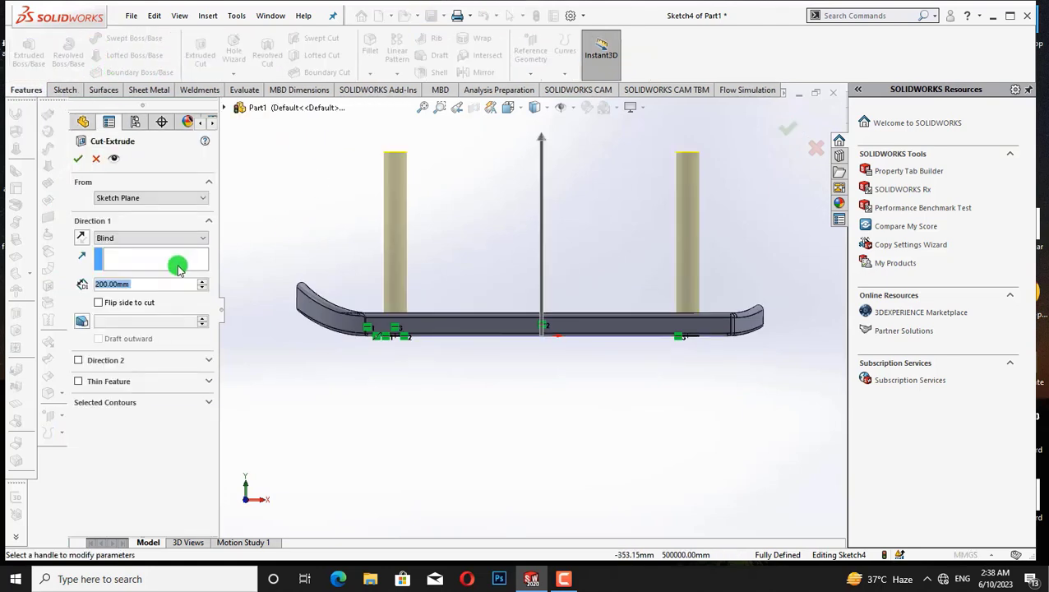
pyautogui.press('BackSpace')
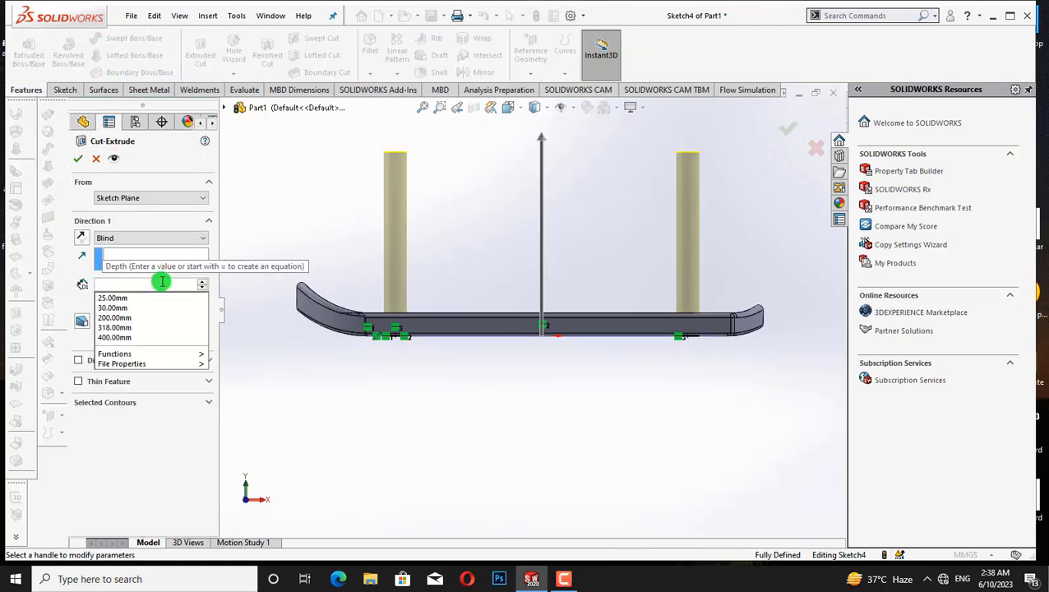
pyautogui.write('10')
pyautogui.press('Return')
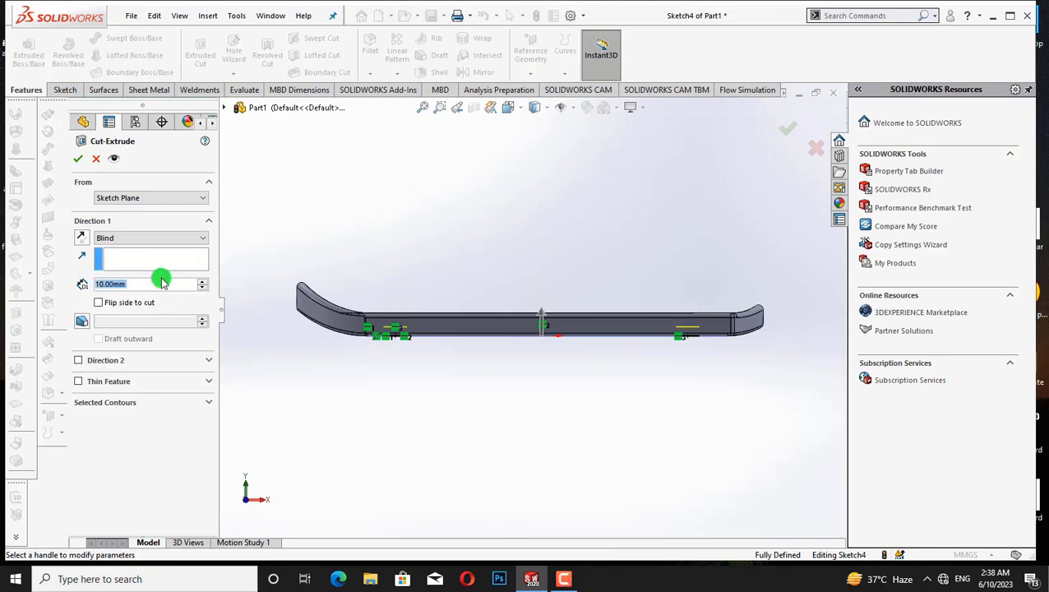
pyautogui.click(79, 160)
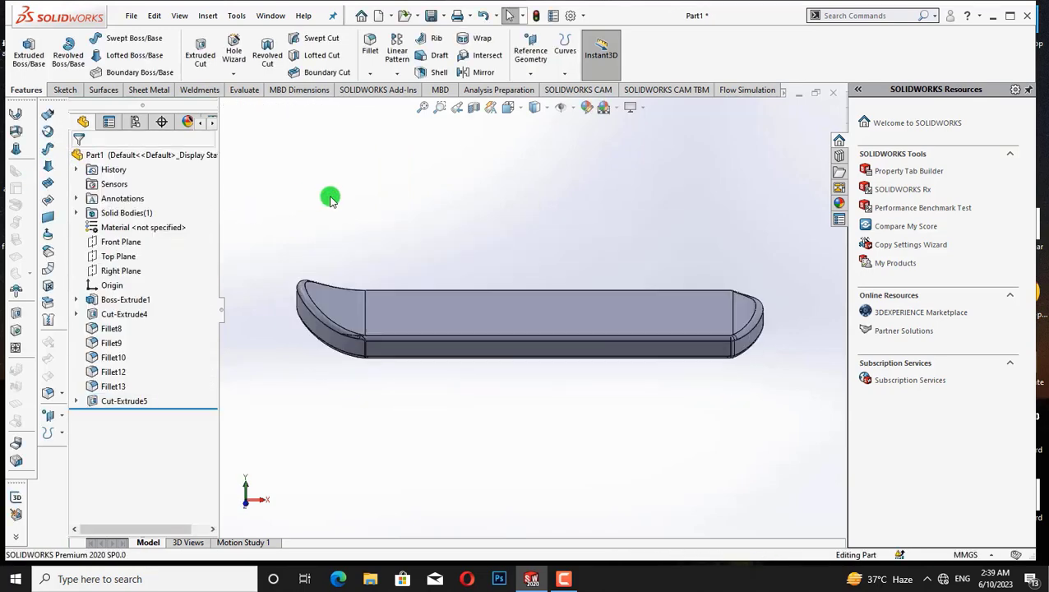
# Examine the finished plate's curved ends, faces and edges from several angles
pyautogui.press('Up')
pyautogui.press('Up')
pyautogui.press('Up')
pyautogui.press('Up')
pyautogui.press('Down')
pyautogui.press('Down')
pyautogui.press('Down')
pyautogui.press('Down')
pyautogui.press('Right')
pyautogui.press('Right')
pyautogui.press('Right')
pyautogui.press('Right')
pyautogui.press('Right')
pyautogui.press('Right')
pyautogui.press('Left')
pyautogui.press('Left')
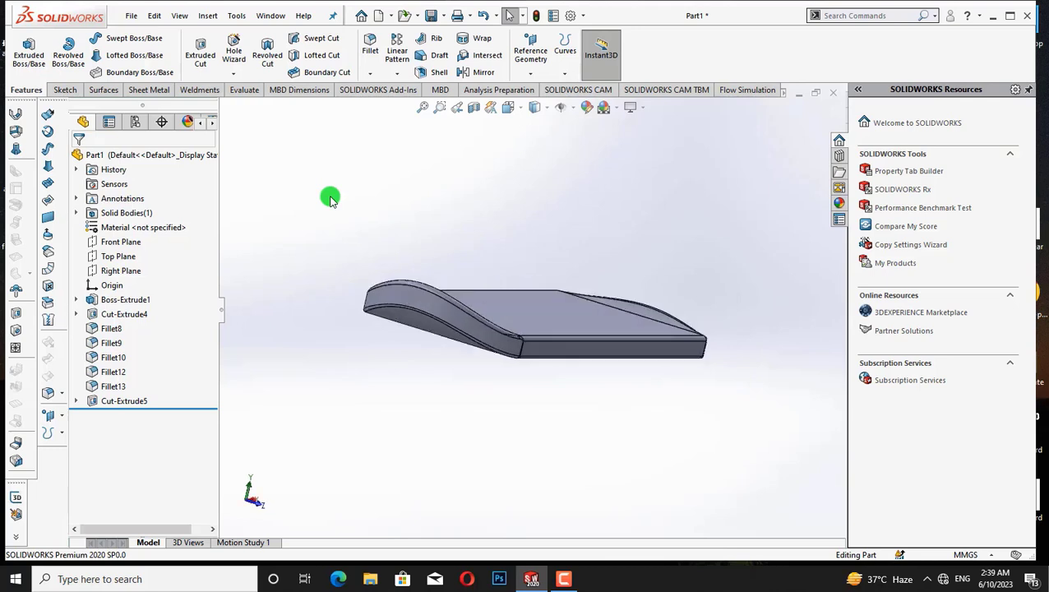
pyautogui.moveTo(330, 197); pyautogui.dragTo(471, 189, button='middle')
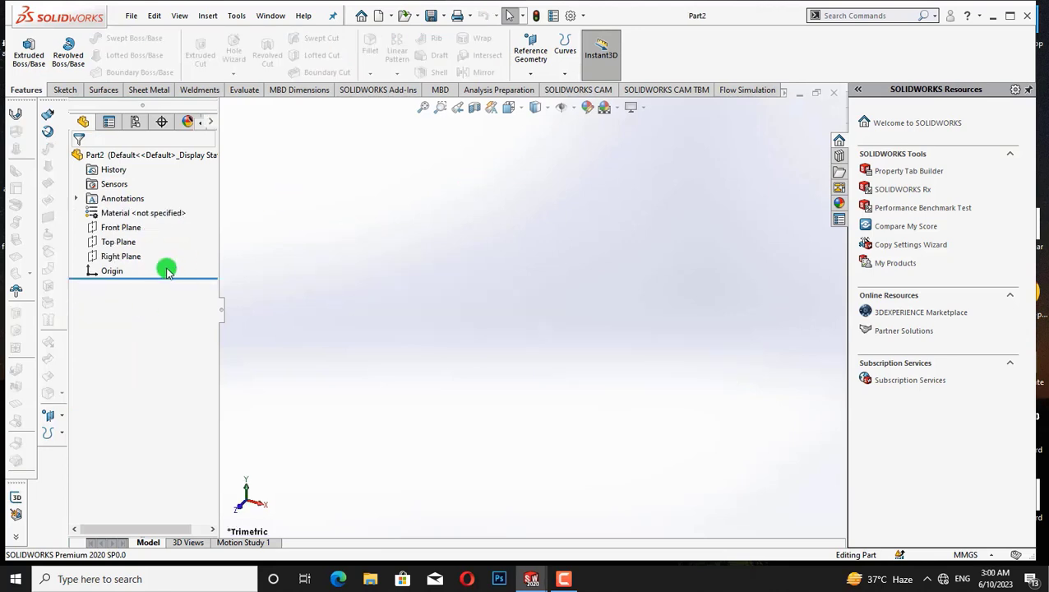
# In the new part, sketch a circle about 15 mm in diameter on the Top Plane, left of and level with the origin
pyautogui.click(118, 242)
pyautogui.click(78, 152)
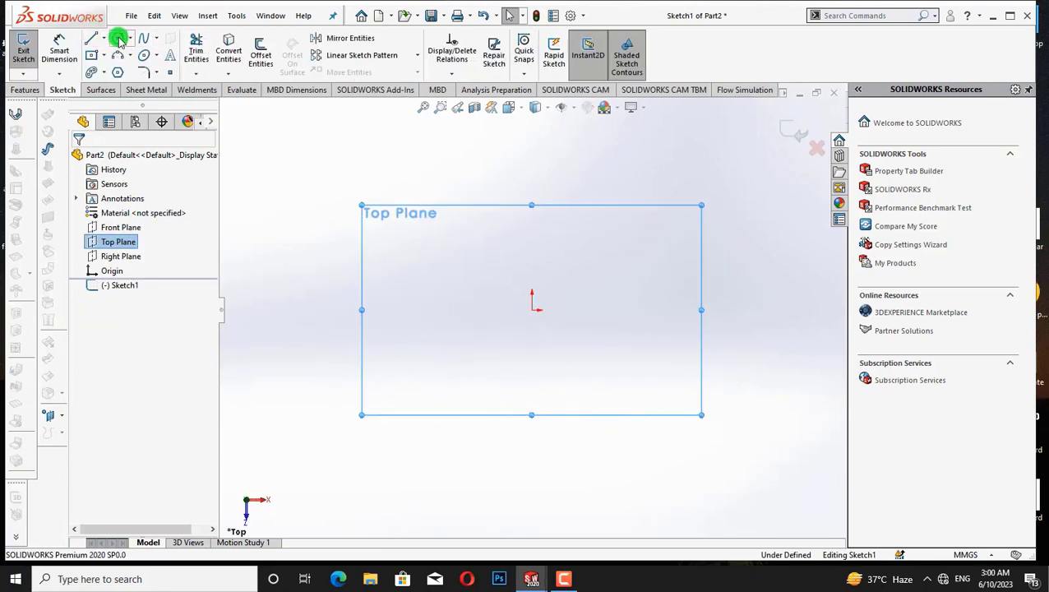
pyautogui.click(119, 39)
pyautogui.click(383, 310)
pyautogui.click(396, 317)
pyautogui.rightClick(423, 299)
pyautogui.click(441, 298)
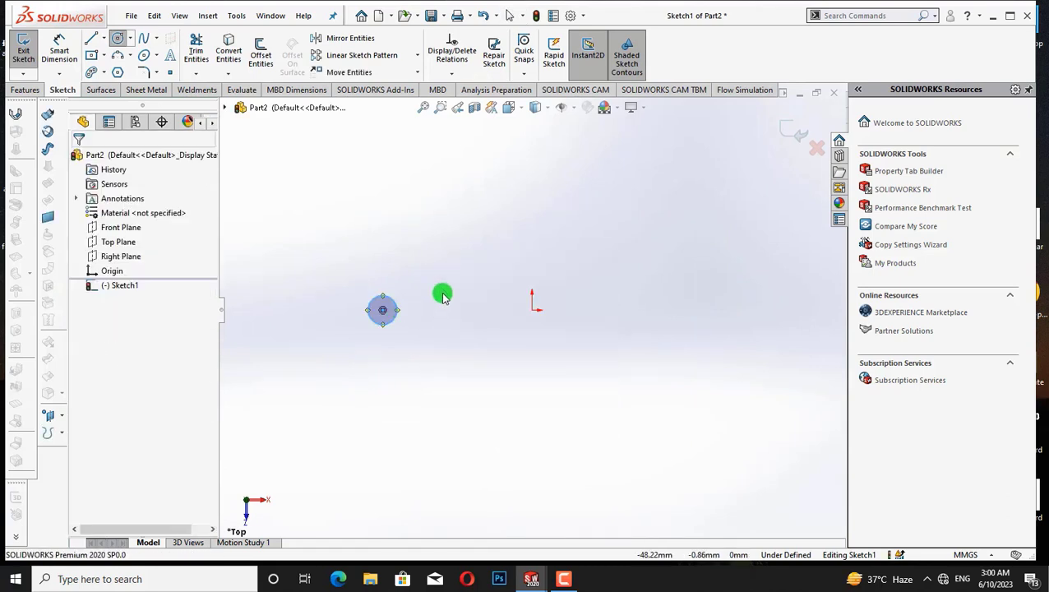
# Set the circle's diameter to 25 mm with a dimension
pyautogui.click(59, 51)
pyautogui.click(367, 310)
pyautogui.click(264, 312)
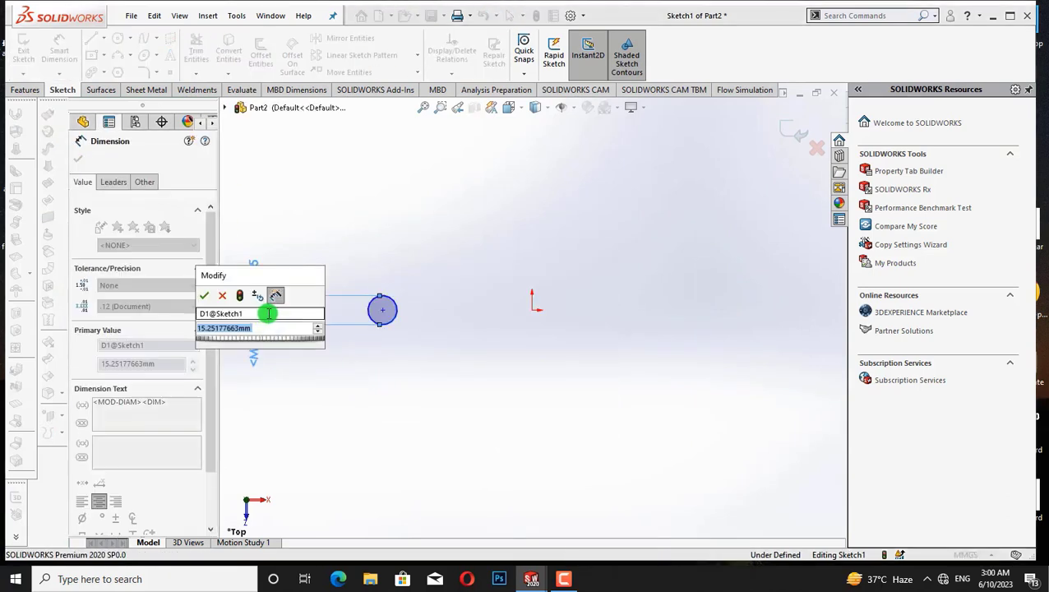
pyautogui.write('25')
pyautogui.press('Return')
pyautogui.press('Escape')
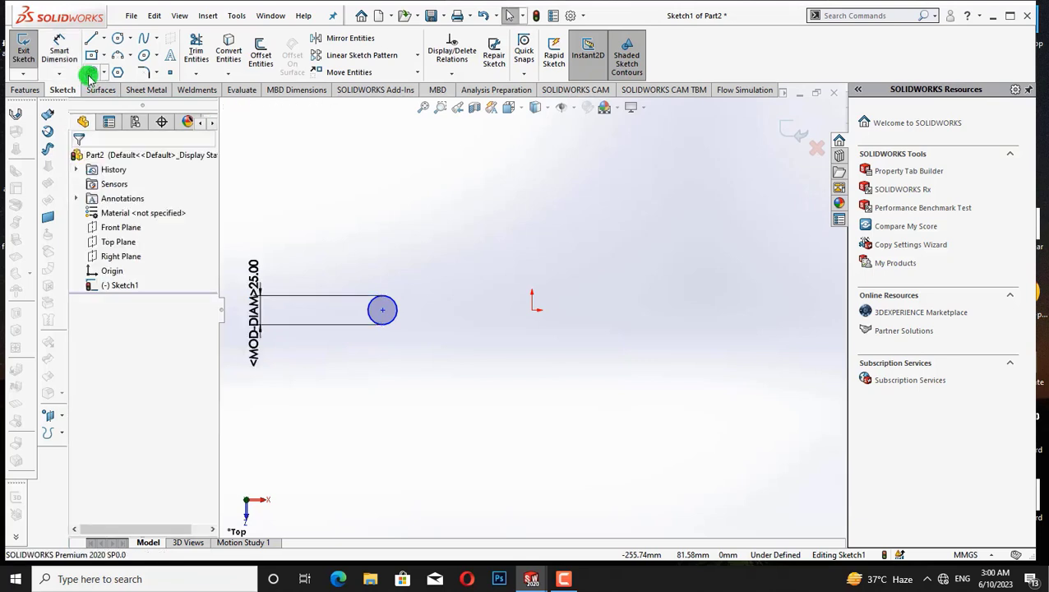
# Dimension the distance between the circle's centre and the origin as 159 mm
pyautogui.click(59, 45)
pyautogui.click(382, 310)
pyautogui.click(531, 310)
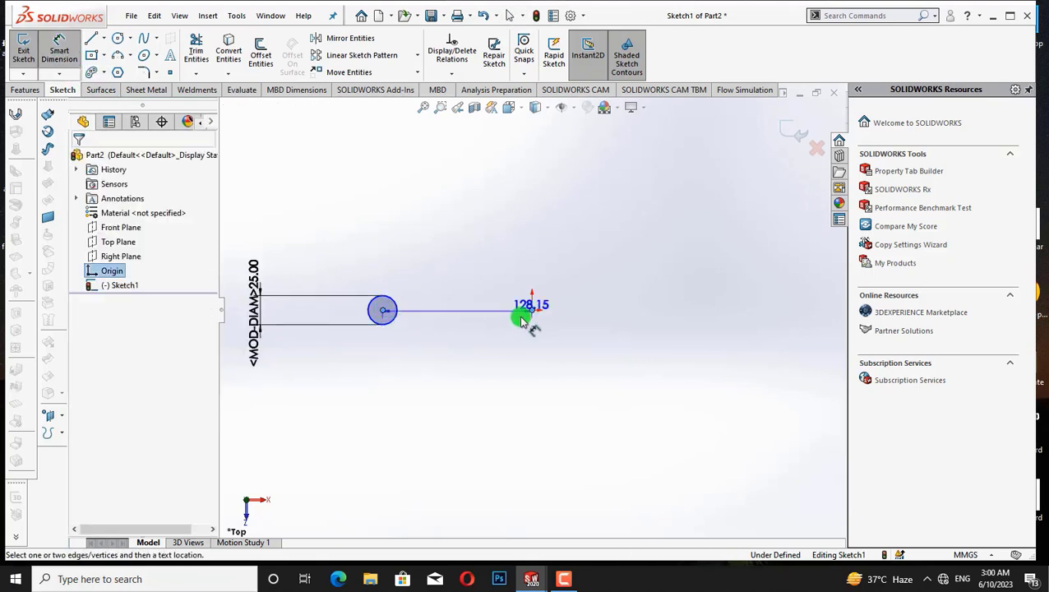
pyautogui.click(468, 377)
pyautogui.write('159')
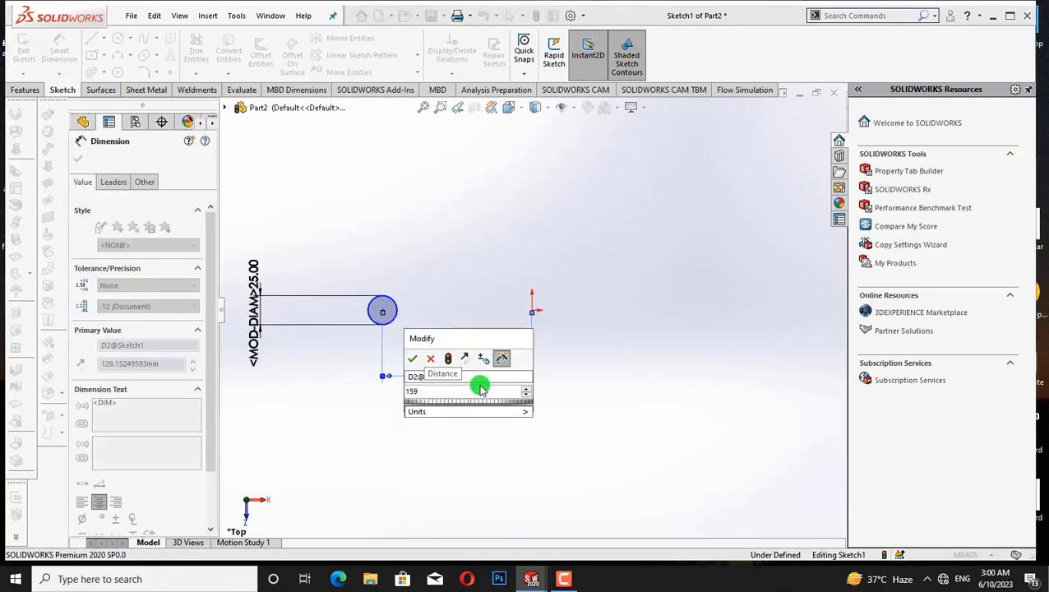
pyautogui.press('Return')
pyautogui.click(79, 160)
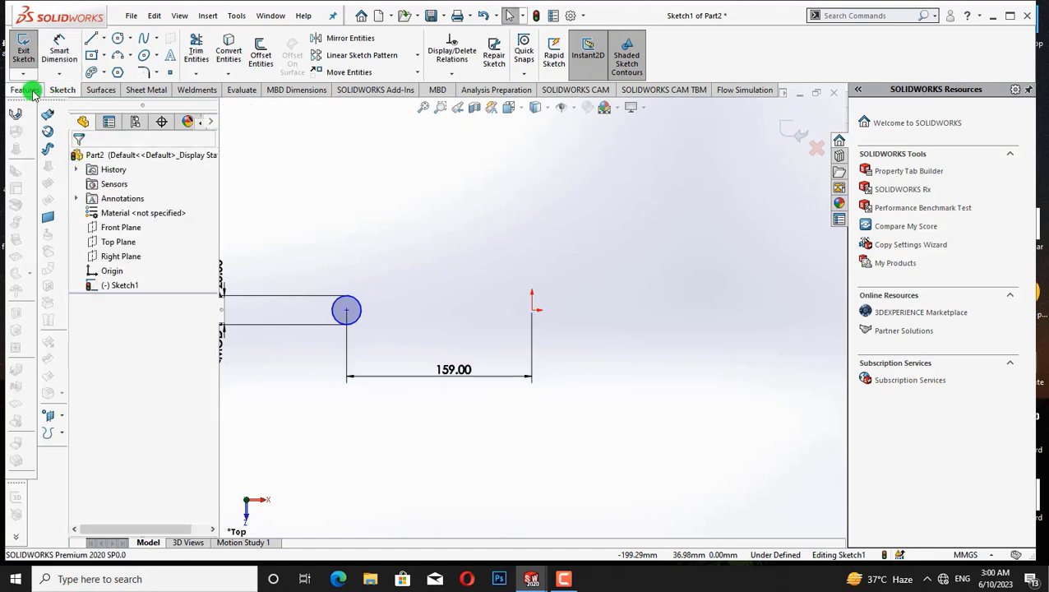
# Extrude the circle 10 mm from the sketch plane
pyautogui.click(27, 90)
pyautogui.click(29, 51)
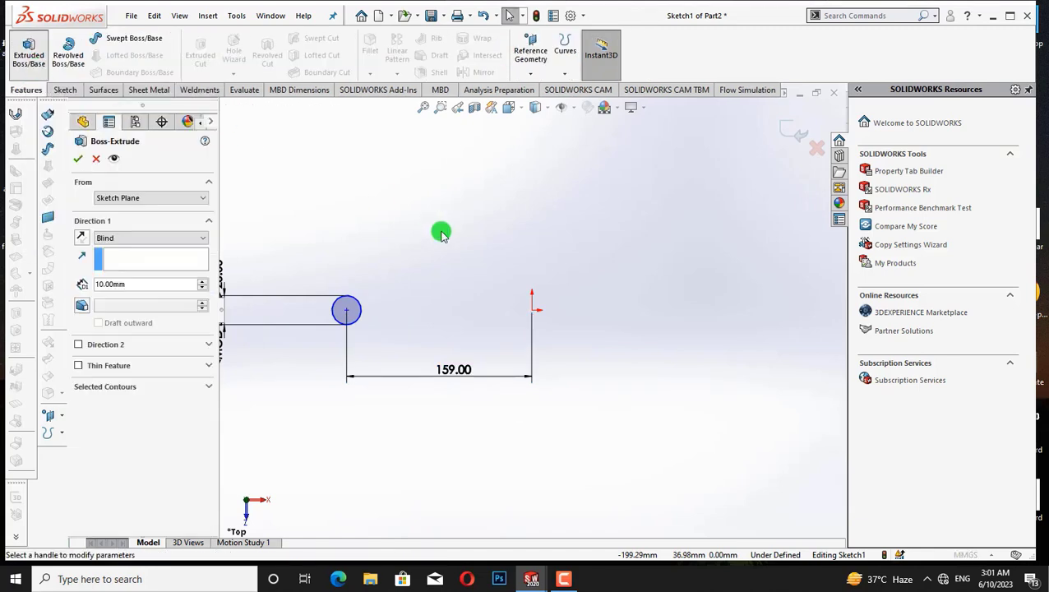
pyautogui.click(79, 160)
pyautogui.click(590, 236)
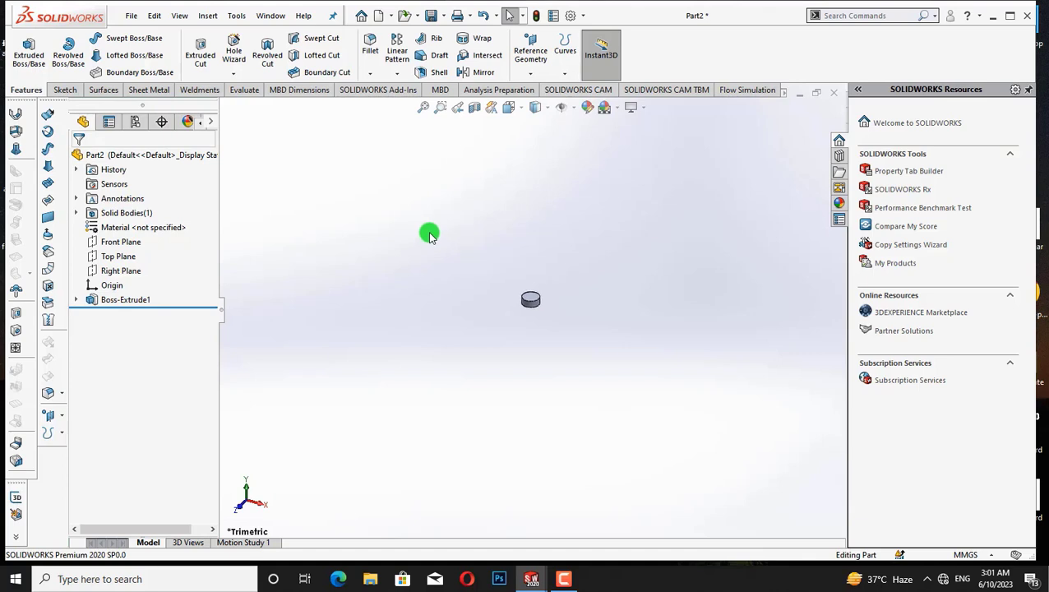
pyautogui.click(534, 294)
pyautogui.rightClick(541, 293)
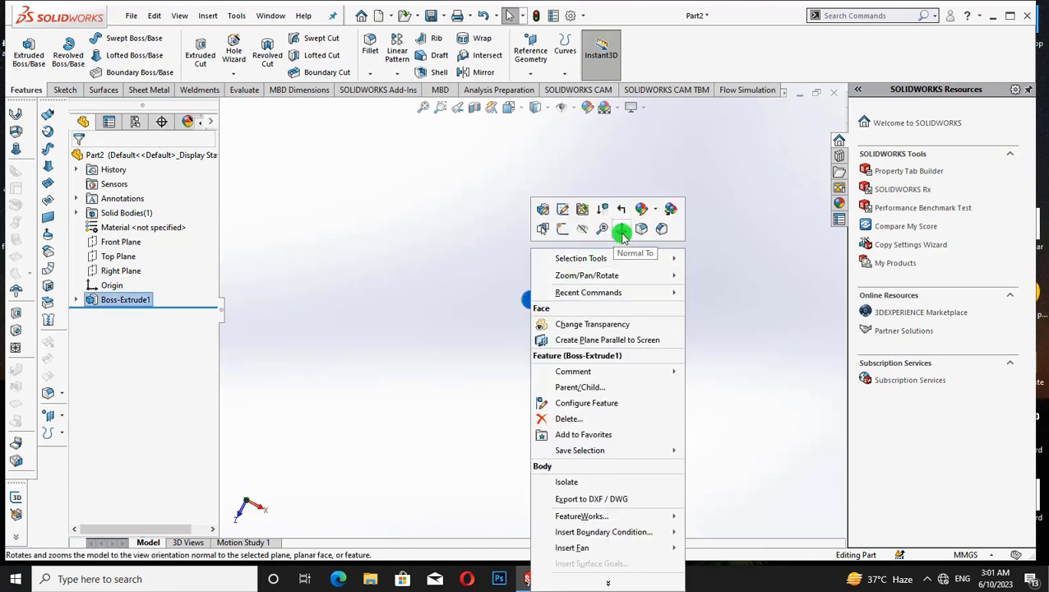
pyautogui.click(620, 226)
pyautogui.press('Escape')
pyautogui.click(103, 238)
pyautogui.click(112, 217)
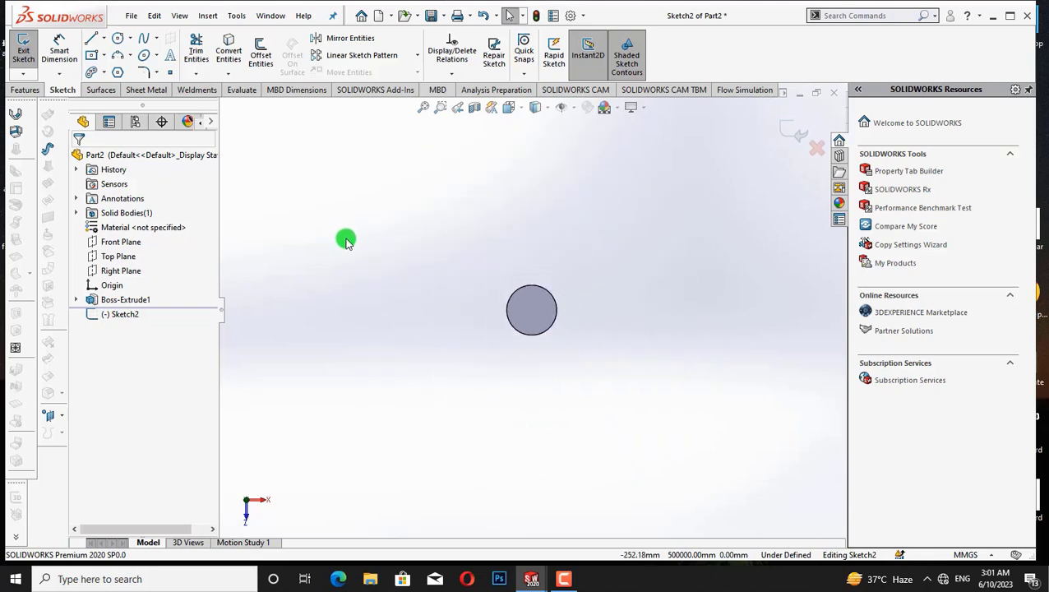
pyautogui.rightClick(104, 258)
pyautogui.click(171, 235)
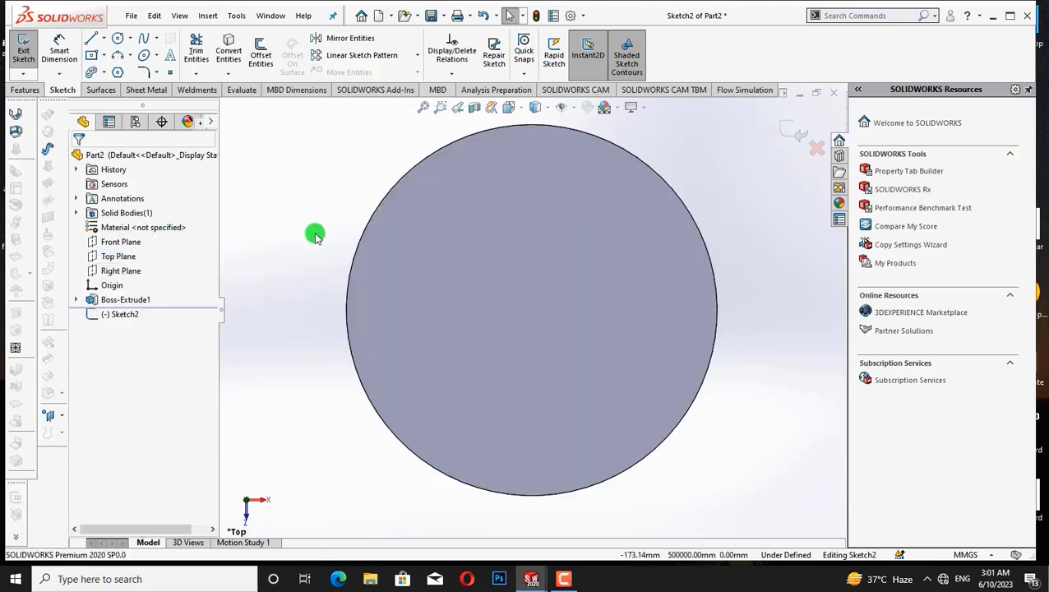
pyautogui.rightClick(115, 257)
pyautogui.click(186, 239)
pyautogui.click(795, 135)
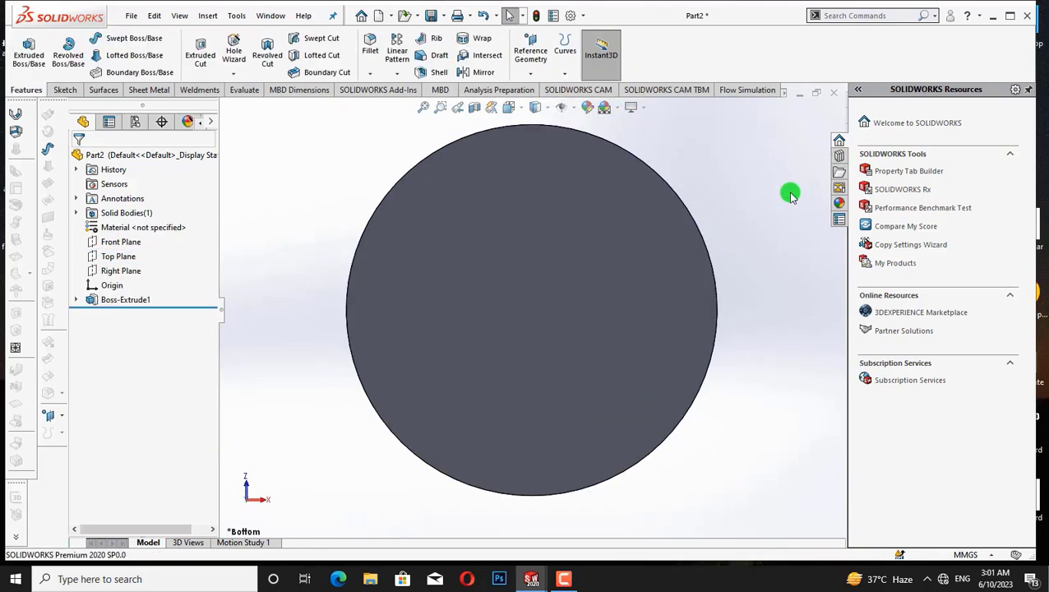
# Undo the circle's extrusion and return to editing its sketch
pyautogui.rightClick(125, 257)
pyautogui.click(199, 237)
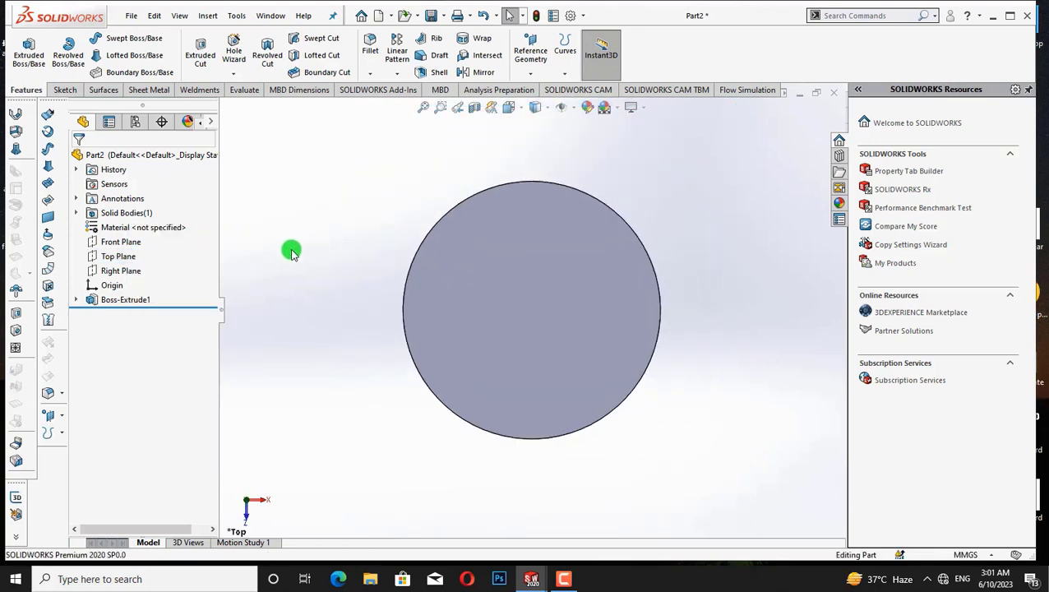
pyautogui.rightClick(587, 195)
pyautogui.click(609, 265)
pyautogui.moveTo(668, 310); pyautogui.dragTo(75, 314)
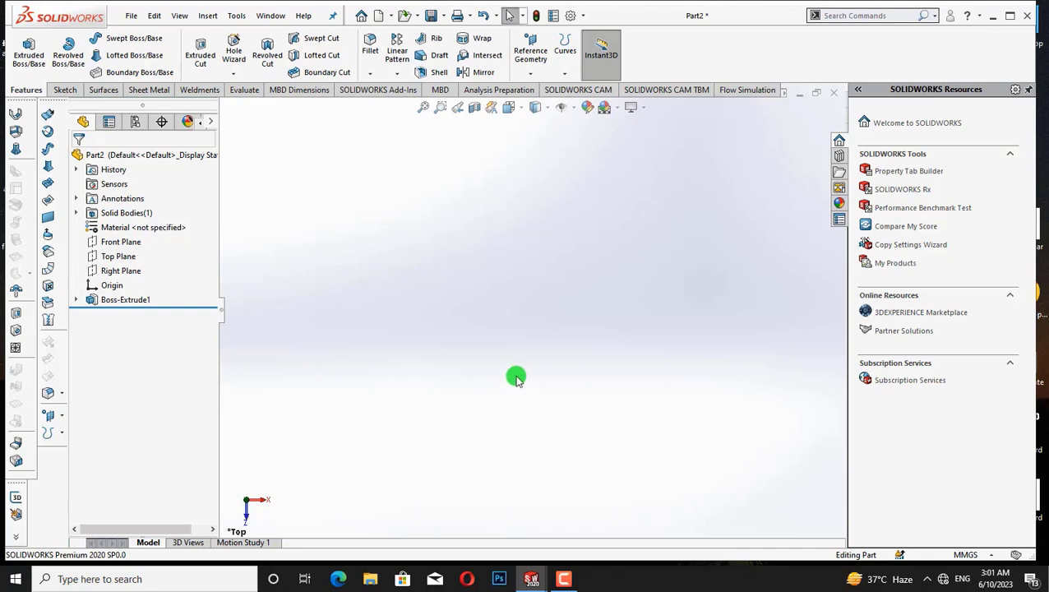
pyautogui.hotkey('ctrl', 'z')
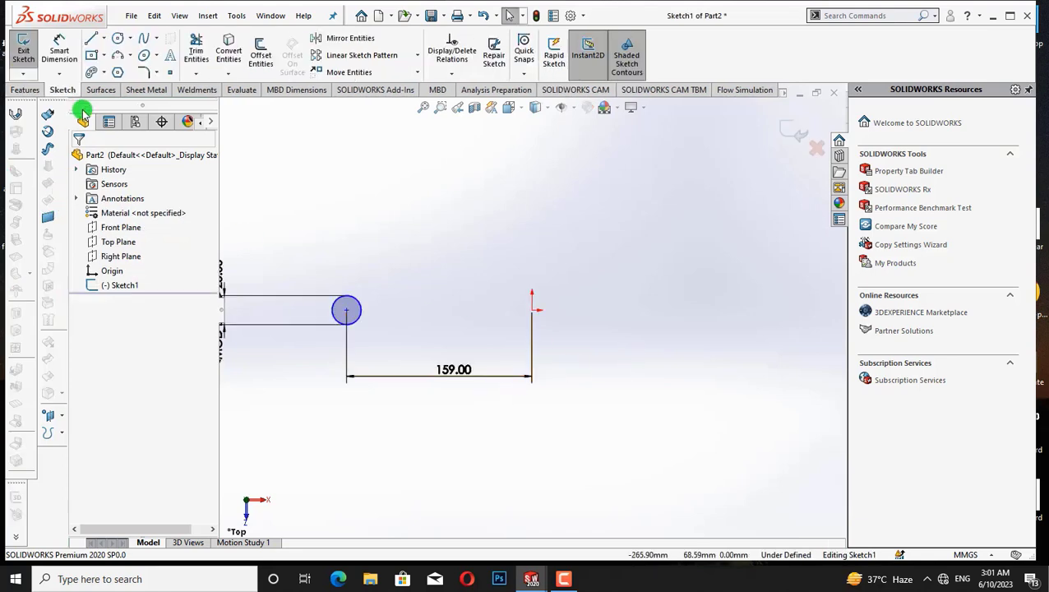
# Sketch a second circle about 24 mm in diameter right of the origin, level with the first circle
pyautogui.click(119, 39)
pyautogui.click(693, 311)
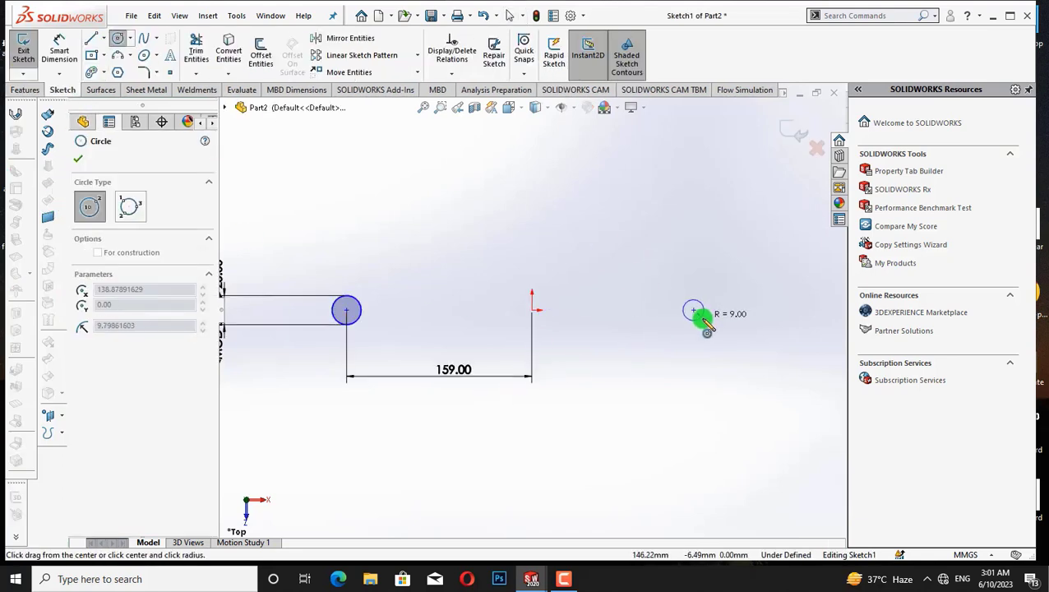
pyautogui.rightClick(626, 233)
pyautogui.click(631, 235)
# Dimension the diameter of the circle right of the origin as 25 mm
pyautogui.click(59, 49)
pyautogui.click(693, 328)
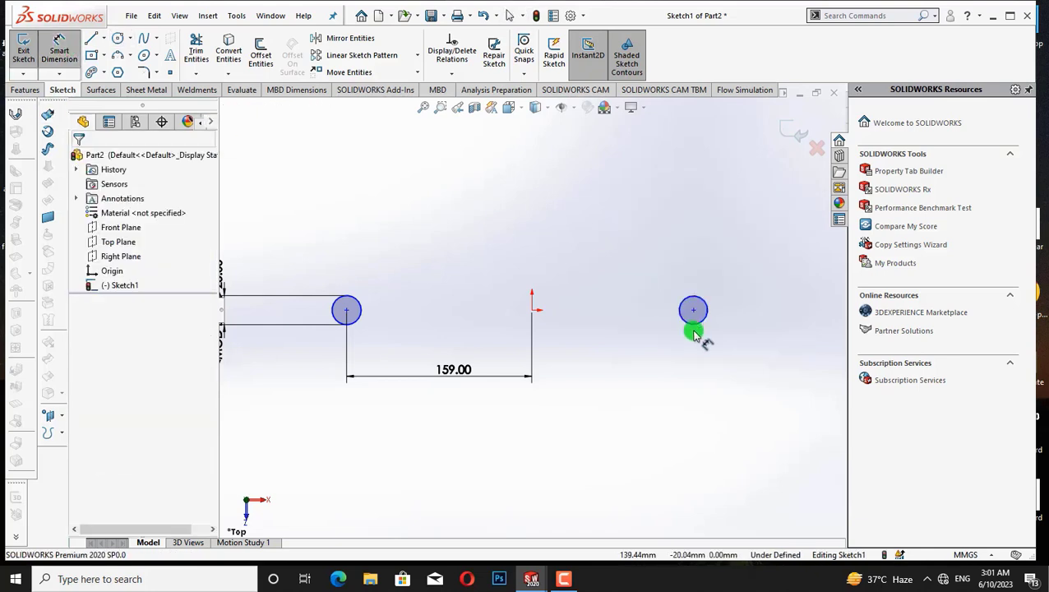
pyautogui.click(417, 237)
pyautogui.write('25')
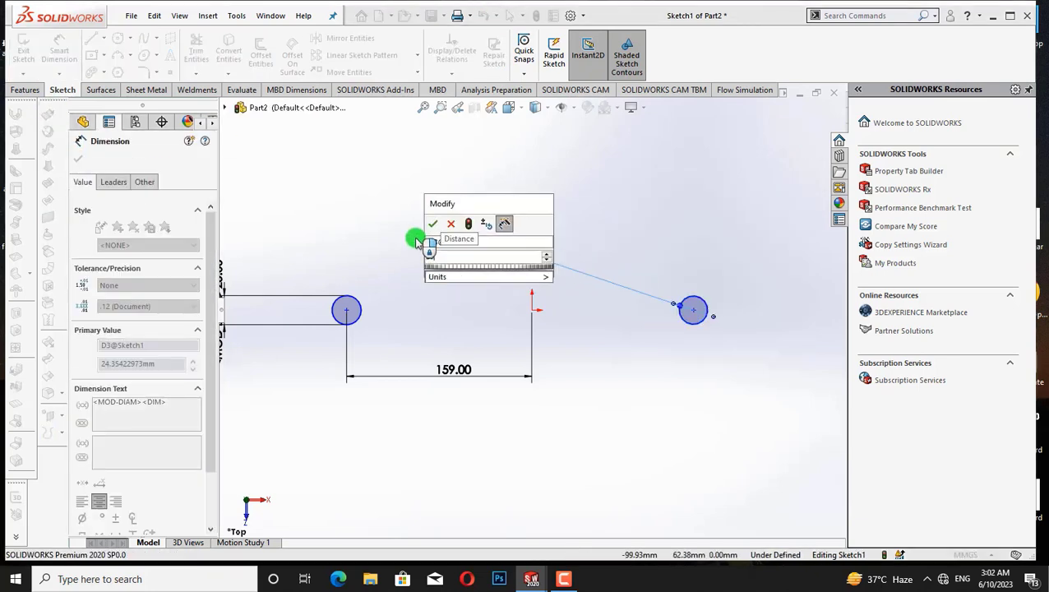
pyautogui.press('Return')
# Dimension the distance between the right circle's centre and the origin as 159 mm
pyautogui.click(694, 310)
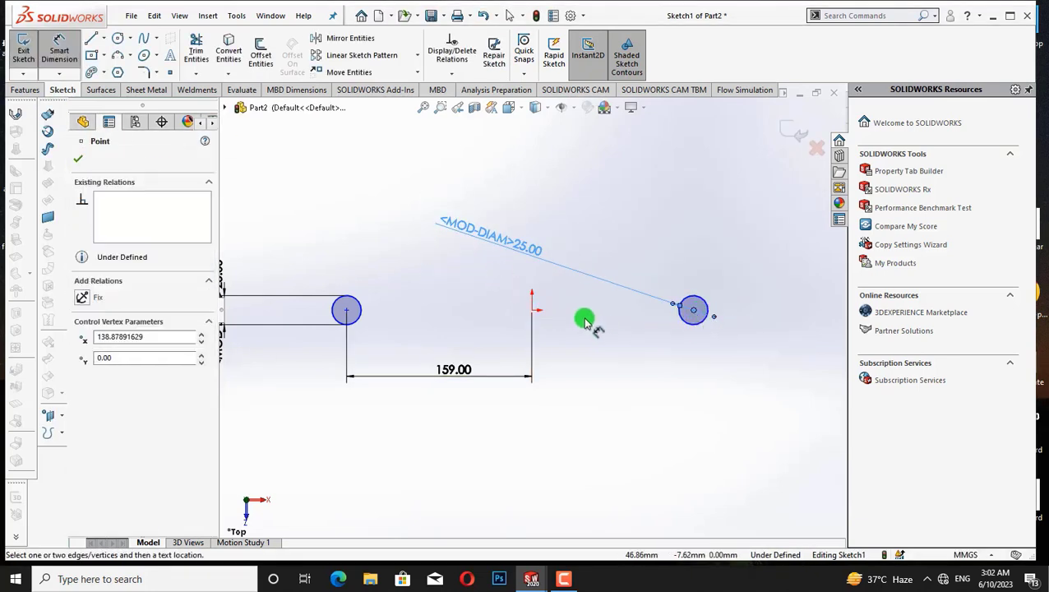
pyautogui.click(533, 315)
pyautogui.click(623, 237)
pyautogui.write('159')
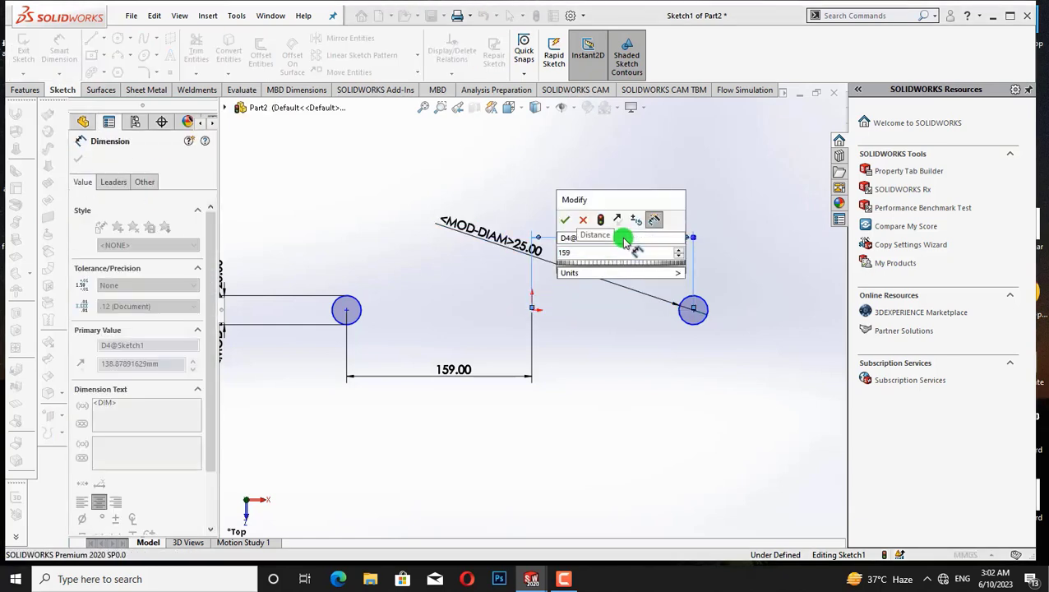
pyautogui.press('Return')
# Dimension the distance between the centres of the two circles
pyautogui.click(346, 310)
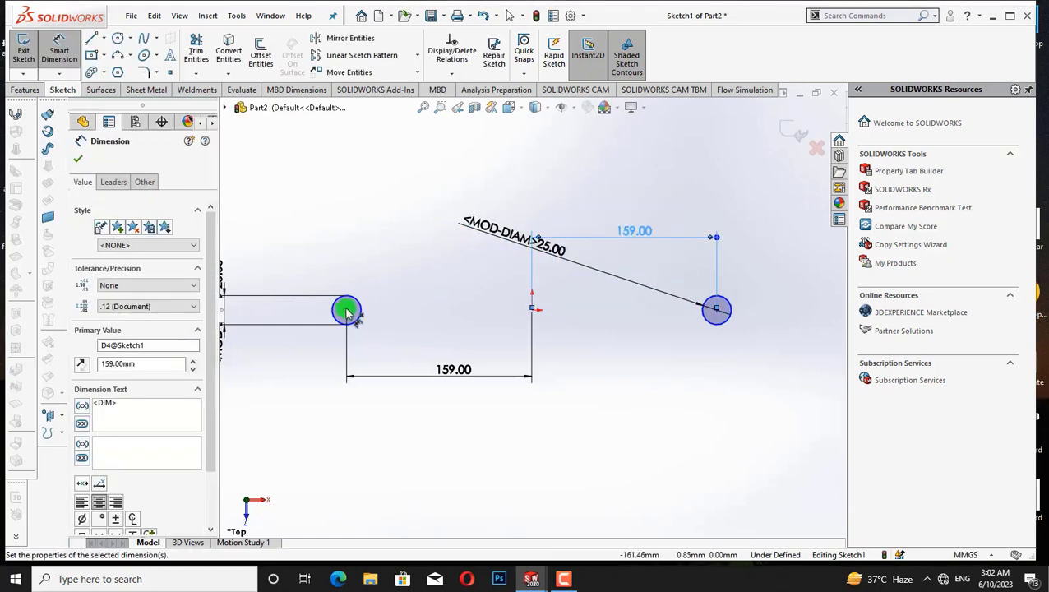
pyautogui.click(717, 311)
pyautogui.click(560, 325)
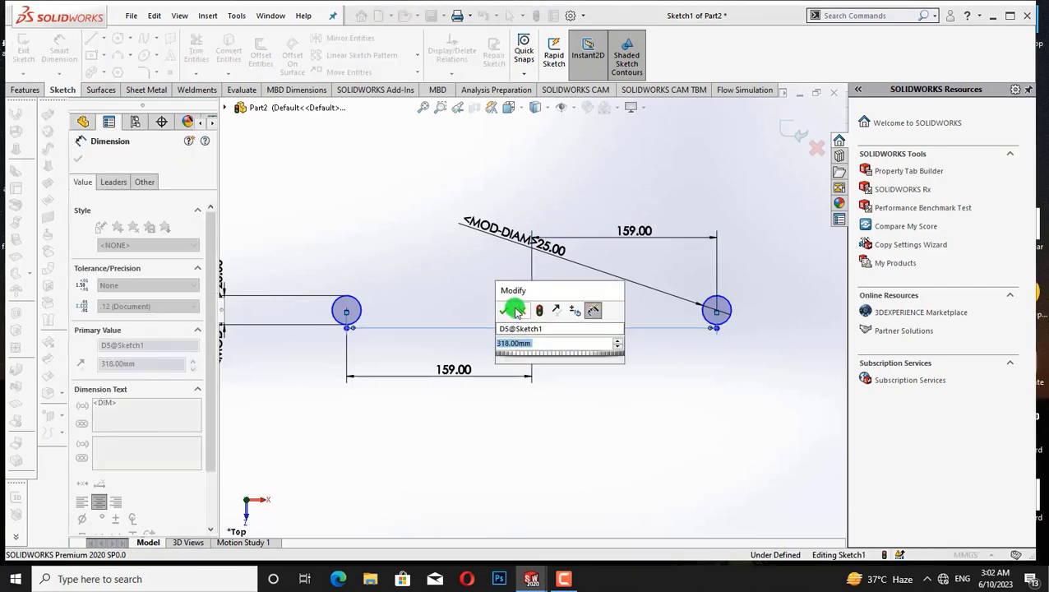
pyautogui.press('Return')
pyautogui.click(82, 164)
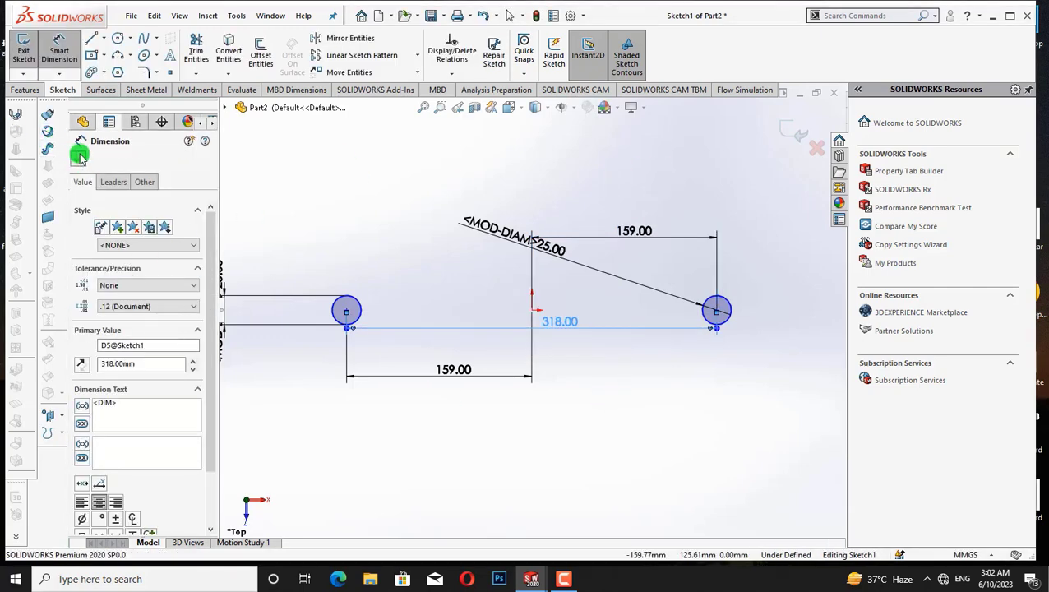
# Extrude both circles from the sketch plane into two separate cylindrical bosses
pyautogui.click(25, 87)
pyautogui.click(29, 52)
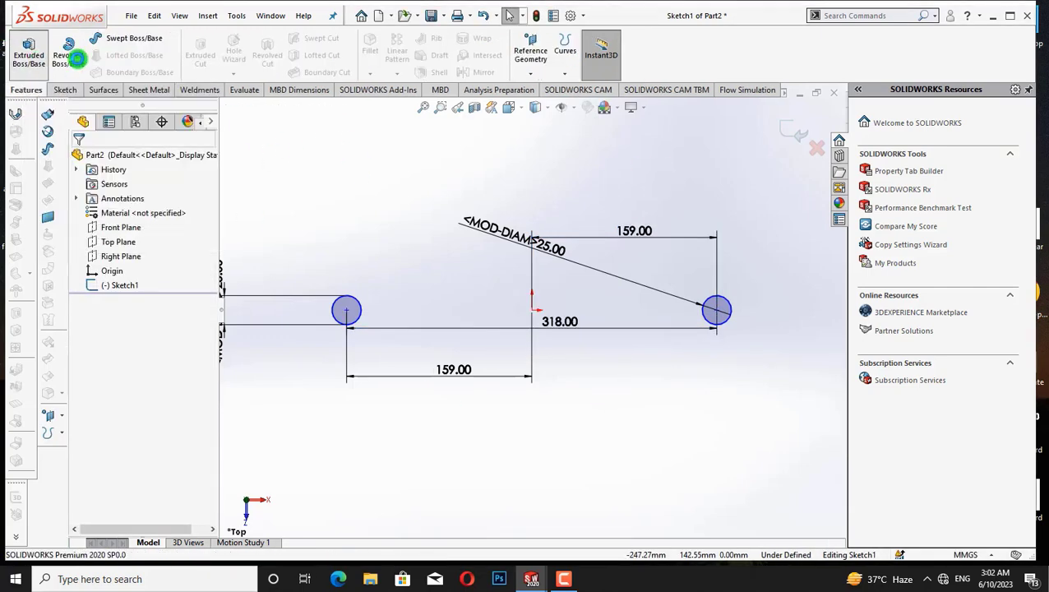
pyautogui.click(82, 164)
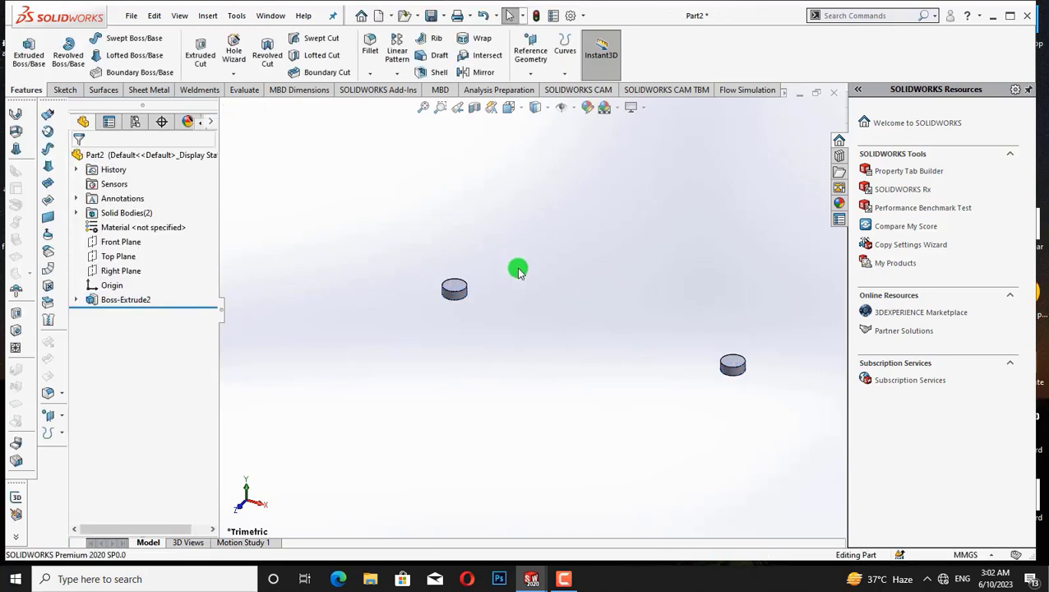
# Start a sketch on the underside face of the right cylinder, viewed normal to the face
pyautogui.moveTo(562, 281); pyautogui.dragTo(743, 347, button='middle')
pyautogui.rightClick(736, 317)
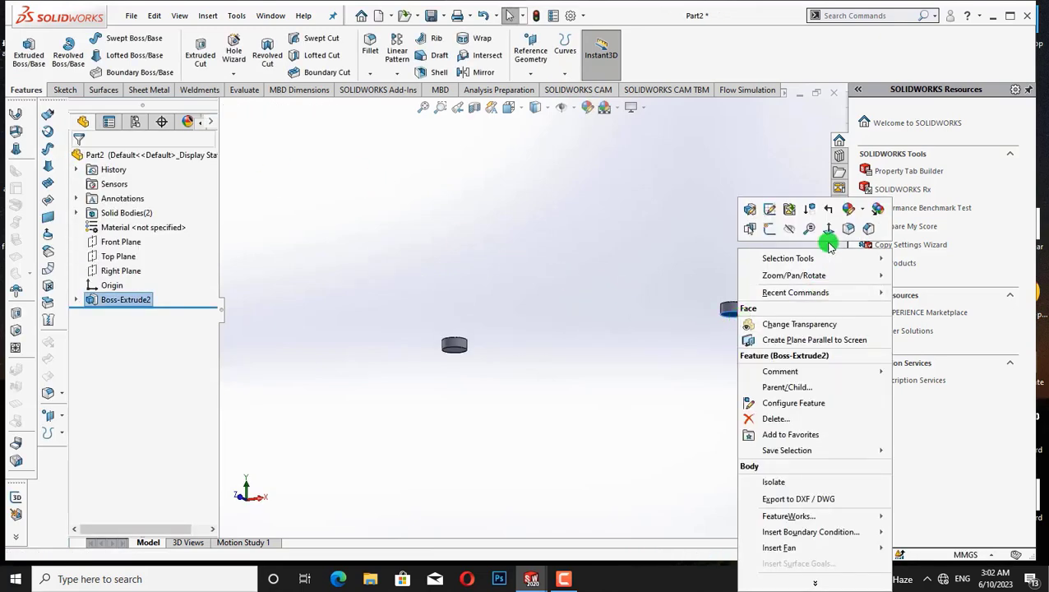
pyautogui.click(829, 231)
pyautogui.rightClick(755, 311)
pyautogui.click(785, 231)
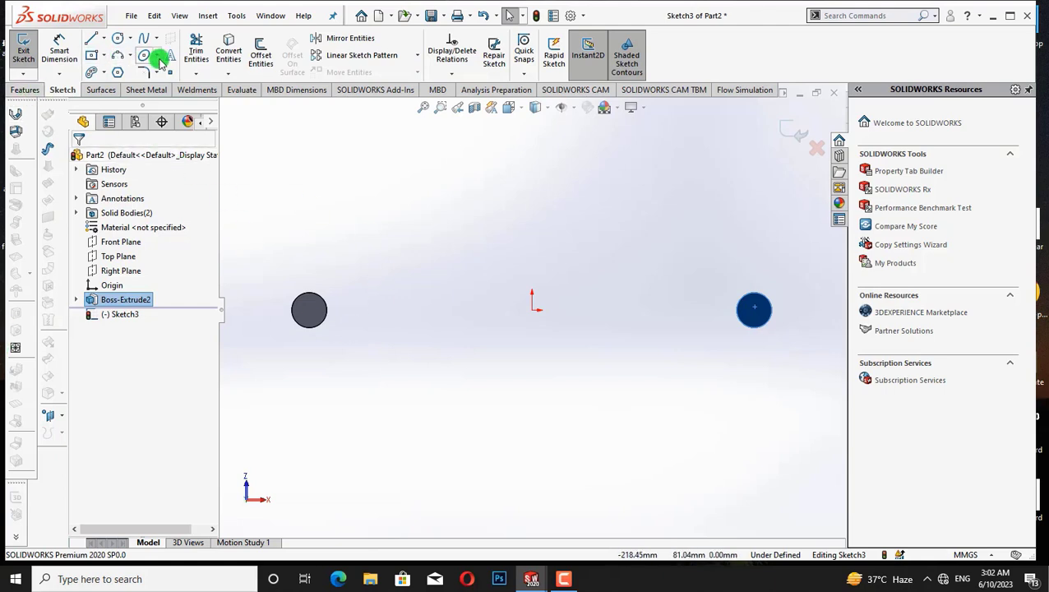
# Sketch two connected lines, each about 161 mm long, from the left circle's upper edge over a peak above the origin to the right circle's upper edge
pyautogui.click(90, 39)
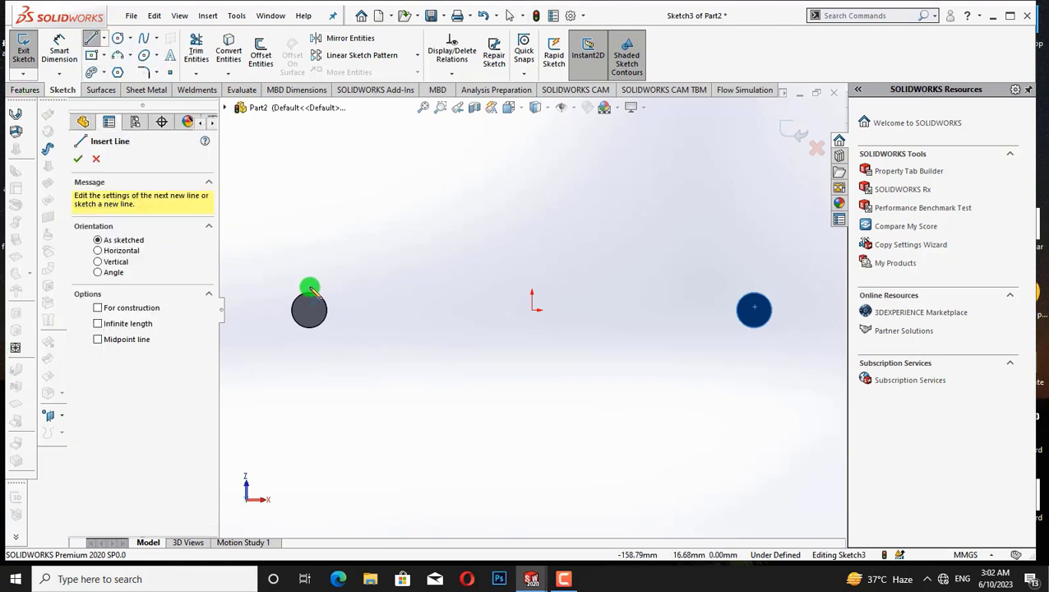
pyautogui.click(309, 293)
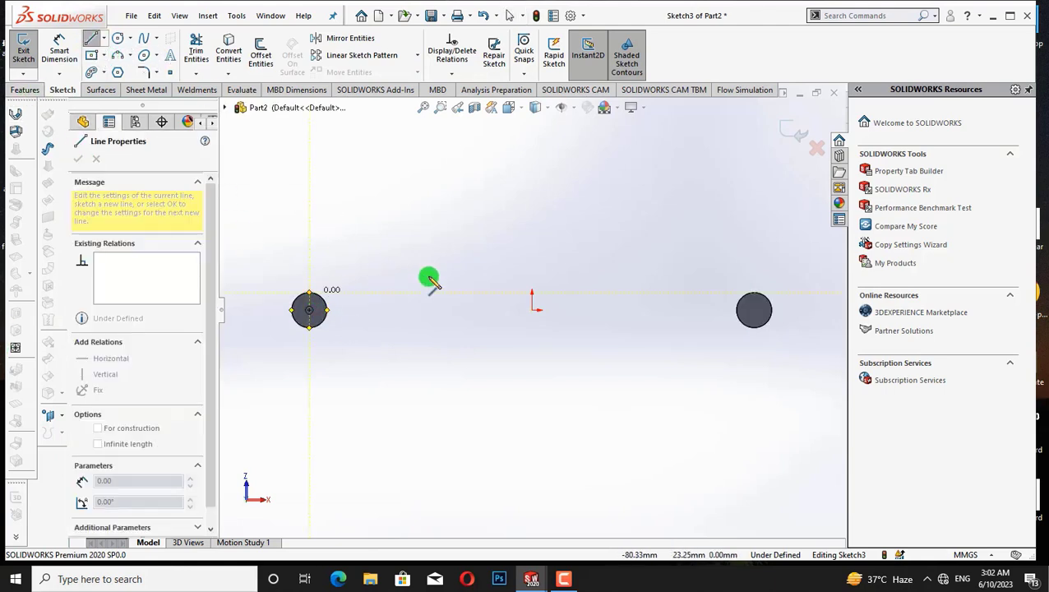
pyautogui.click(532, 255)
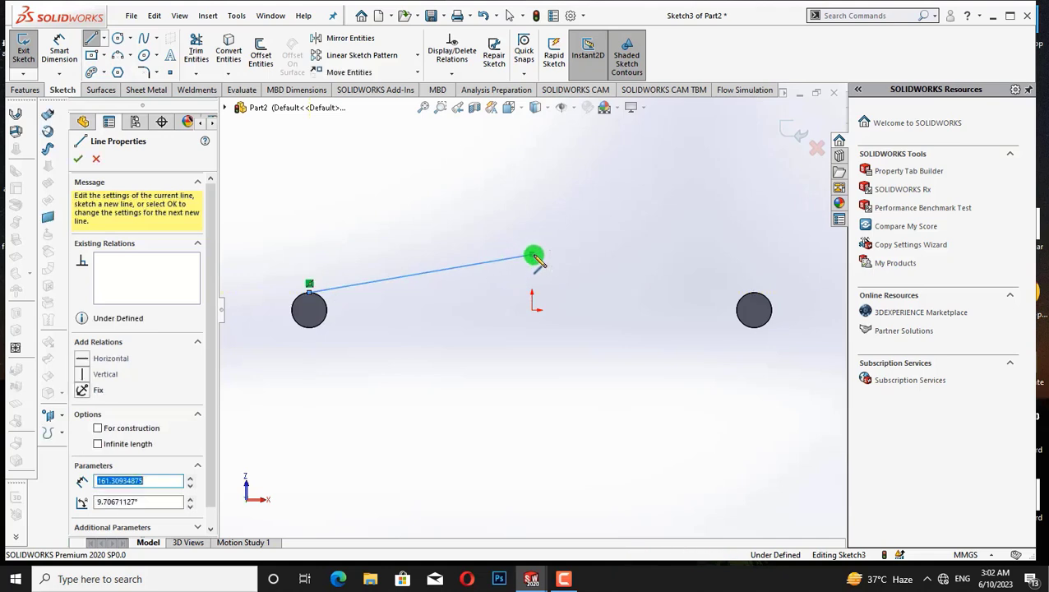
pyautogui.click(754, 292)
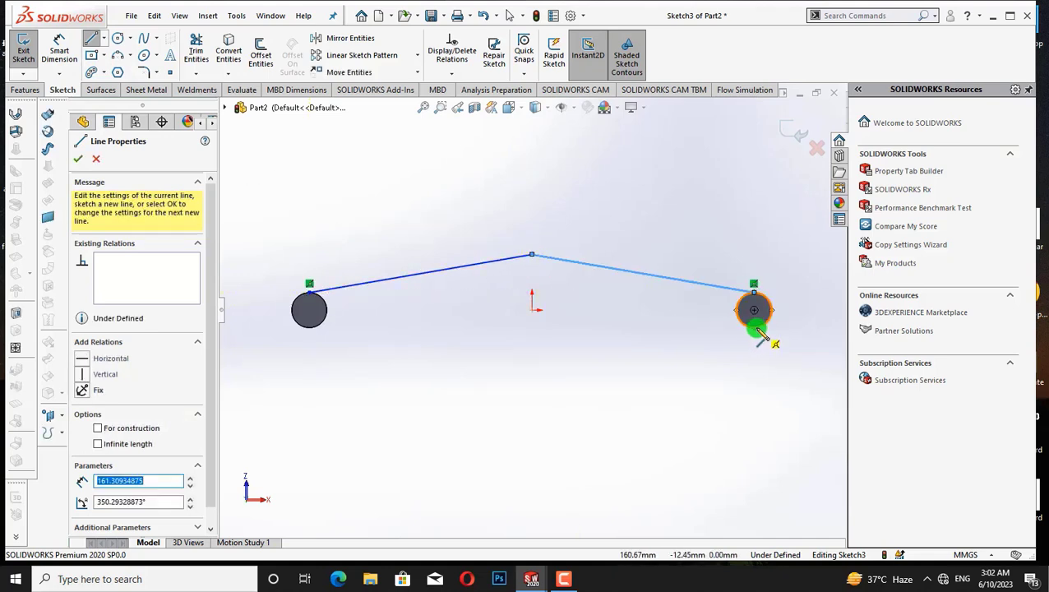
pyautogui.click(754, 330)
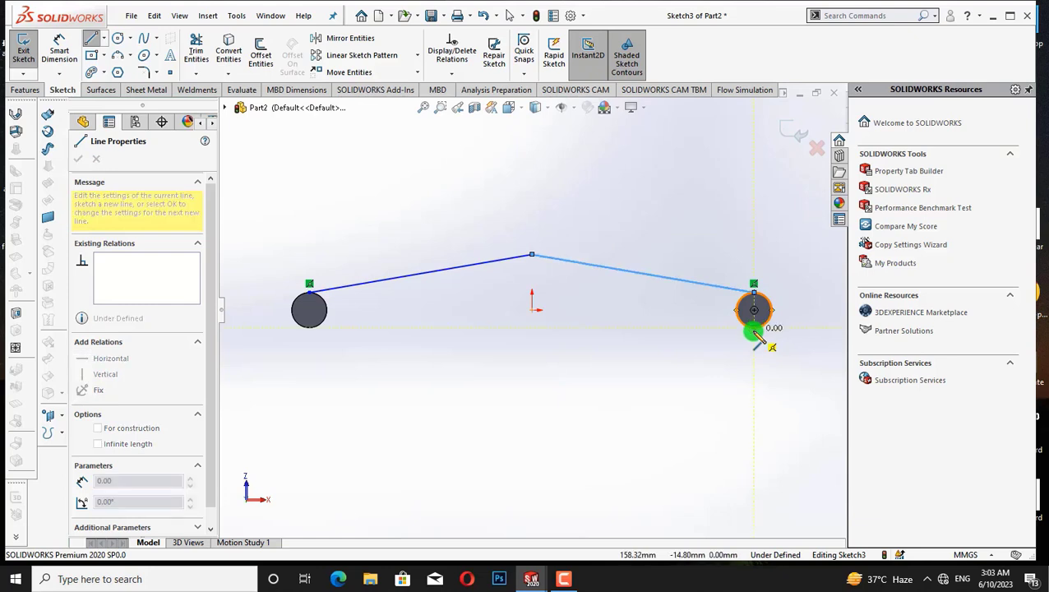
pyautogui.press('Escape')
pyautogui.press('Escape')
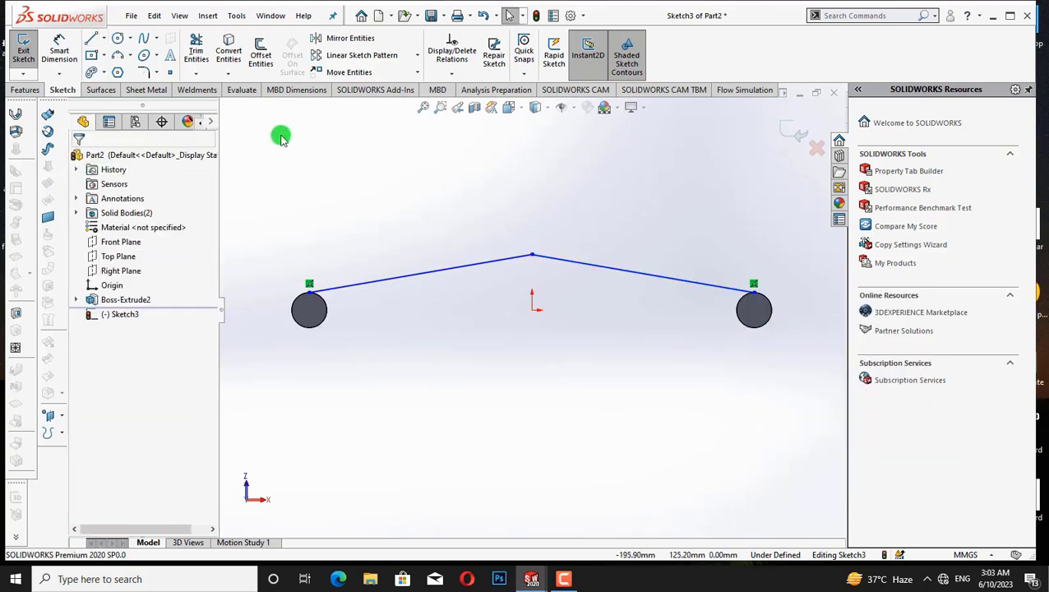
# Sketch a horizontal centerline through the origin, spanning both circles from outer edge to outer edge
pyautogui.click(98, 39)
pyautogui.click(115, 77)
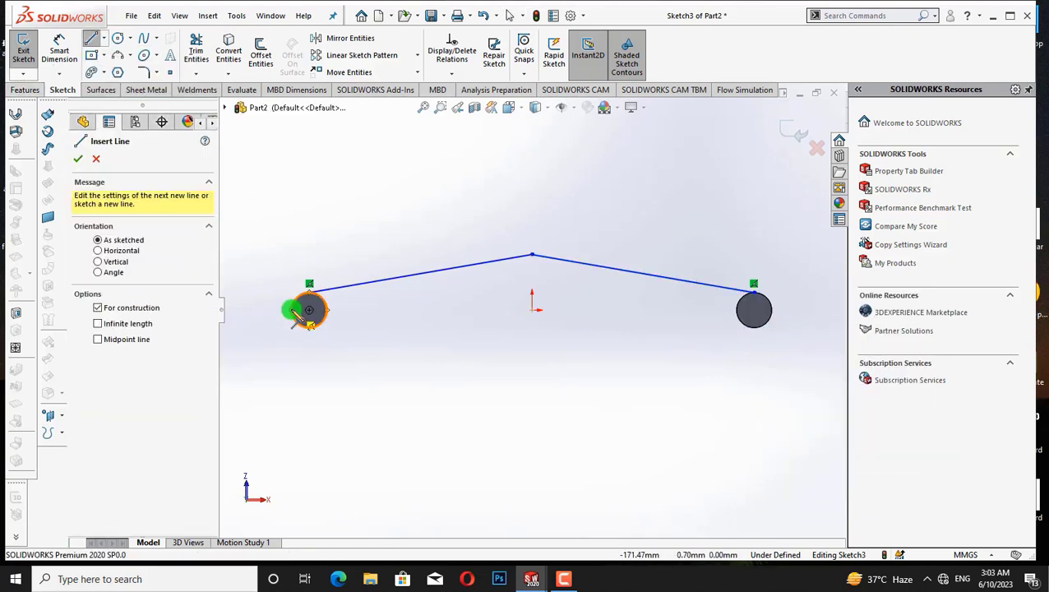
pyautogui.click(309, 310)
pyautogui.click(754, 310)
pyautogui.press('Escape')
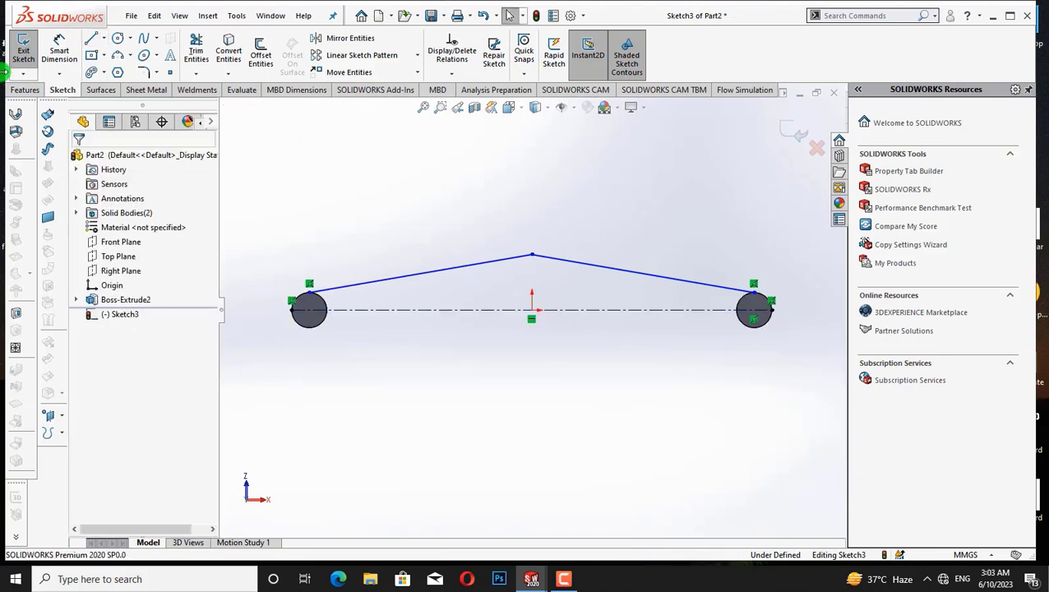
# Mirror the two sloping lines about the horizontal centerline, keeping the originals
pyautogui.click(352, 38)
pyautogui.click(363, 281)
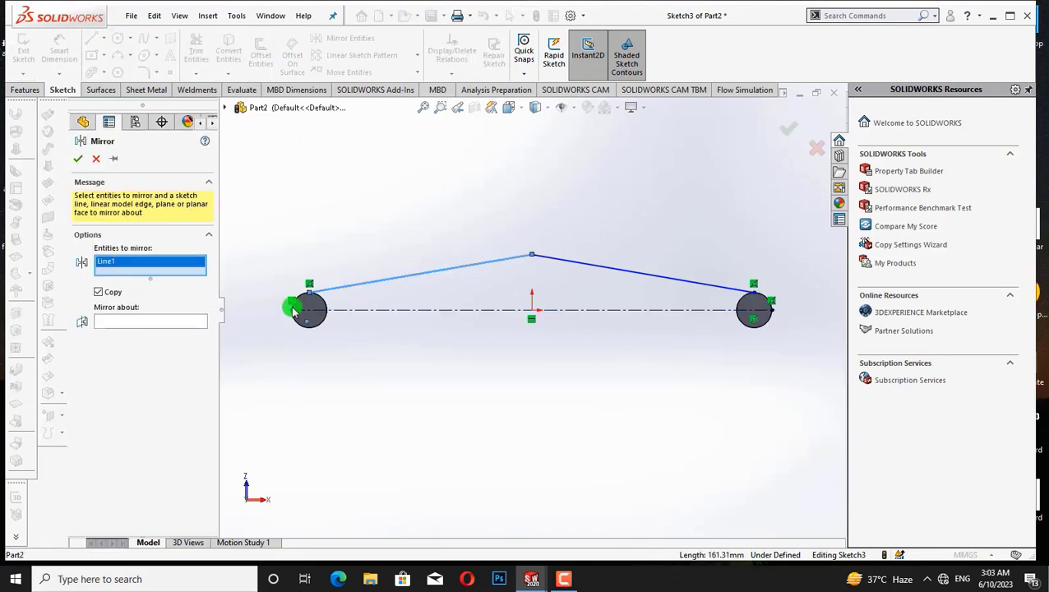
pyautogui.click(147, 323)
pyautogui.click(335, 310)
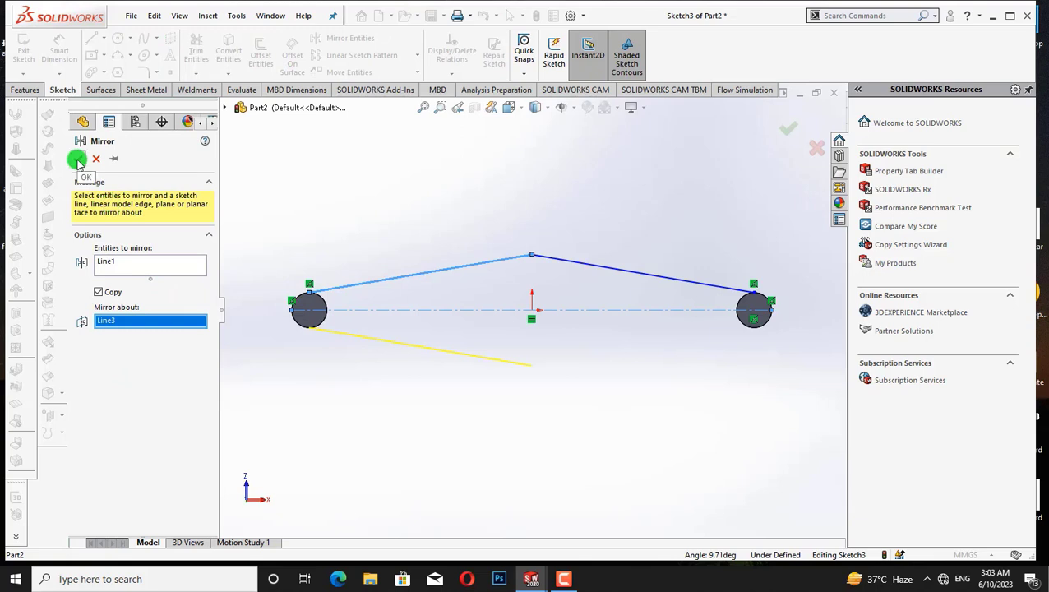
pyautogui.click(555, 254)
pyautogui.click(661, 280)
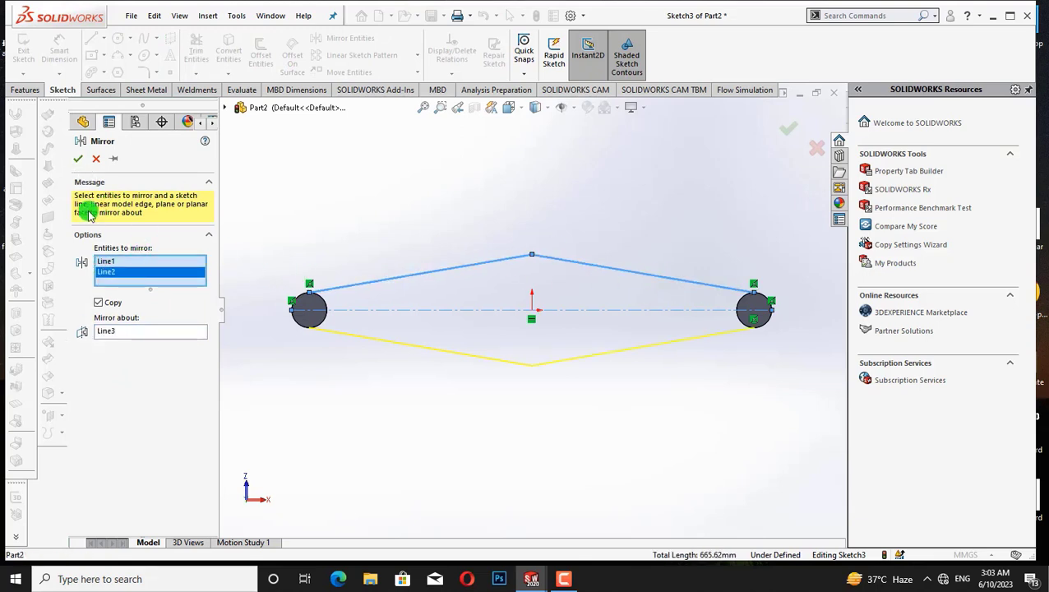
pyautogui.click(78, 157)
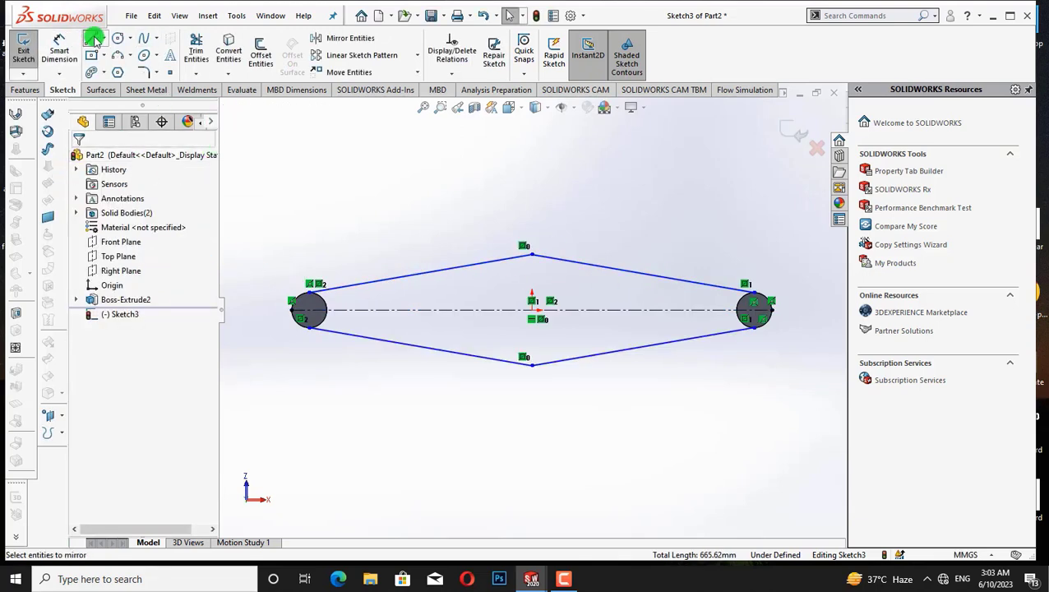
pyautogui.click(92, 39)
pyautogui.click(312, 294)
pyautogui.click(310, 255)
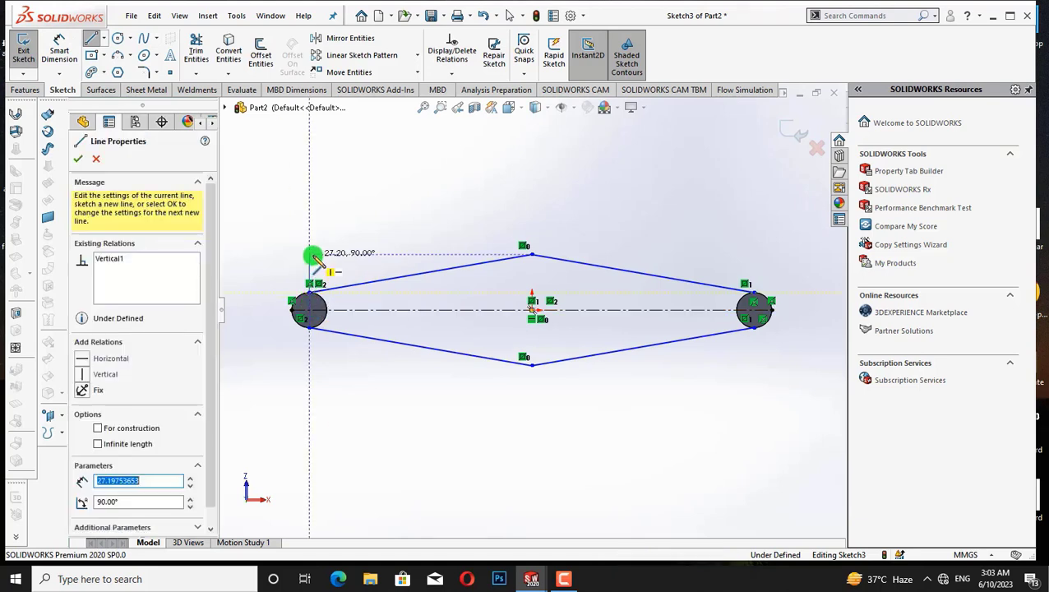
pyautogui.press('Escape')
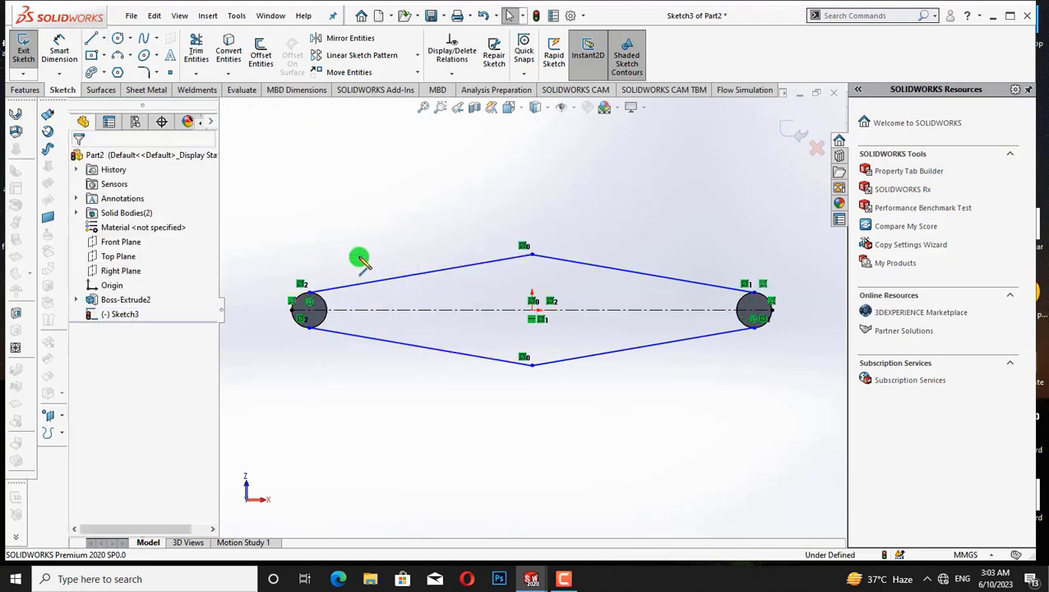
# Close the left end of the outline with a three-point arc along the left circle's outer edge
pyautogui.click(115, 58)
pyautogui.click(310, 307)
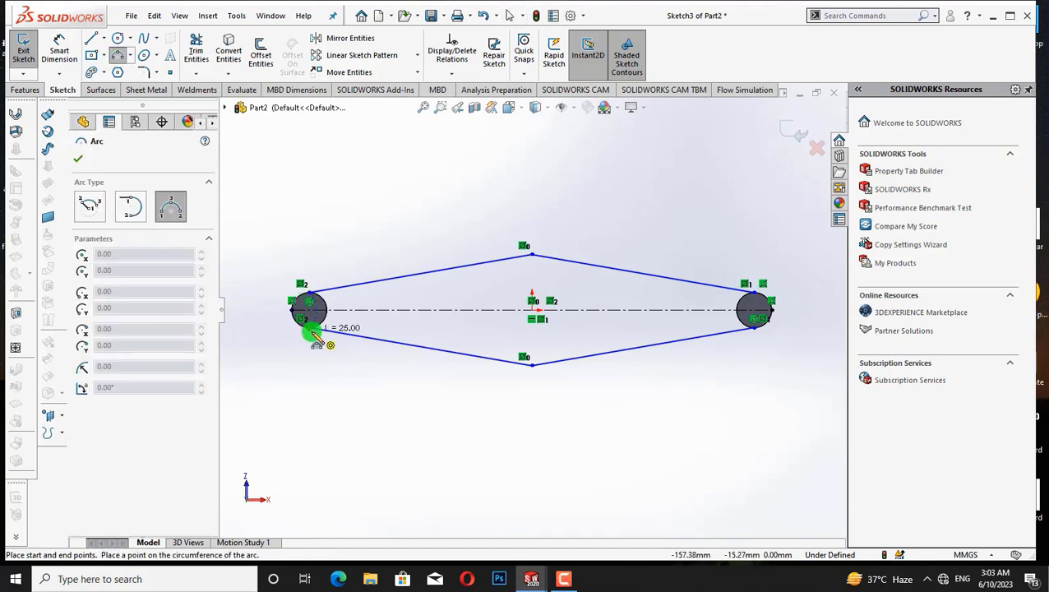
pyautogui.click(311, 329)
pyautogui.click(300, 324)
pyautogui.press('Escape')
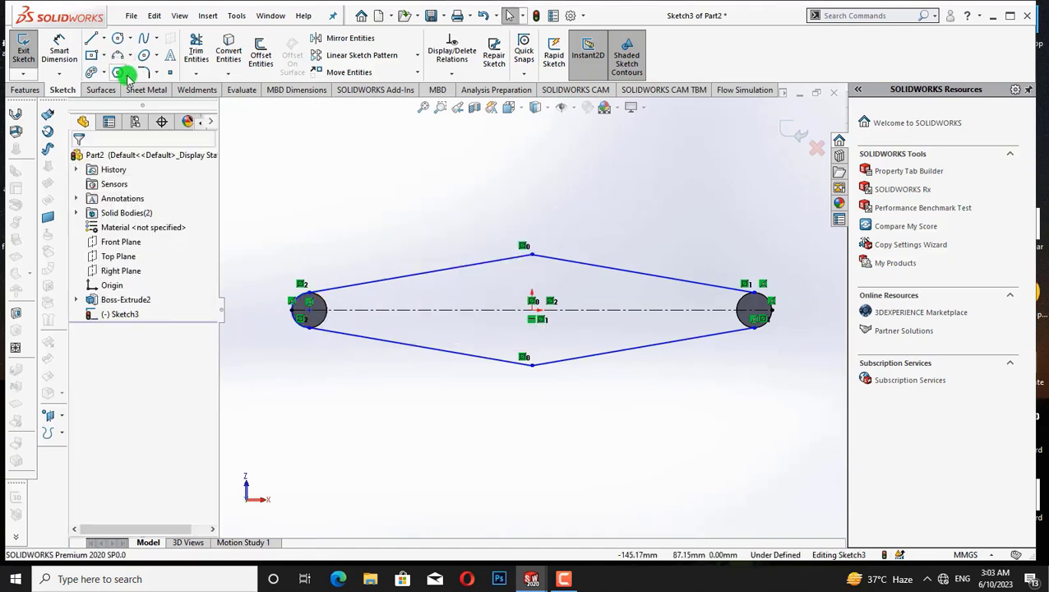
# Close the right end of the outline with a three-point arc along the right circle's outer edge
pyautogui.click(118, 56)
pyautogui.click(754, 293)
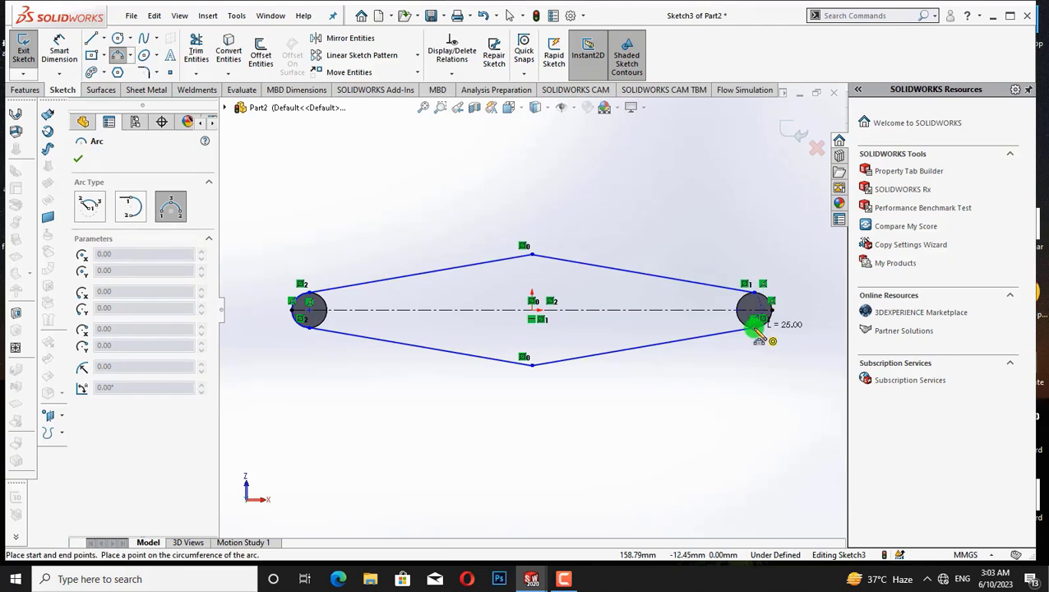
pyautogui.click(760, 330)
pyautogui.rightClick(722, 368)
pyautogui.click(731, 377)
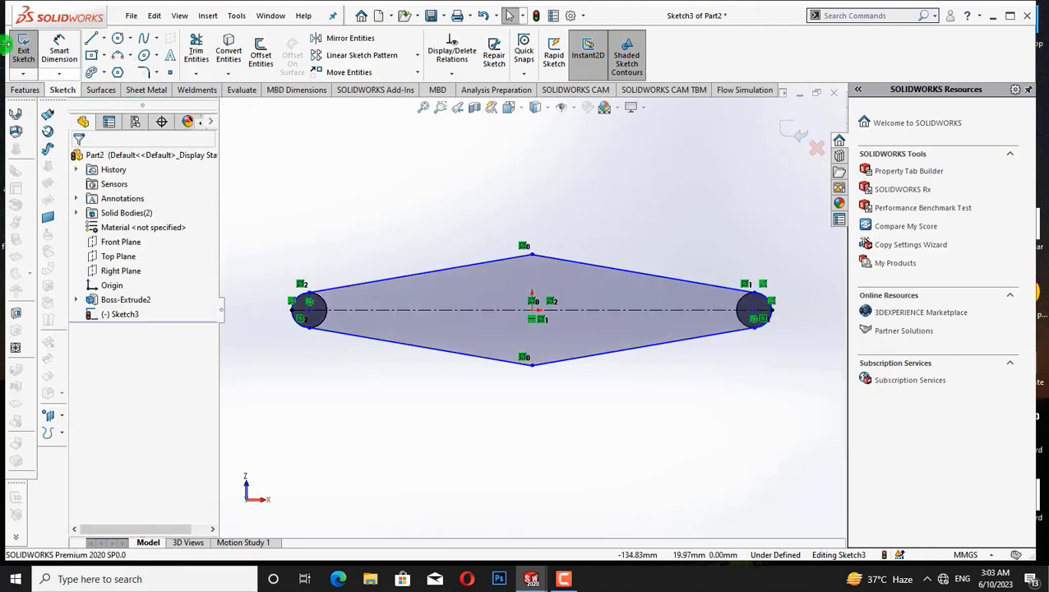
# Offset the whole closed outline inward by 10 mm, with the direction reversed and the chain selected
pyautogui.click(260, 55)
pyautogui.click(414, 273)
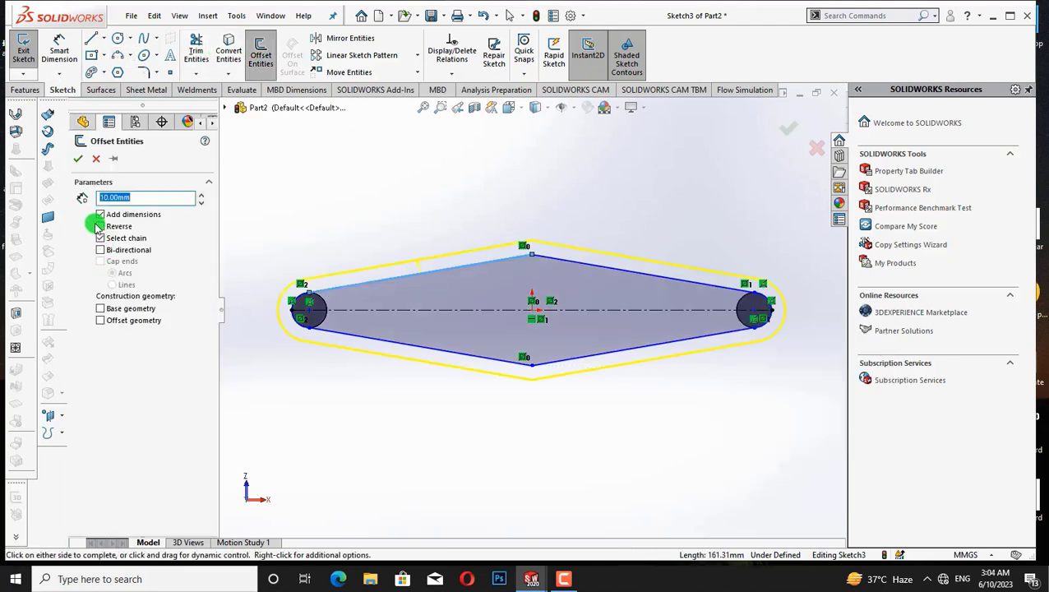
pyautogui.click(100, 227)
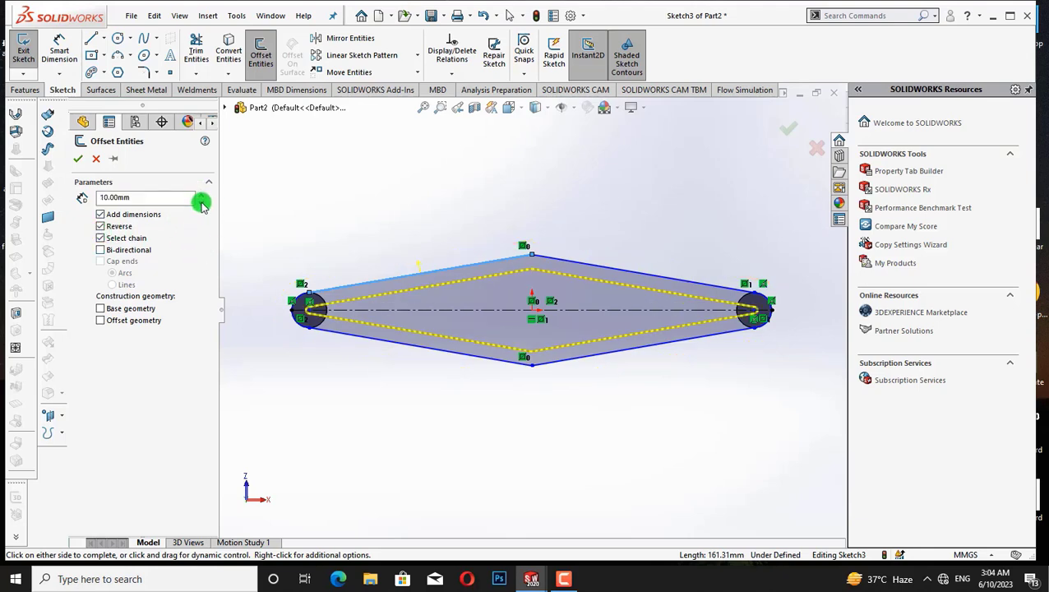
pyautogui.click(87, 157)
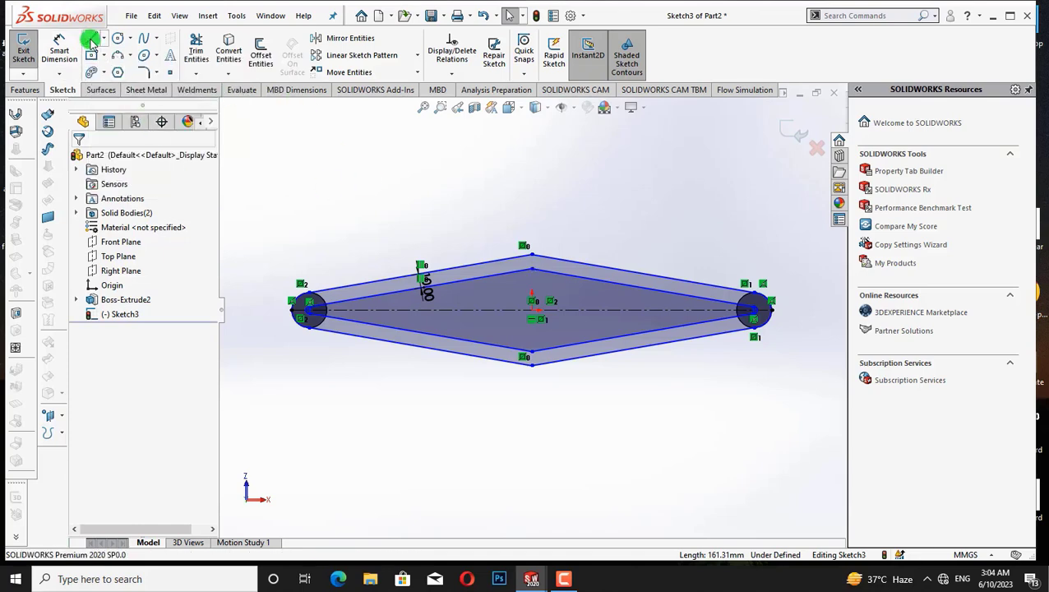
# Extrude the hollow diamond-shaped outline 10 mm away from the bosses, merging it with both boss bodies
pyautogui.click(24, 89)
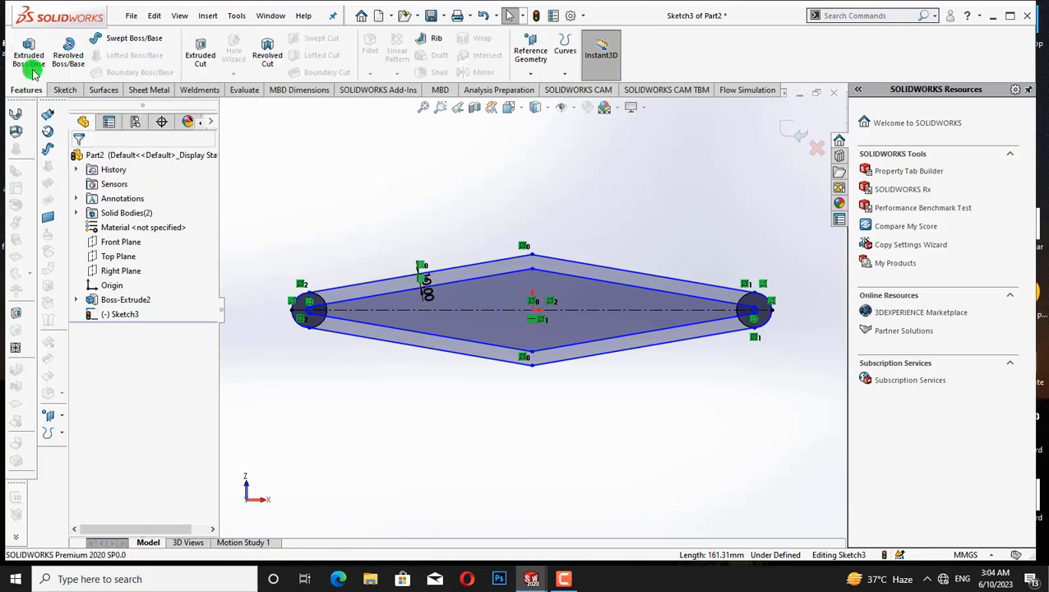
pyautogui.click(30, 54)
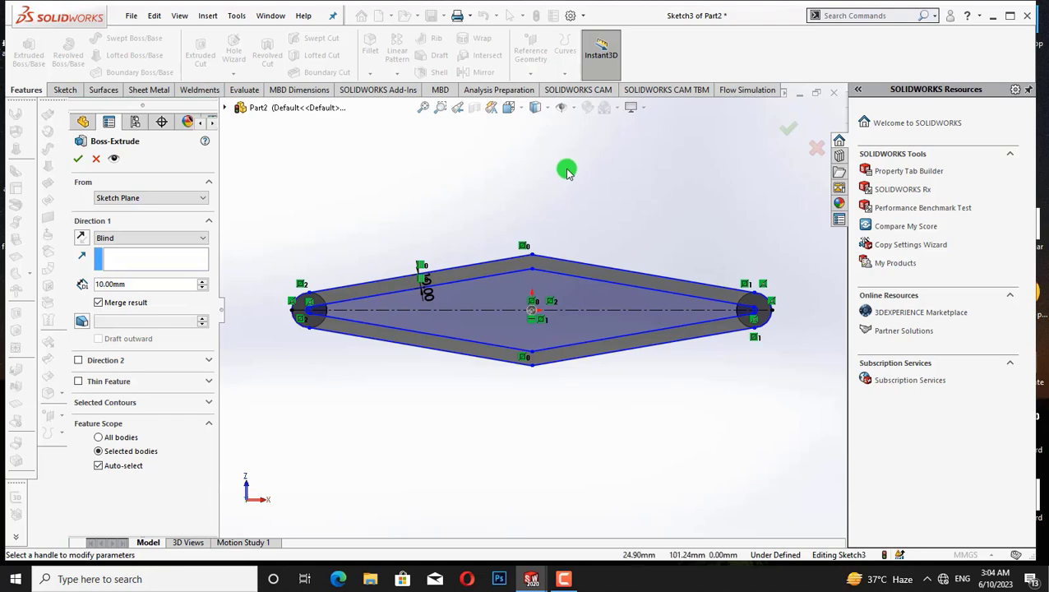
pyautogui.press('Down')
pyautogui.press('Down')
pyautogui.press('Down')
pyautogui.press('Down')
pyautogui.press('Down')
pyautogui.press('Down')
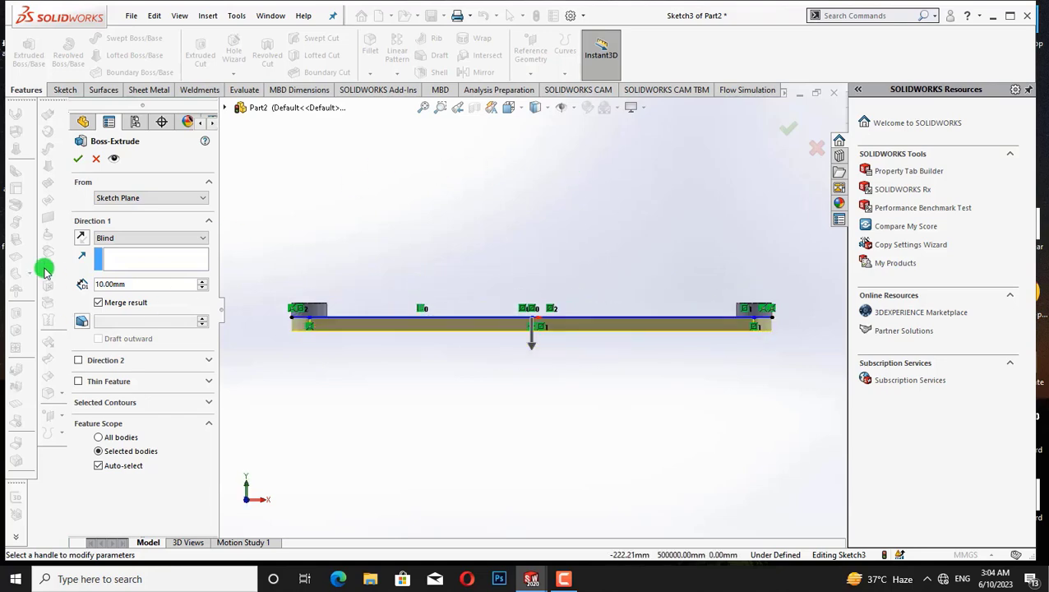
pyautogui.click(77, 158)
# On the frame's flat face opposite the bosses, sketch a circle of 12.5 mm radius concentric with the left rounded end
pyautogui.press('Down')
pyautogui.press('Down')
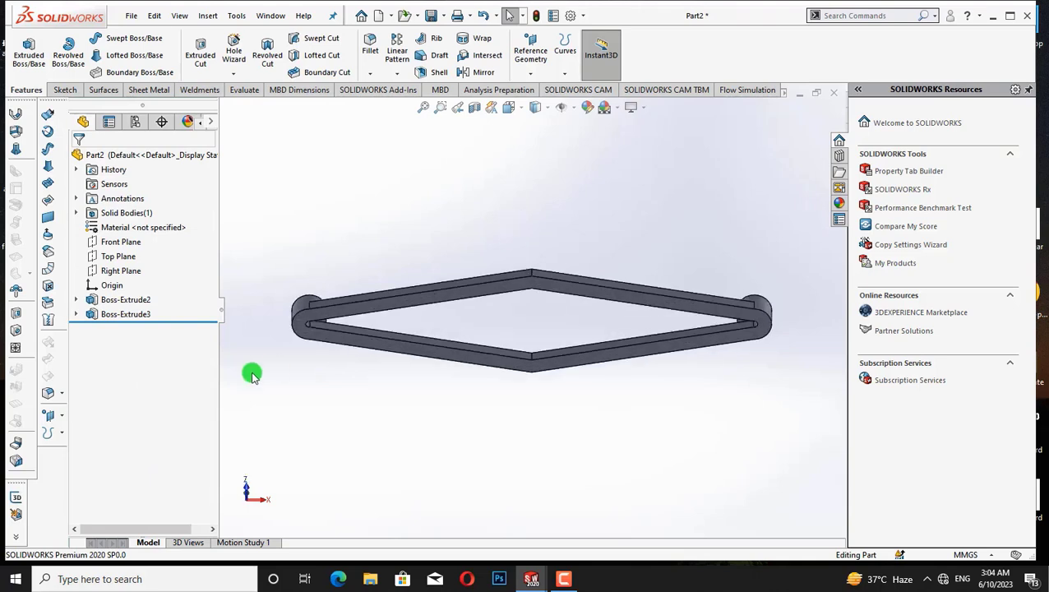
pyautogui.rightClick(298, 318)
pyautogui.click(290, 356)
pyautogui.click(311, 325)
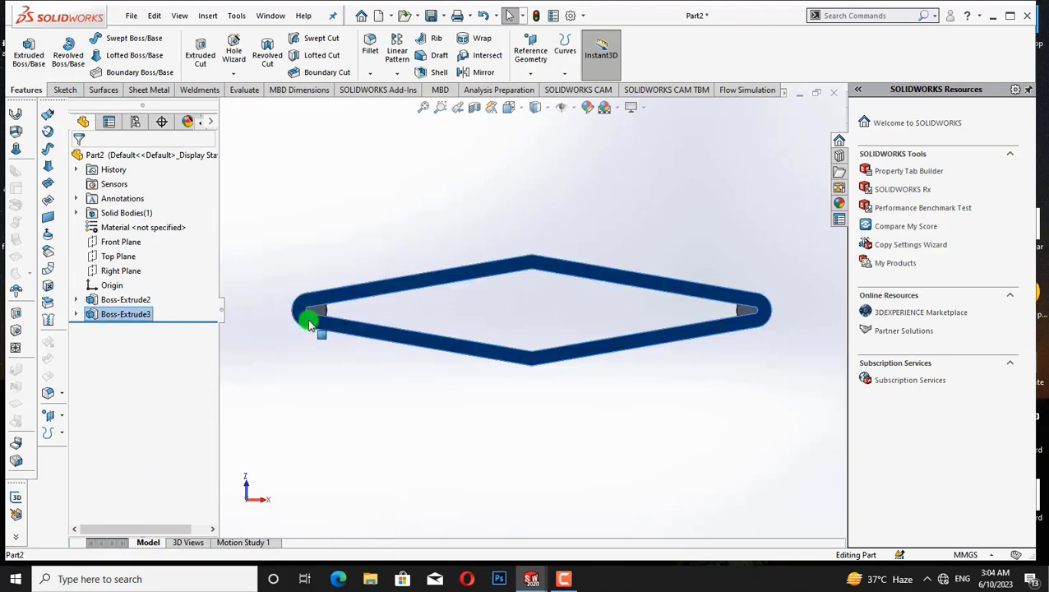
pyautogui.rightClick(309, 325)
pyautogui.click(341, 233)
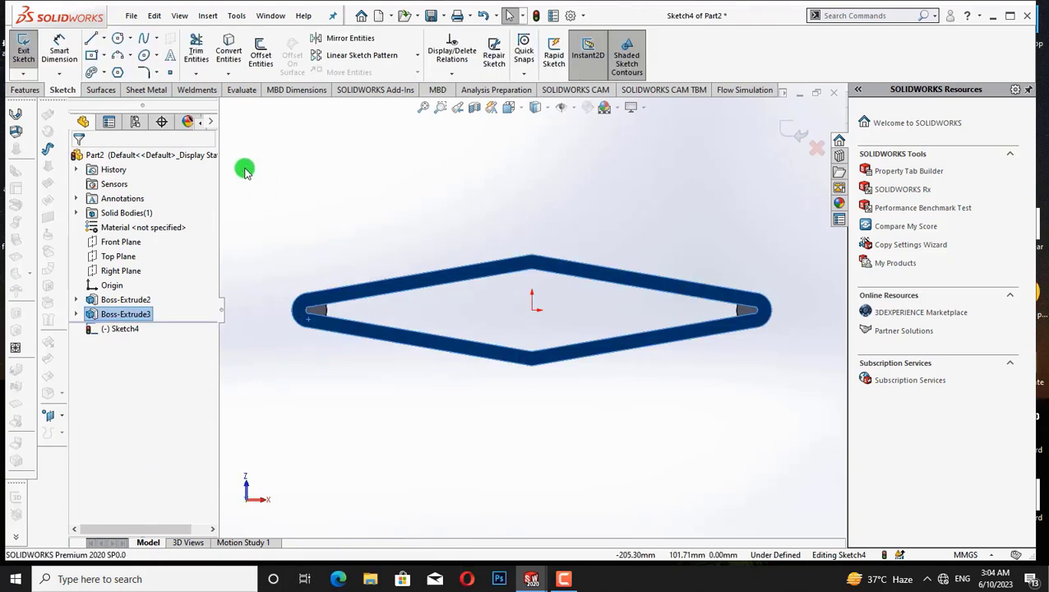
pyautogui.click(116, 39)
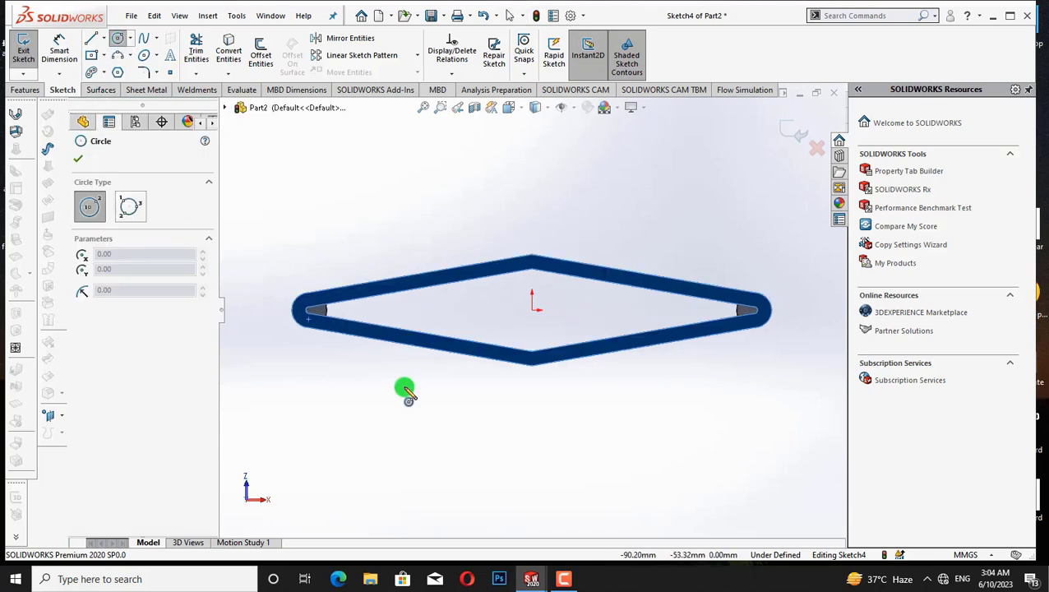
pyautogui.click(311, 312)
pyautogui.click(329, 319)
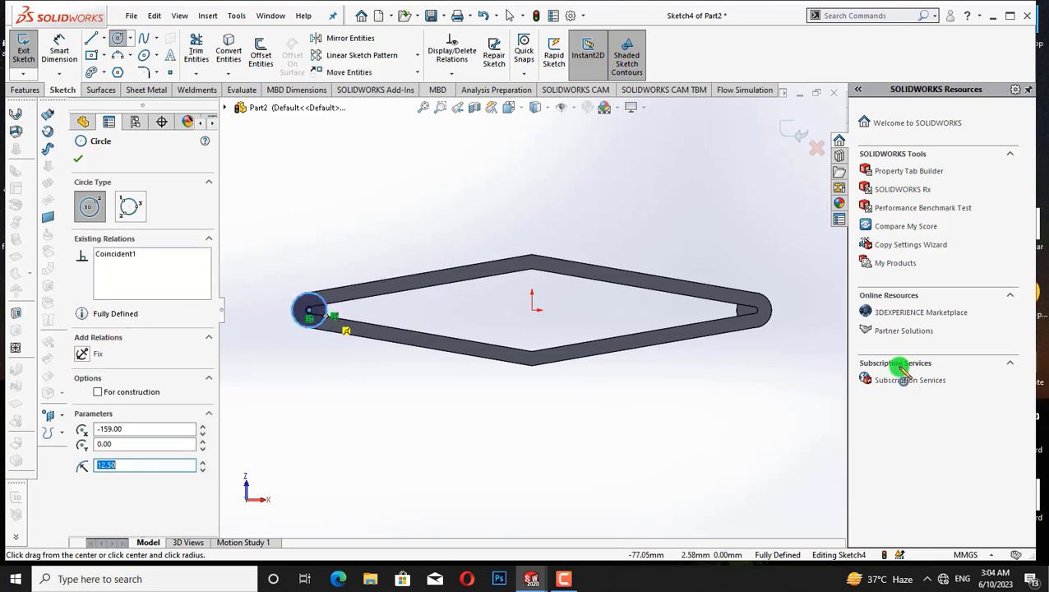
pyautogui.press('Escape')
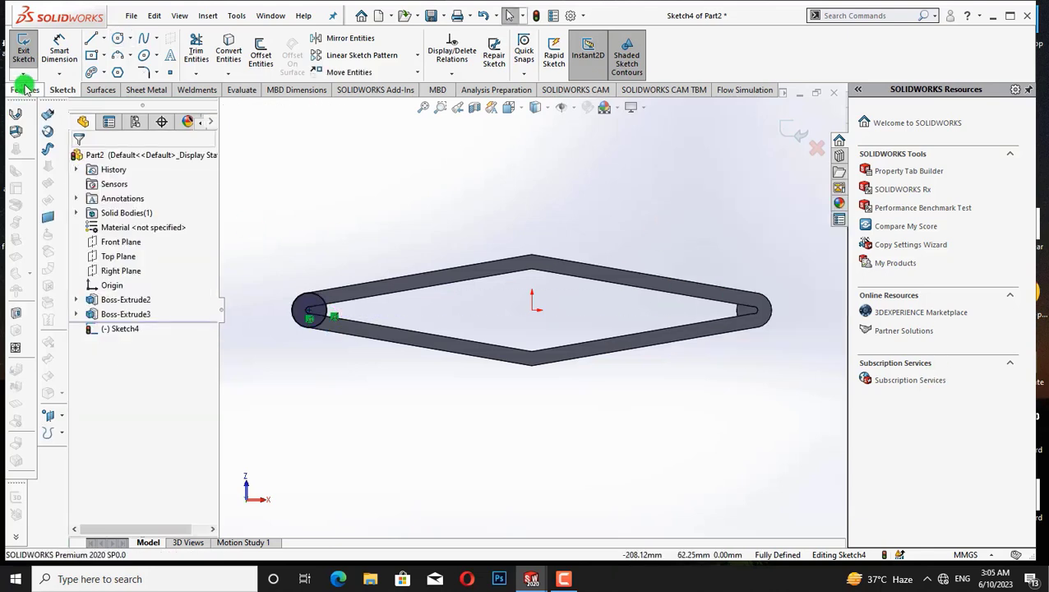
# Extrude the left-end circle 30 mm downward from the frame as a blind boss, merging the result
pyautogui.click(25, 89)
pyautogui.click(29, 49)
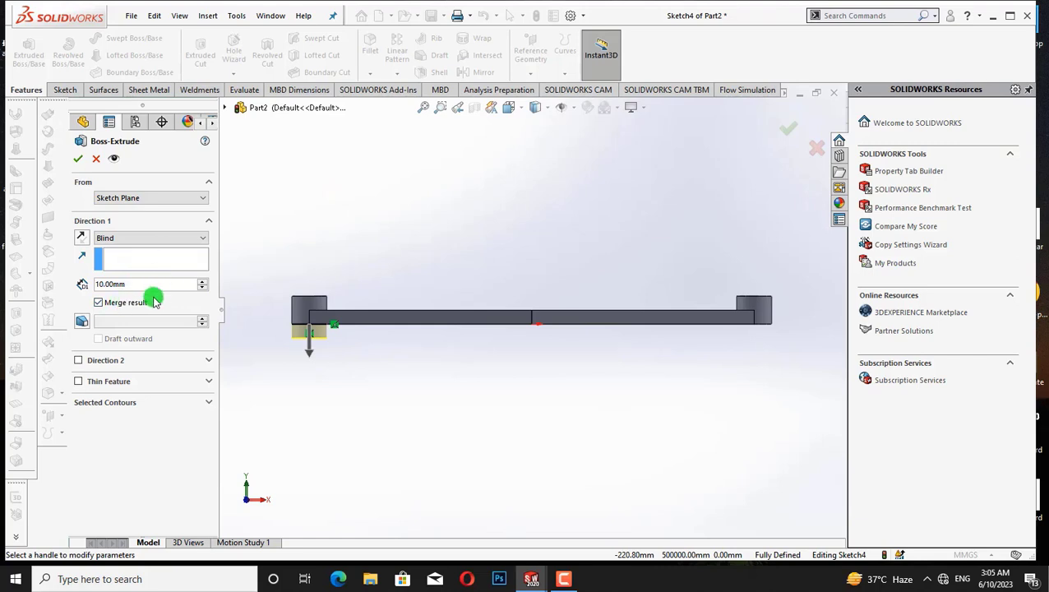
pyautogui.press('BackSpace')
pyautogui.press('BackSpace')
pyautogui.press('BackSpace')
pyautogui.press('BackSpace')
pyautogui.press('BackSpace')
pyautogui.press('BackSpace')
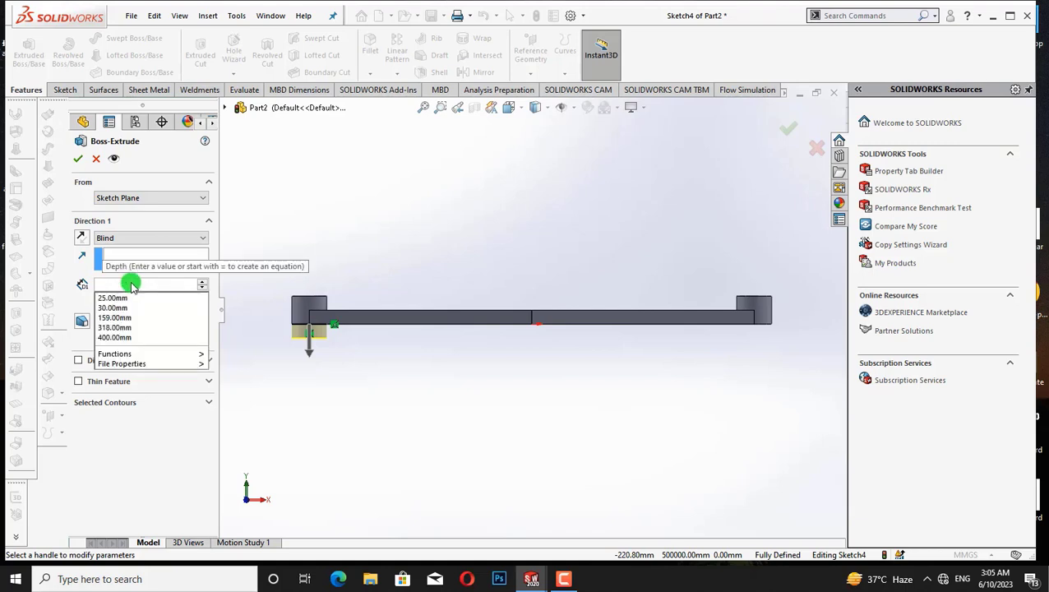
pyautogui.write('40')
pyautogui.press('Return')
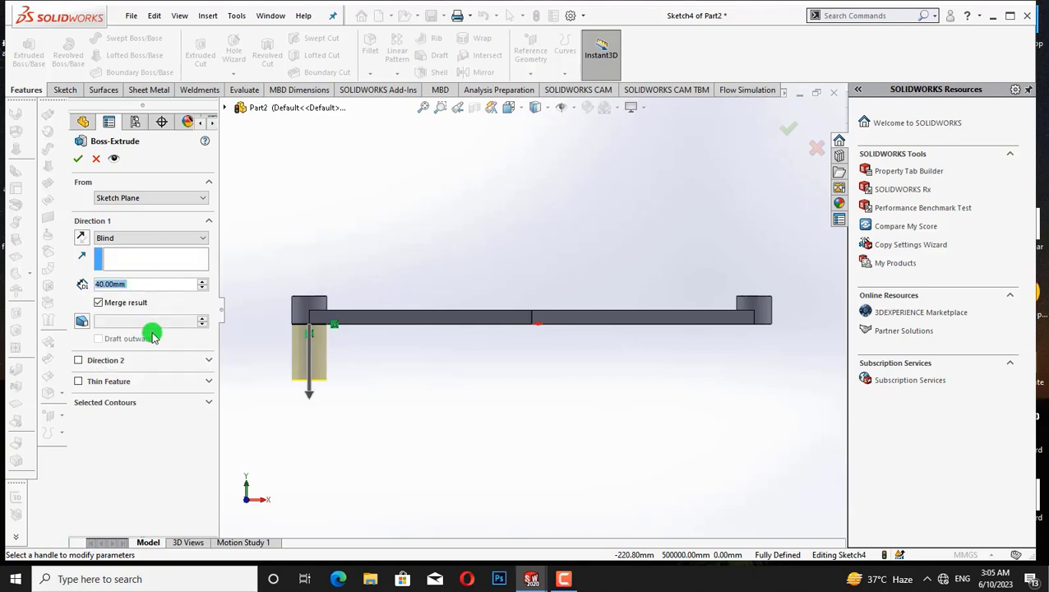
pyautogui.press('BackSpace')
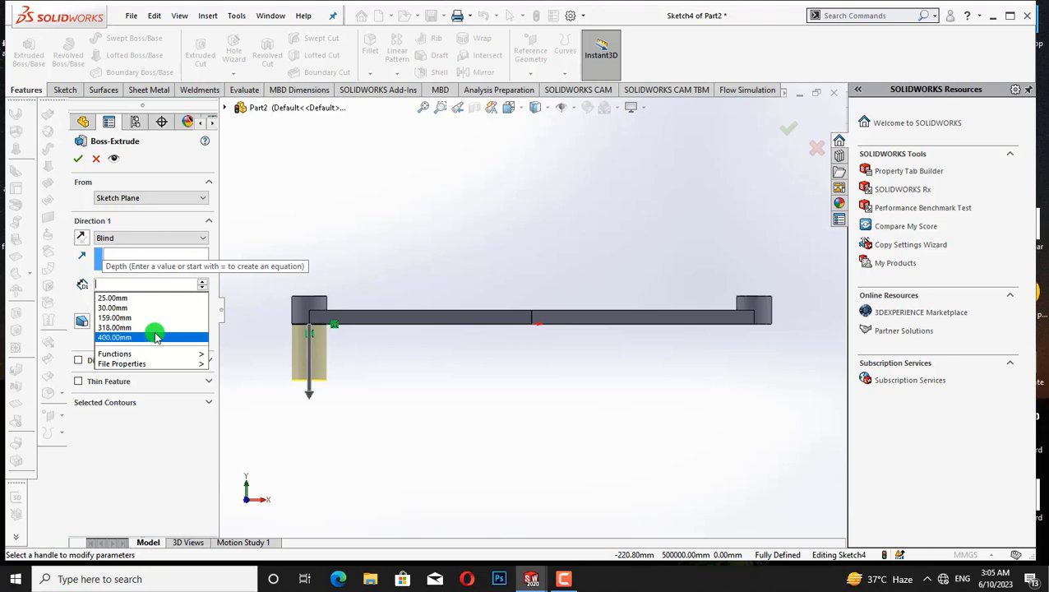
pyautogui.click(157, 336)
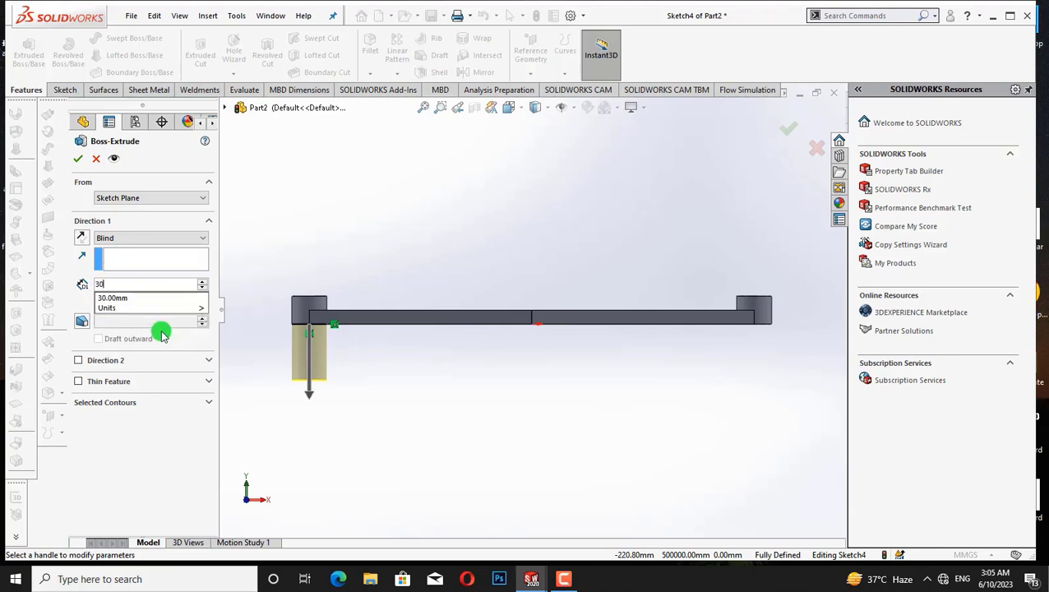
pyautogui.click(78, 161)
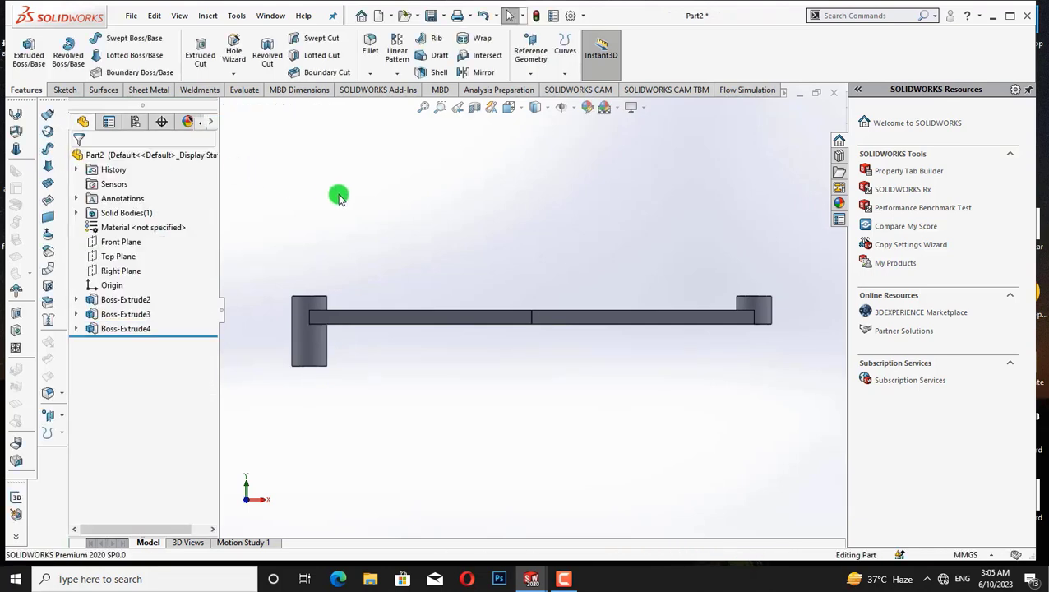
# On the Front Plane, sketch a 25 mm wide corner rectangle across the lower part of the left post, starting at its bottom corner
pyautogui.rightClick(129, 242)
pyautogui.click(144, 224)
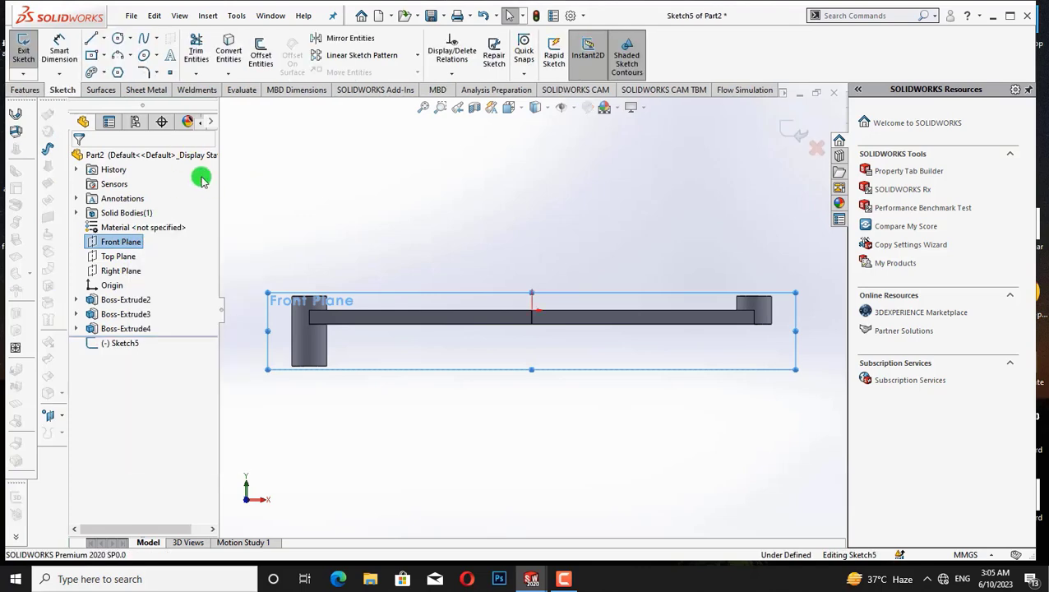
pyautogui.click(120, 41)
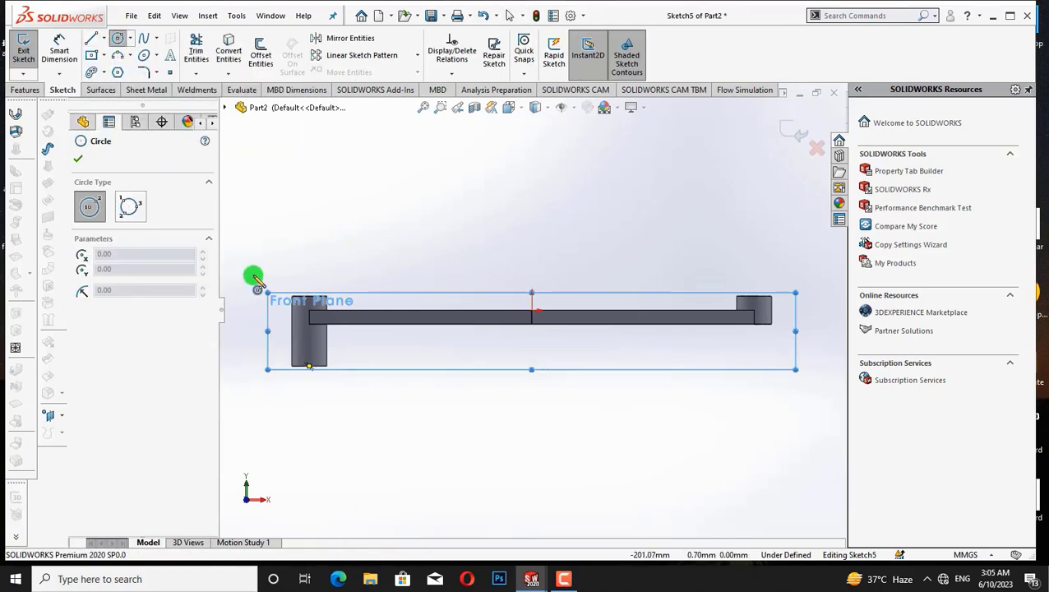
pyautogui.click(105, 56)
pyautogui.click(133, 88)
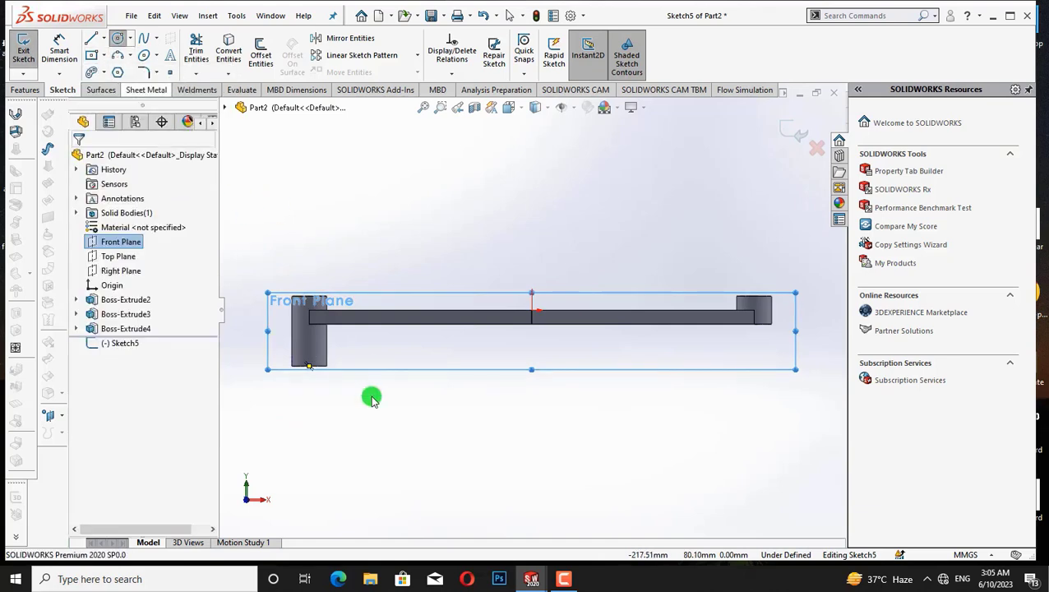
pyautogui.click(102, 56)
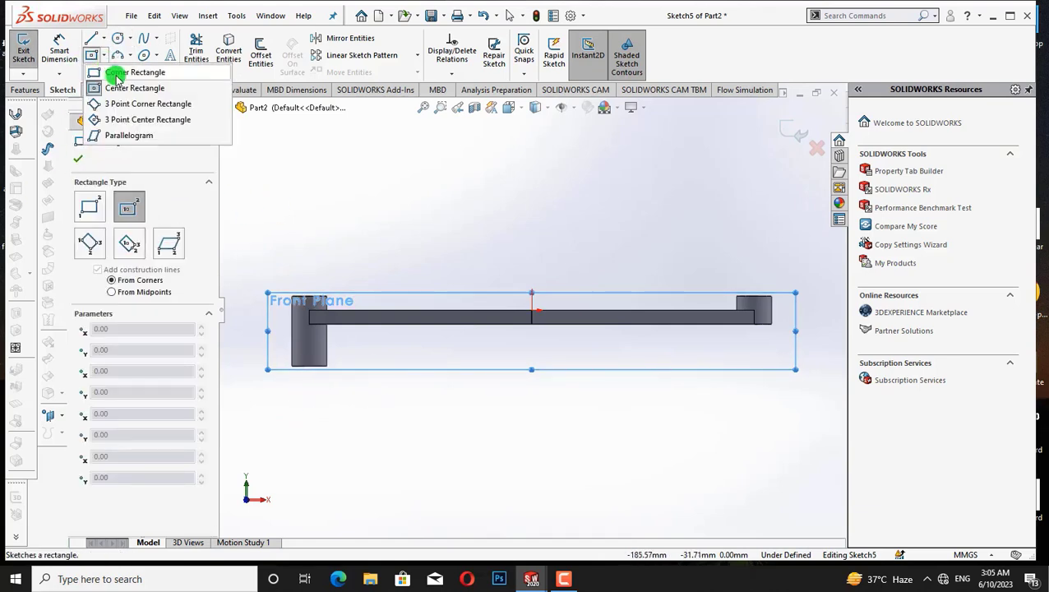
pyautogui.click(132, 73)
pyautogui.click(293, 368)
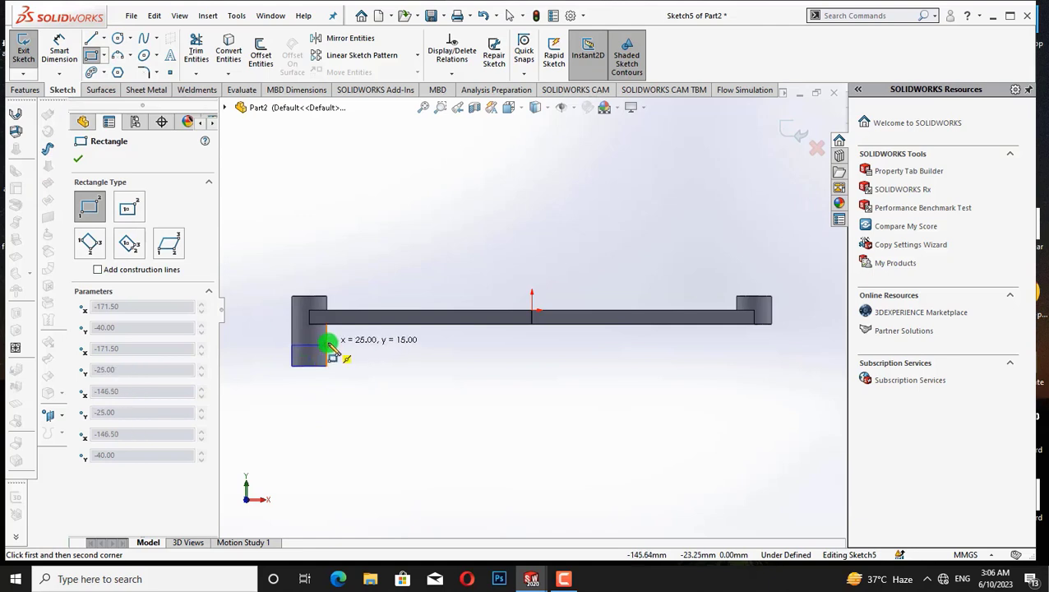
pyautogui.click(328, 341)
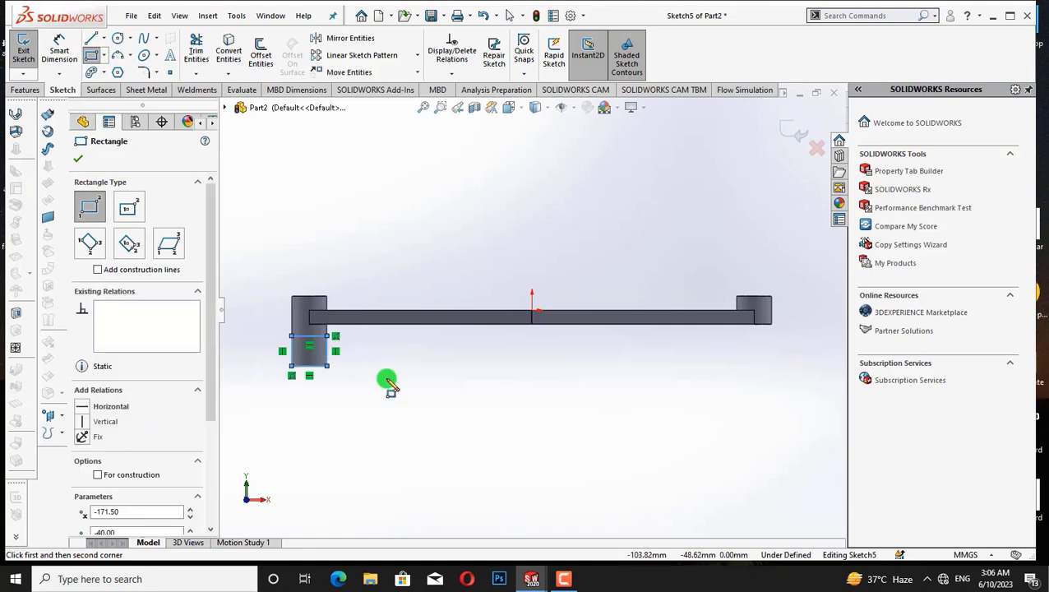
pyautogui.press('Escape')
# Extrude the rectangle 160 mm with the Mid Plane end condition to form a crossbar at the post's lower end
pyautogui.click(25, 90)
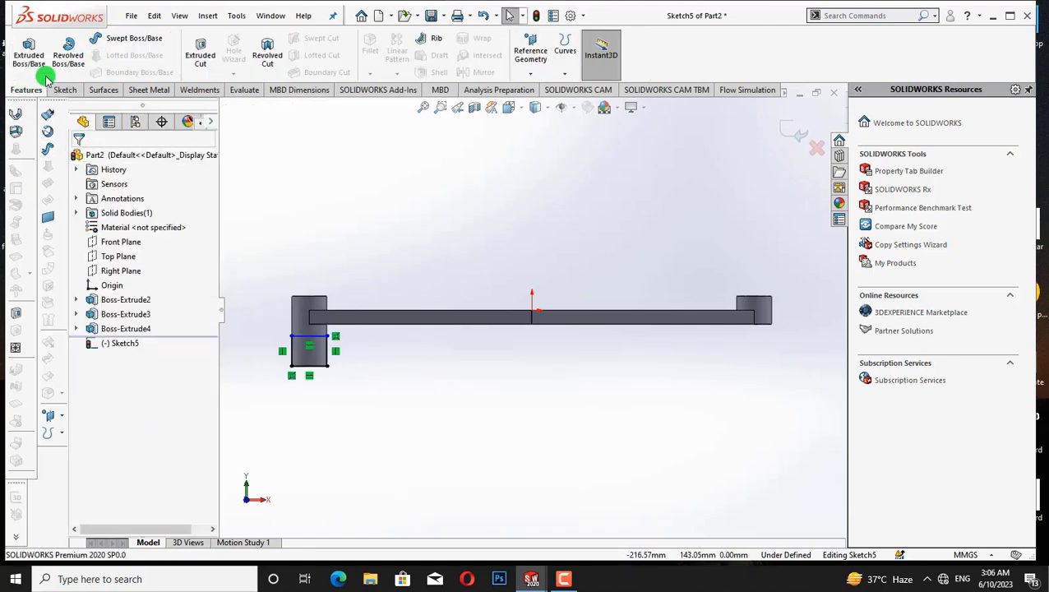
pyautogui.click(37, 62)
pyautogui.click(160, 236)
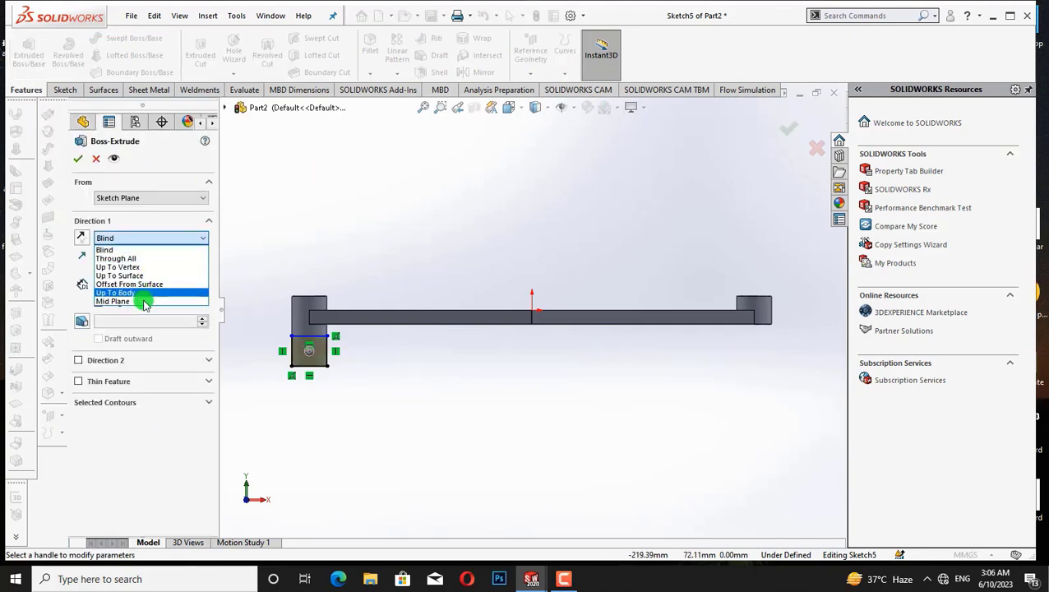
pyautogui.click(140, 299)
pyautogui.hotkey('ctrl', '3')
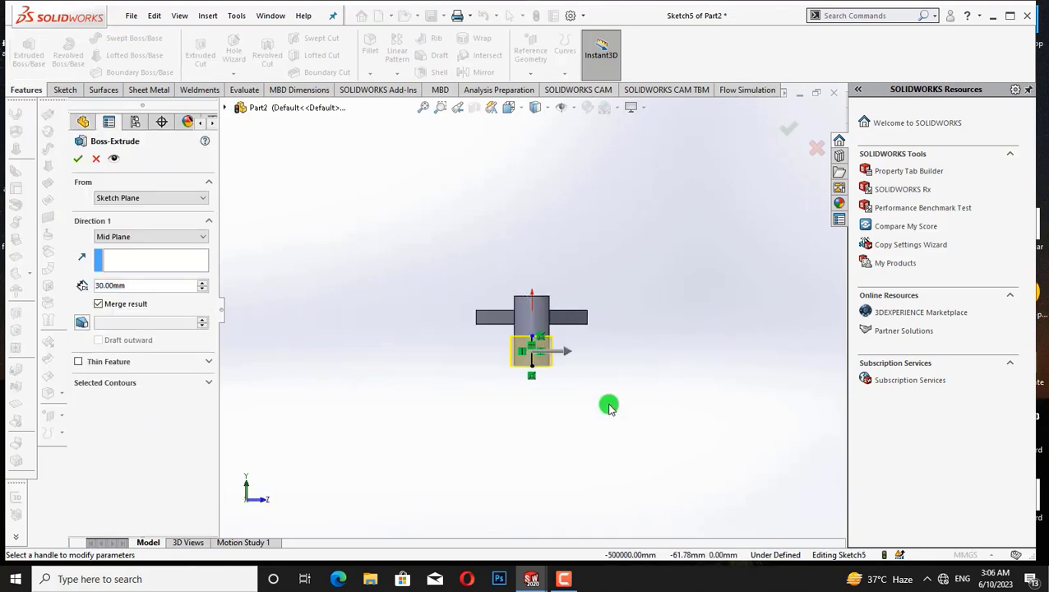
pyautogui.moveTo(564, 352); pyautogui.dragTo(587, 352)
pyautogui.click(85, 278)
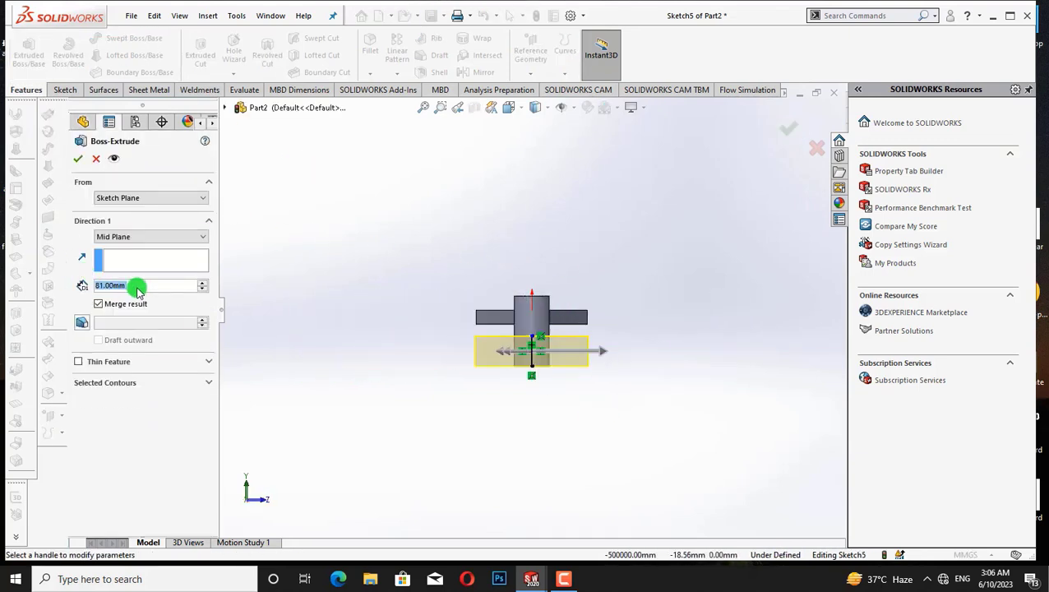
pyautogui.press('BackSpace')
pyautogui.press('BackSpace')
pyautogui.press('BackSpace')
pyautogui.press('BackSpace')
pyautogui.press('BackSpace')
pyautogui.press('BackSpace')
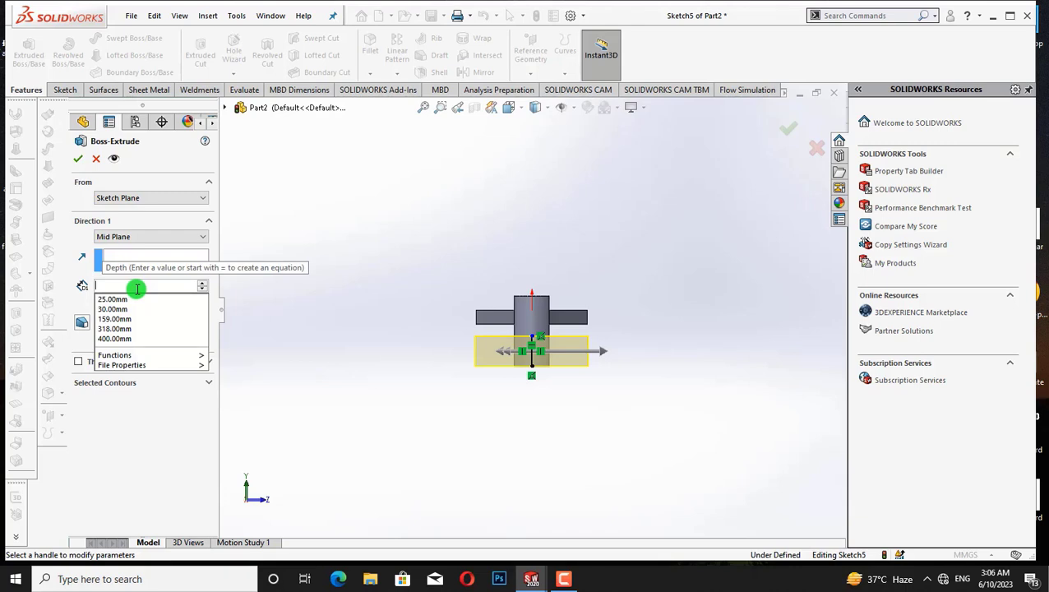
pyautogui.write('160')
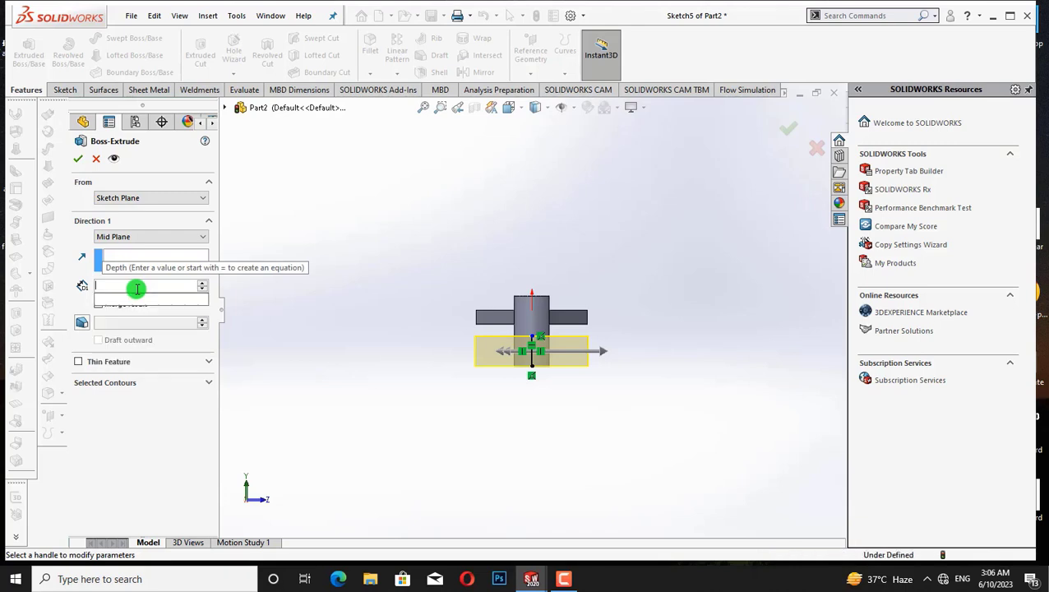
pyautogui.press('Return')
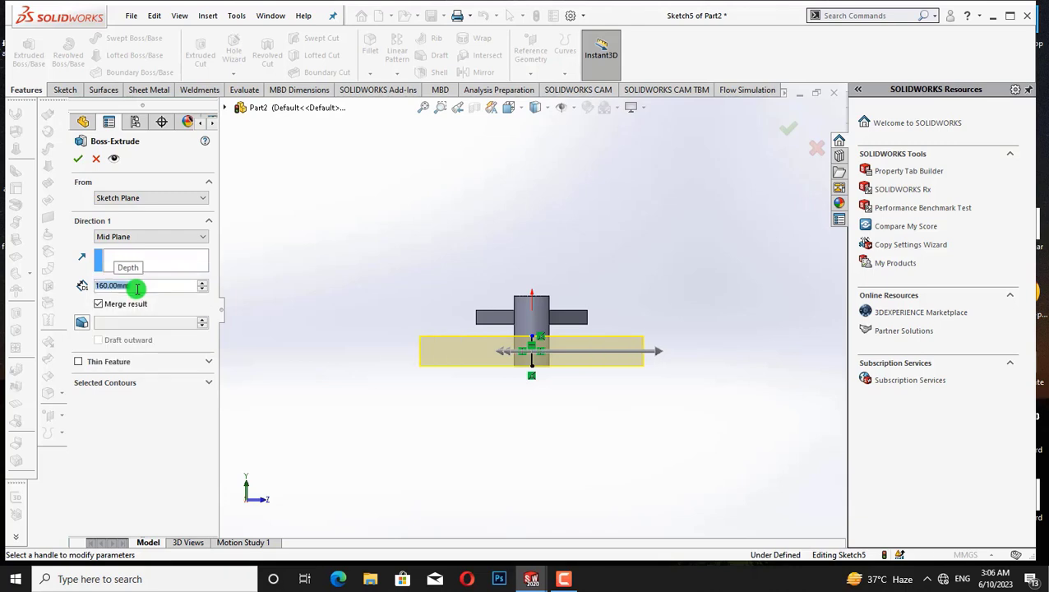
pyautogui.click(76, 160)
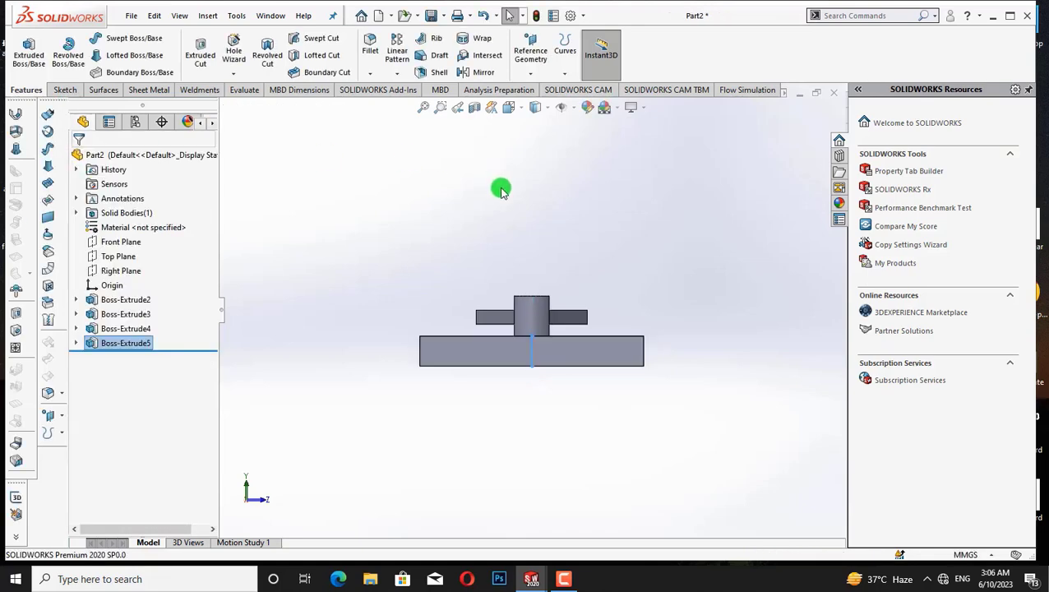
# Open a new sketch on the square end face of the crossbar
pyautogui.hotkey('ctrl', '7')
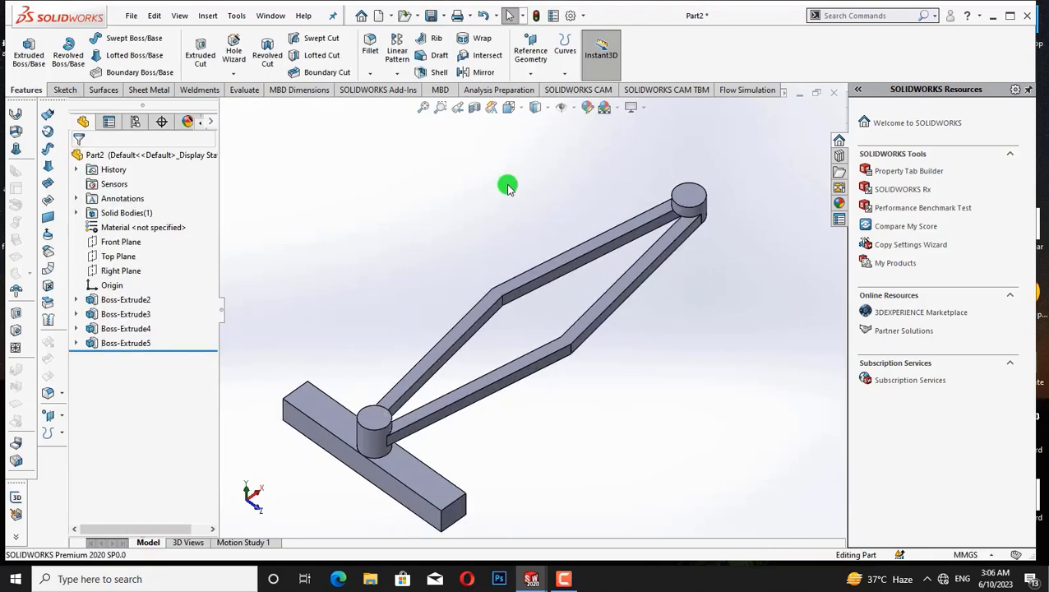
pyautogui.press('Down')
pyautogui.press('Down')
pyautogui.press('Down')
pyautogui.press('Down')
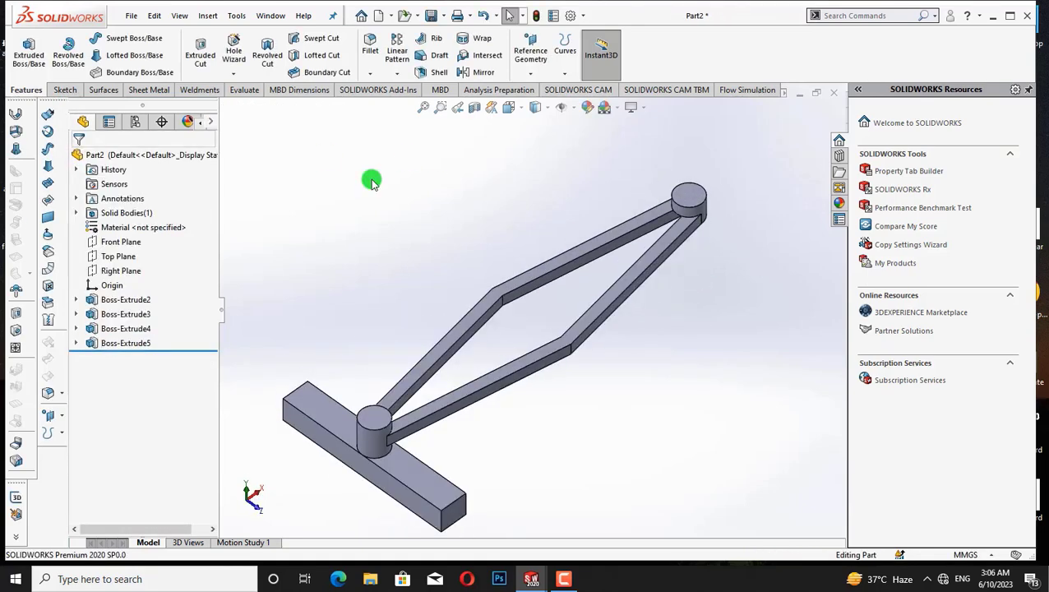
pyautogui.press('Up')
pyautogui.press('Up')
pyautogui.press('Up')
pyautogui.press('Up')
pyautogui.rightClick(362, 411)
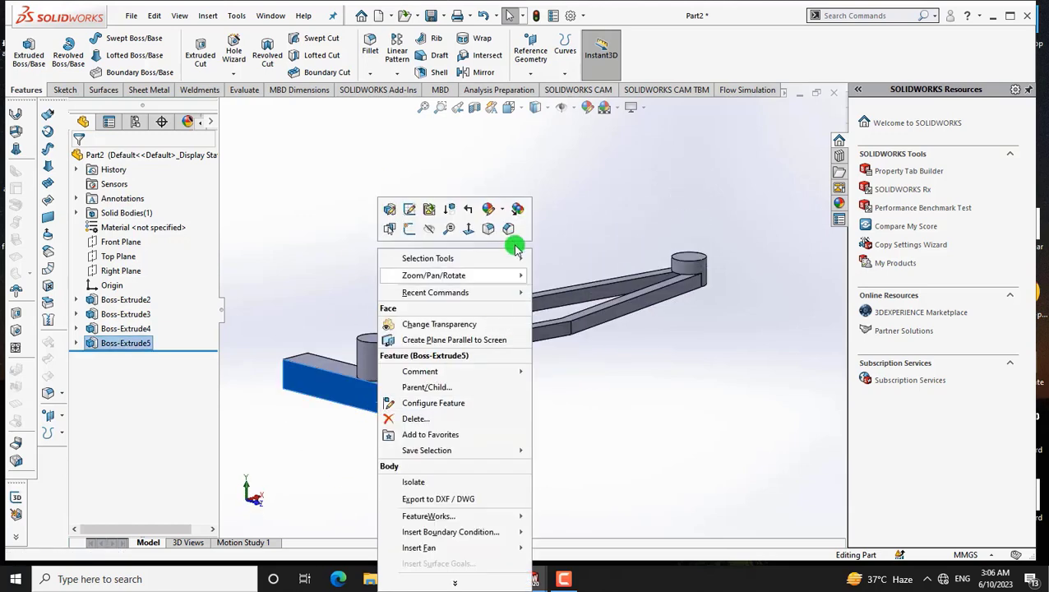
pyautogui.click(478, 227)
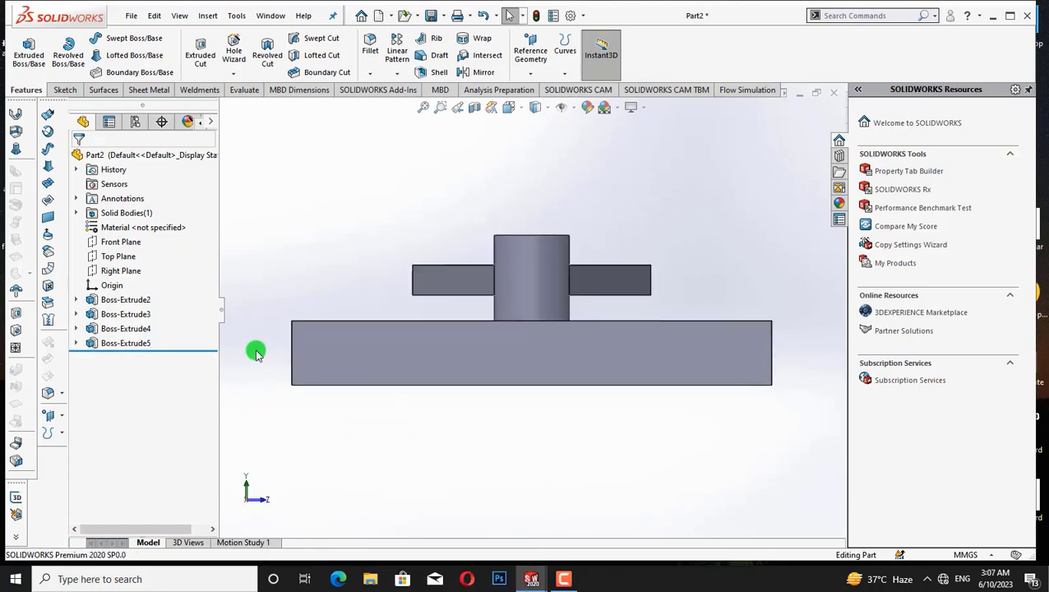
pyautogui.press('Left')
pyautogui.press('Left')
pyautogui.press('Left')
pyautogui.press('Left')
pyautogui.press('Left')
pyautogui.press('Left')
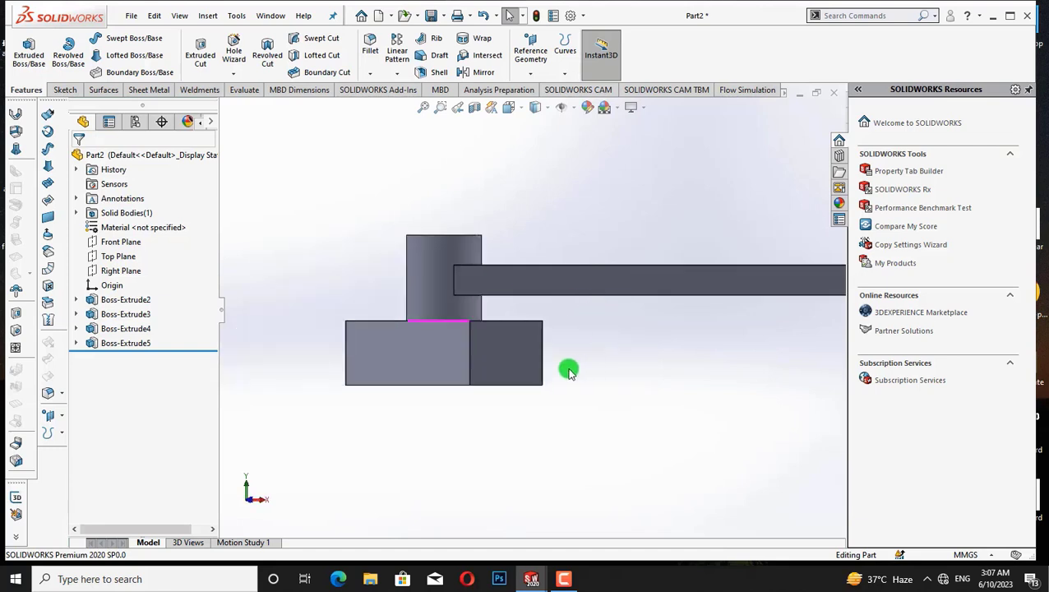
pyautogui.rightClick(466, 361)
pyautogui.click(496, 228)
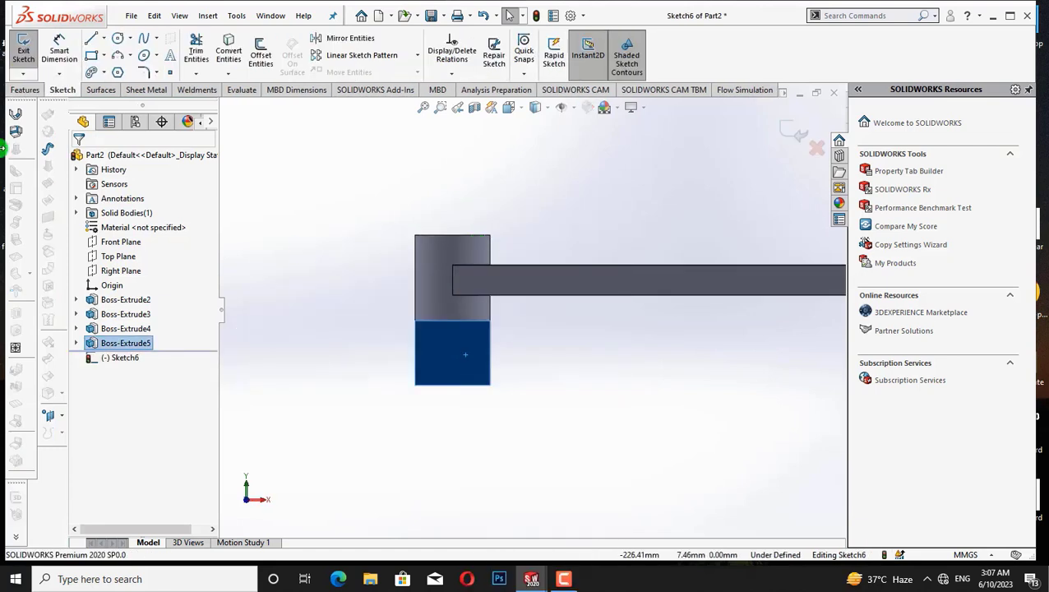
# Sketch a circle near the centre of the crossbar's end face and set its diameter to 10 mm
pyautogui.click(119, 38)
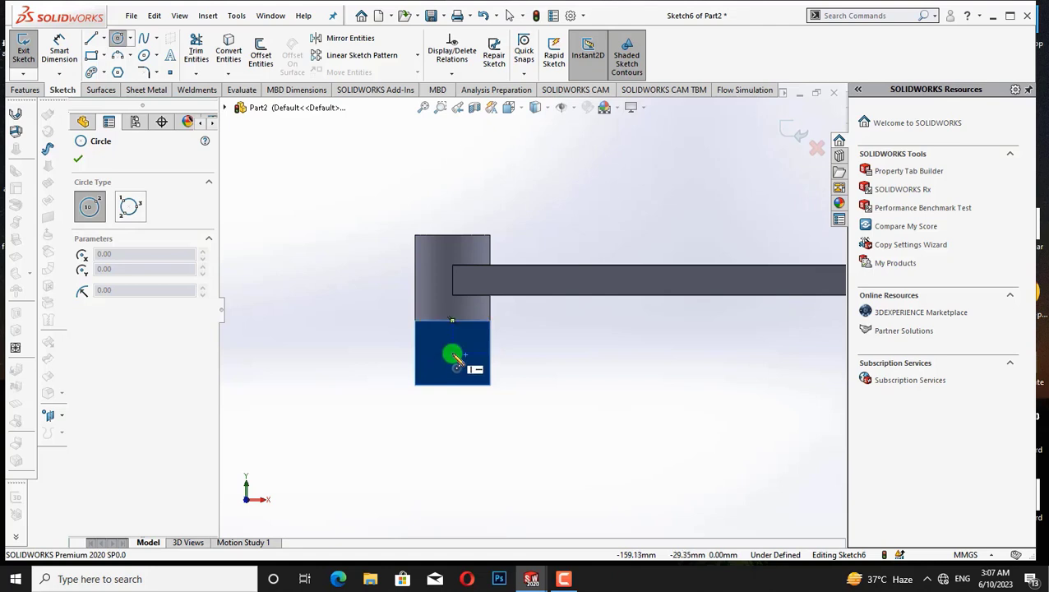
pyautogui.click(451, 354)
pyautogui.click(467, 362)
pyautogui.rightClick(581, 363)
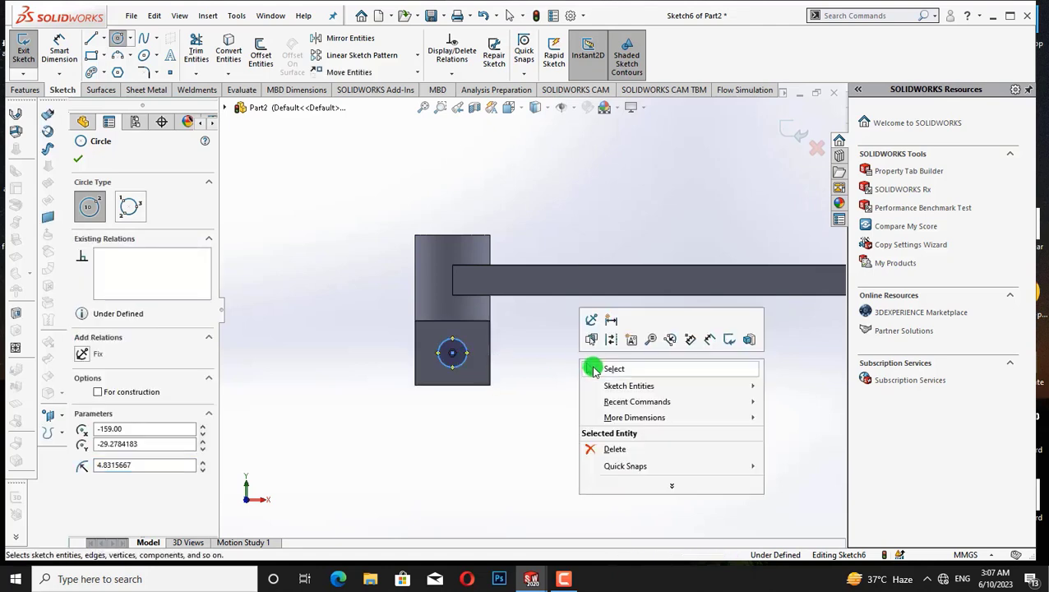
pyautogui.click(591, 365)
pyautogui.click(443, 363)
pyautogui.click(259, 341)
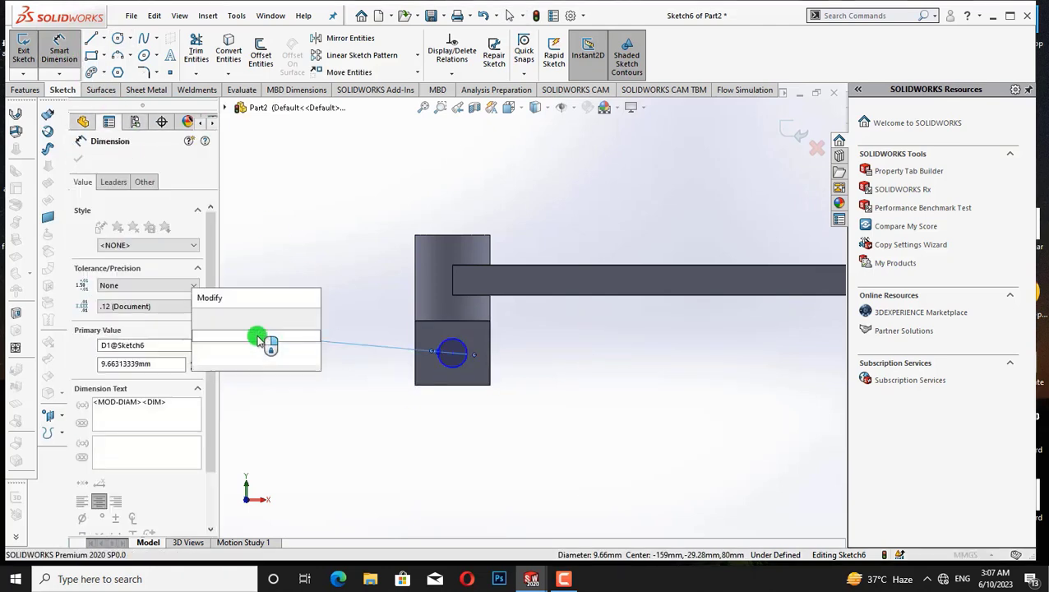
pyautogui.write('10')
pyautogui.press('Return')
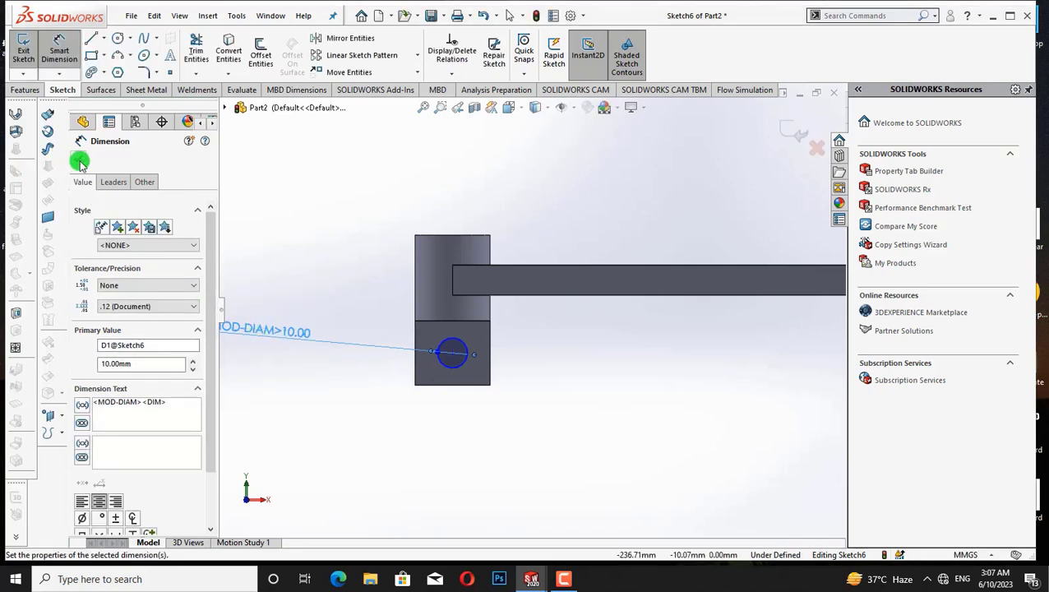
pyautogui.click(78, 159)
# Extrude the 10 mm circle 15 mm as a blind boss with merged result to form an axle stub
pyautogui.click(25, 90)
pyautogui.click(32, 69)
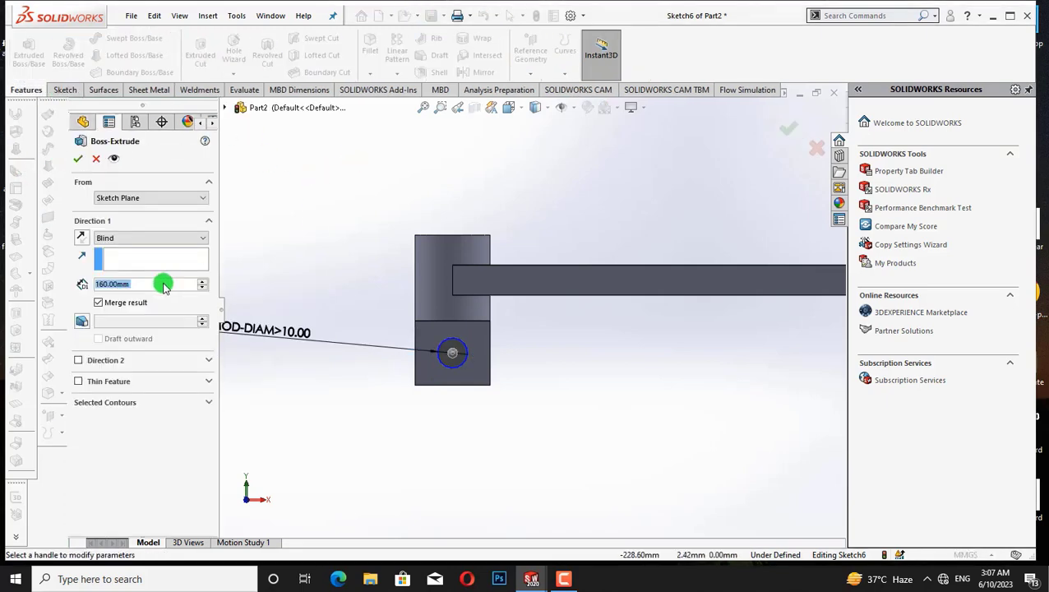
pyautogui.press('BackSpace')
pyautogui.write('10')
pyautogui.press('Return')
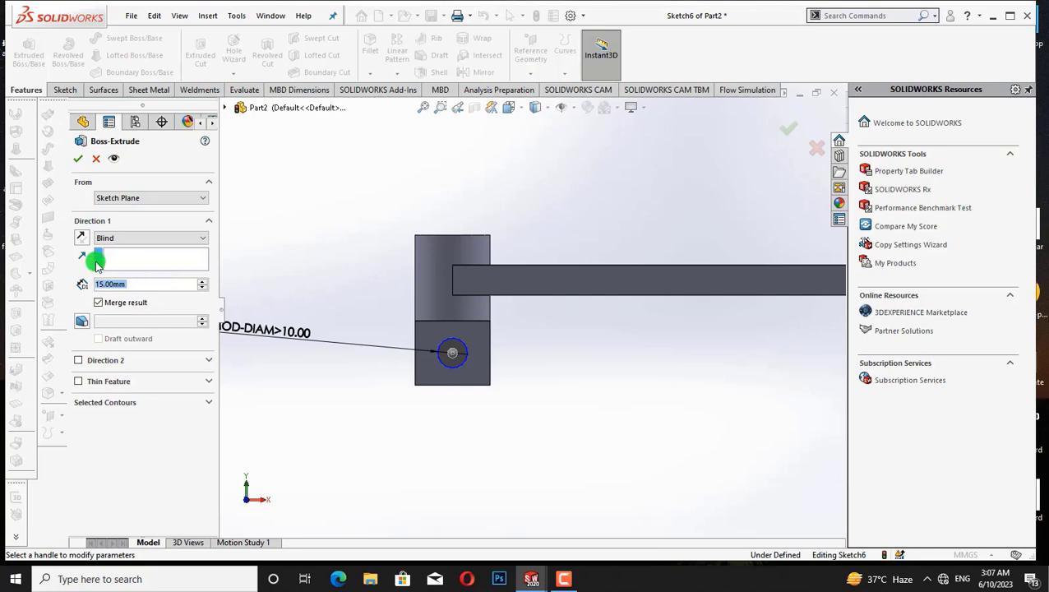
pyautogui.click(78, 159)
# Examine the crossbar's opposite end and the whole frame from several view directions
pyautogui.hotkey('ctrl', '7')
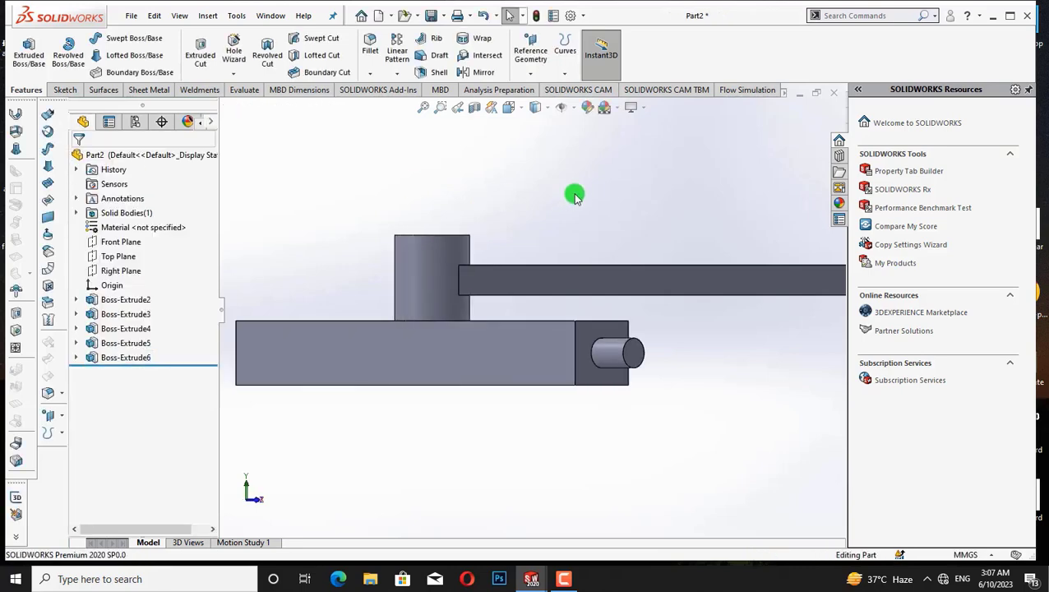
pyautogui.hotkey('ctrl', '1')
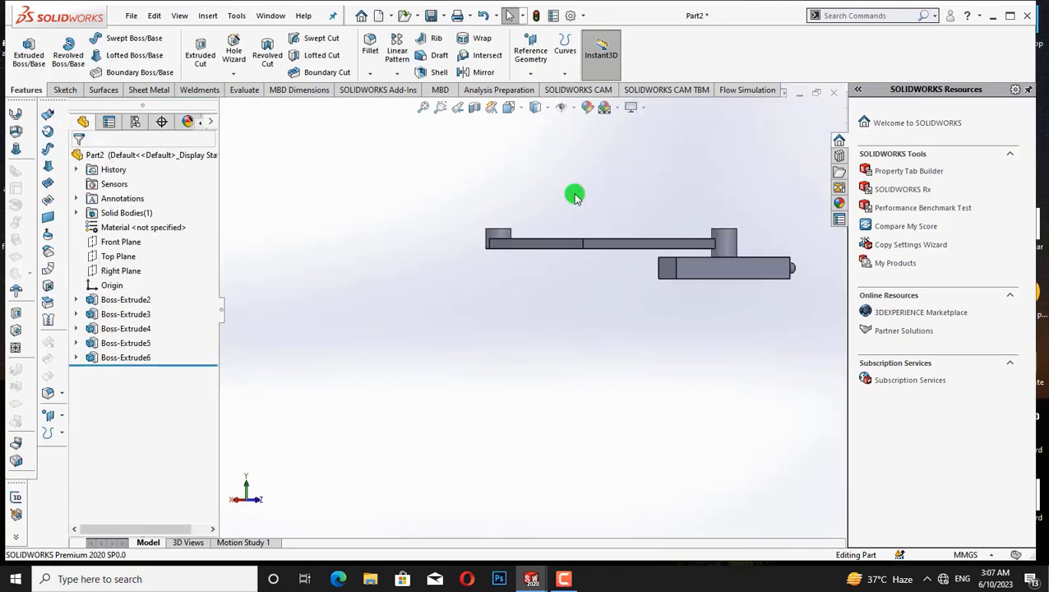
pyautogui.rightClick(672, 266)
pyautogui.click(699, 133)
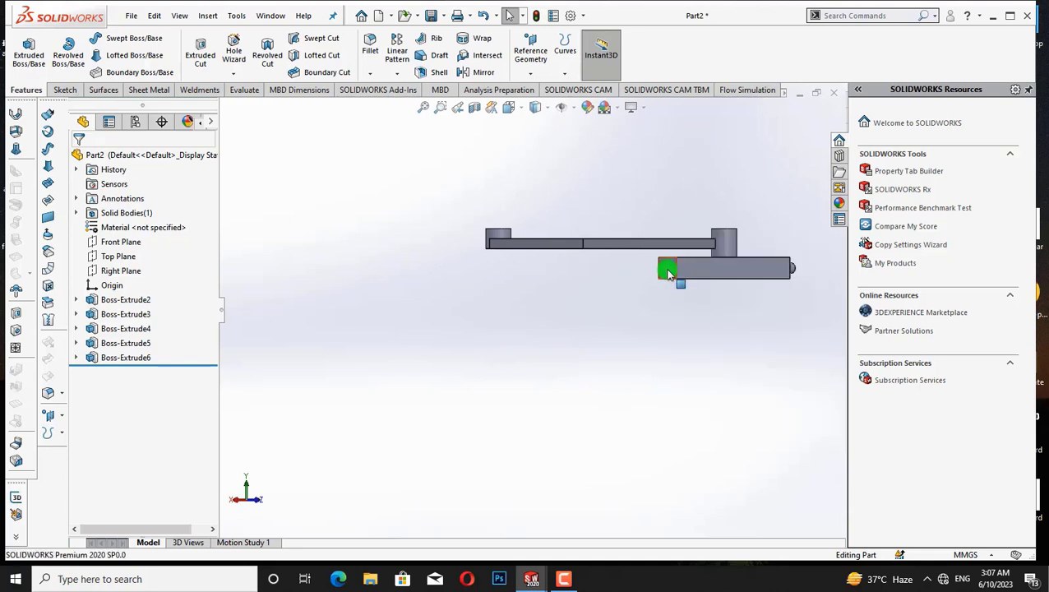
pyautogui.rightClick(669, 268)
pyautogui.click(764, 232)
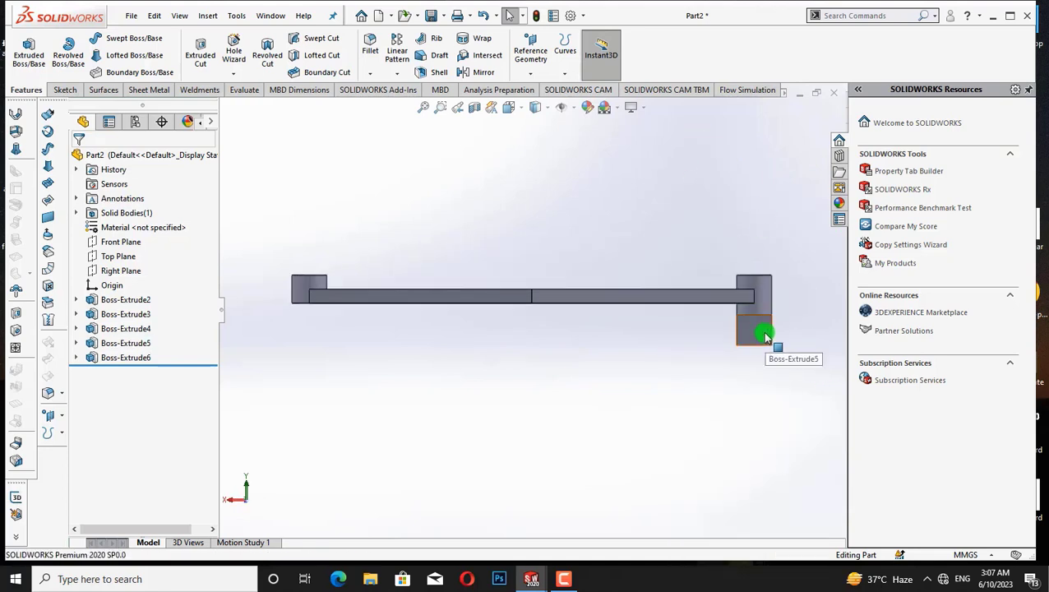
pyautogui.hotkey('ctrl', '7')
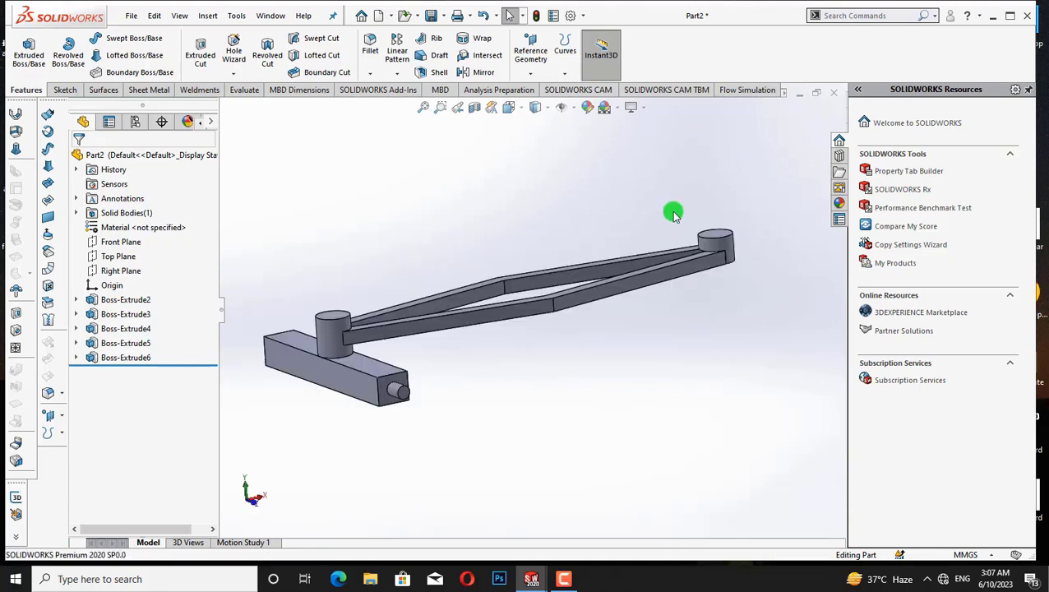
pyautogui.press('Down')
pyautogui.press('Up')
pyautogui.press('Down')
pyautogui.press('Down')
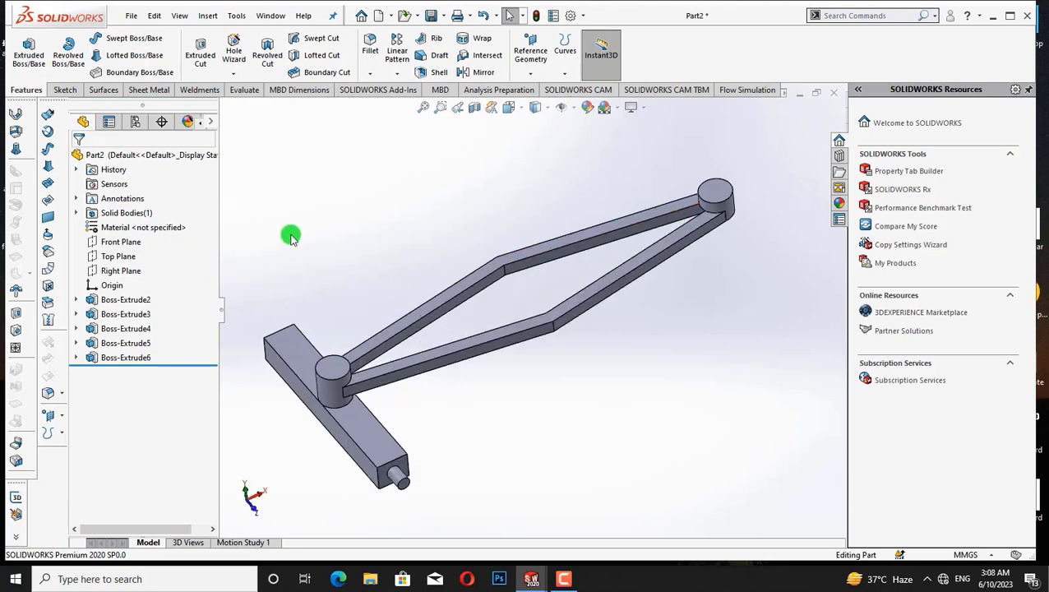
# Mirror the axle stub about the Front Plane onto the crossbar's opposite end
pyautogui.click(117, 357)
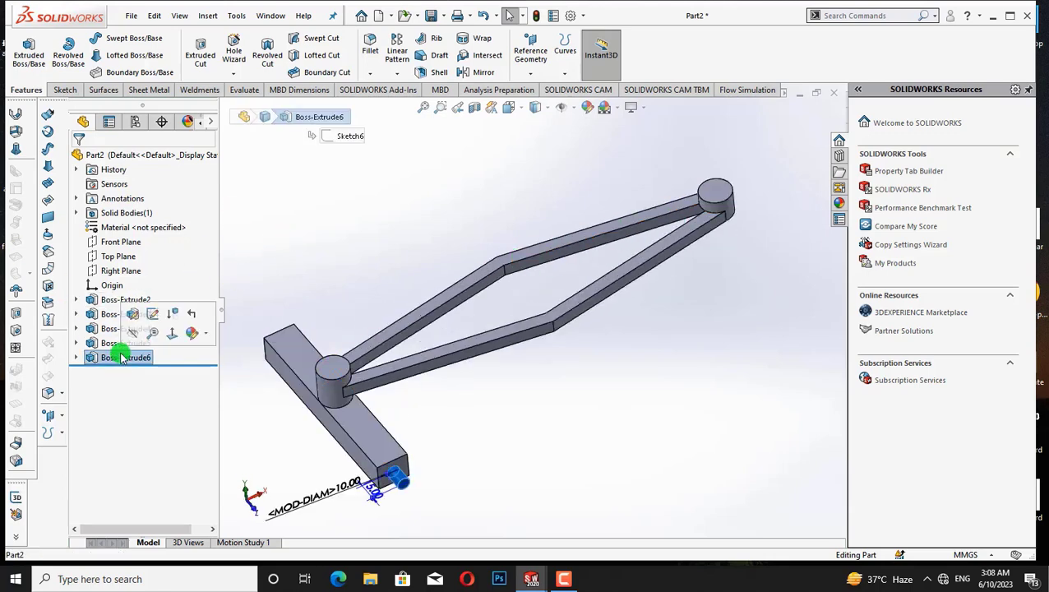
pyautogui.click(399, 72)
pyautogui.click(404, 120)
pyautogui.click(226, 110)
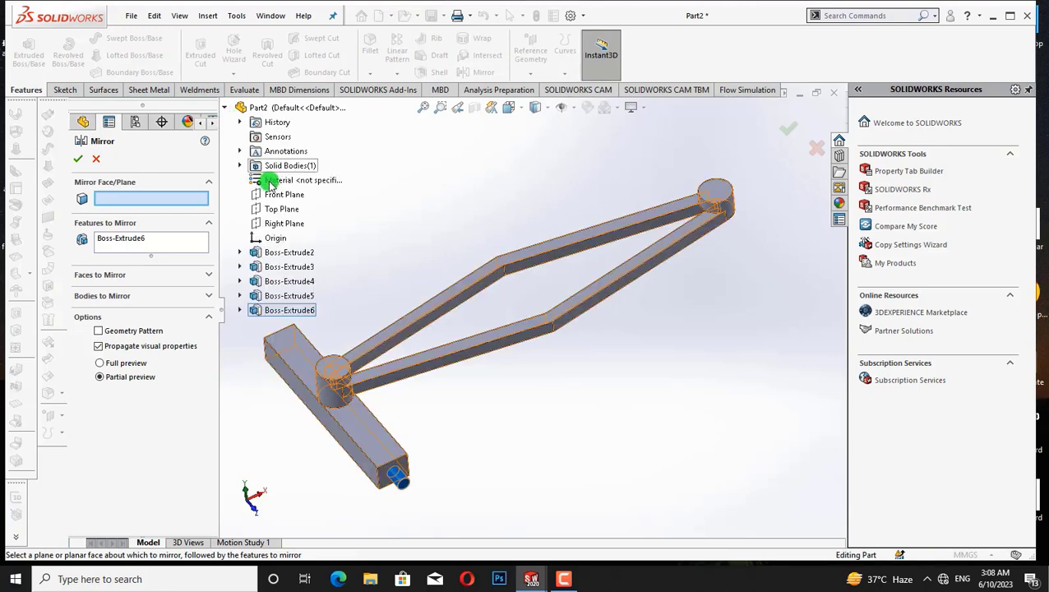
pyautogui.click(272, 198)
pyautogui.click(78, 158)
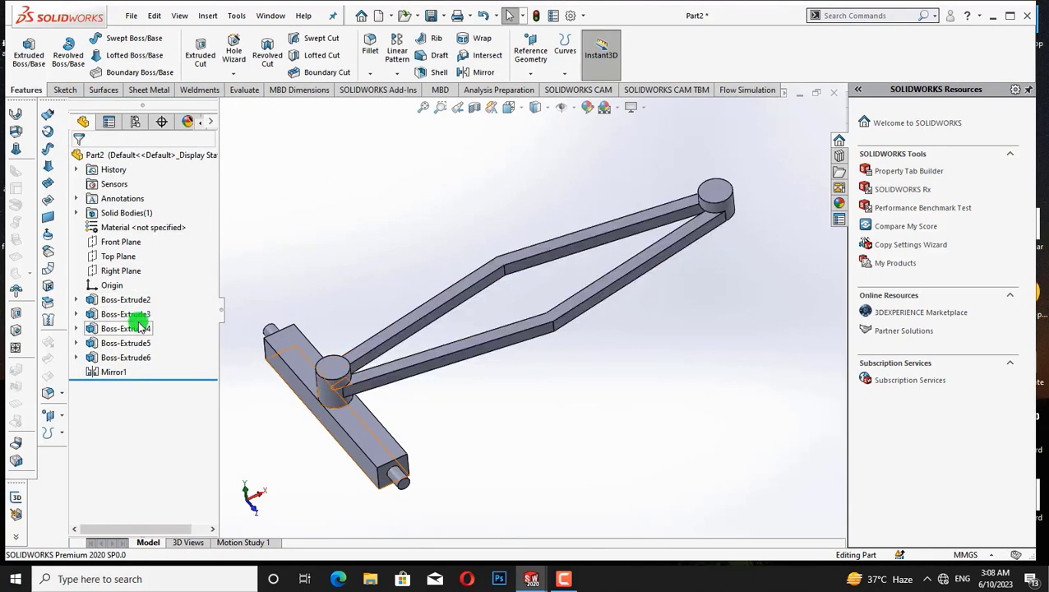
# Mirror the 30 mm post, the crossbar and both axle stubs about the Right Plane to the frame's other end
pyautogui.moveTo(52, 381); pyautogui.dragTo(53, 380)
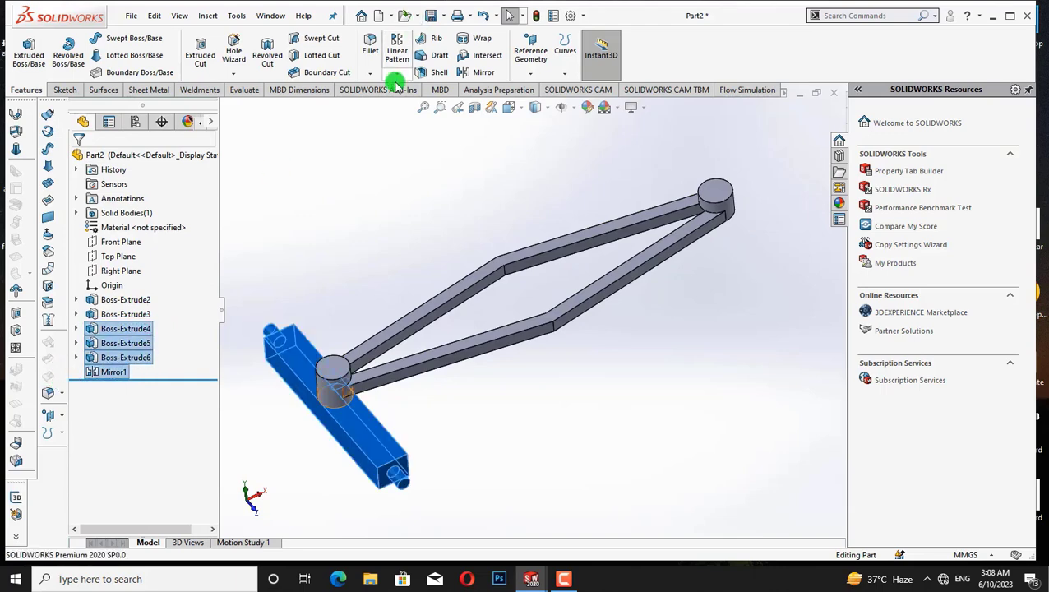
pyautogui.click(397, 72)
pyautogui.click(415, 120)
pyautogui.click(287, 224)
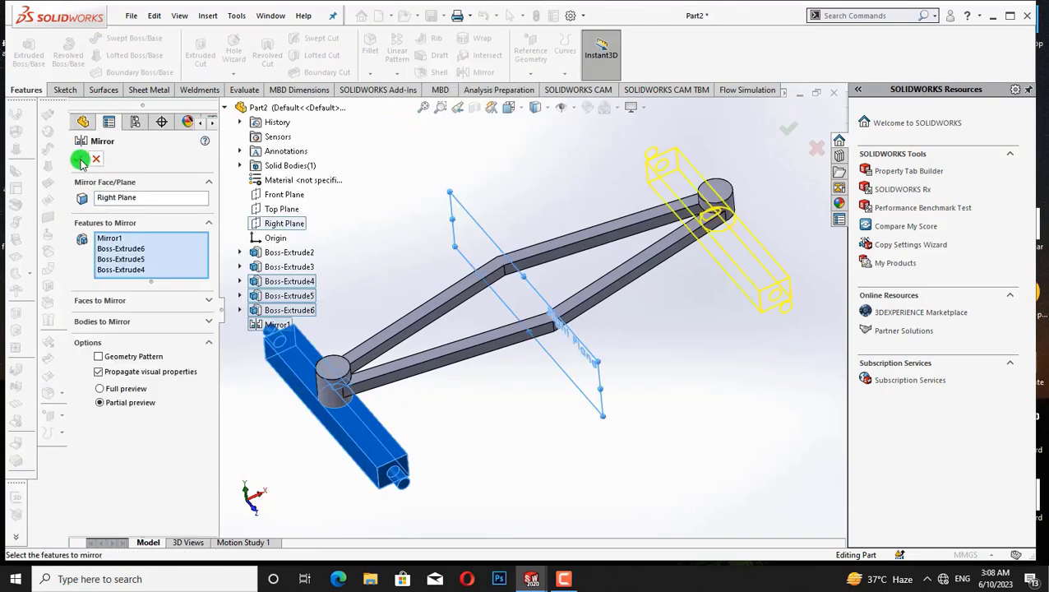
pyautogui.press('Return')
# Examine the frame with both crossbars and their axle stubs from below, above and the side
pyautogui.press('Up')
pyautogui.press('Up')
pyautogui.press('Up')
pyautogui.press('Up')
pyautogui.press('Right')
pyautogui.press('Right')
pyautogui.press('Right')
pyautogui.press('Right')
pyautogui.press('Right')
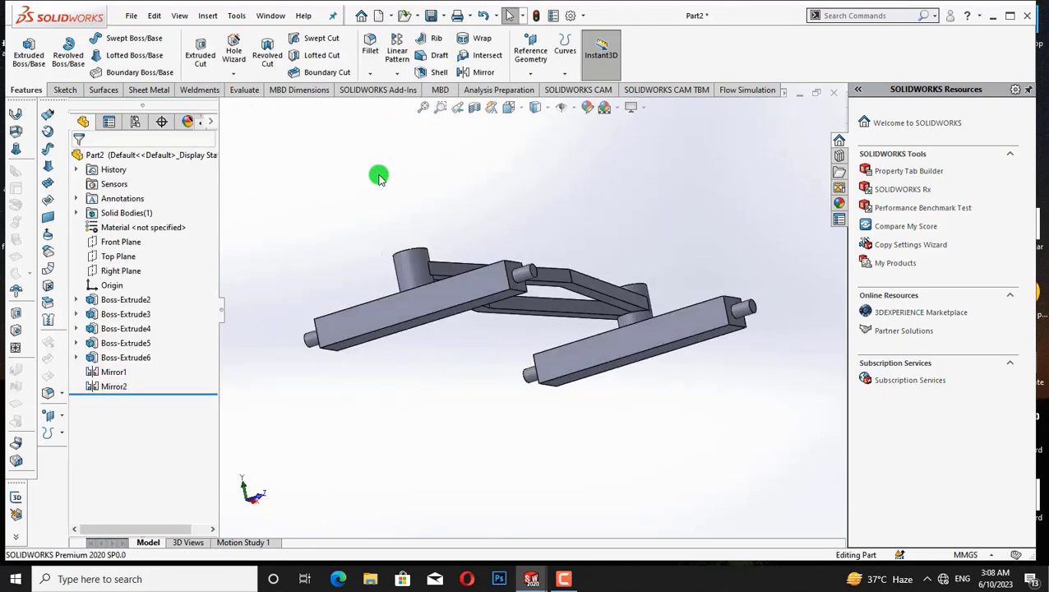
pyautogui.press('Down')
pyautogui.press('Down')
pyautogui.press('Up')
pyautogui.press('Up')
pyautogui.press('Down')
pyautogui.press('Left')
pyautogui.press('Left')
pyautogui.press('Left')
pyautogui.press('Down')
pyautogui.press('Down')
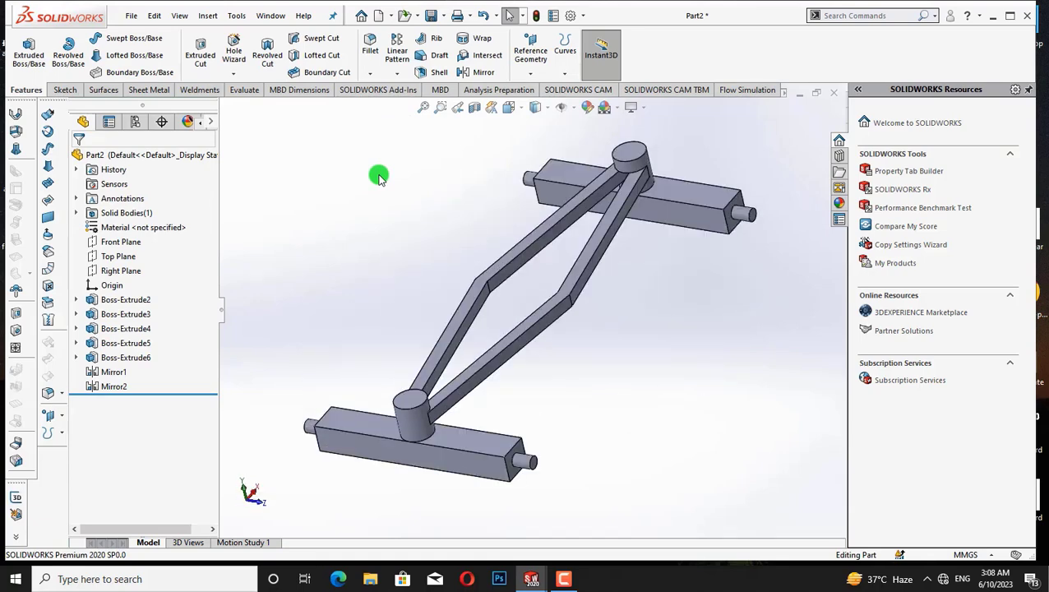
pyautogui.press('Right')
pyautogui.press('Up')
# Save the part on the Desktop under the file name chasis
pyautogui.click(134, 18)
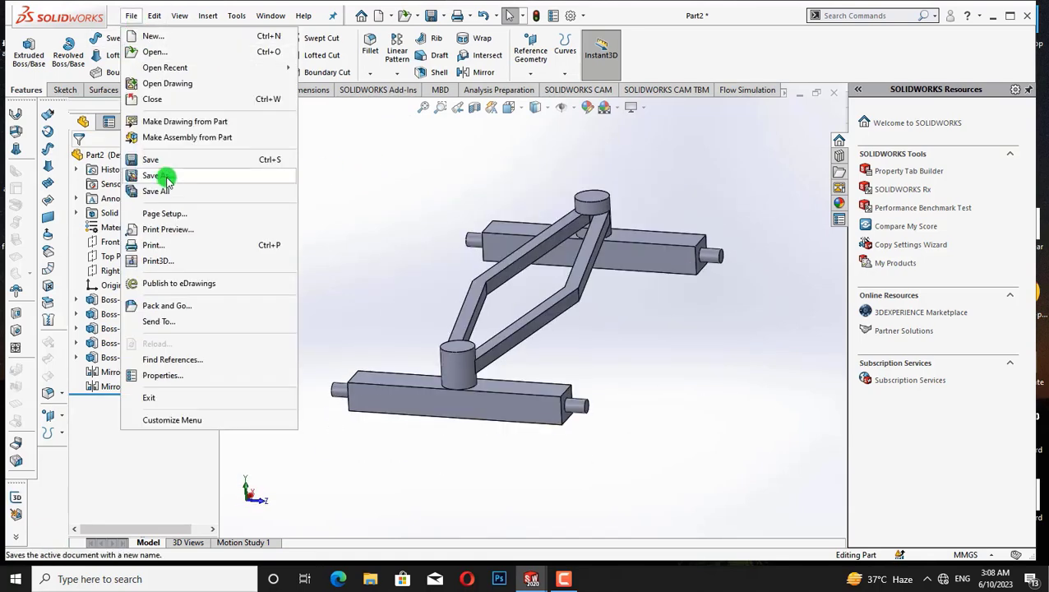
pyautogui.click(163, 175)
pyautogui.write('chasis')
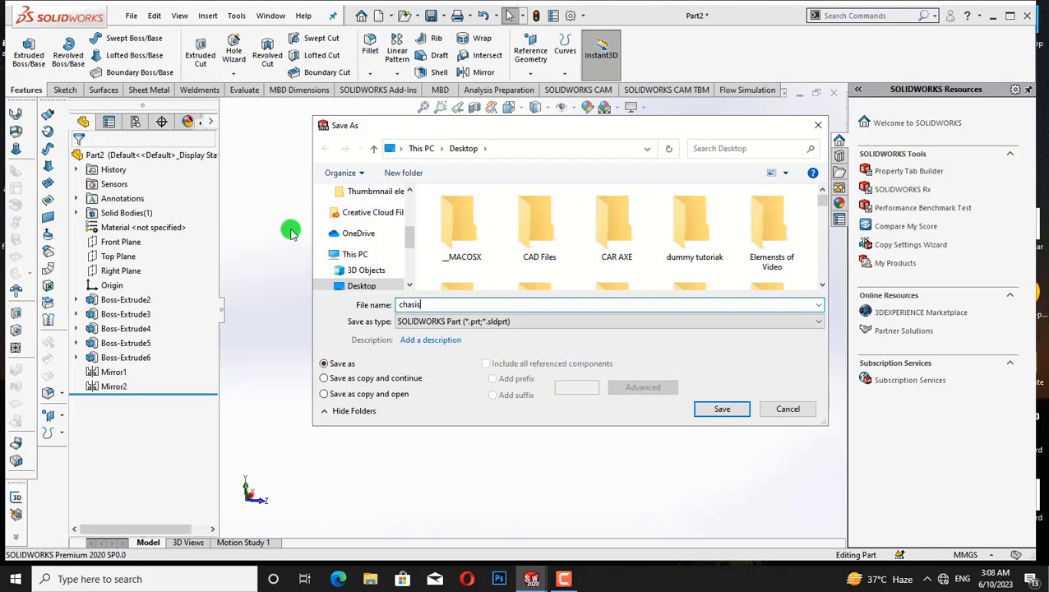
pyautogui.click(712, 405)
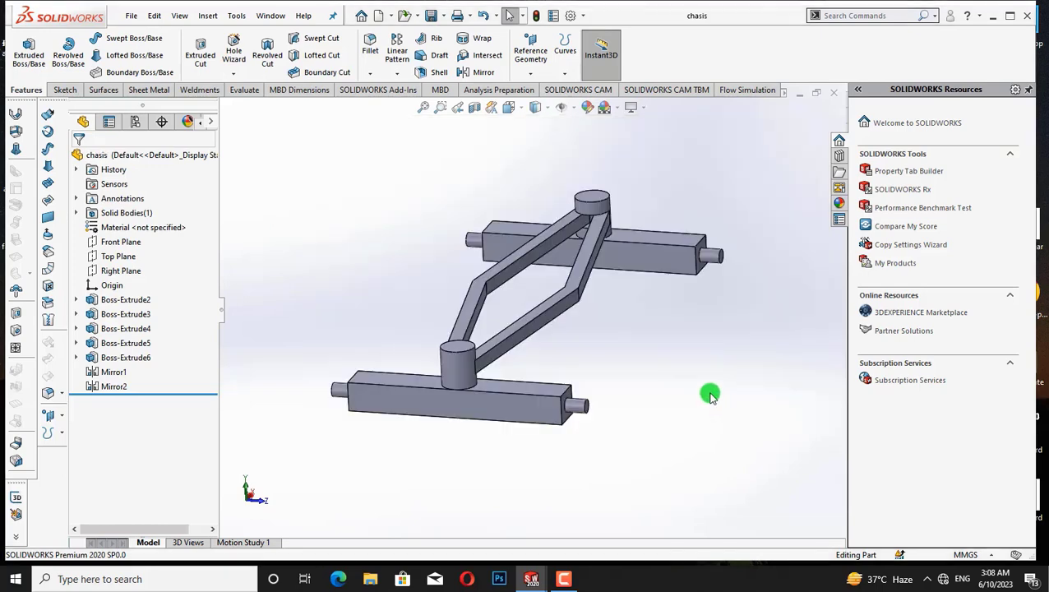
# Create a new part document and start a sketch on its Front Plane
pyautogui.click(131, 15)
pyautogui.click(146, 36)
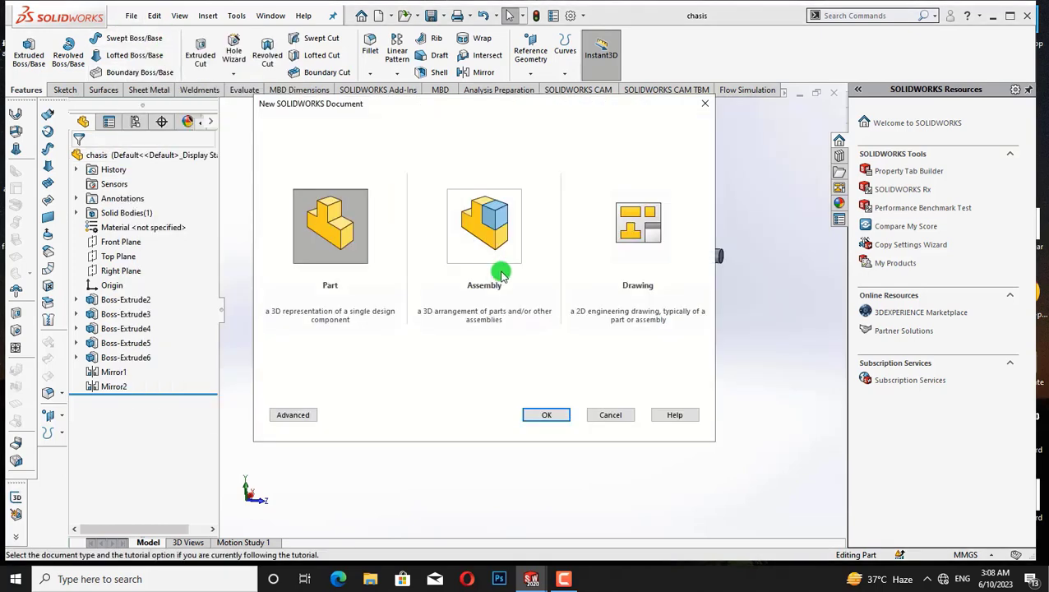
pyautogui.click(527, 418)
pyautogui.rightClick(123, 227)
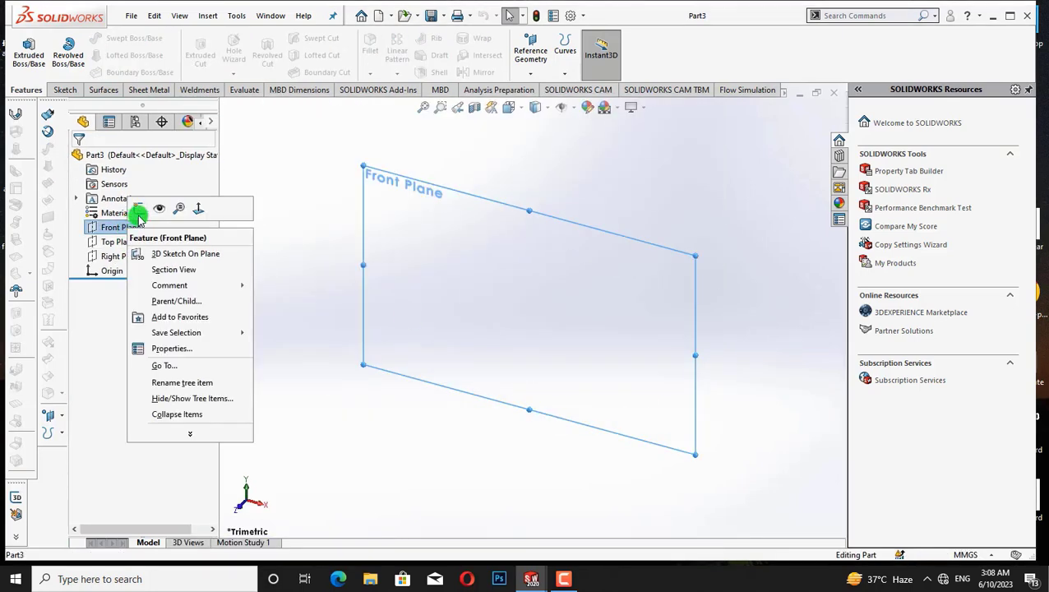
pyautogui.click(157, 205)
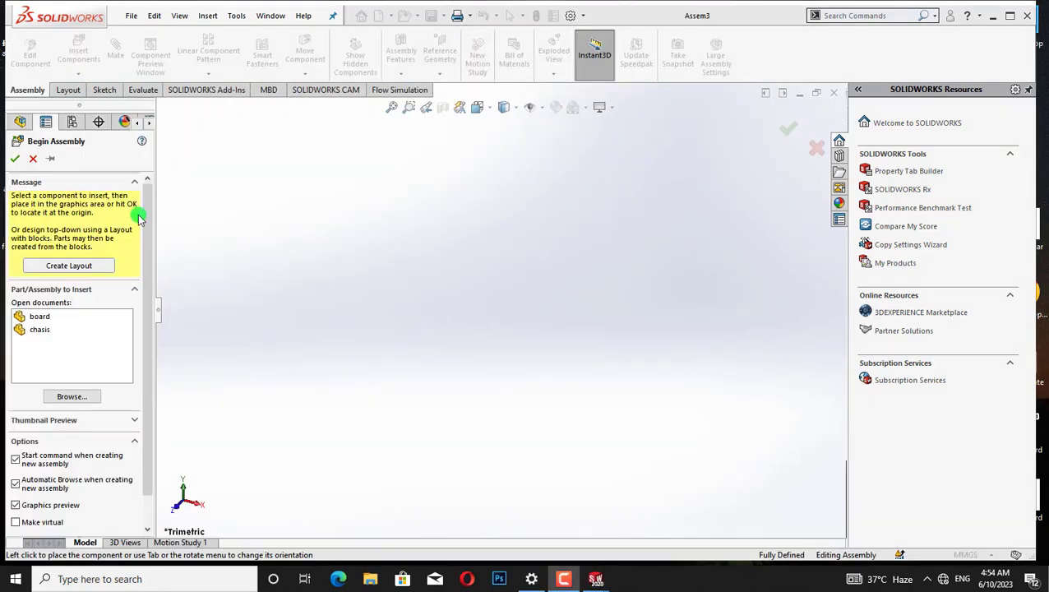
# Cancel component insertion in the empty assembly and create a new part document
pyautogui.click(34, 156)
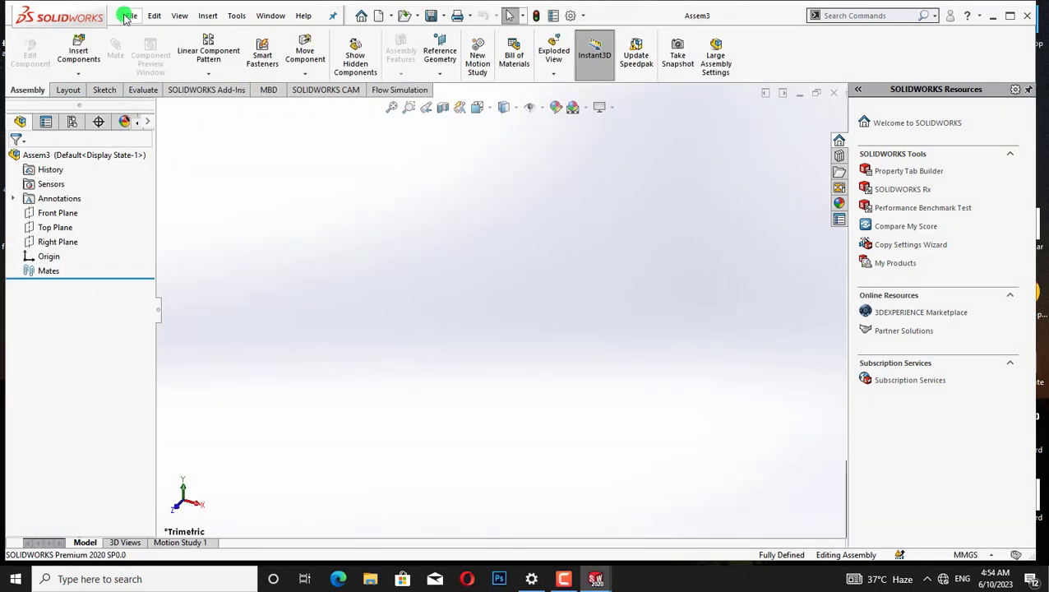
pyautogui.click(126, 17)
pyautogui.click(146, 35)
pyautogui.click(366, 257)
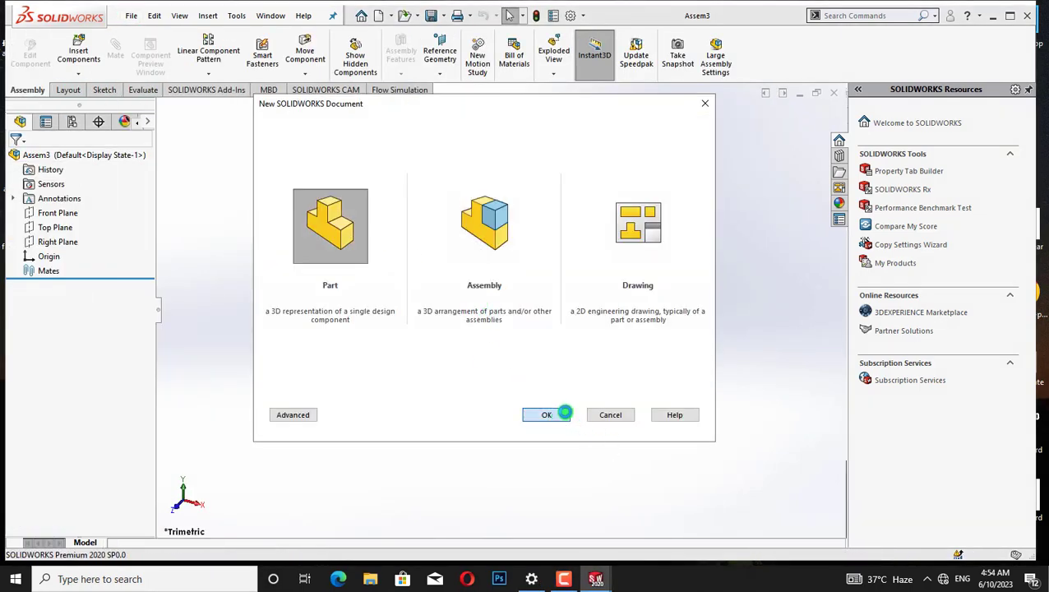
pyautogui.click(546, 415)
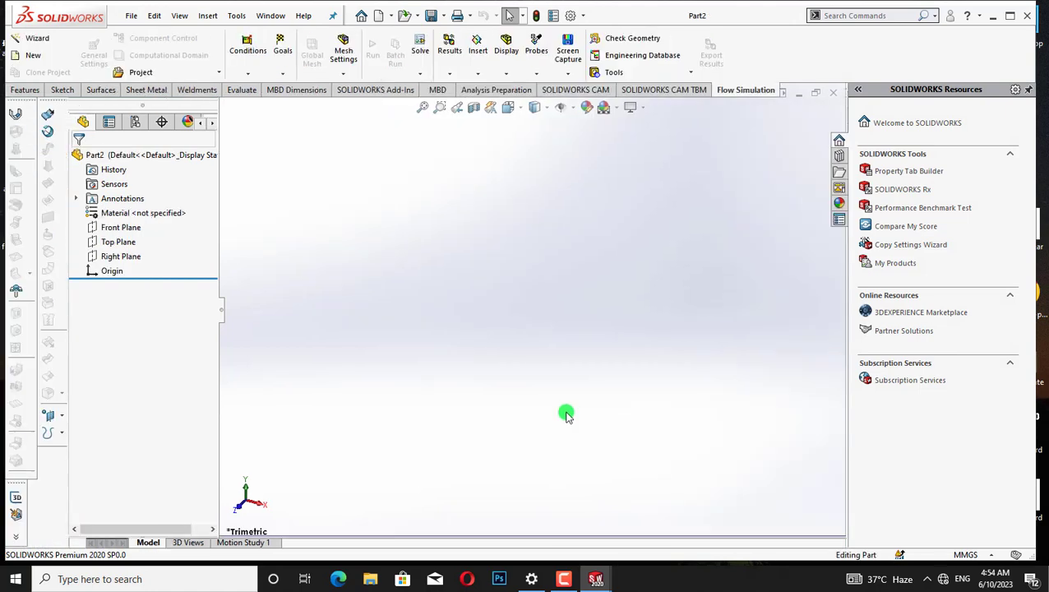
# Sketch a circle about 124 mm in diameter on the Front Plane, centred on the origin
pyautogui.rightClick(131, 227)
pyautogui.click(145, 213)
pyautogui.click(121, 45)
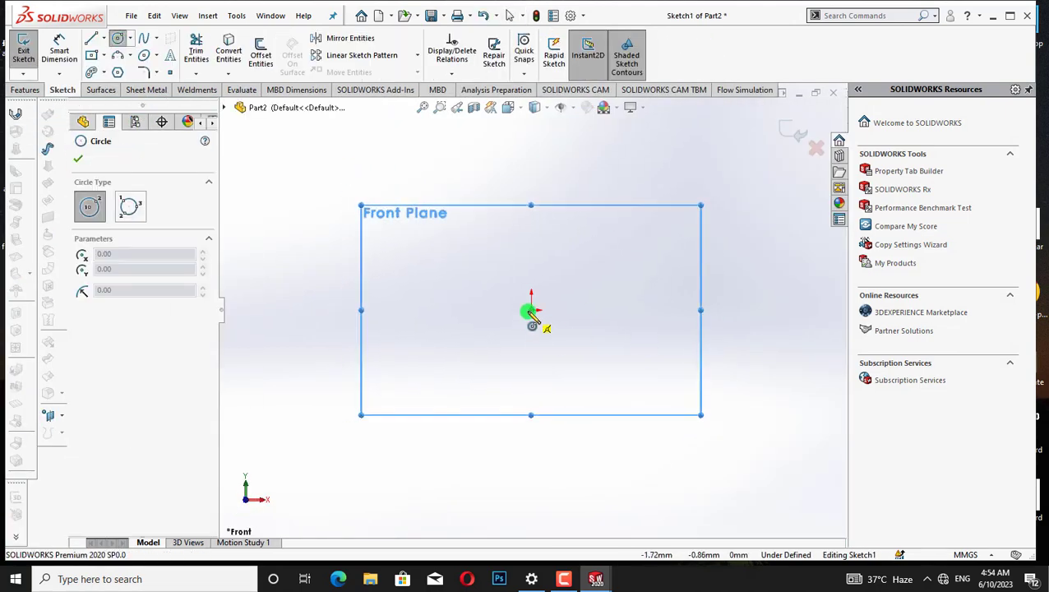
pyautogui.click(531, 310)
pyautogui.click(620, 387)
pyautogui.rightClick(726, 252)
pyautogui.click(750, 321)
# Dimension the circle with a diameter of 50 mm
pyautogui.click(70, 62)
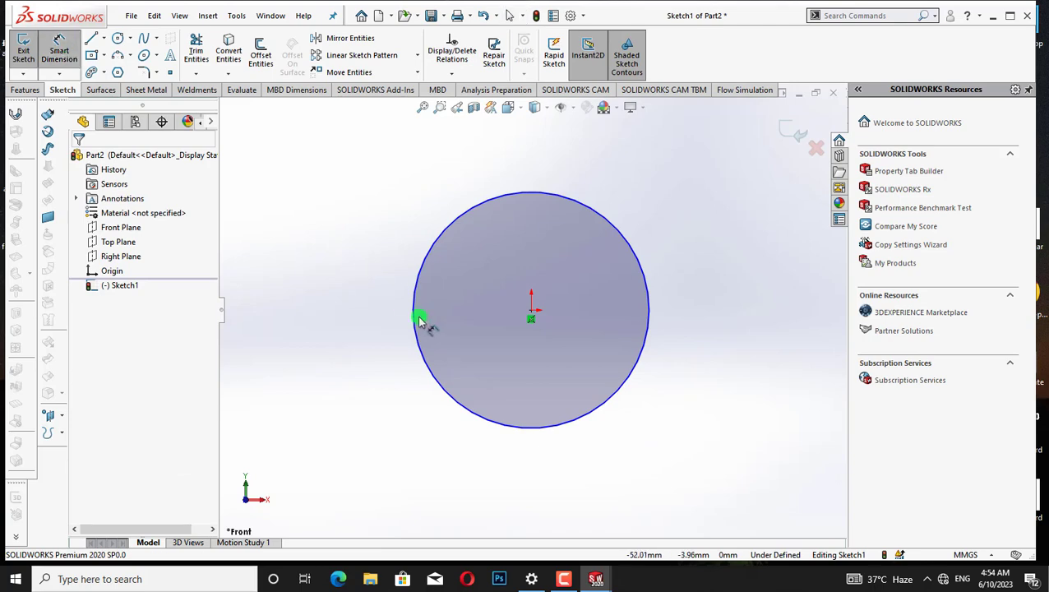
pyautogui.click(416, 319)
pyautogui.click(339, 304)
pyautogui.write('50')
pyautogui.press('Return')
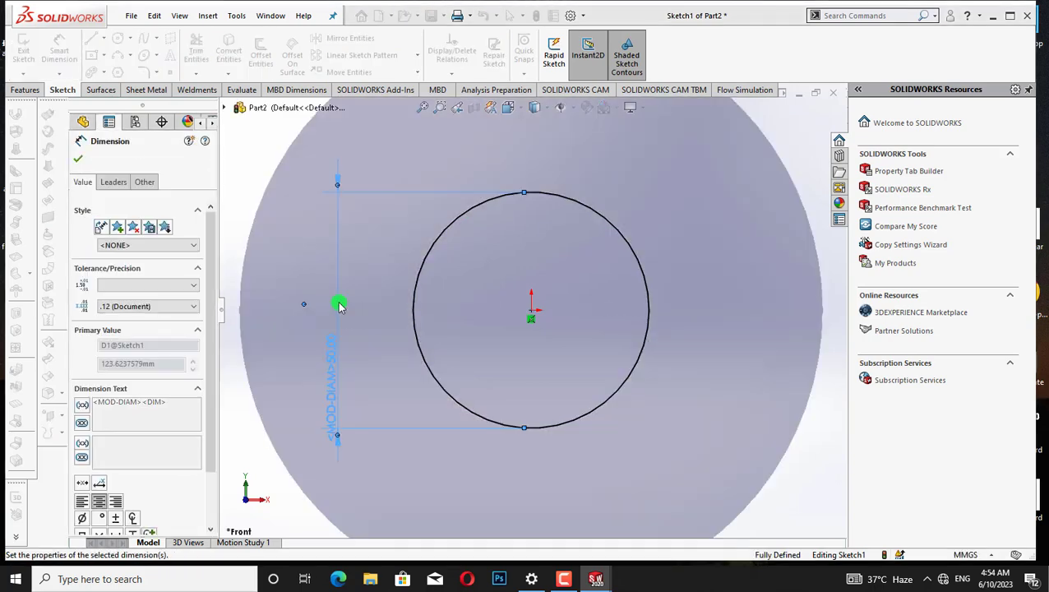
pyautogui.click(79, 161)
# Extrude the circle 20 mm with the Mid Plane end condition
pyautogui.click(27, 91)
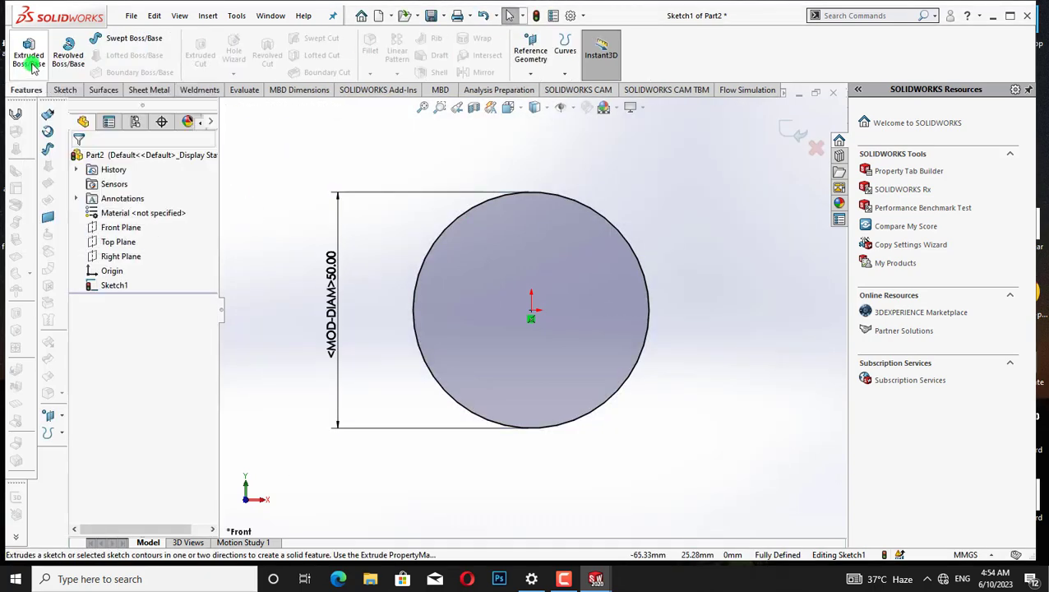
pyautogui.click(30, 65)
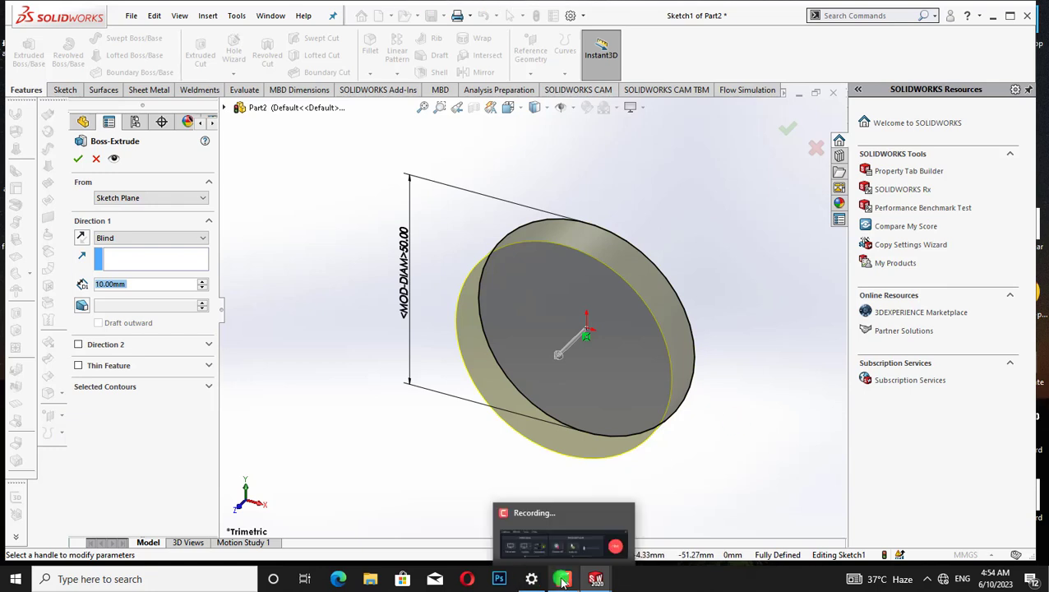
pyautogui.click(562, 580)
pyautogui.click(698, 227)
pyautogui.click(1018, 483)
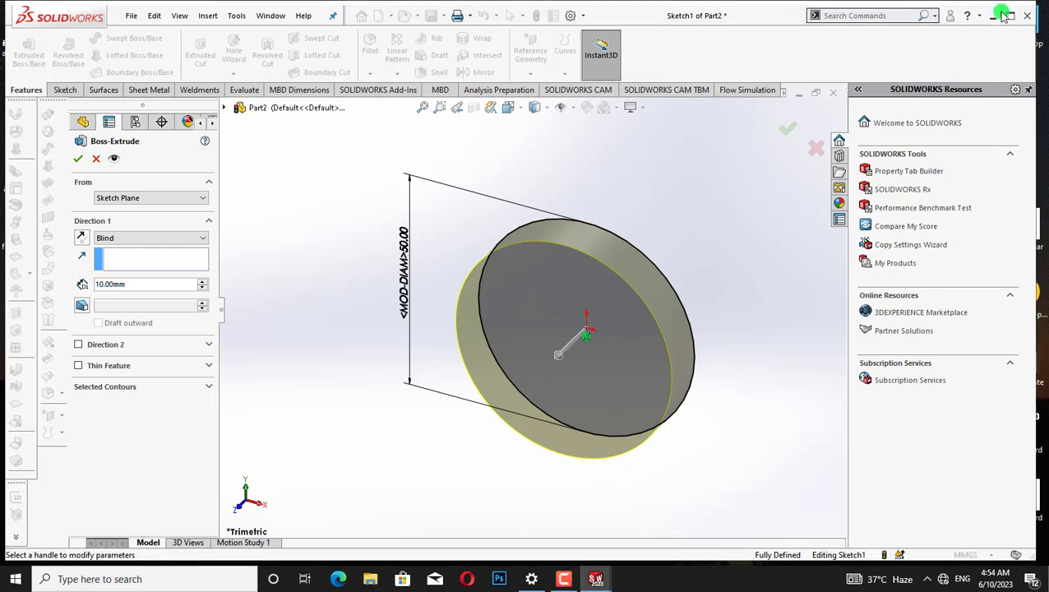
pyautogui.click(1010, 17)
pyautogui.click(147, 282)
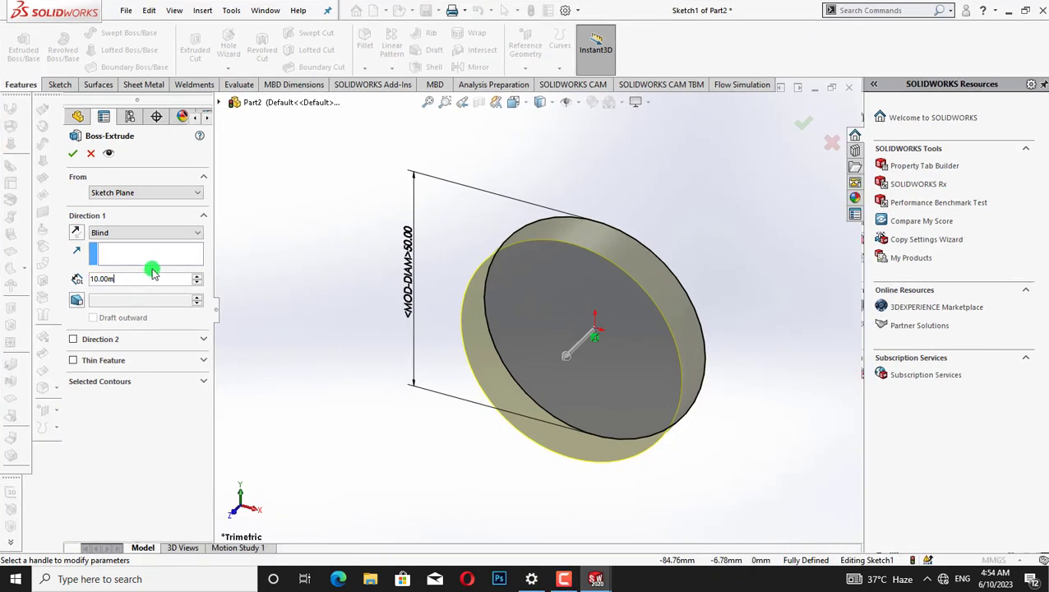
pyautogui.press('BackSpace')
pyautogui.press('BackSpace')
pyautogui.press('BackSpace')
pyautogui.press('BackSpace')
pyautogui.press('BackSpace')
pyautogui.press('BackSpace')
pyautogui.write('20')
pyautogui.press('Return')
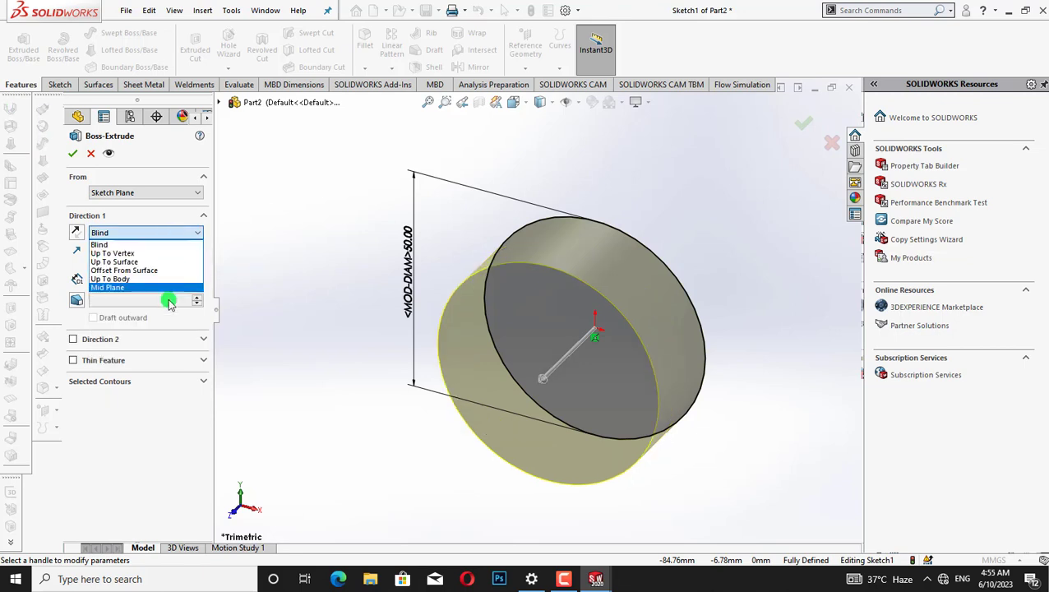
pyautogui.click(72, 153)
# On the Right Plane, sketch a connected line chain from beyond the disc's face inward: segments about 6 mm and 14 mm, plus a short vertical one
pyautogui.rightClick(115, 266)
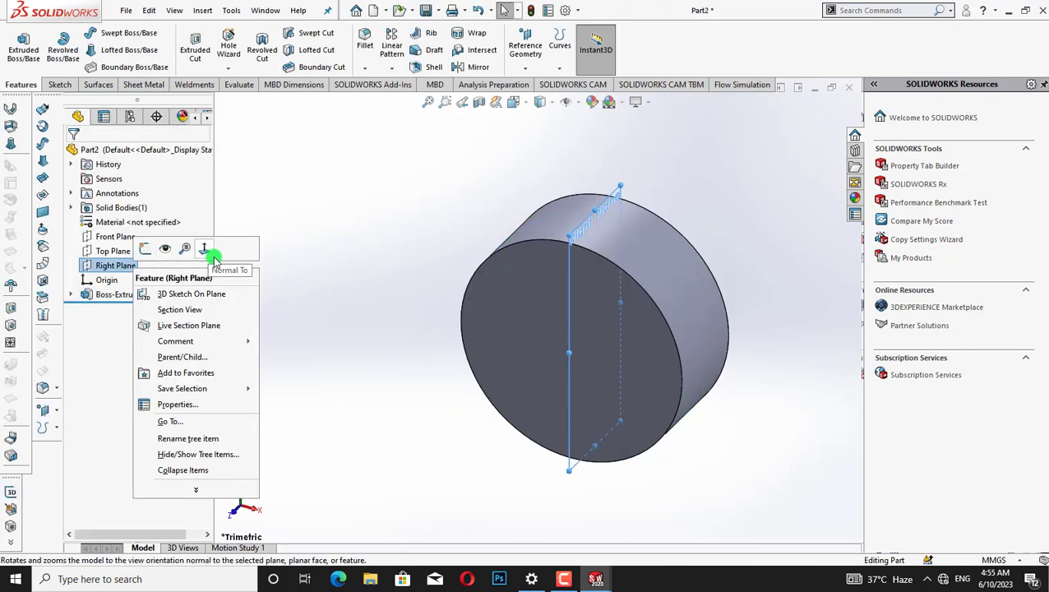
pyautogui.click(210, 253)
pyautogui.rightClick(95, 264)
pyautogui.click(125, 241)
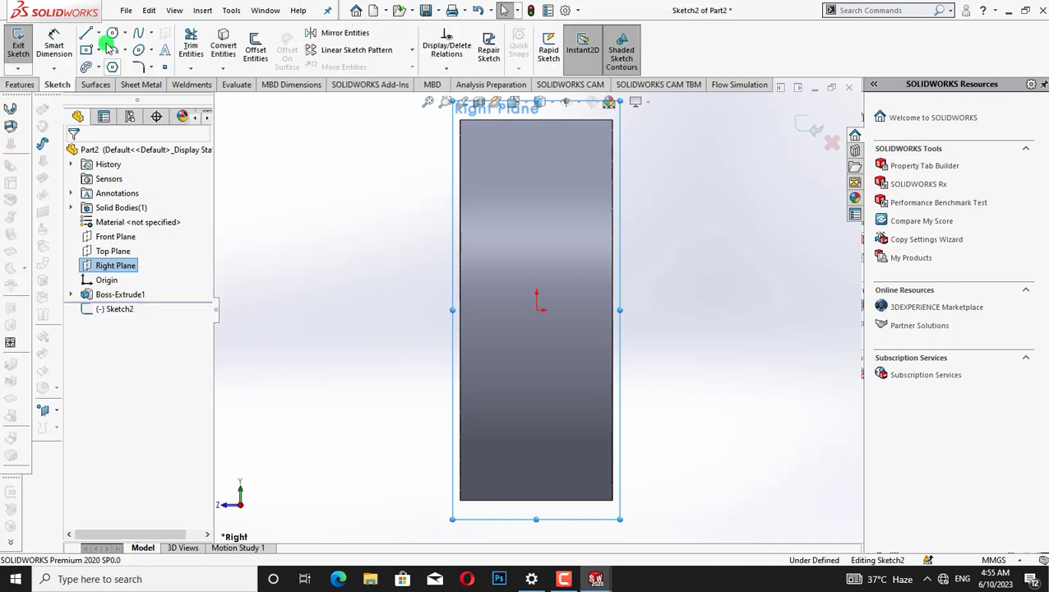
pyautogui.click(86, 36)
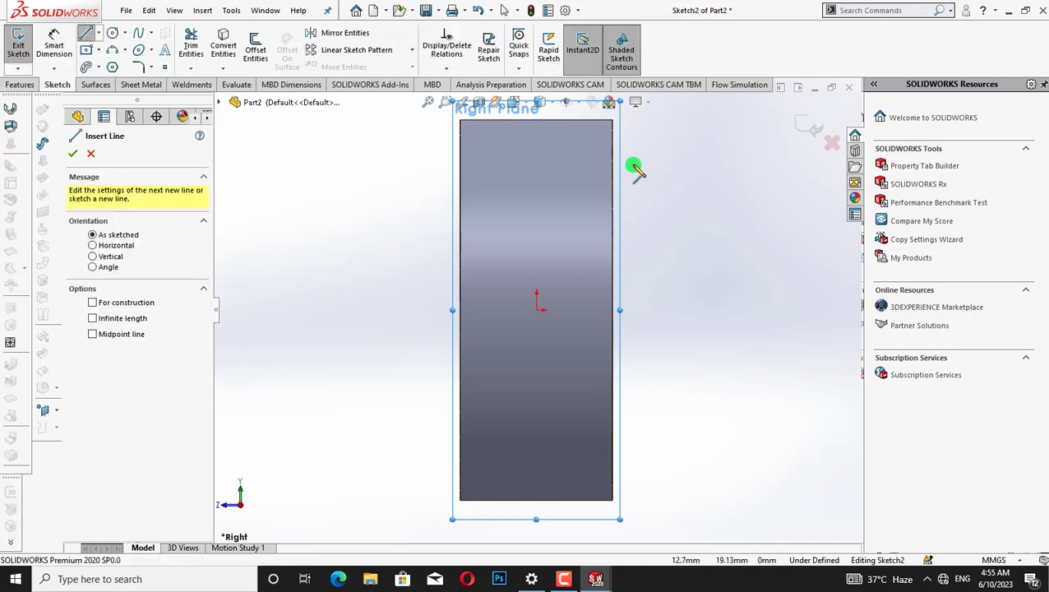
pyautogui.click(634, 157)
pyautogui.click(603, 189)
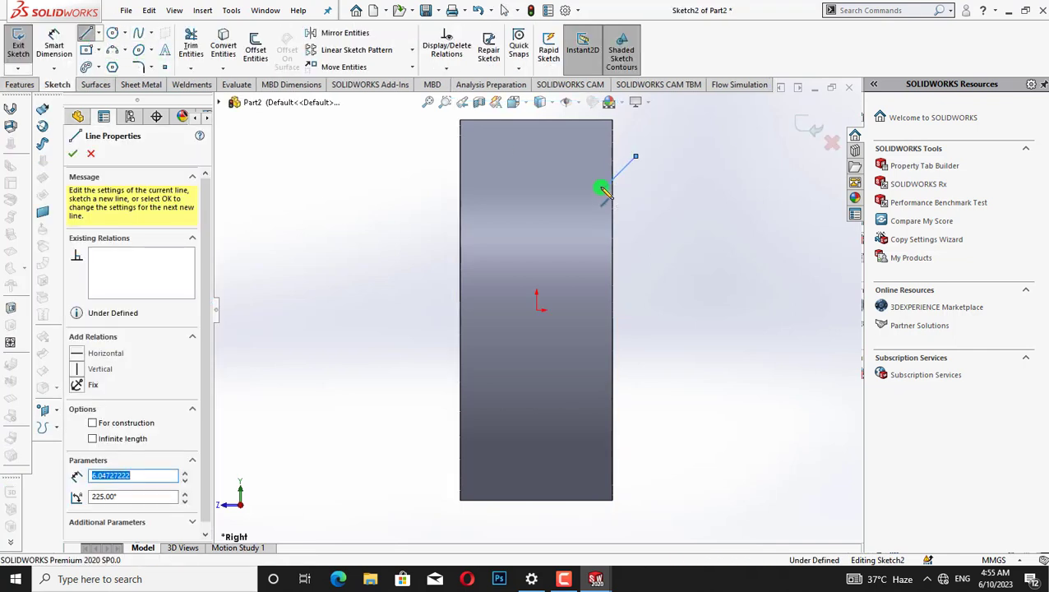
pyautogui.click(577, 292)
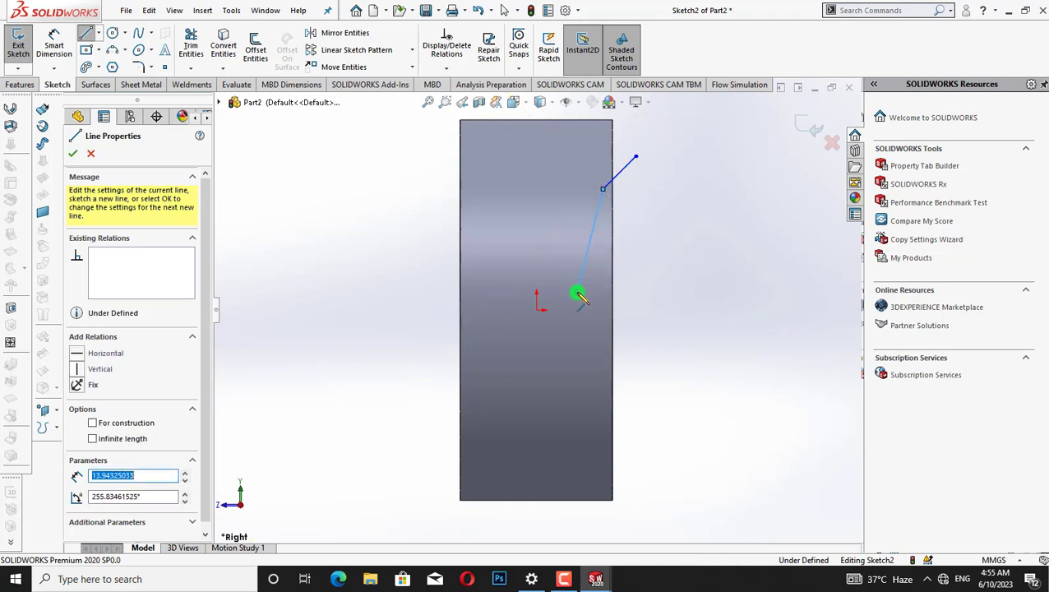
pyautogui.click(578, 313)
pyautogui.press('Escape')
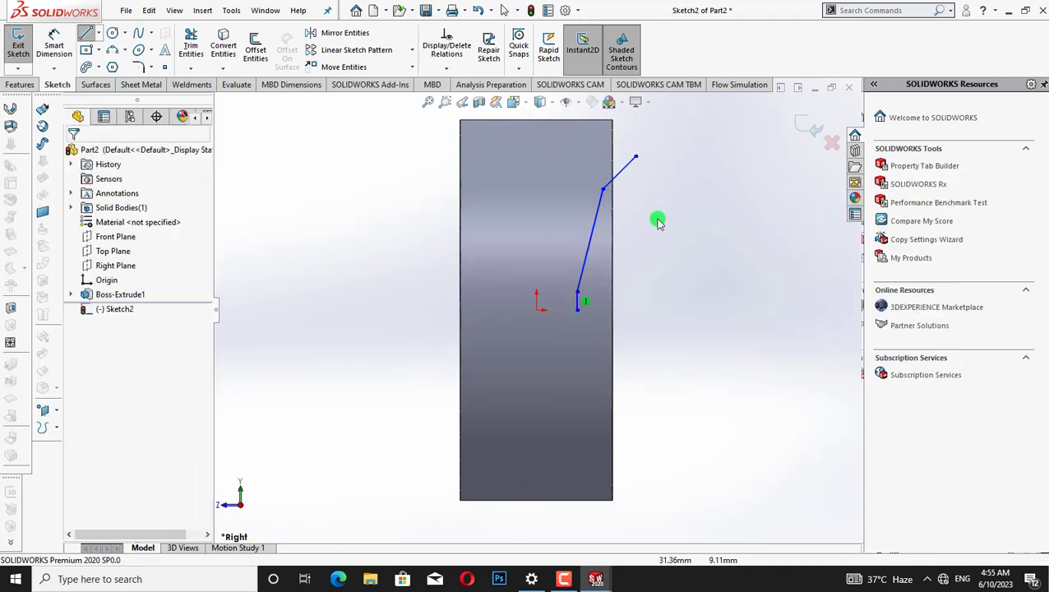
# Continue the profile from the chain's lower end with a horizontal line about 12 mm outward and a nearly vertical line up to the upper endpoint's level
pyautogui.click(577, 310)
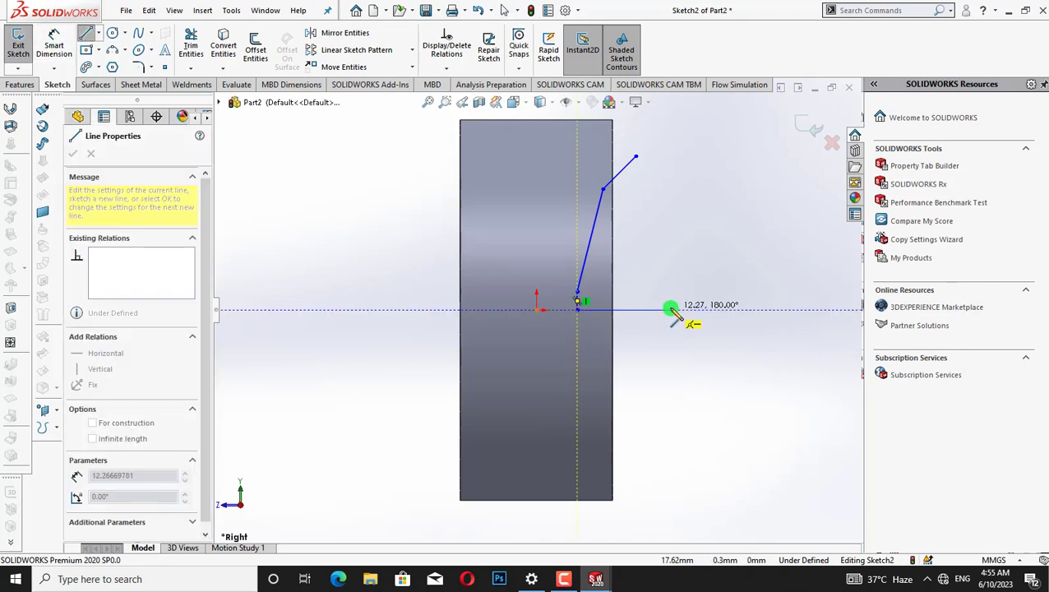
pyautogui.click(670, 309)
pyautogui.click(665, 156)
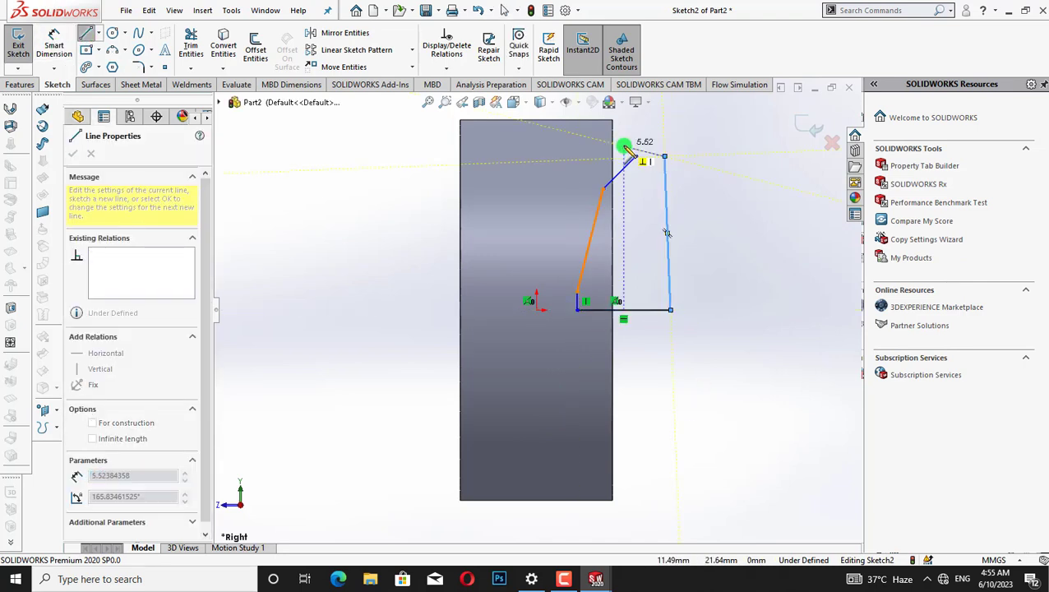
# Try to close the profile's upper side with a horizontal line about 4.3 mm long and reposition its loose endpoint
pyautogui.rightClick(703, 177)
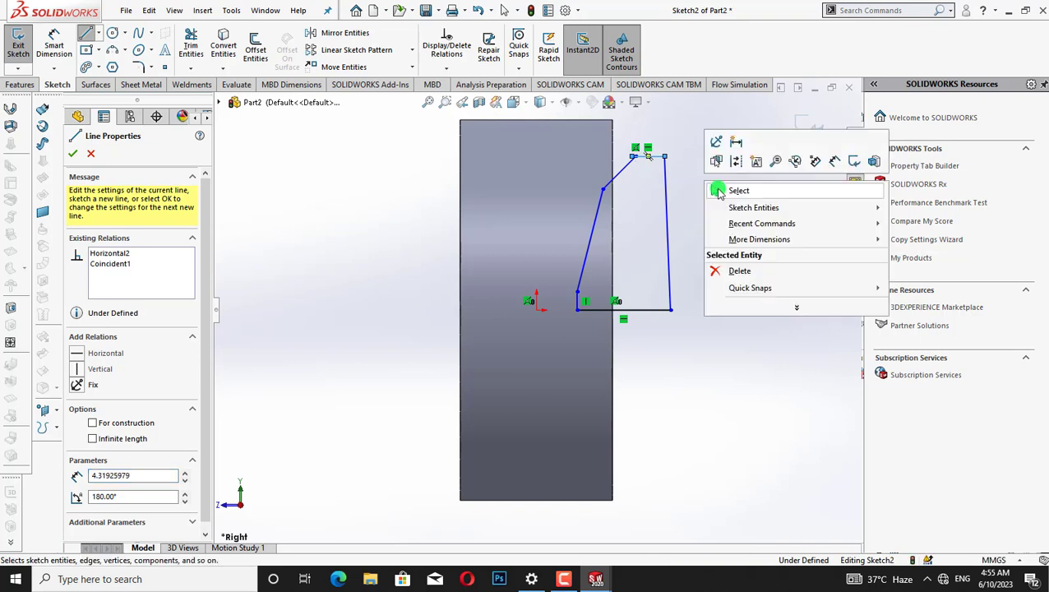
pyautogui.click(721, 191)
pyautogui.moveTo(632, 156); pyautogui.dragTo(654, 143)
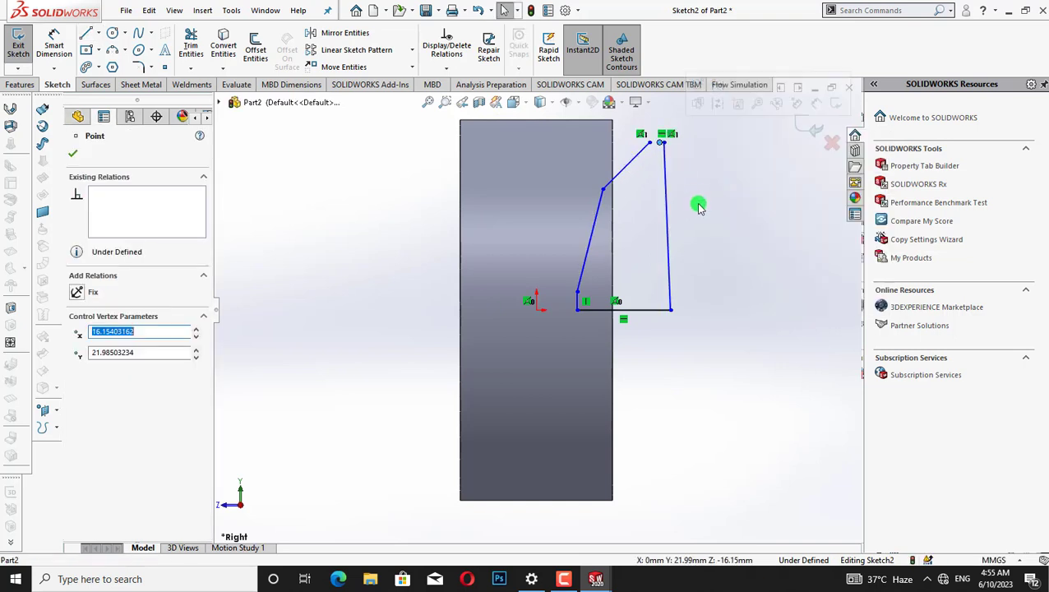
pyautogui.click(703, 204)
pyautogui.hotkey('ctrl', 'z')
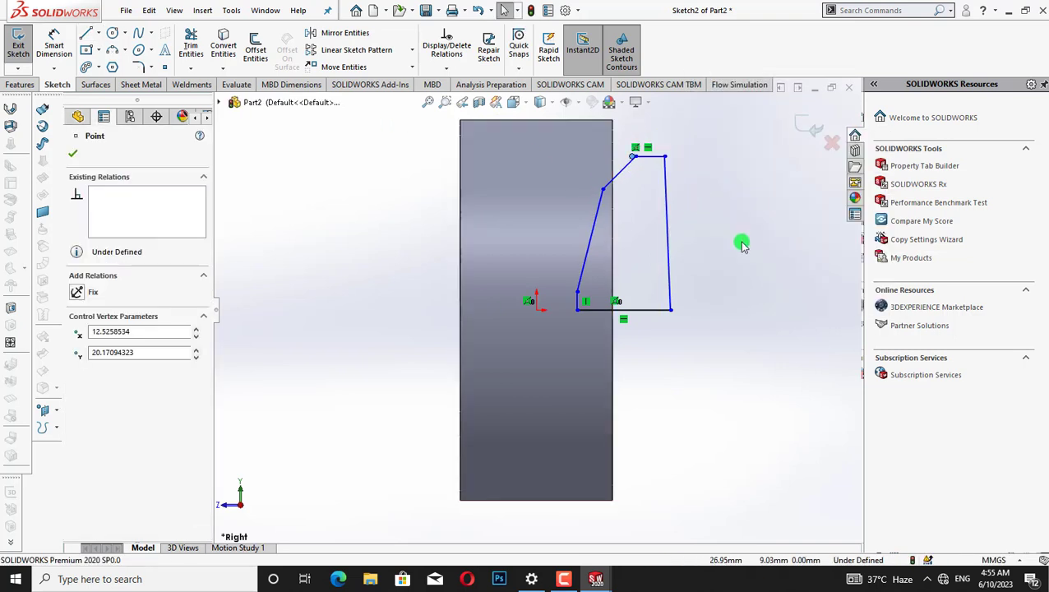
pyautogui.hotkey('ctrl', 'z')
# Close the profile with a horizontal line joining its two upper endpoints
pyautogui.click(87, 34)
pyautogui.click(635, 156)
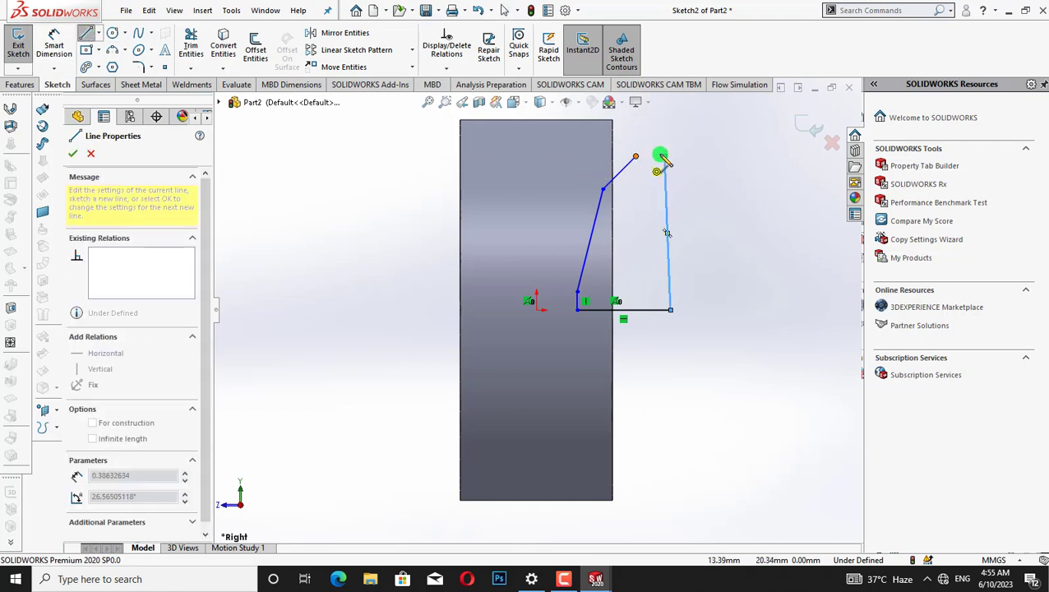
pyautogui.click(664, 156)
pyautogui.press('Escape')
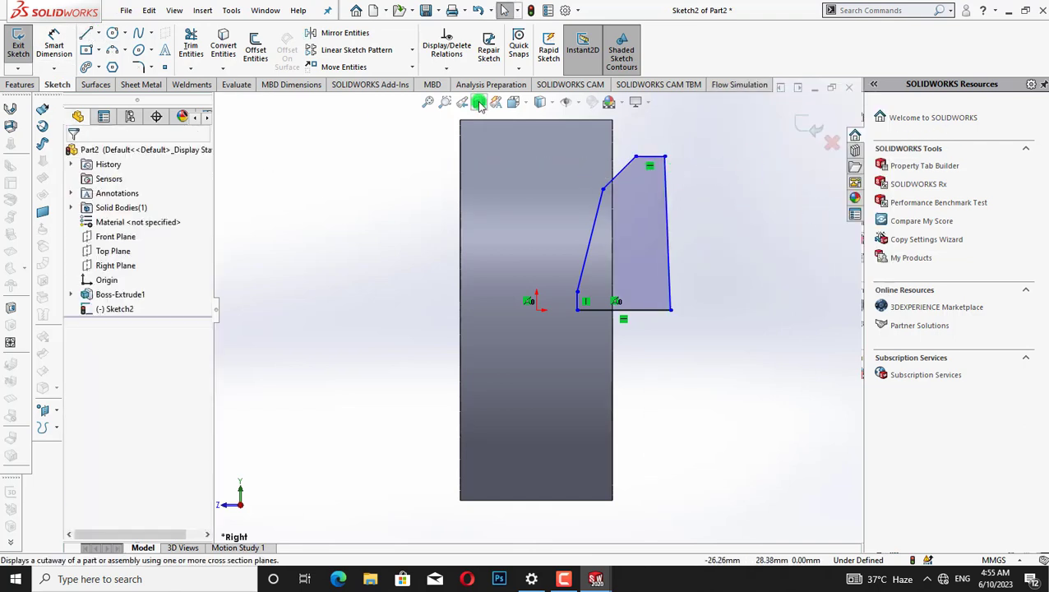
# Show the temporary axes and make a 360° revolved cut of the profile about the disc's centre axis
pyautogui.click(575, 102)
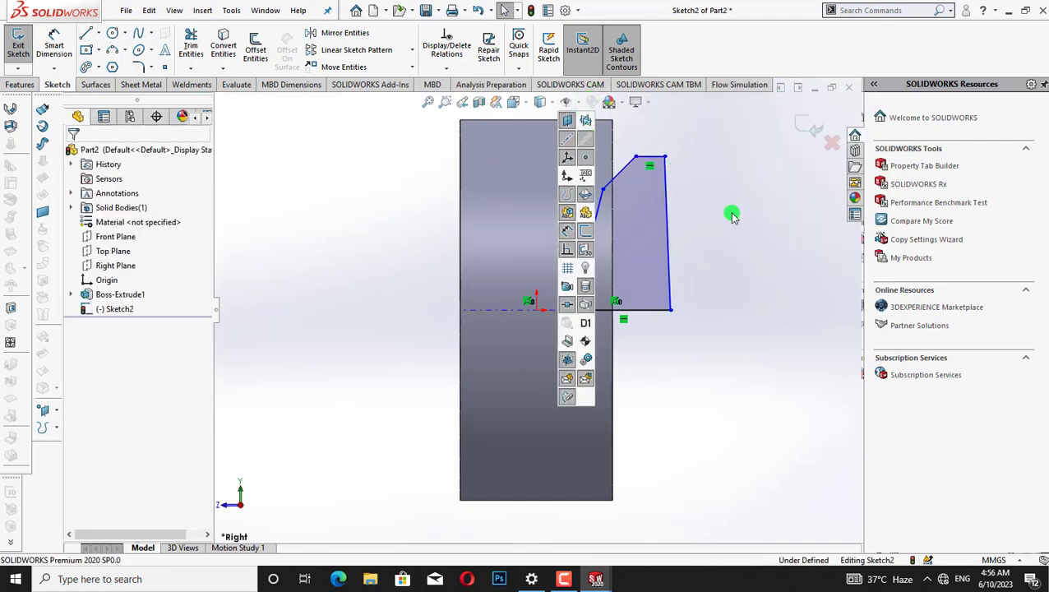
pyautogui.click(33, 86)
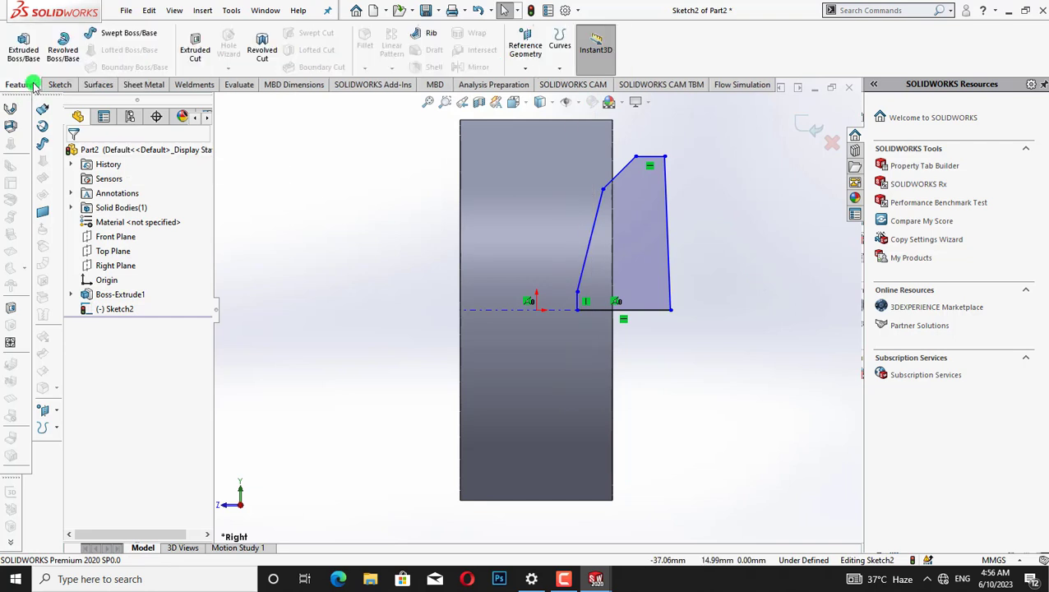
pyautogui.click(255, 54)
pyautogui.click(520, 309)
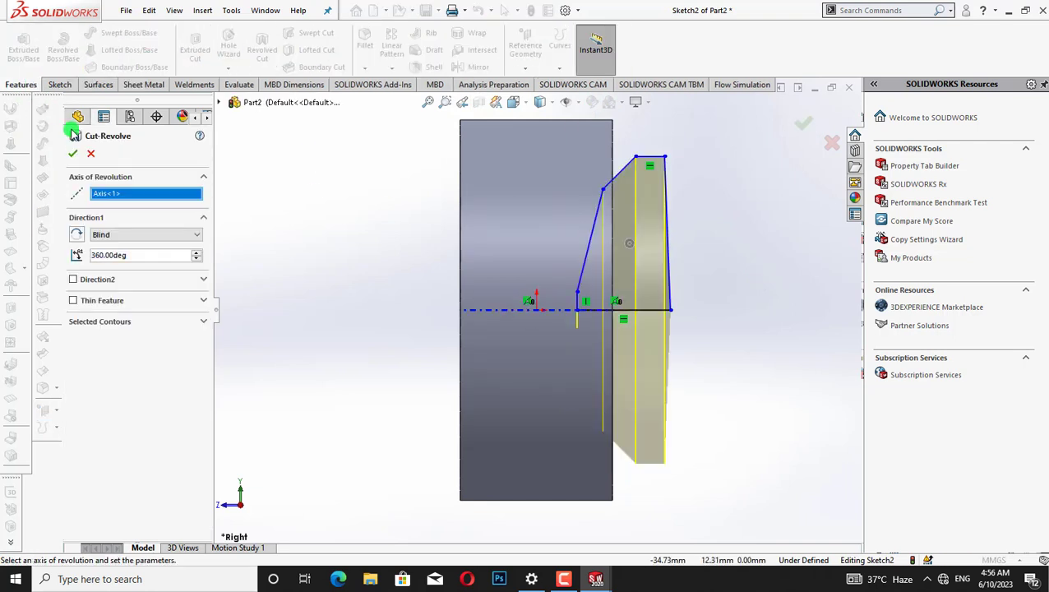
pyautogui.click(73, 154)
# Fillet the disc's outer edge on the recessed side with a 5 mm radius
pyautogui.hotkey('ctrl', '2')
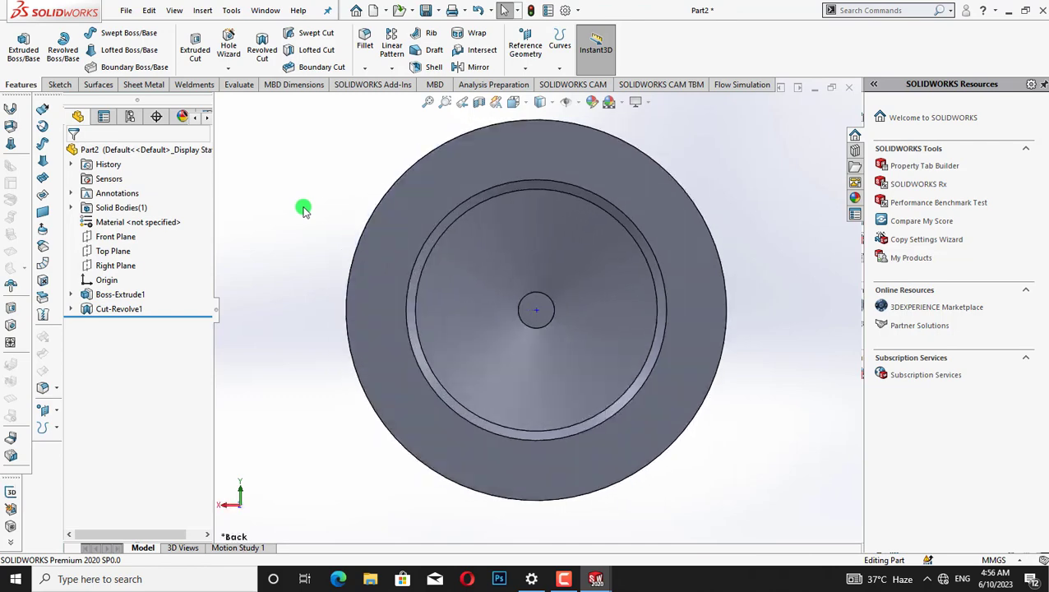
pyautogui.press('Down')
pyautogui.press('Down')
pyautogui.press('Down')
pyautogui.press('Up')
pyautogui.press('Down')
pyautogui.click(366, 59)
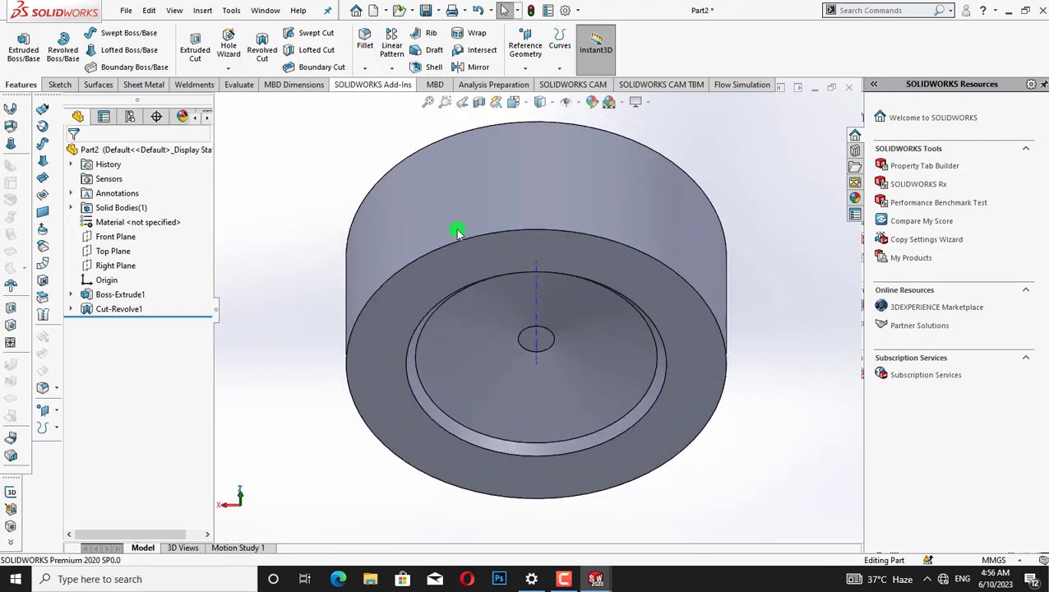
pyautogui.click(467, 236)
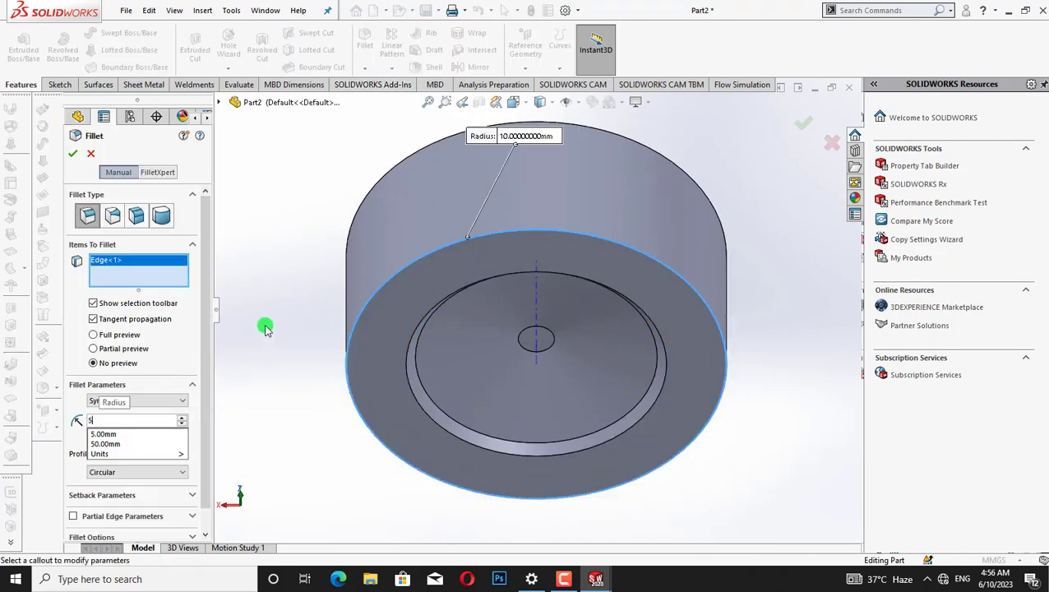
pyautogui.click(73, 154)
pyautogui.click(285, 231)
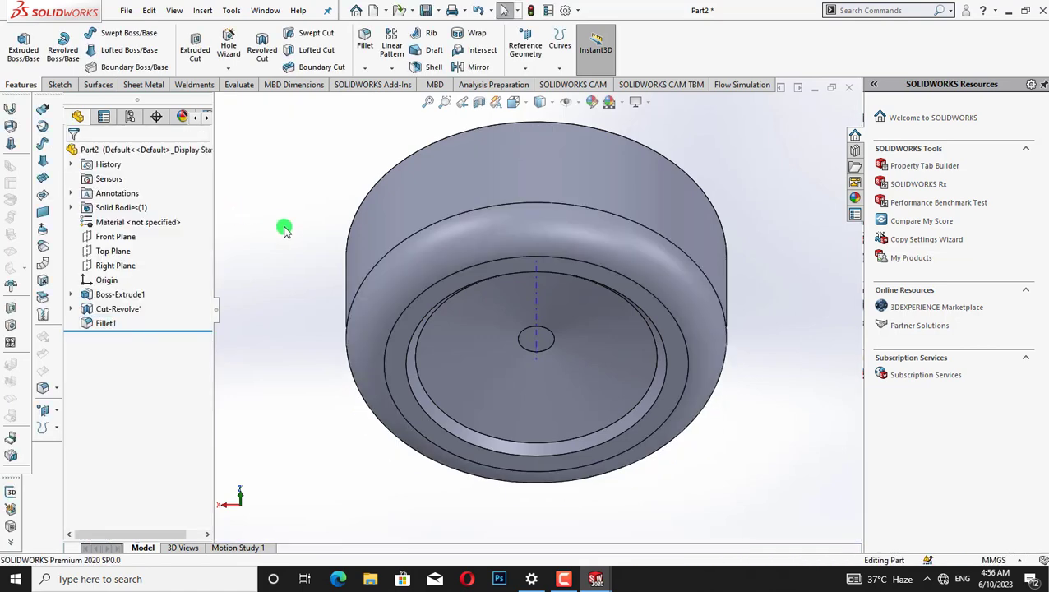
# Fillet the outer edge of the disc's opposite, flat side with a 5 mm radius
pyautogui.press('Up')
pyautogui.press('Up')
pyautogui.press('Up')
pyautogui.press('Right')
pyautogui.press('Right')
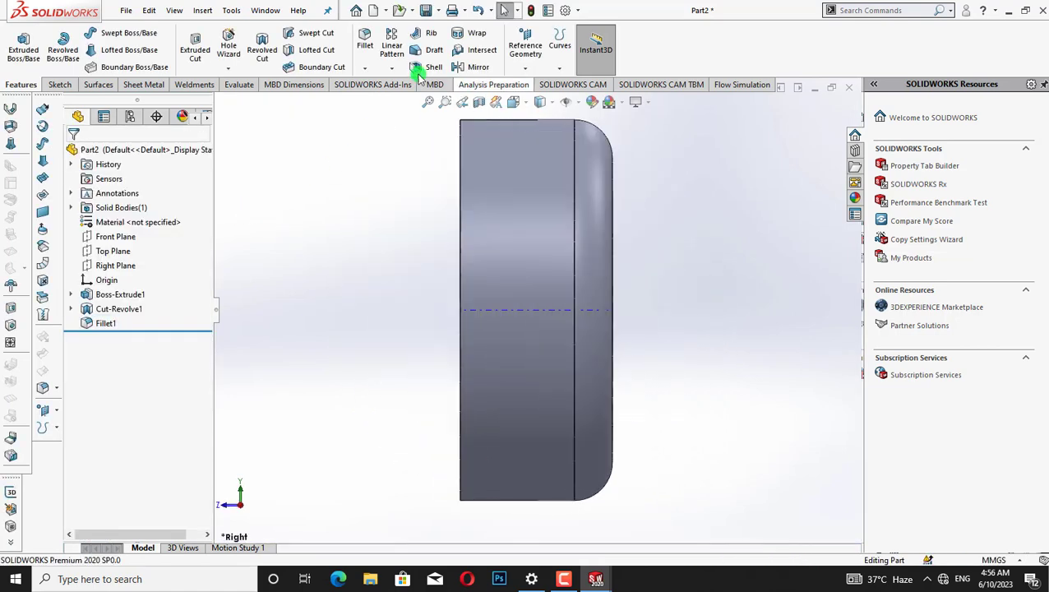
pyautogui.click(364, 68)
pyautogui.click(377, 97)
pyautogui.click(460, 187)
pyautogui.click(73, 154)
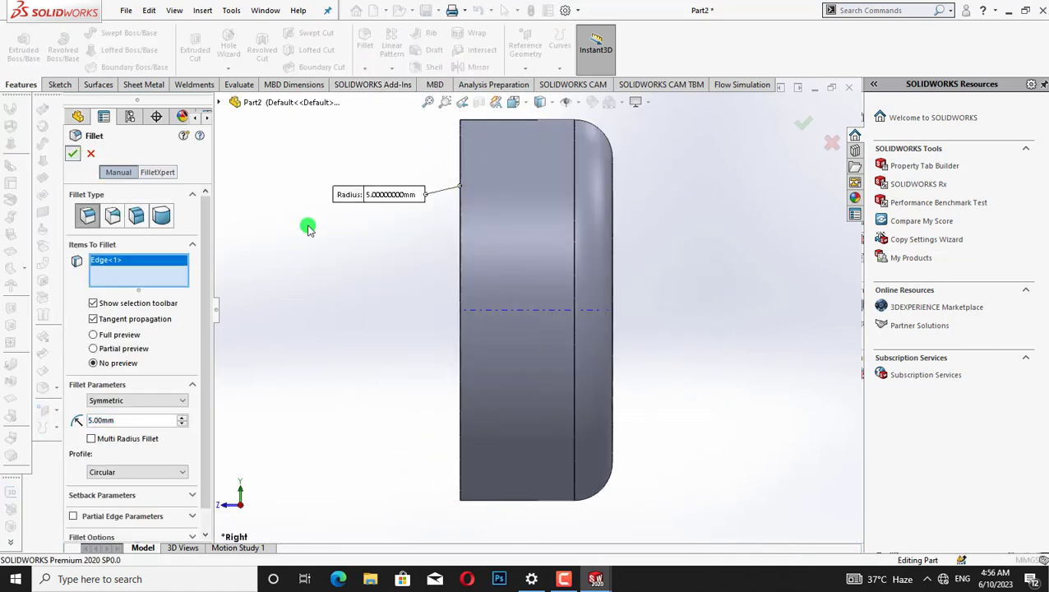
# Sketch a circle about 7 mm in diameter on the disc's flat face opposite the recess, centred on the origin
pyautogui.press('Left')
pyautogui.press('Left')
pyautogui.press('Right')
pyautogui.press('Left')
pyautogui.press('Left')
pyautogui.press('Left')
pyautogui.press('Left')
pyautogui.press('Left')
pyautogui.press('Left')
pyautogui.press('Left')
pyautogui.press('Left')
pyautogui.press('Left')
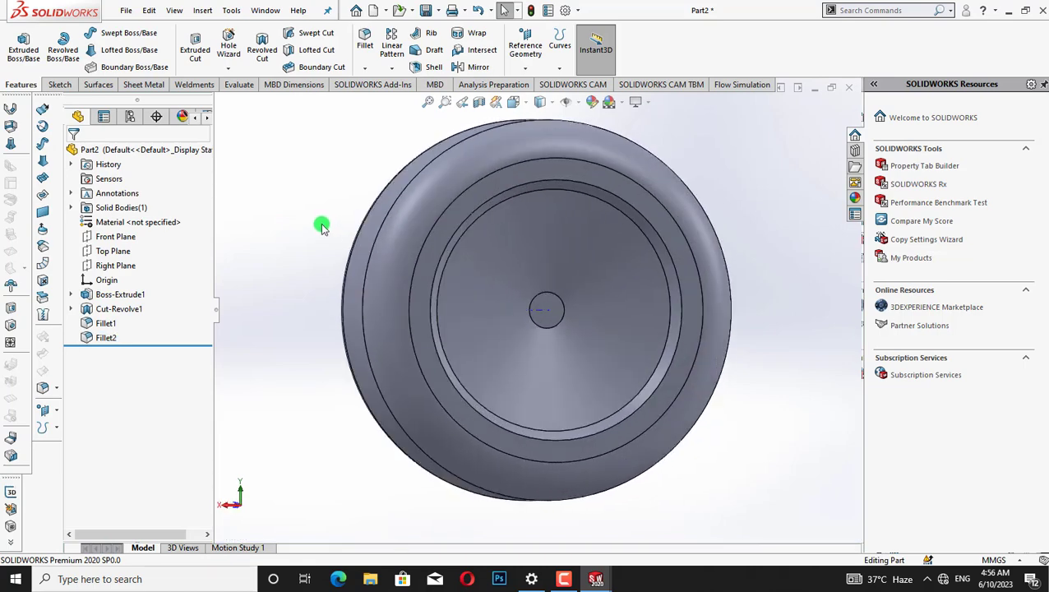
pyautogui.rightClick(472, 236)
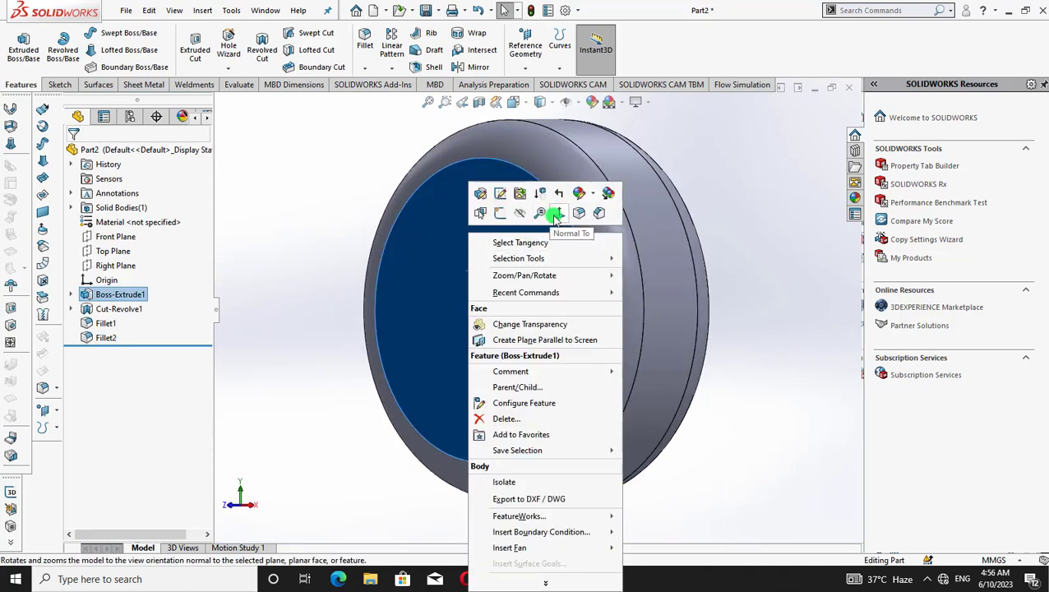
pyautogui.click(559, 213)
pyautogui.rightClick(516, 237)
pyautogui.click(552, 214)
pyautogui.click(113, 33)
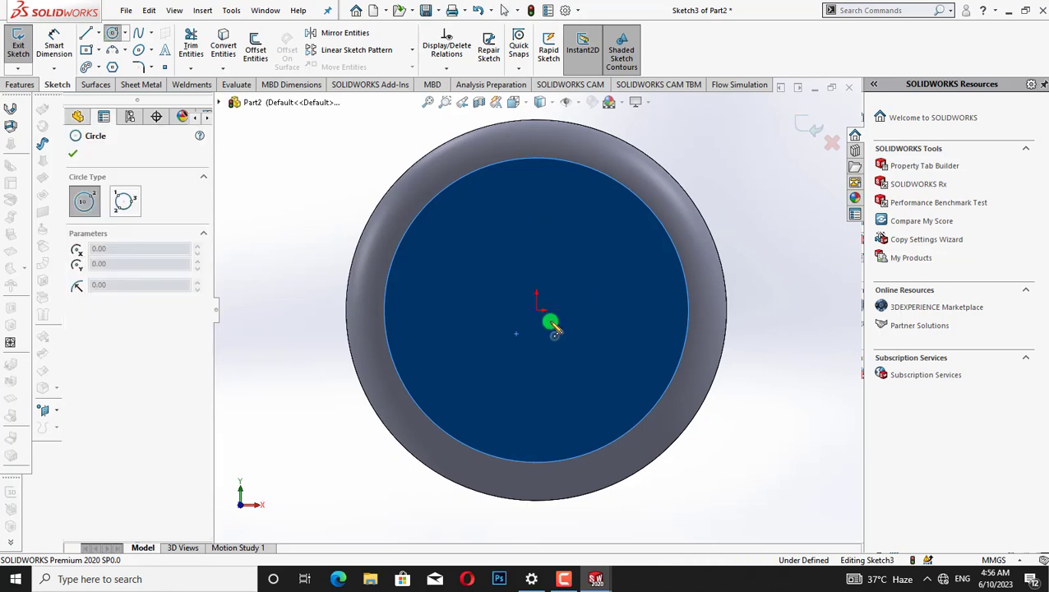
pyautogui.click(536, 310)
pyautogui.click(564, 317)
# Dimension the central circle on the disc's flat face to a 10 mm diameter
pyautogui.click(54, 45)
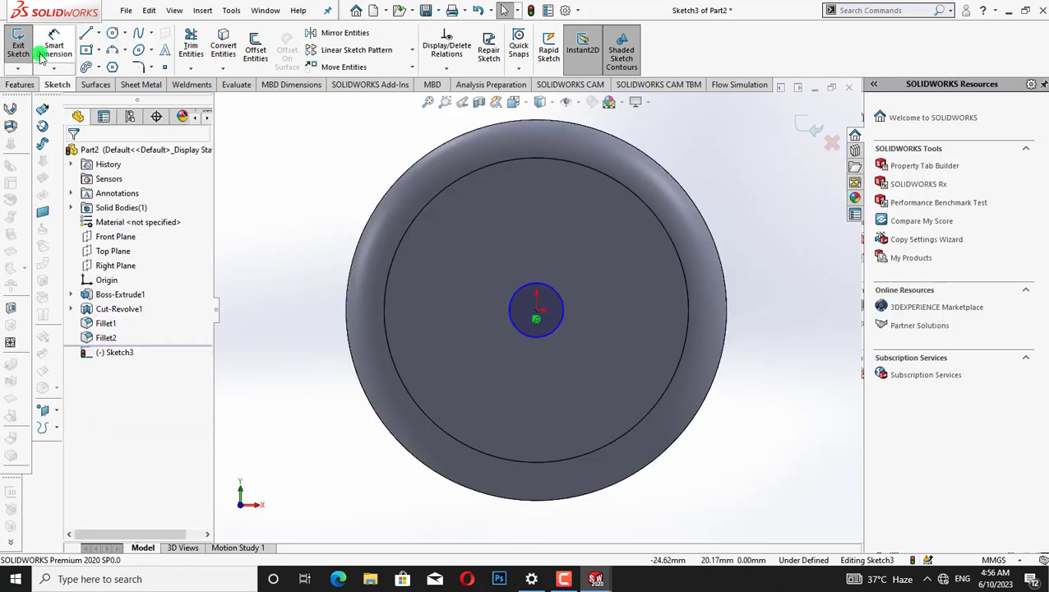
pyautogui.click(518, 331)
pyautogui.click(319, 332)
pyautogui.write('11')
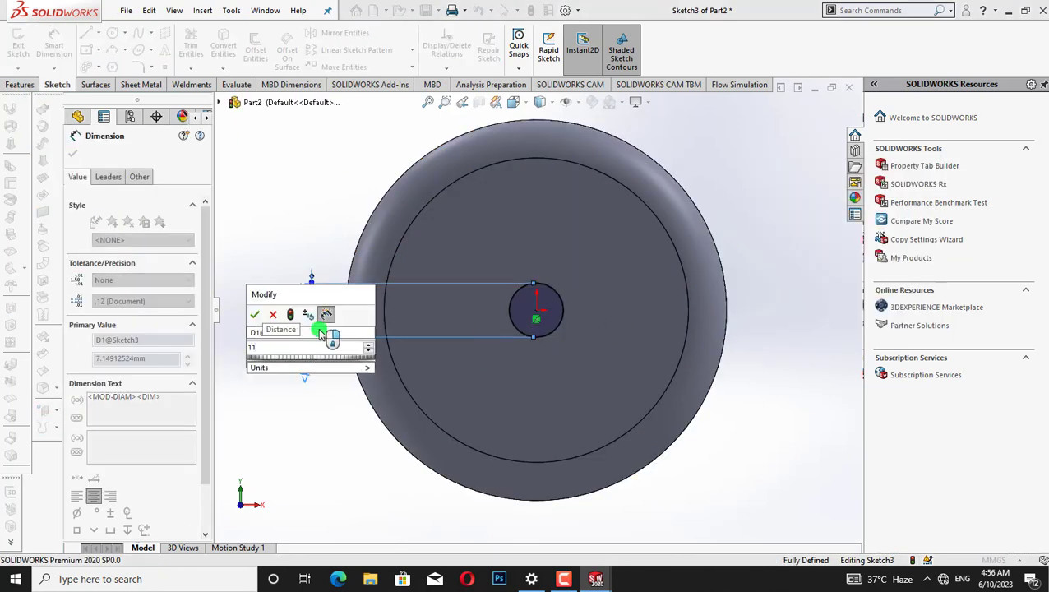
pyautogui.write('0')
pyautogui.press('Return')
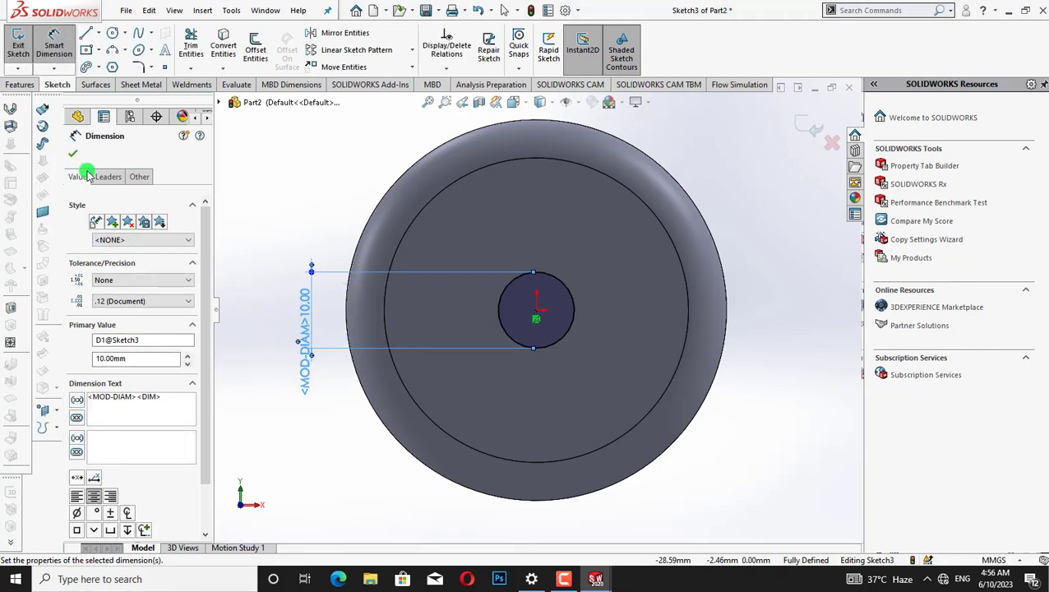
pyautogui.click(72, 154)
# Make a blind extruded cut 15 mm deep into the wheel from the 10 mm circle
pyautogui.click(23, 85)
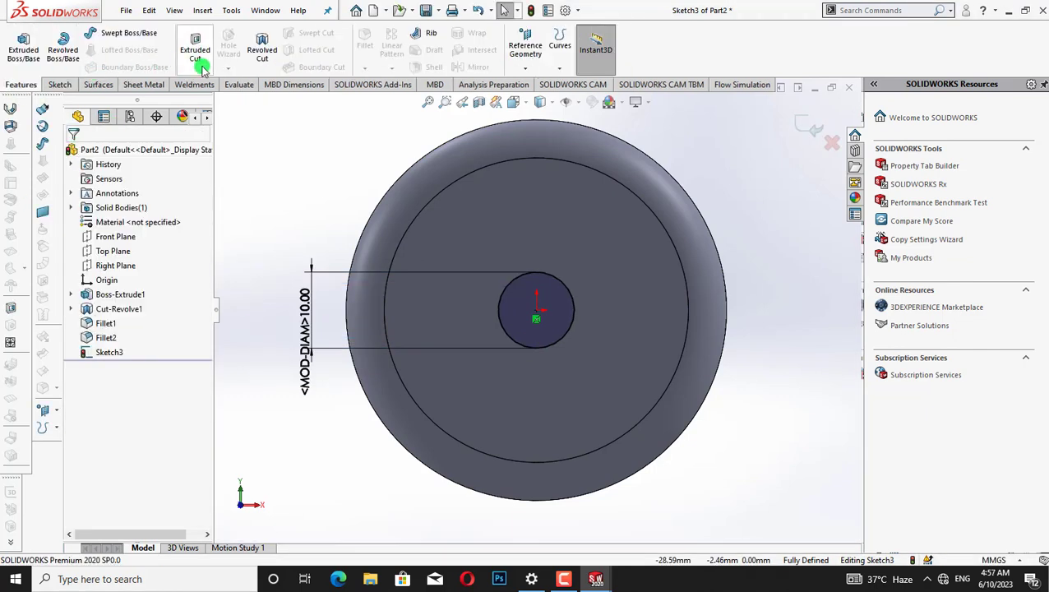
pyautogui.click(195, 49)
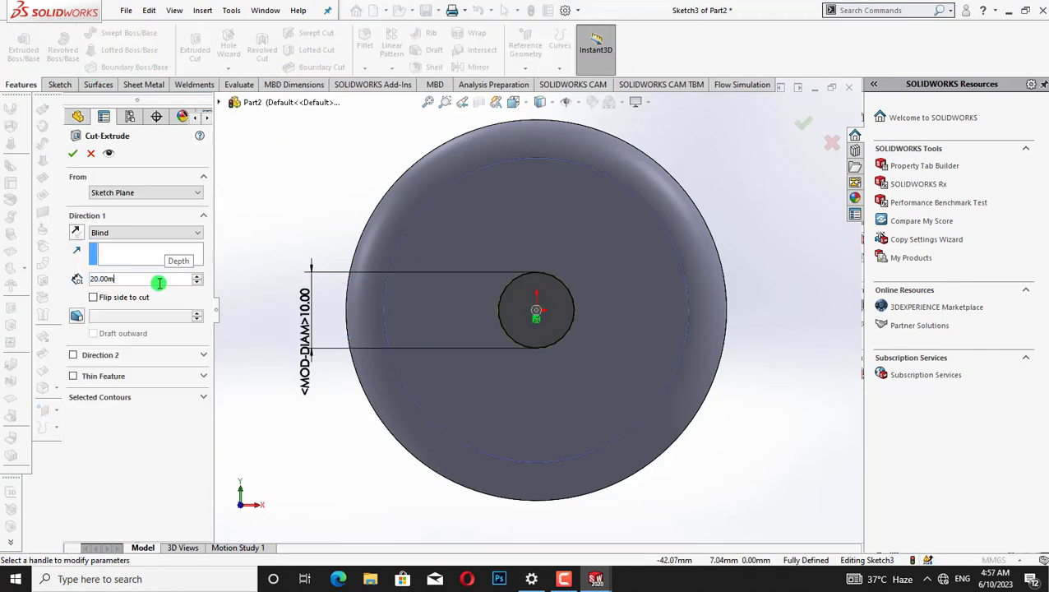
pyautogui.write('15')
pyautogui.press('Return')
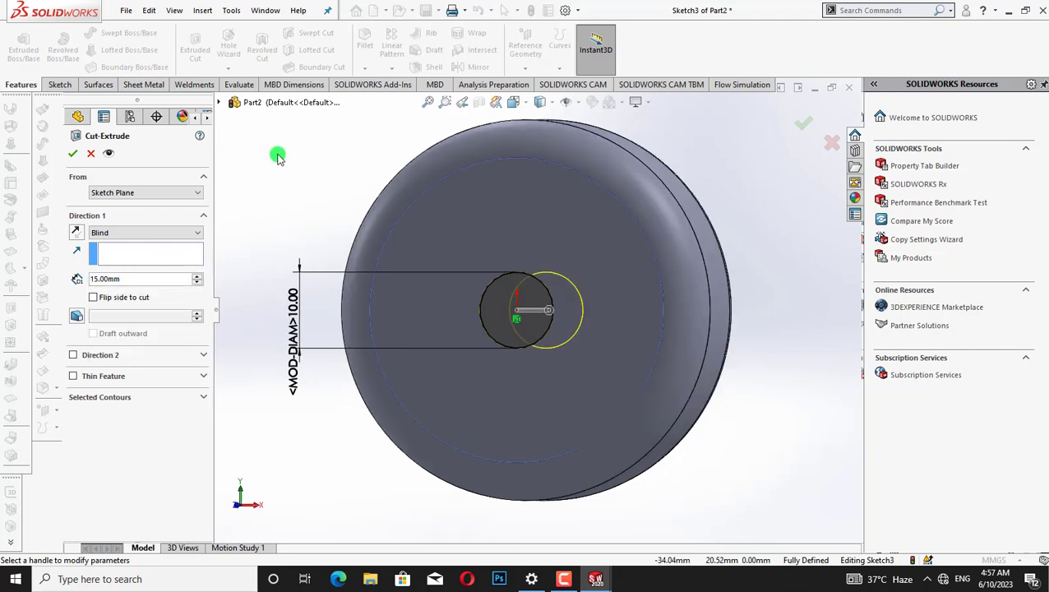
pyautogui.press('Left')
pyautogui.press('Left')
pyautogui.press('Left')
pyautogui.press('Left')
pyautogui.press('Left')
pyautogui.press('Left')
pyautogui.press('Left')
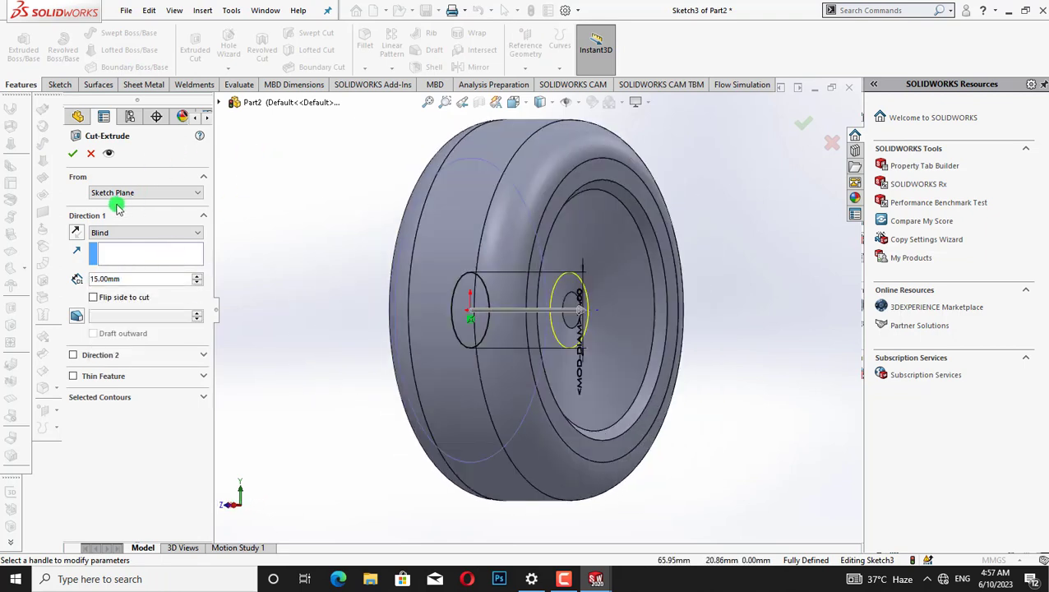
pyautogui.click(77, 154)
# Examine the wheel's central hole and recess from both faces and square to the Right Plane
pyautogui.press('Left')
pyautogui.press('Left')
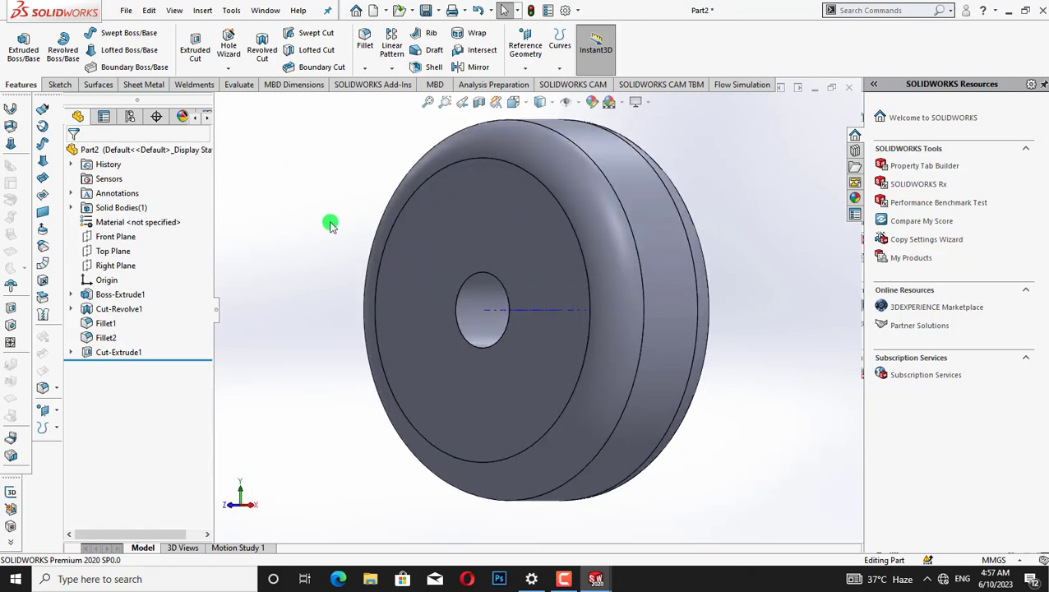
pyautogui.press('Left')
pyautogui.press('Left')
pyautogui.press('Left')
pyautogui.press('Left')
pyautogui.press('Left')
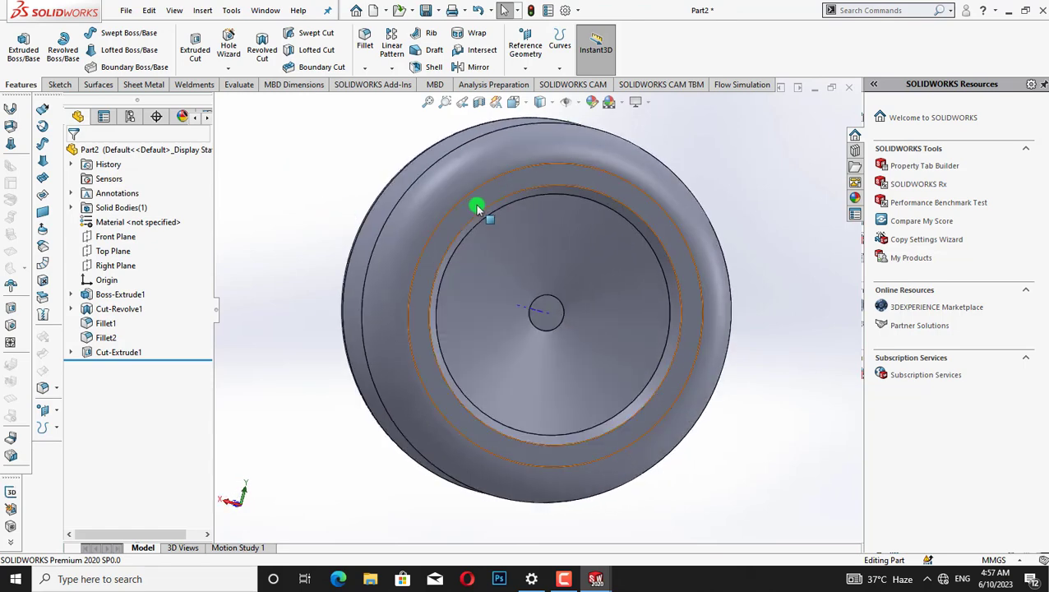
pyautogui.click(466, 188)
pyautogui.rightClick(466, 188)
pyautogui.click(720, 170)
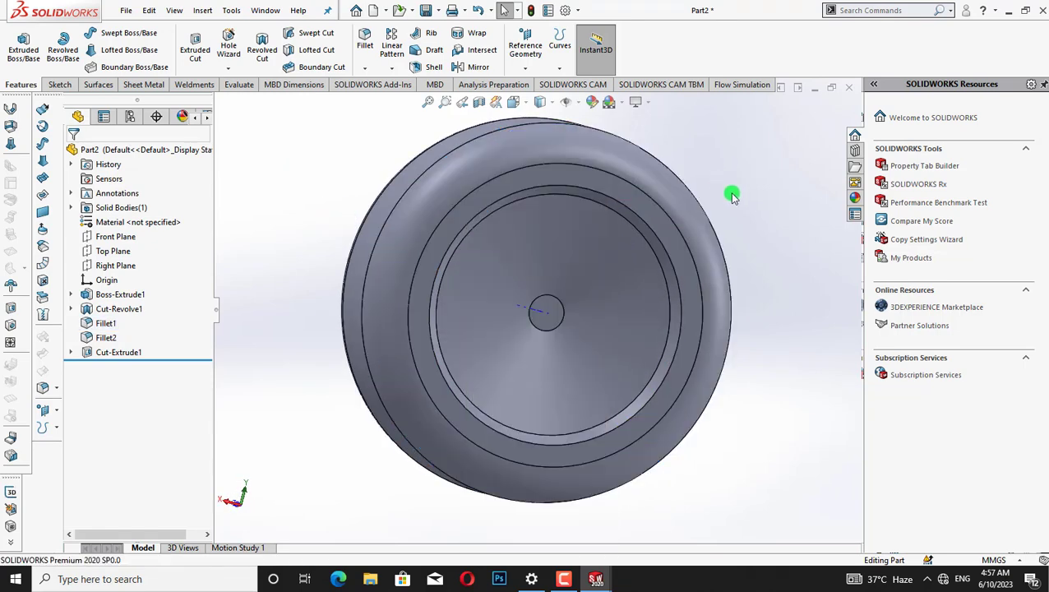
pyautogui.press('Left')
pyautogui.press('Left')
pyautogui.press('Up')
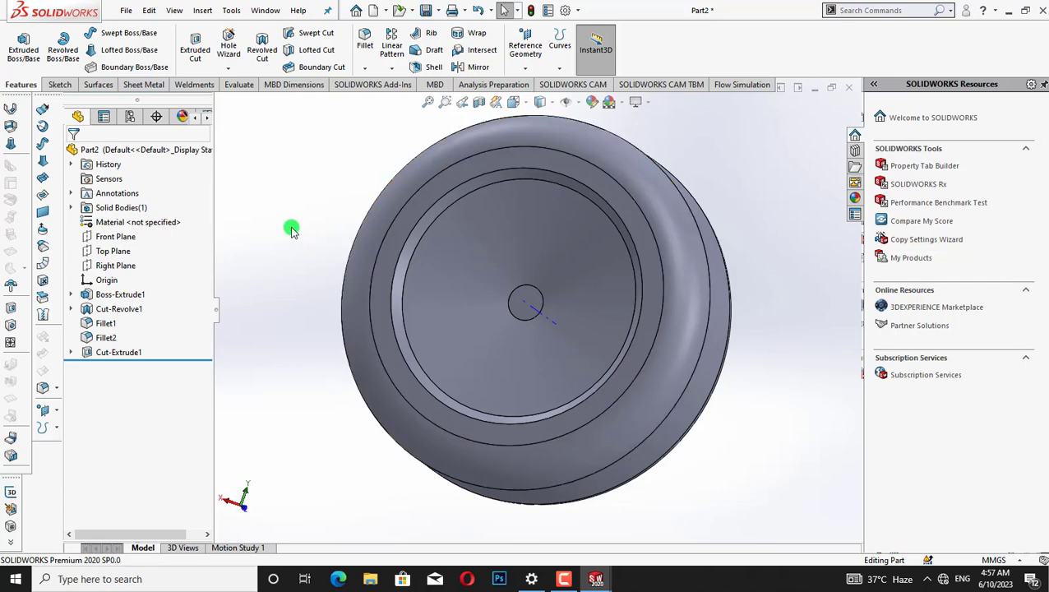
pyautogui.rightClick(105, 264)
pyautogui.click(192, 238)
pyautogui.rightClick(123, 263)
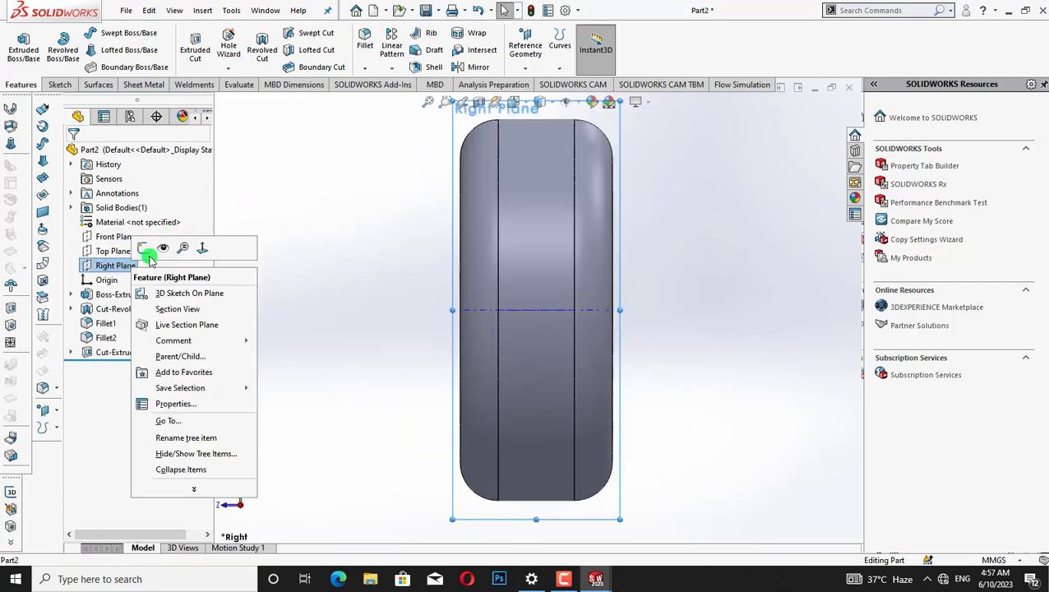
pyautogui.click(201, 246)
pyautogui.rightClick(127, 265)
pyautogui.click(198, 246)
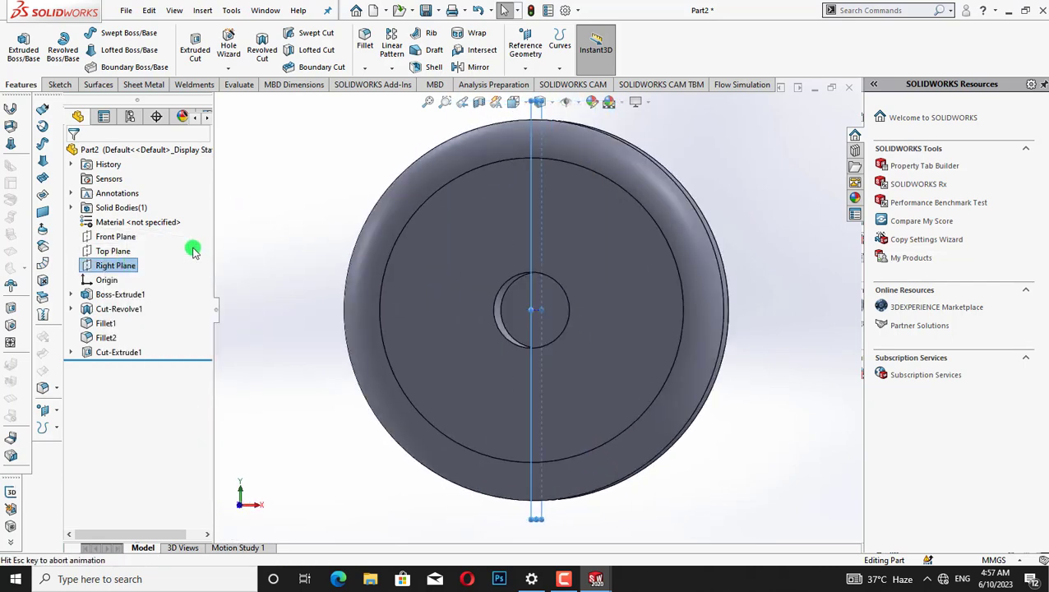
pyautogui.rightClick(128, 266)
pyautogui.click(197, 247)
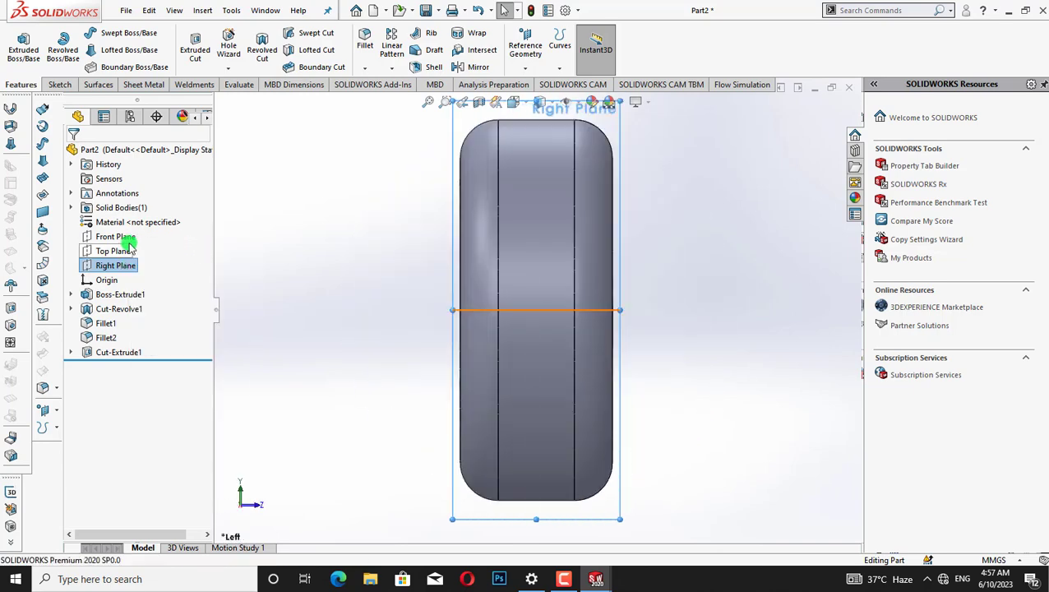
pyautogui.click(125, 237)
pyautogui.click(193, 227)
pyautogui.click(131, 236)
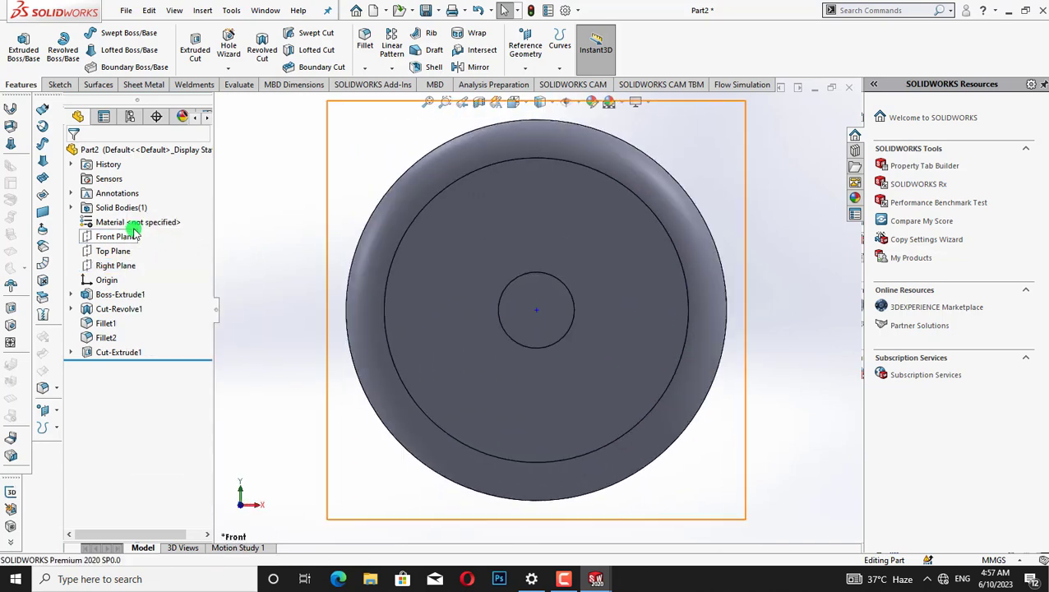
pyautogui.click(198, 222)
pyautogui.click(171, 204)
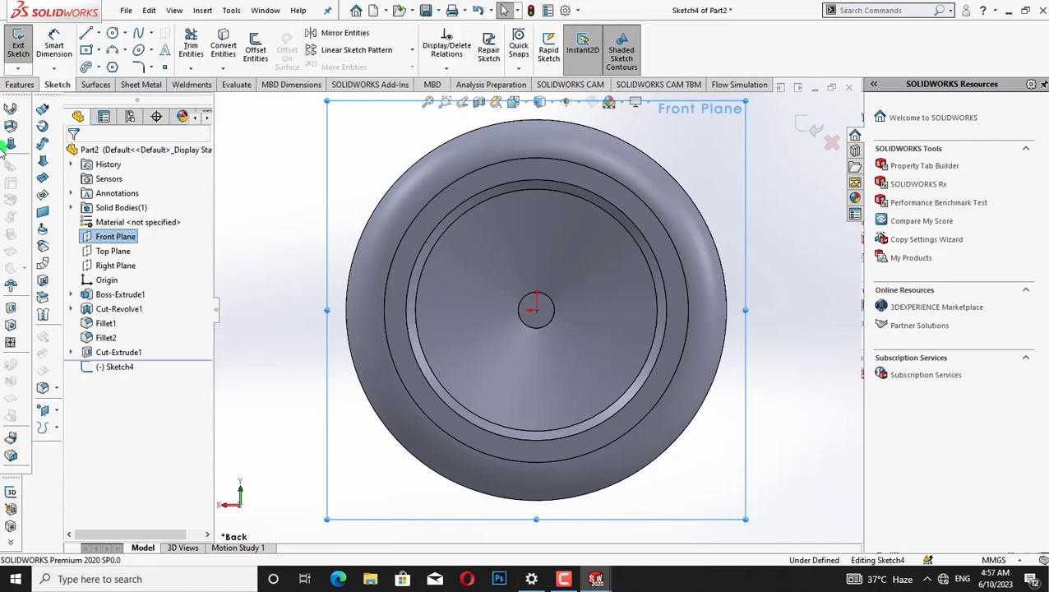
pyautogui.click(112, 34)
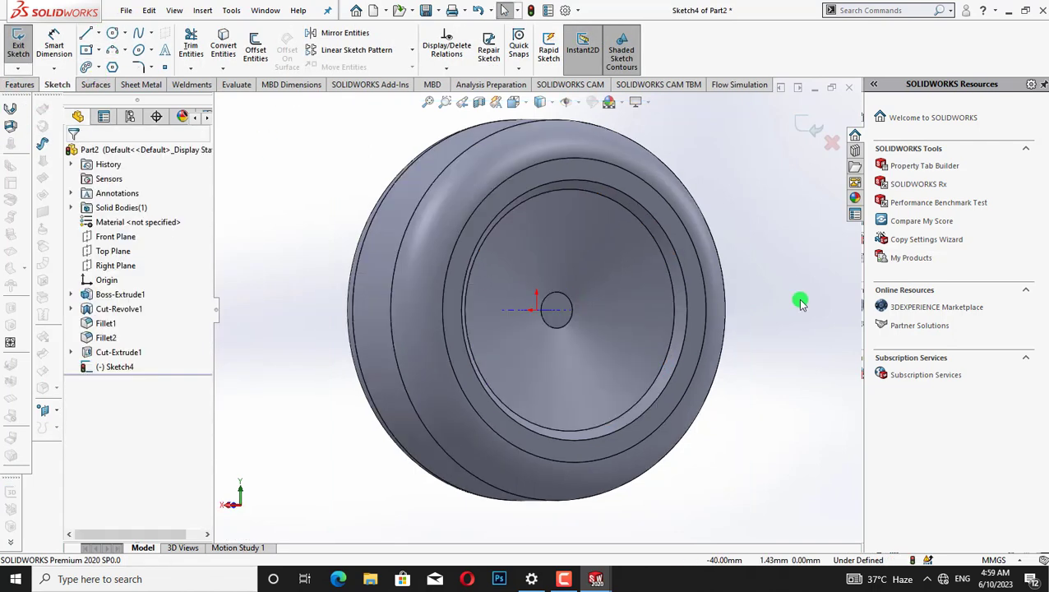
# Save the wheel part as Tyre in the CAD Files folder, discarding its empty sketch
pyautogui.press('Left')
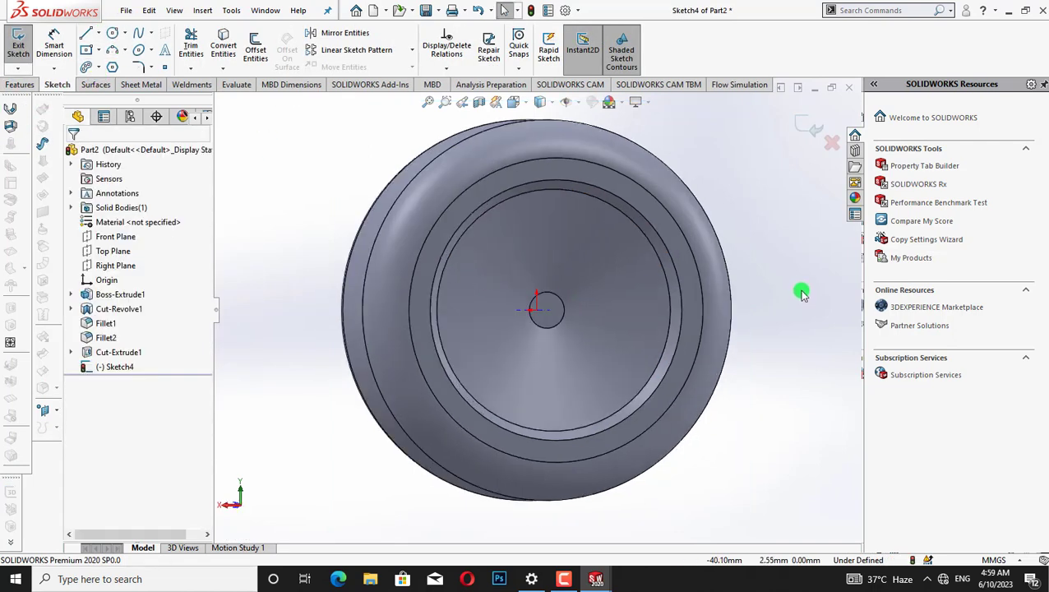
pyautogui.press('Left')
pyautogui.press('Left')
pyautogui.press('Left')
pyautogui.press('Down')
pyautogui.press('Down')
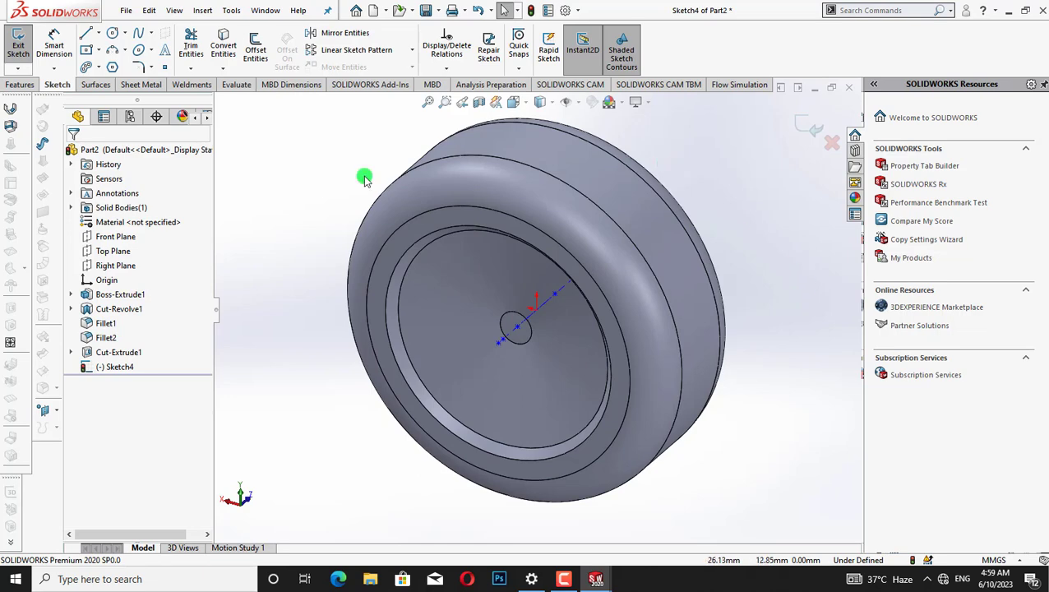
pyautogui.click(126, 10)
pyautogui.click(205, 170)
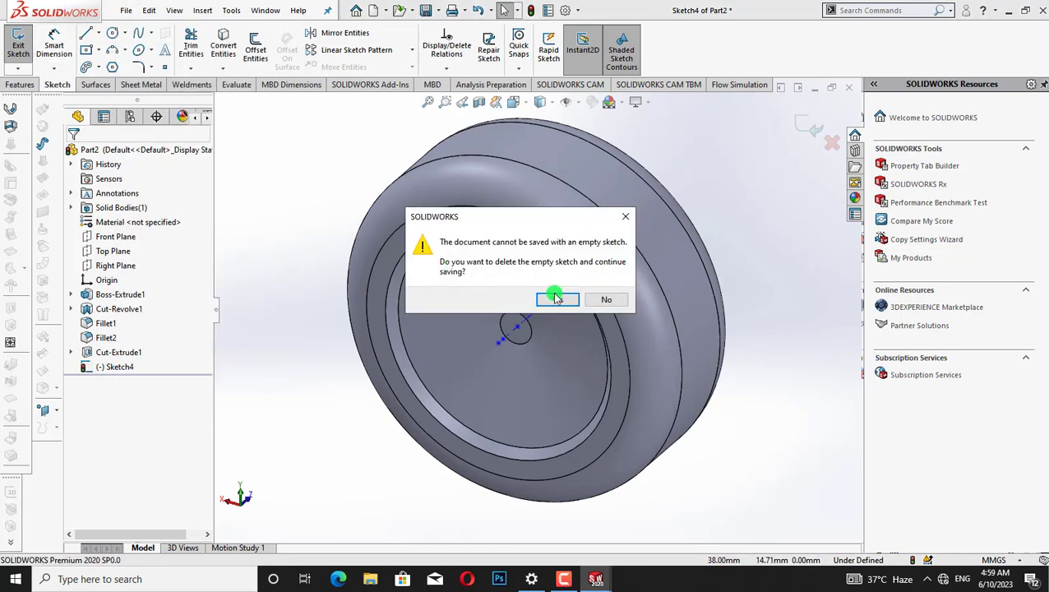
pyautogui.click(557, 300)
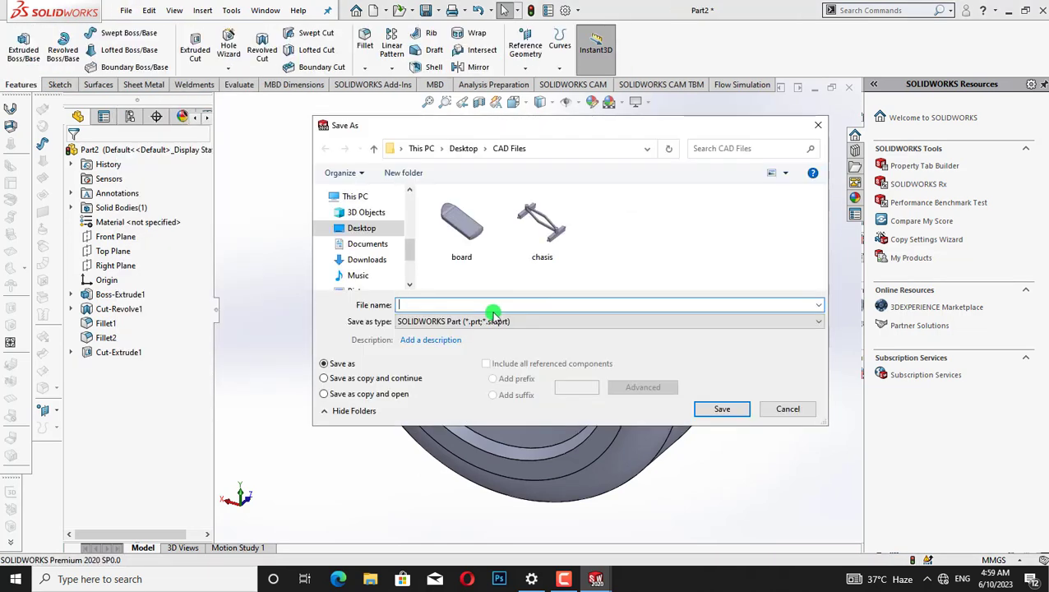
pyautogui.click(722, 410)
pyautogui.click(444, 234)
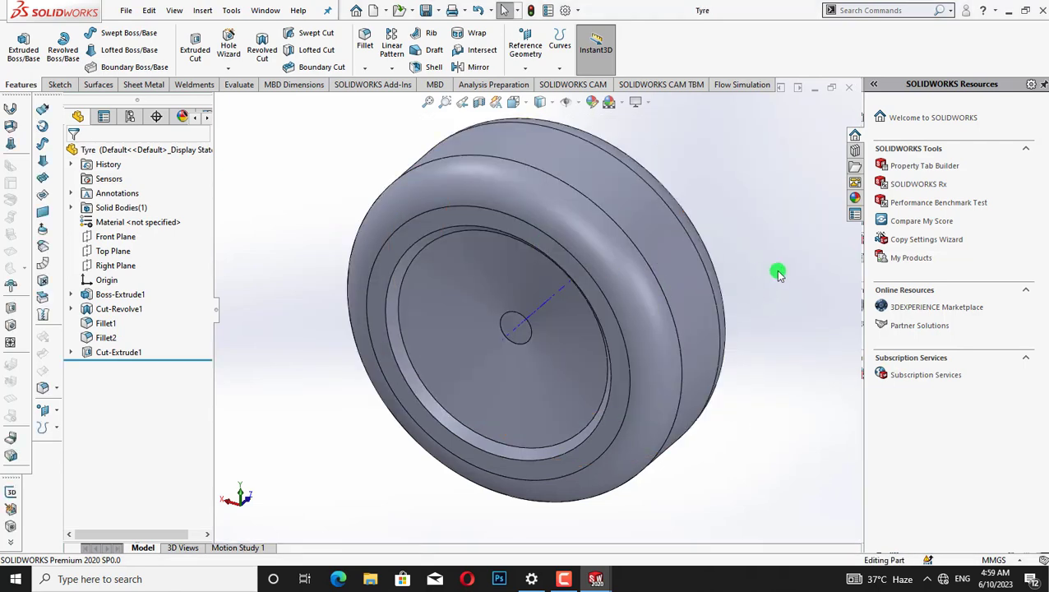
# Create a new assembly and place the board in it, rotated in 90° steps about Y so its length runs along Z
pyautogui.click(128, 11)
pyautogui.click(139, 25)
pyautogui.click(481, 229)
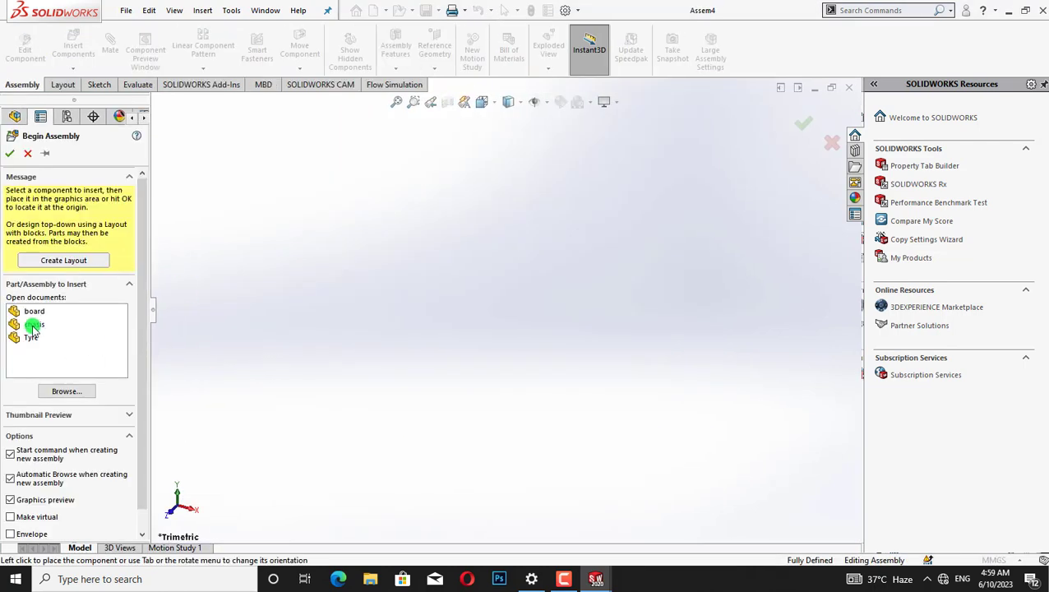
pyautogui.click(33, 312)
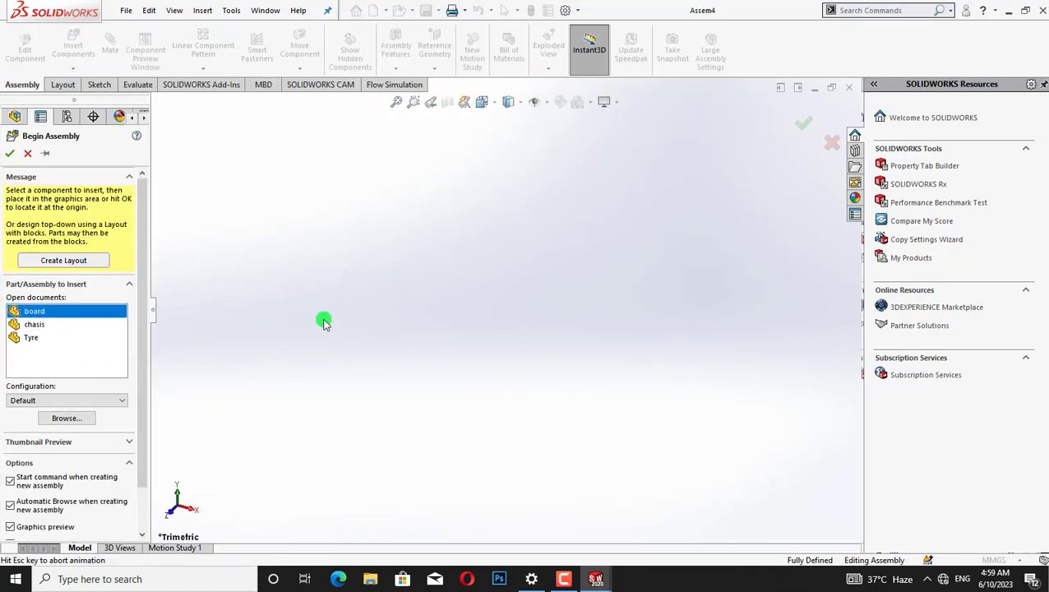
pyautogui.click(300, 508)
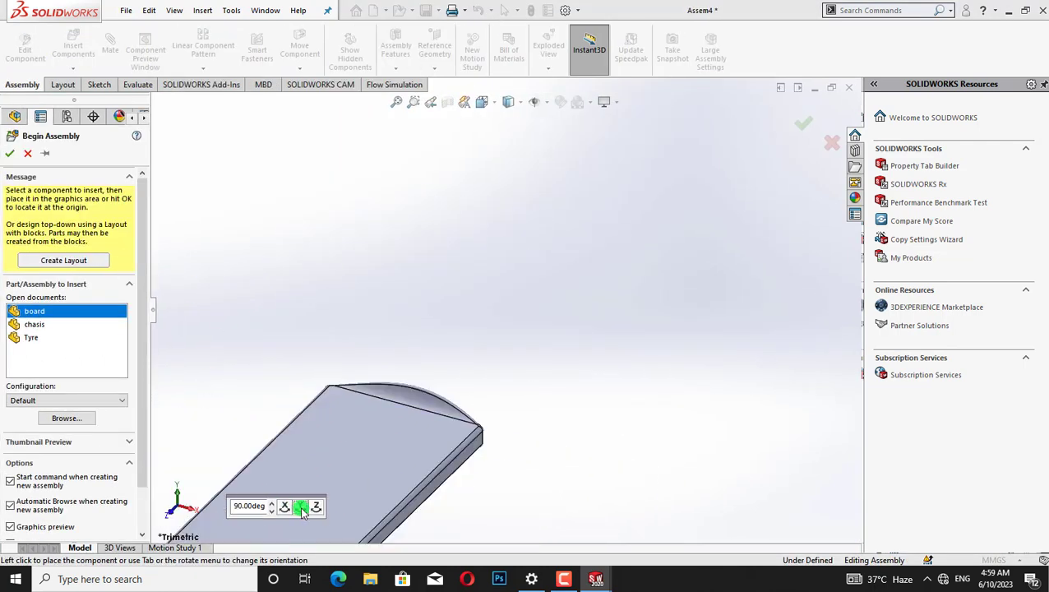
pyautogui.click(301, 508)
pyautogui.click(300, 506)
pyautogui.click(301, 506)
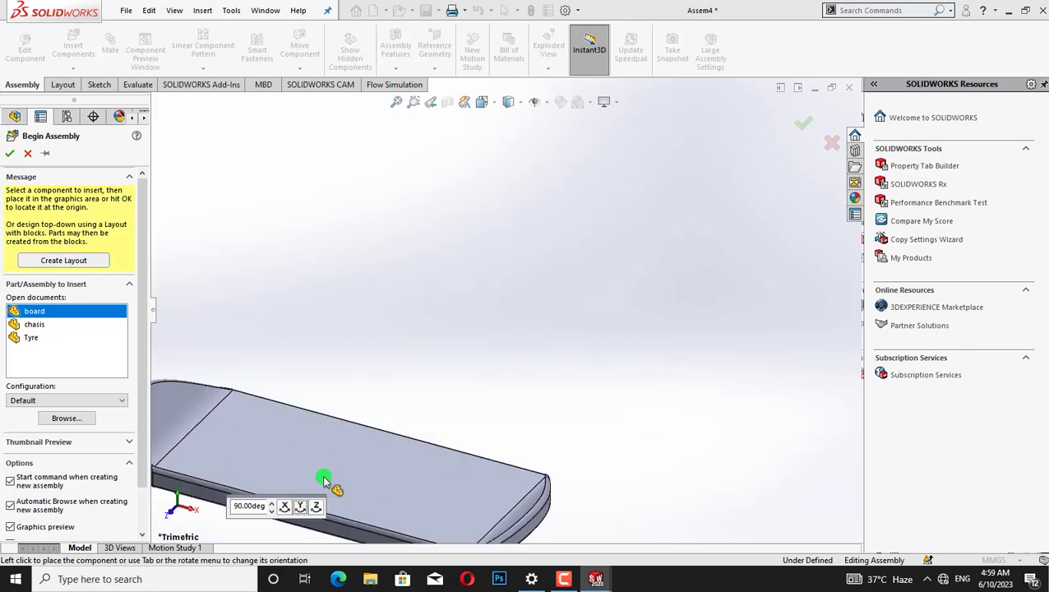
pyautogui.click(497, 274)
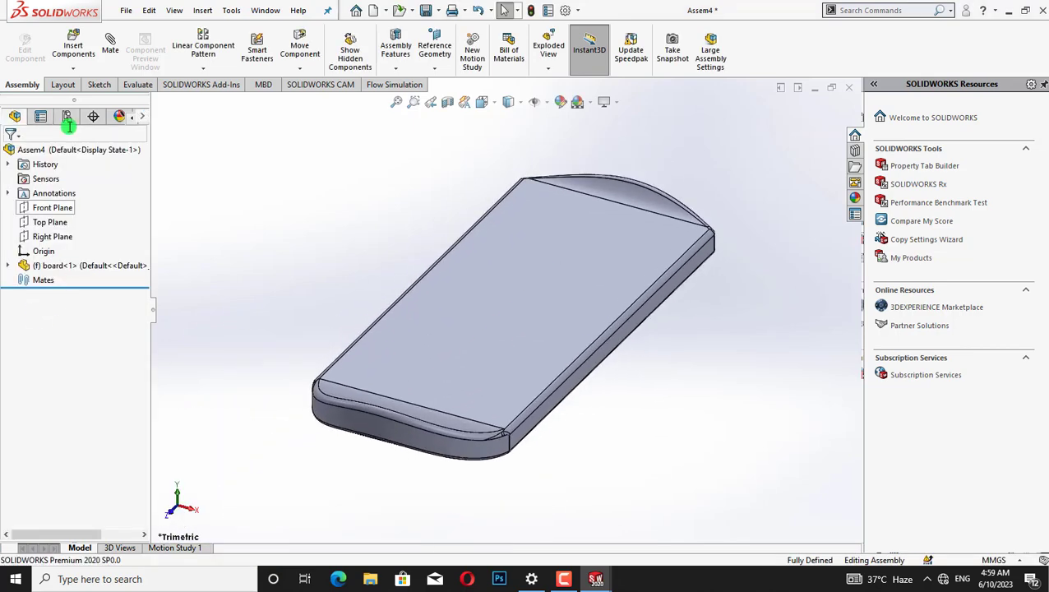
# Insert the chasis part beside the board, rotated 90° about Y so it runs parallel to the board's length
pyautogui.click(73, 45)
pyautogui.click(34, 312)
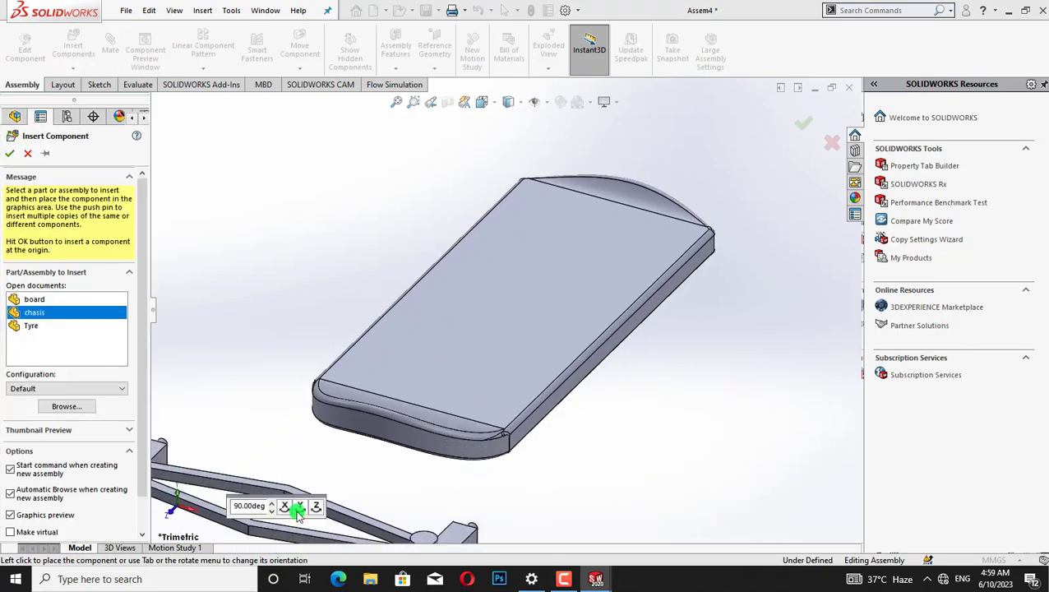
pyautogui.click(740, 411)
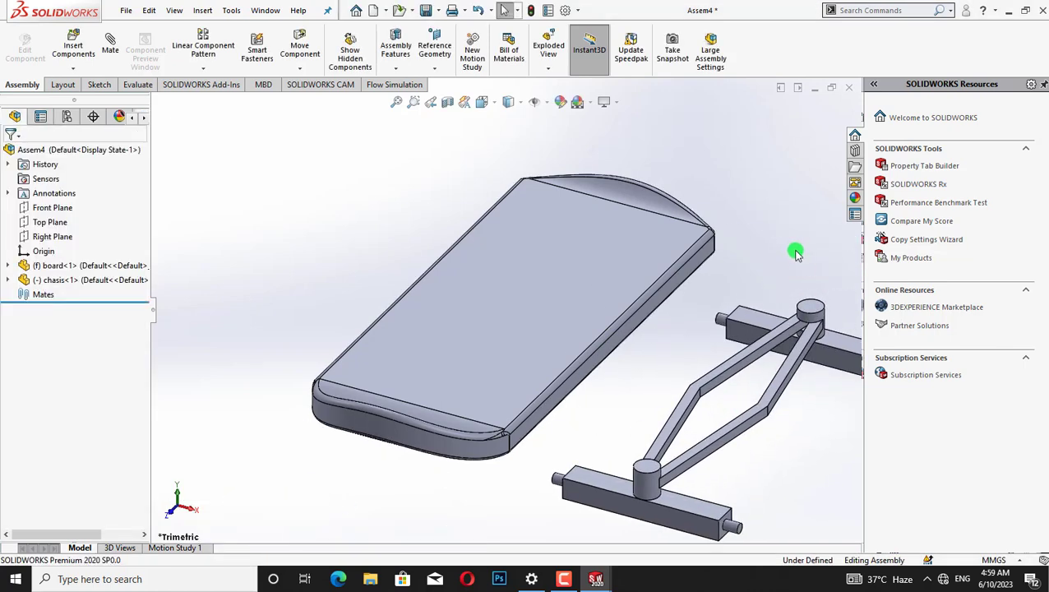
# Add a concentric mate between the chassis's cylindrical post and the edge of the round hole in the board's underside
pyautogui.moveTo(796, 253); pyautogui.dragTo(351, 235, button='middle')
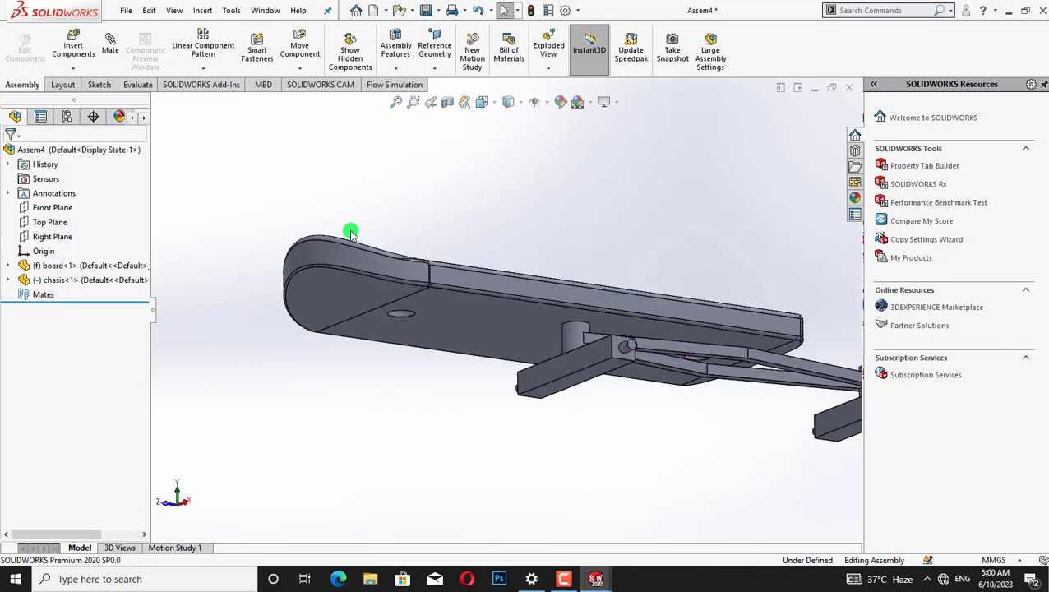
pyautogui.click(580, 339)
pyautogui.click(396, 317)
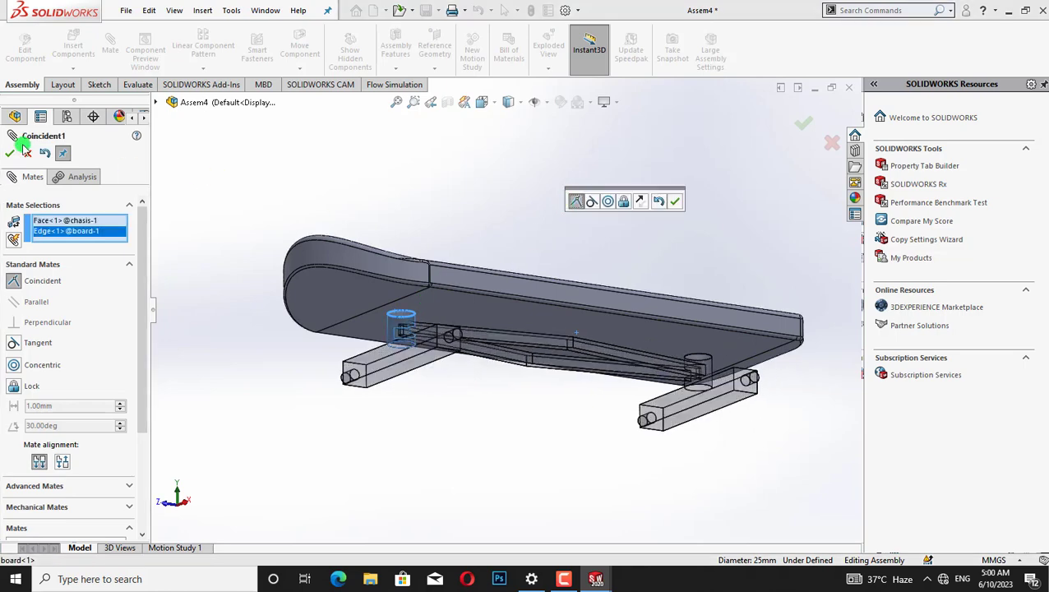
pyautogui.click(607, 203)
pyautogui.click(674, 202)
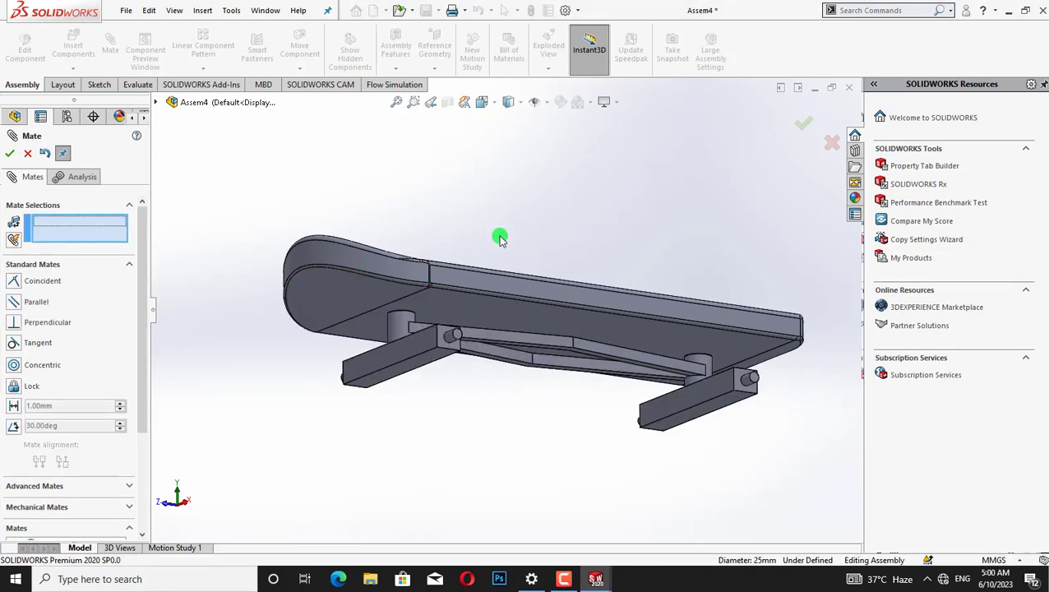
# Add a coincident mate between the circular edge of the chassis post and the circular edge of the board's underside hole
pyautogui.click(403, 315)
pyautogui.press('Up')
pyautogui.press('Up')
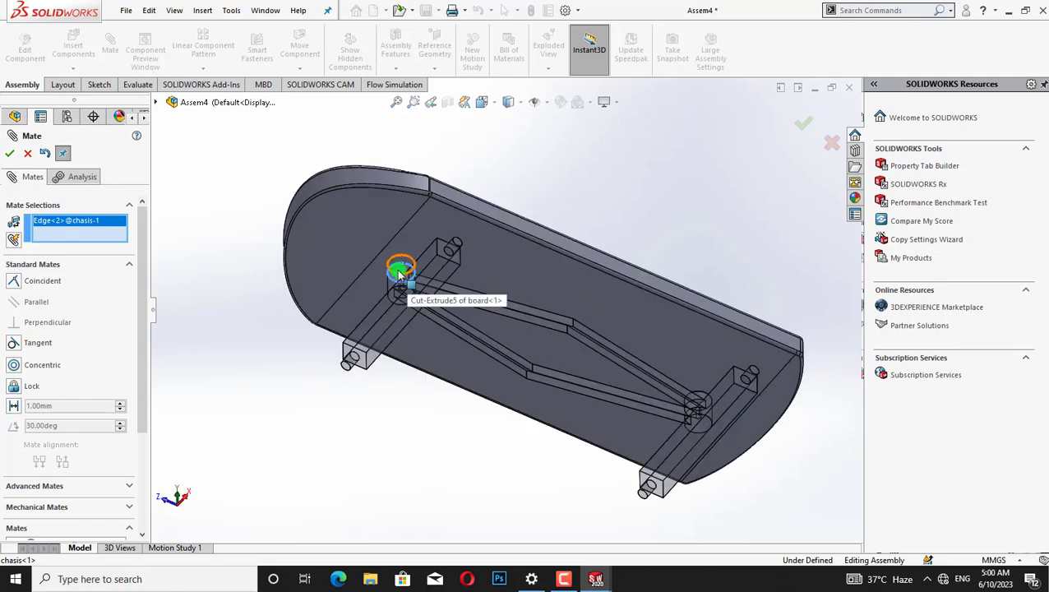
pyautogui.click(400, 280)
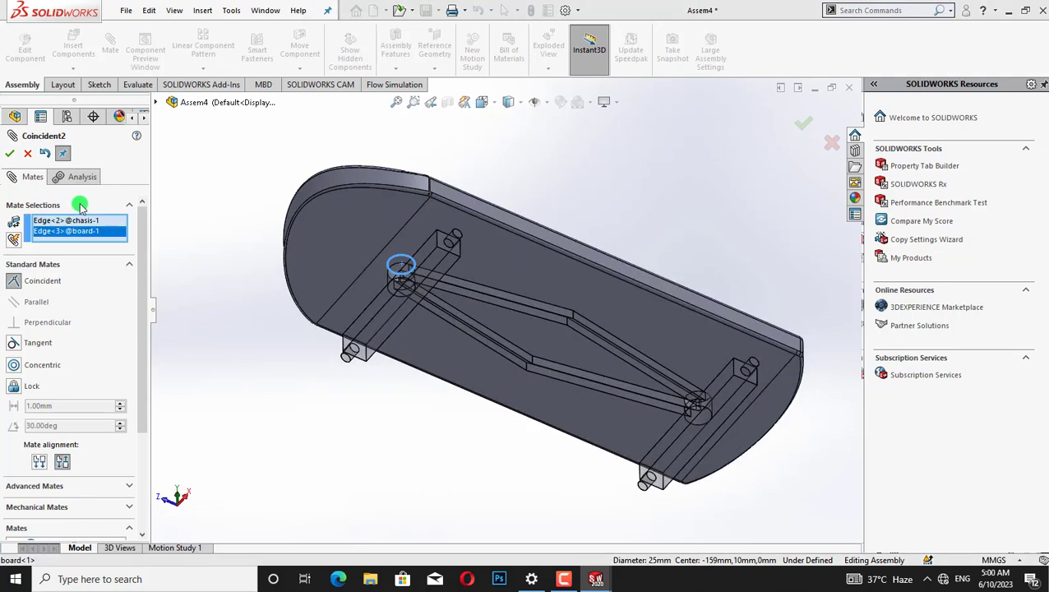
pyautogui.click(10, 154)
pyautogui.press('Down')
pyautogui.press('Down')
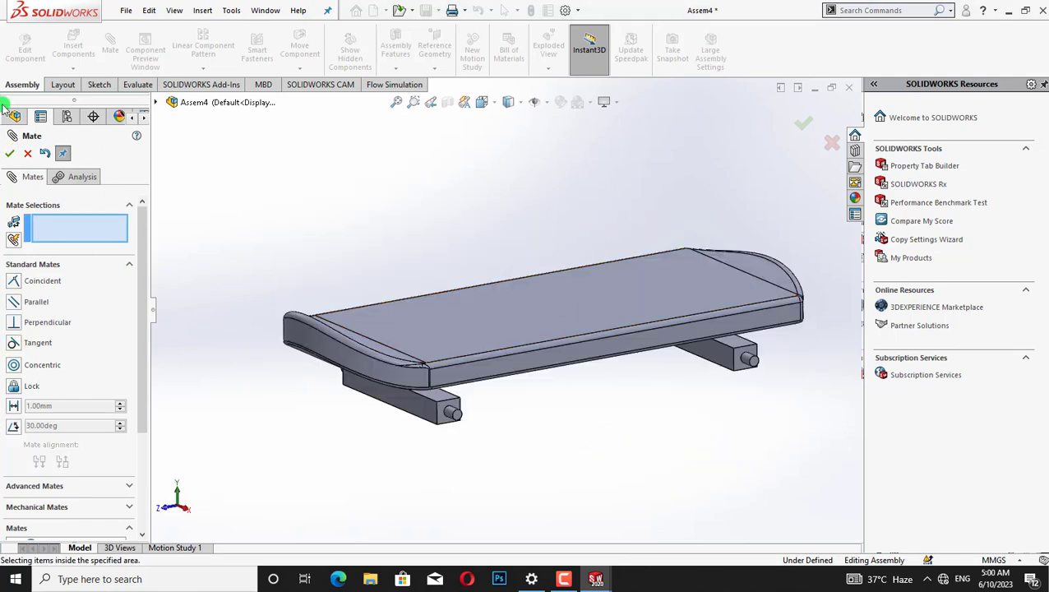
# Insert a Tyre part below the board, oriented with its axis parallel to the chassis's axle stubs
pyautogui.click(9, 154)
pyautogui.click(110, 45)
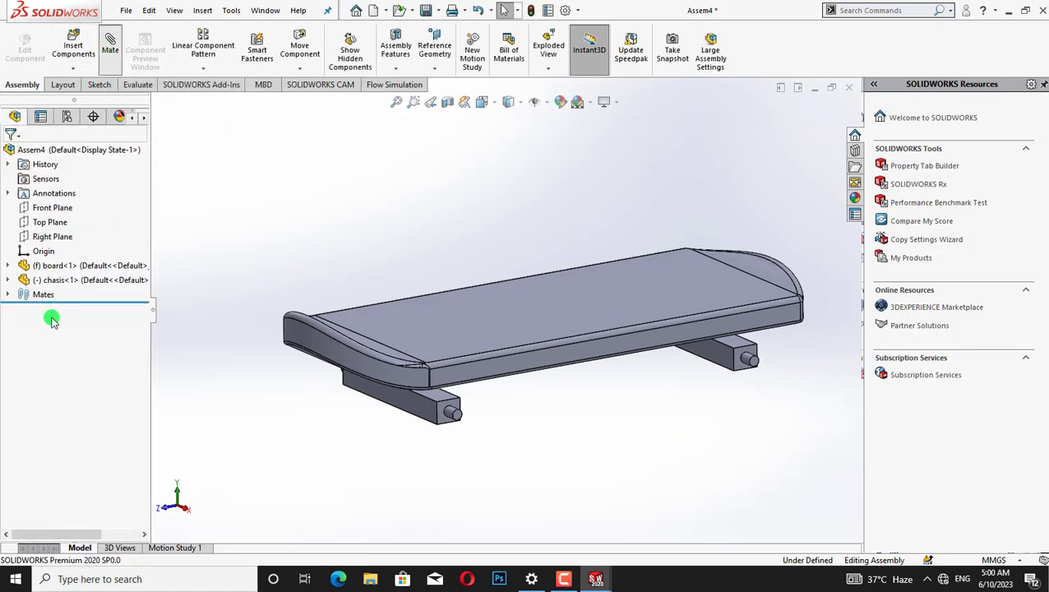
pyautogui.click(28, 154)
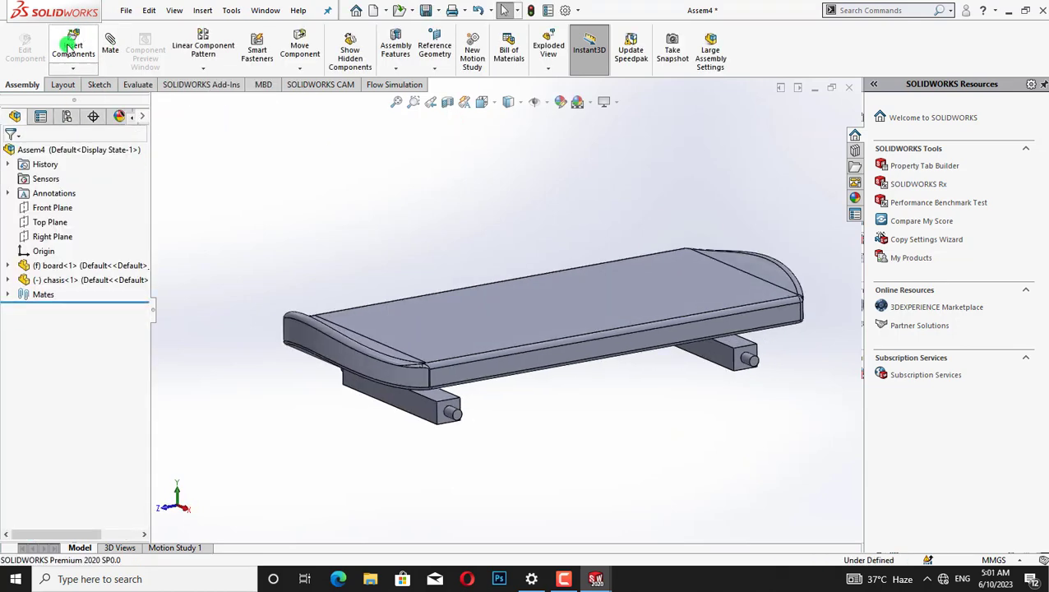
pyautogui.click(69, 45)
pyautogui.click(31, 325)
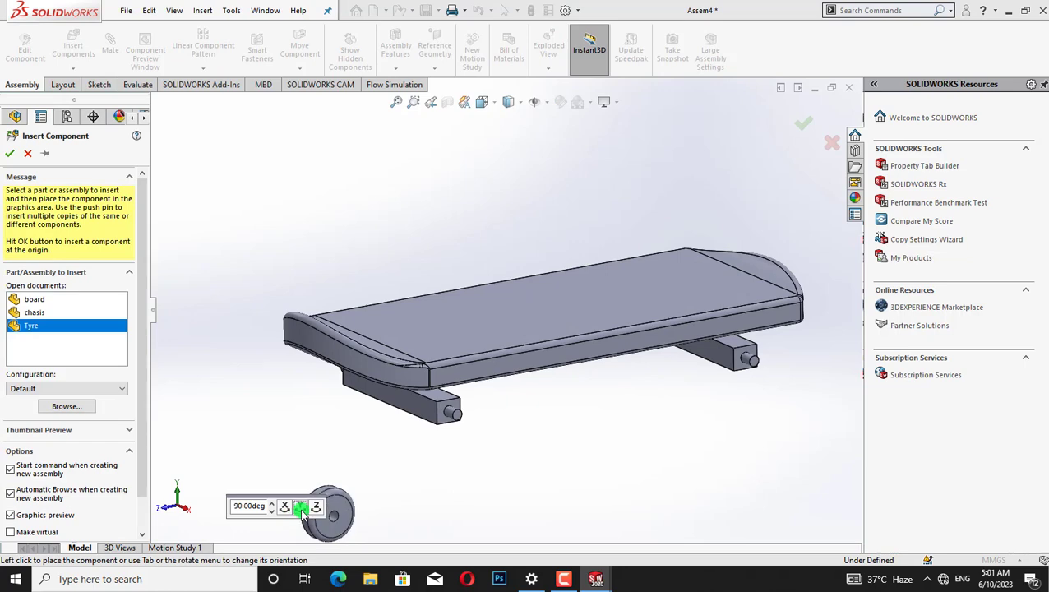
pyautogui.click(504, 463)
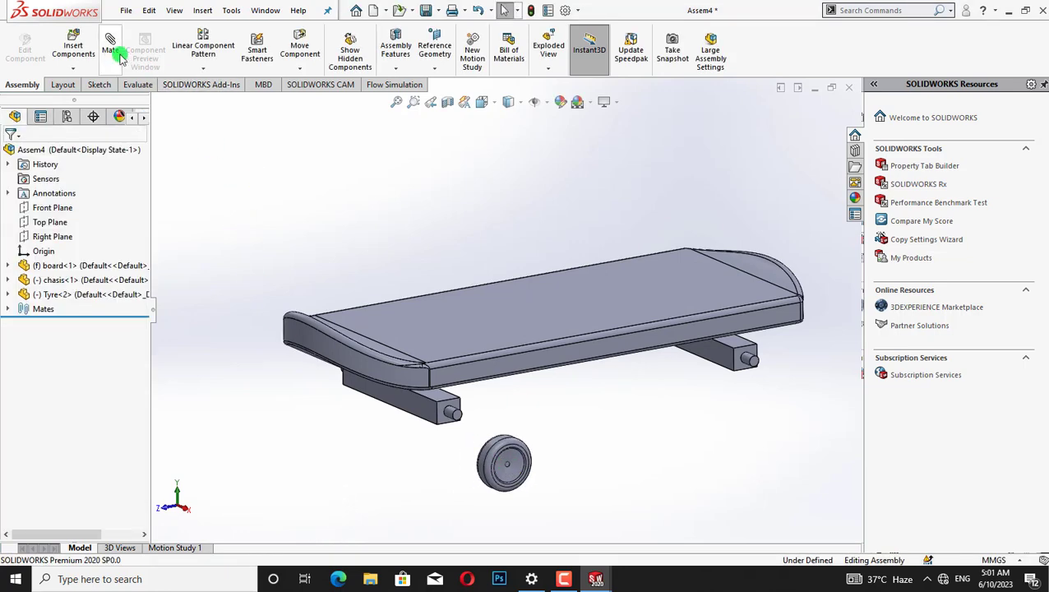
# Add a concentric mate between the tyre's 10 mm circular hole edge and the stub axle at the near end of the chassis
pyautogui.moveTo(420, 259); pyautogui.dragTo(621, 198, button='middle')
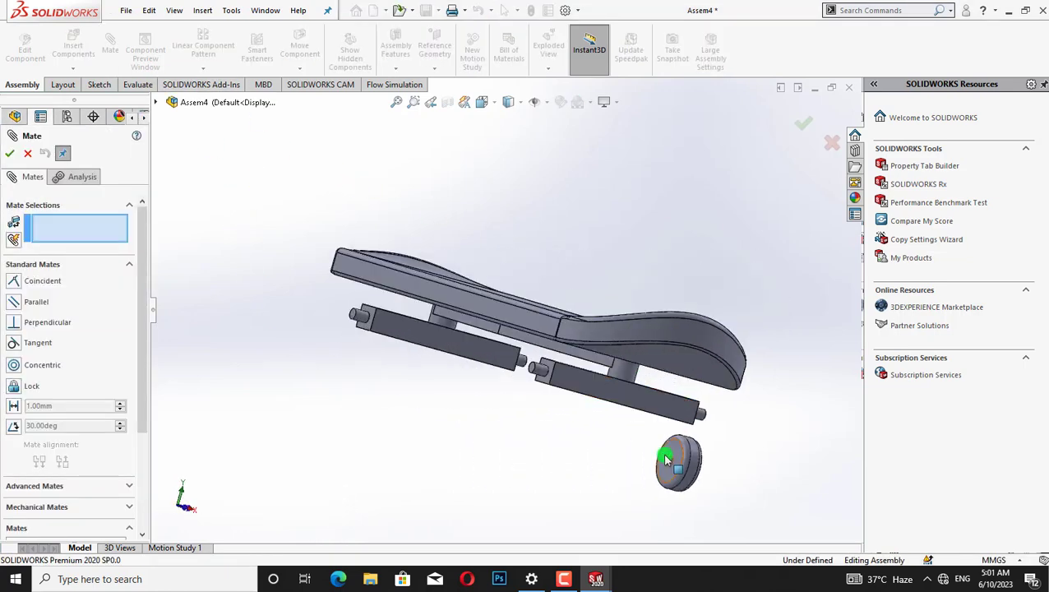
pyautogui.click(670, 461)
pyautogui.moveTo(767, 440); pyautogui.dragTo(606, 407, button='middle')
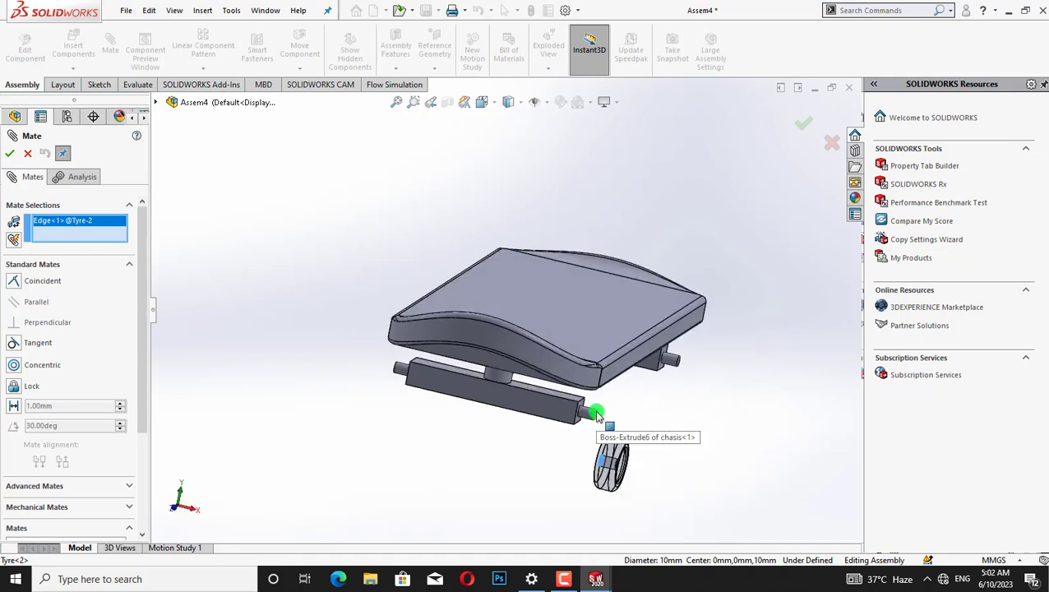
pyautogui.click(595, 415)
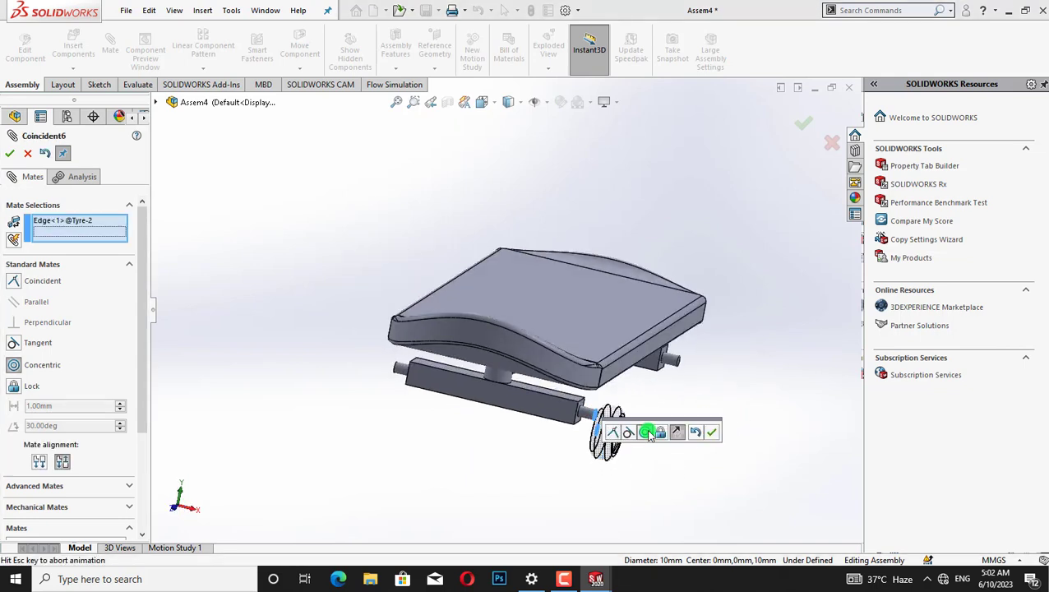
pyautogui.click(713, 436)
# Add a coincident mate that seats the tyre's inner side against the end face of the chassis bar, and finish mating
pyautogui.moveTo(734, 434); pyautogui.dragTo(549, 416, button='middle')
pyautogui.click(729, 424)
pyautogui.click(536, 408)
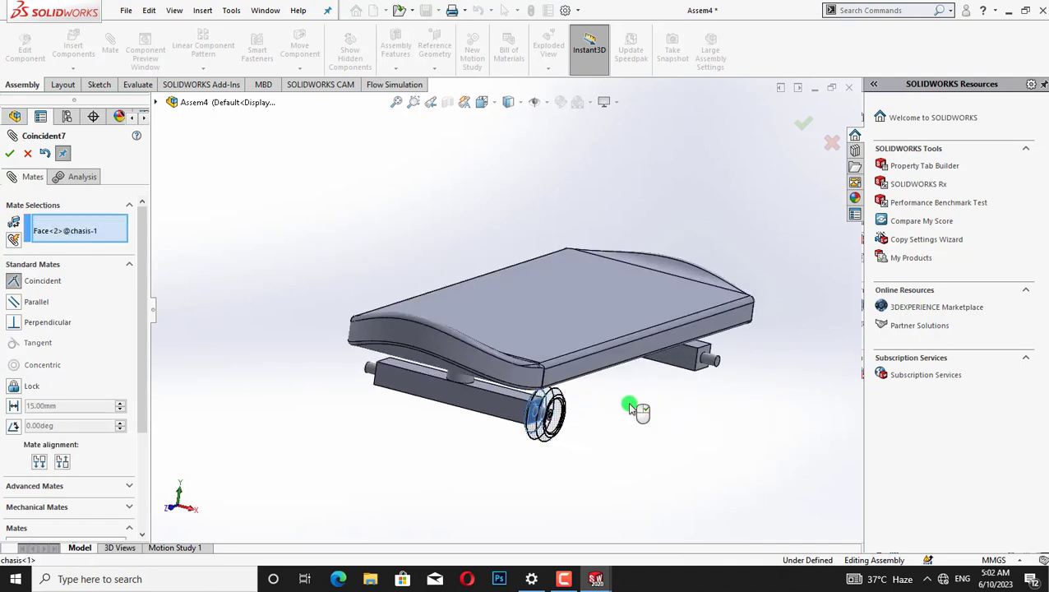
pyautogui.click(773, 425)
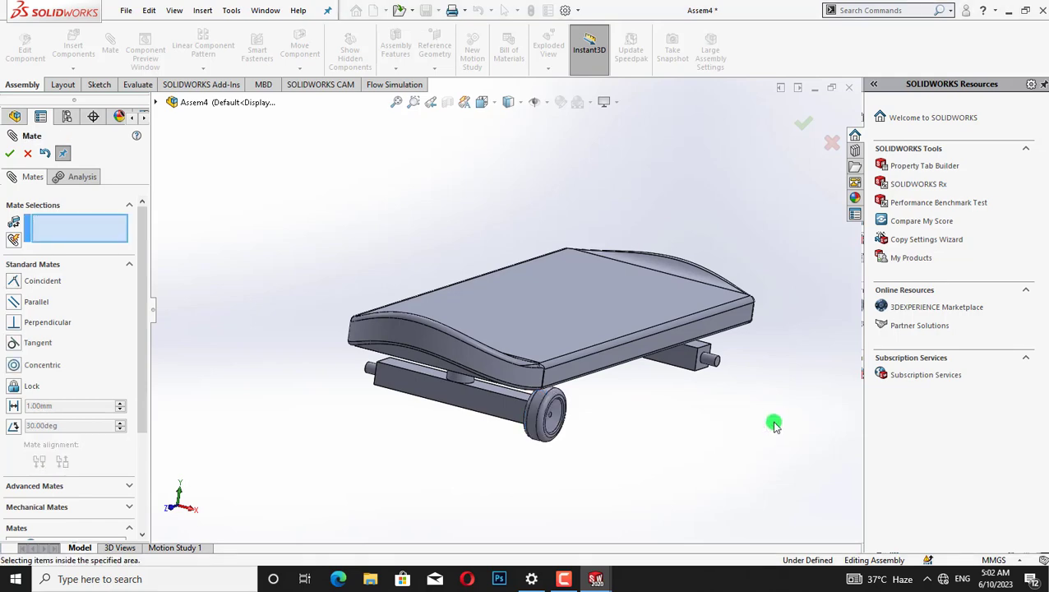
pyautogui.moveTo(773, 424); pyautogui.dragTo(474, 228, button='middle')
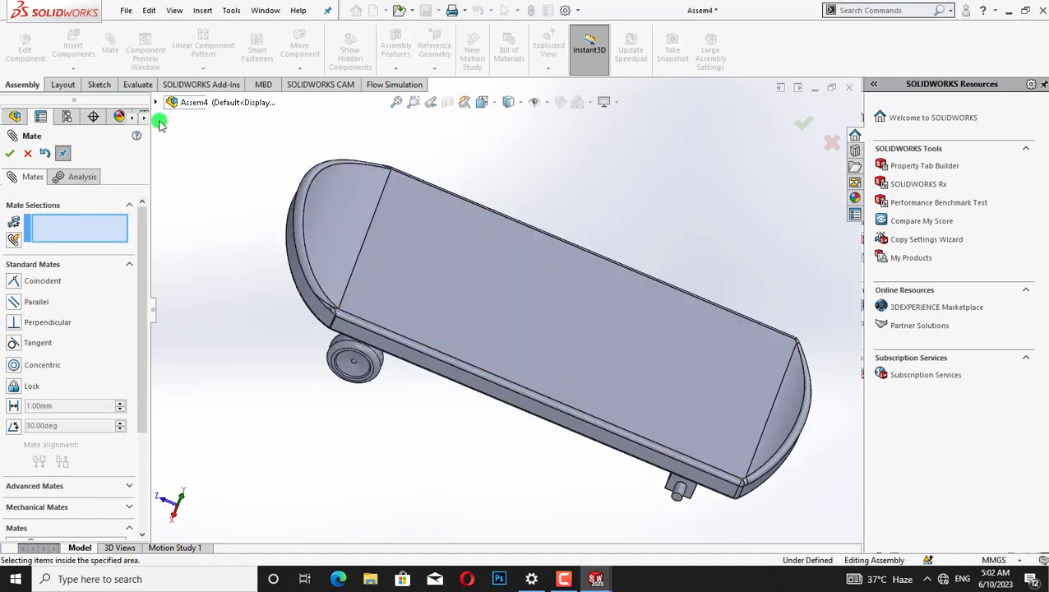
pyautogui.click(12, 153)
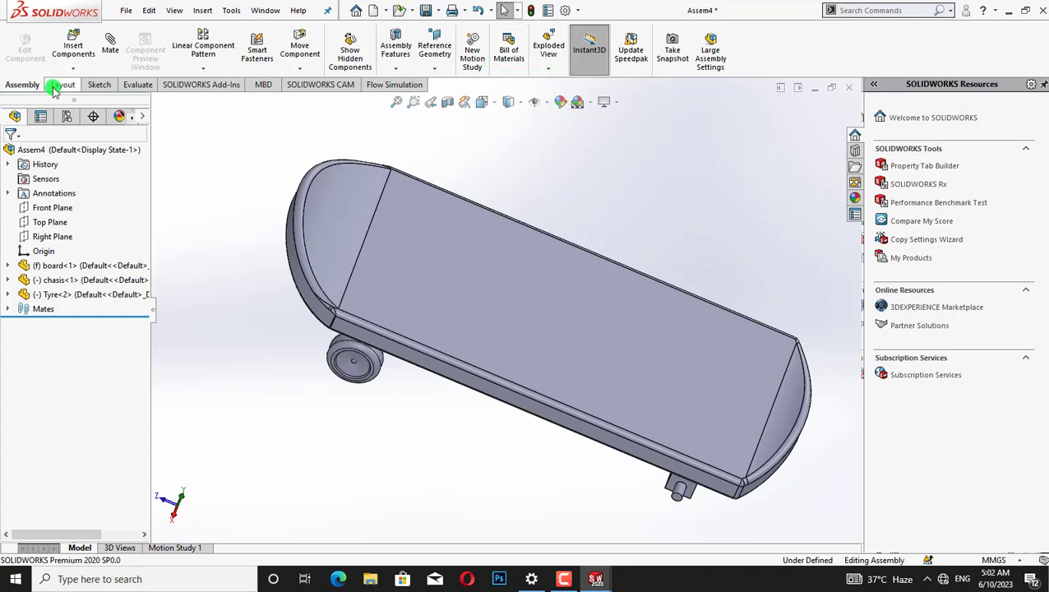
pyautogui.click(400, 69)
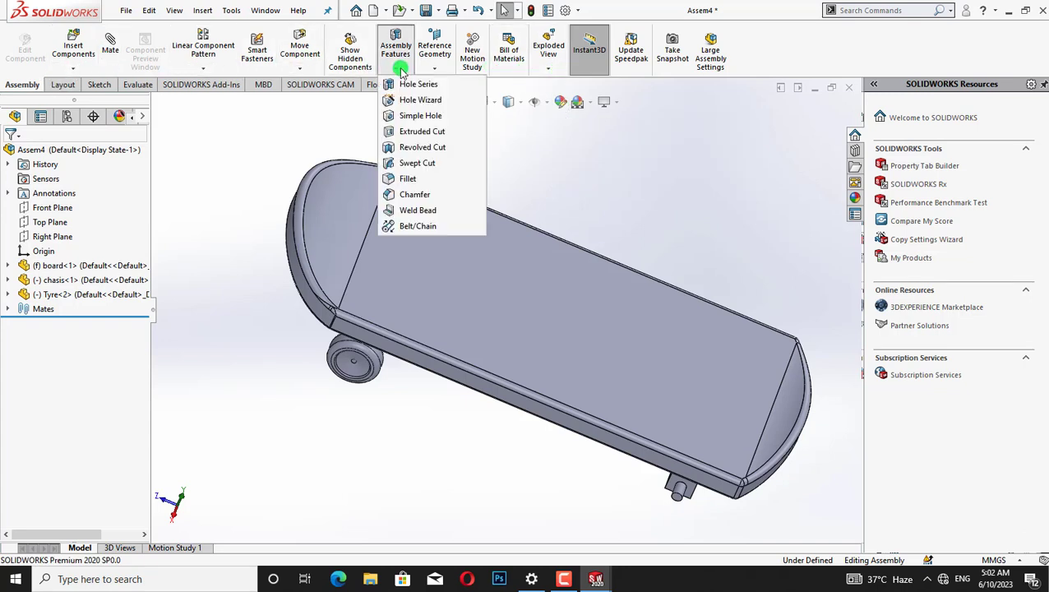
pyautogui.click(434, 58)
pyautogui.click(689, 164)
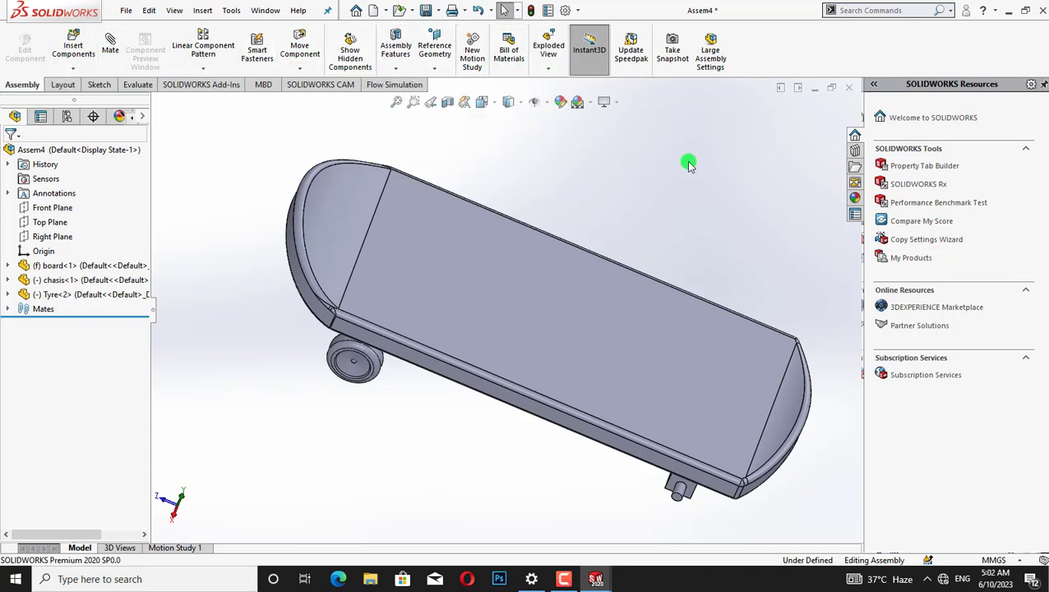
pyautogui.click(300, 68)
# Mirror the tyre to the axle at the board's other end with Mirror Components, using the chassis's Right Plane
pyautogui.click(203, 69)
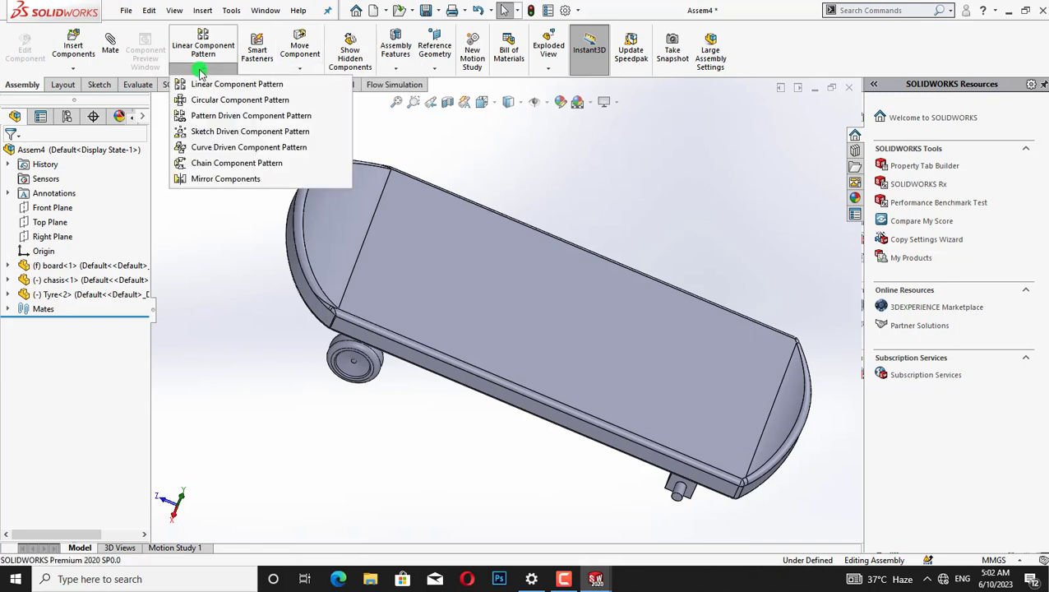
pyautogui.click(218, 178)
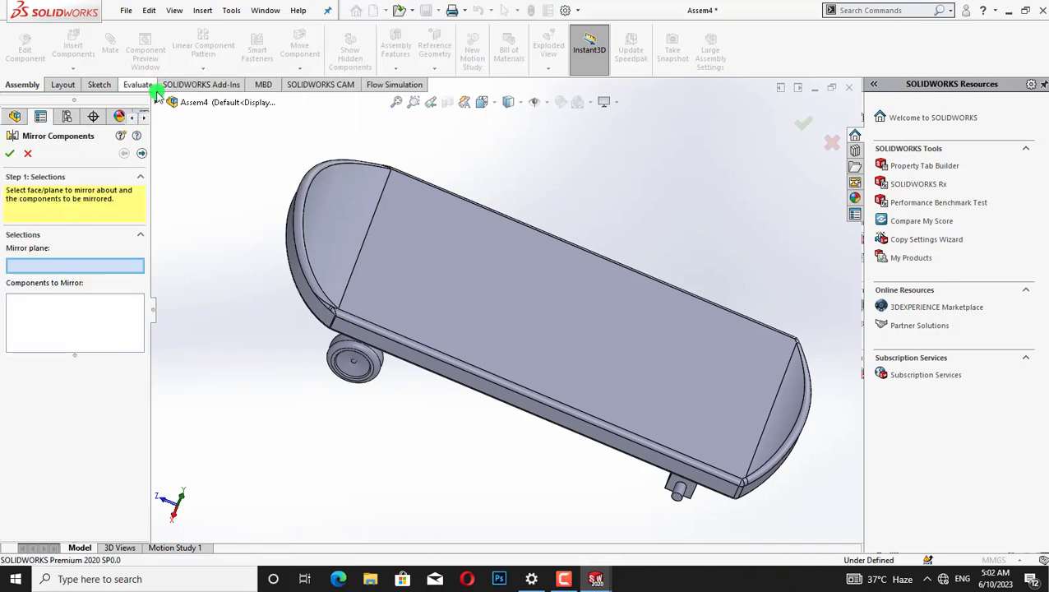
pyautogui.click(156, 99)
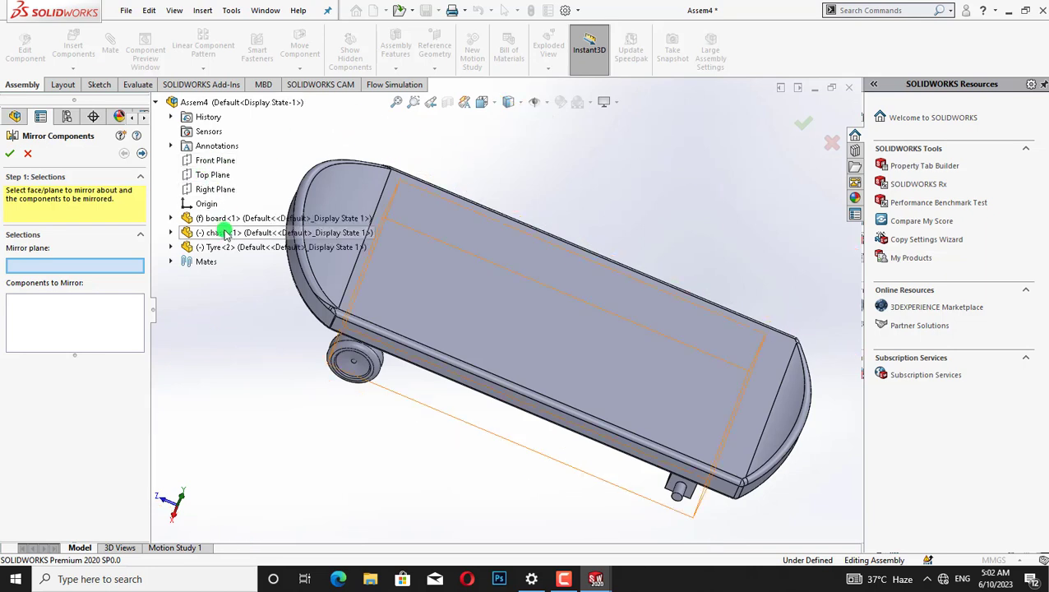
pyautogui.click(170, 233)
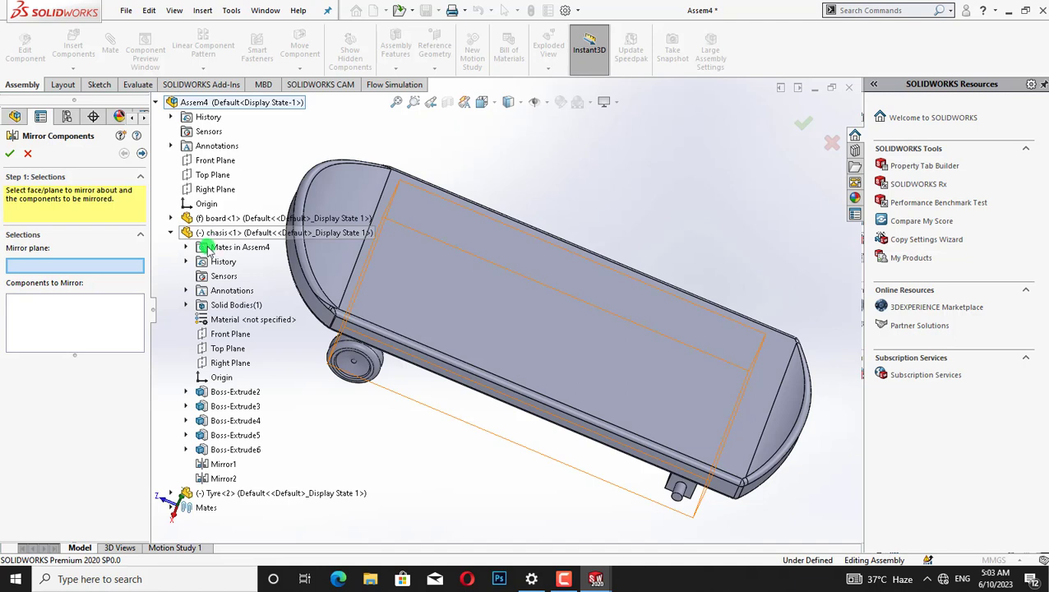
pyautogui.rightClick(232, 363)
pyautogui.click(45, 269)
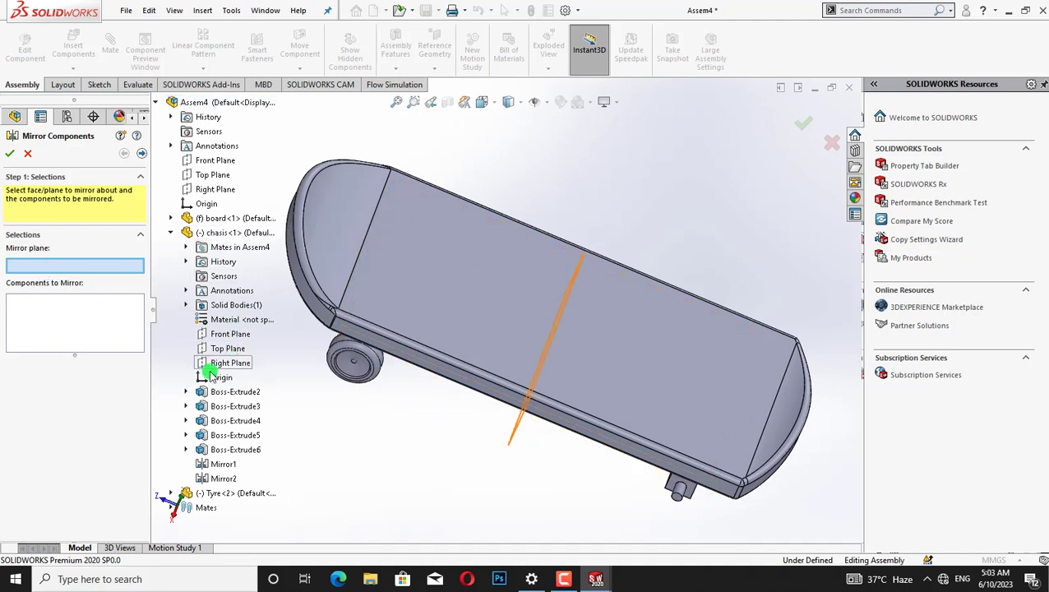
pyautogui.click(212, 365)
pyautogui.click(337, 354)
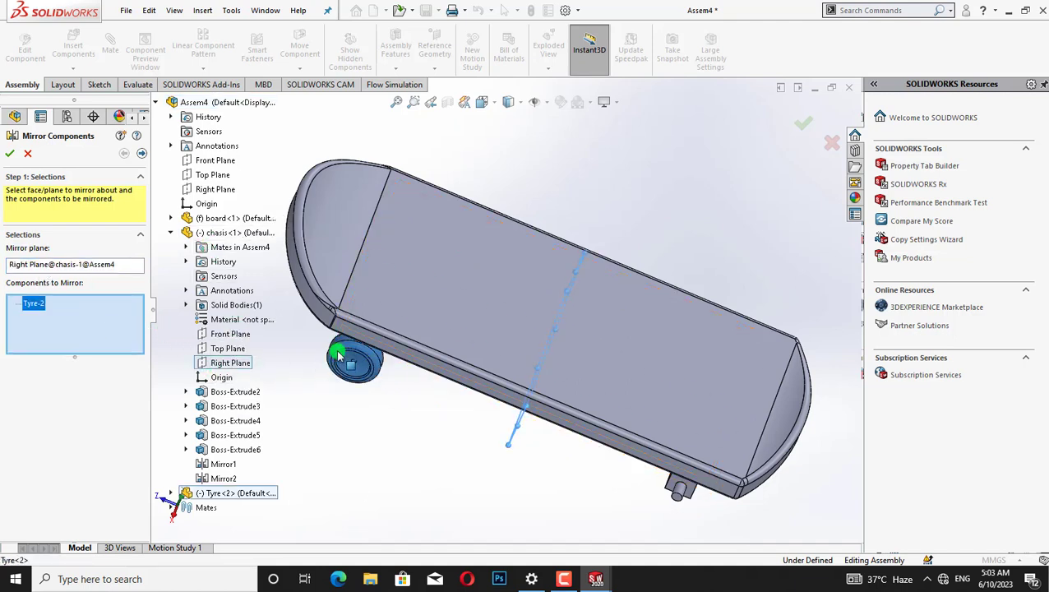
pyautogui.click(11, 156)
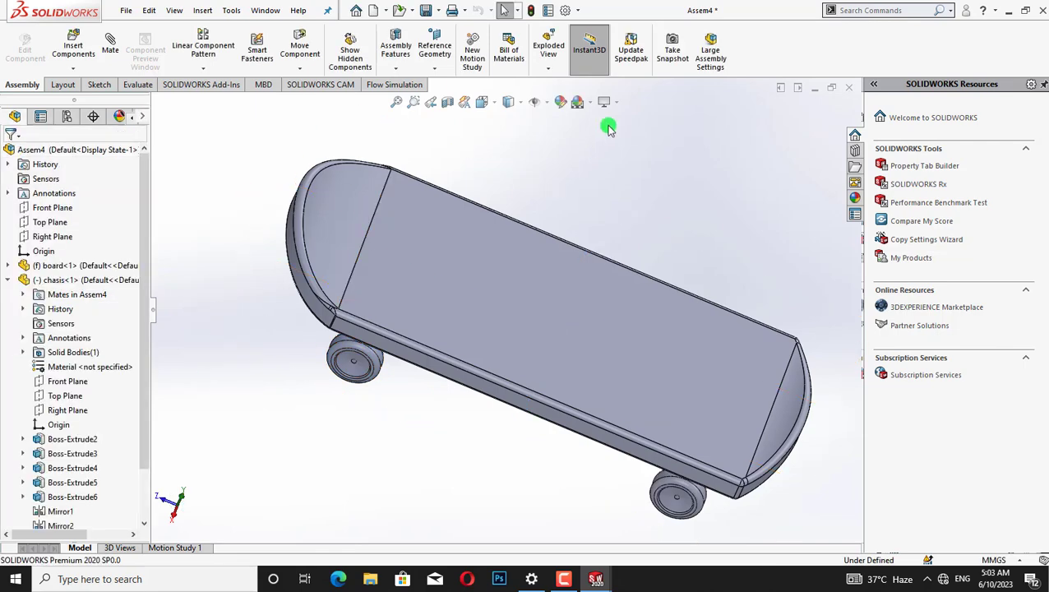
# Mirror both tyres to the opposite side of the skateboard about the chassis's Front Plane
pyautogui.moveTo(583, 160); pyautogui.dragTo(480, 152, button='middle')
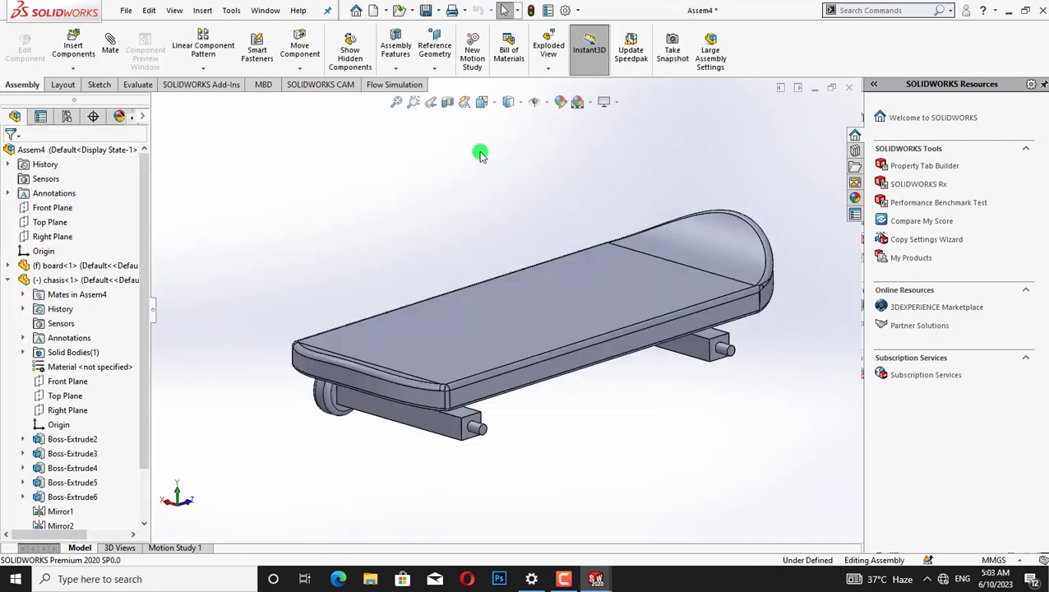
pyautogui.click(203, 68)
pyautogui.click(206, 181)
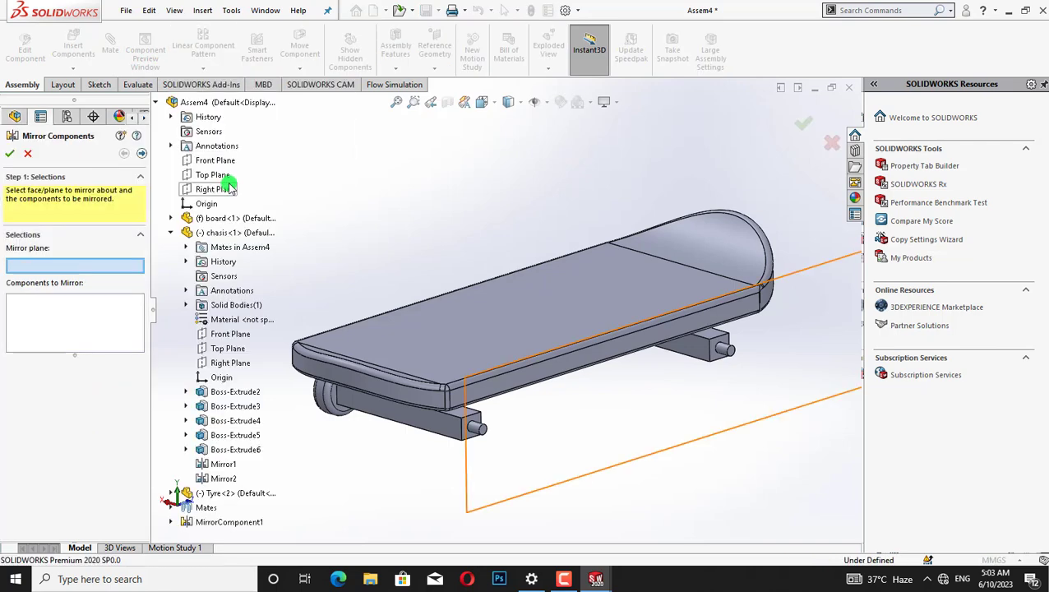
pyautogui.click(230, 334)
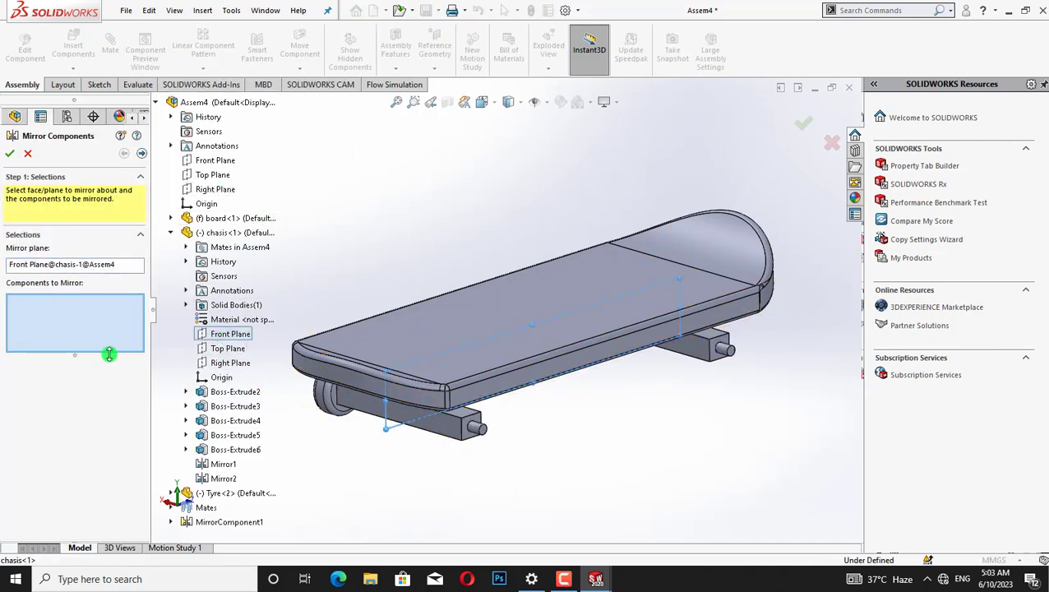
pyautogui.click(331, 396)
pyautogui.moveTo(665, 510); pyautogui.dragTo(589, 391, button='middle')
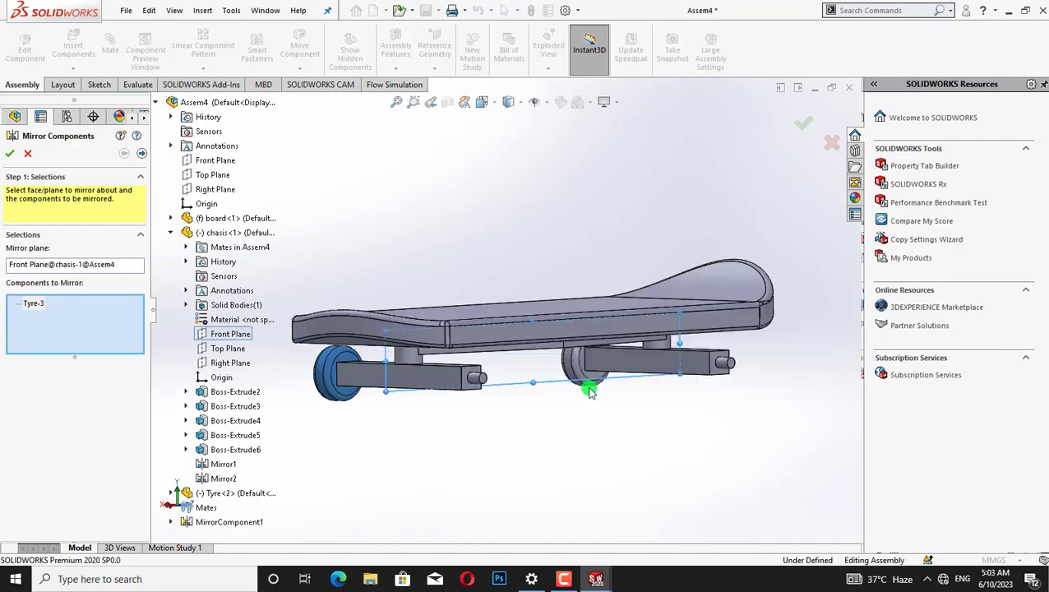
pyautogui.click(580, 378)
pyautogui.click(13, 154)
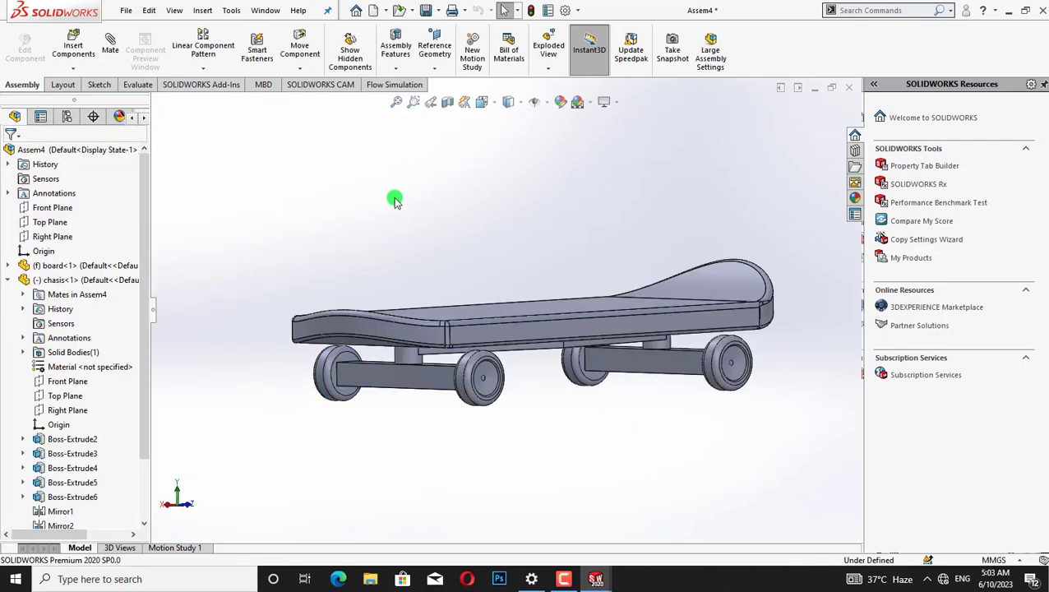
# Examine the assembled skateboard from several sides, including its four wheels and the top of the board
pyautogui.press('Right')
pyautogui.press('Right')
pyautogui.press('Right')
pyautogui.press('Right')
pyautogui.press('Right')
pyautogui.press('Right')
pyautogui.press('Right')
pyautogui.press('Right')
pyautogui.press('Right')
pyautogui.press('Right')
pyautogui.press('Right')
pyautogui.press('Right')
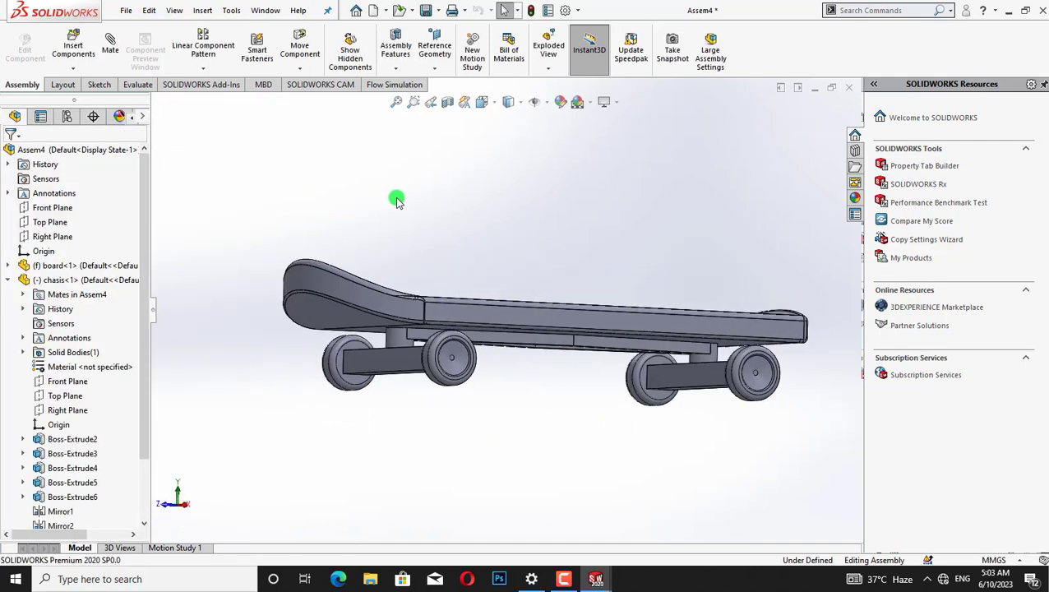
pyautogui.press('Down')
pyautogui.press('Down')
pyautogui.press('Up')
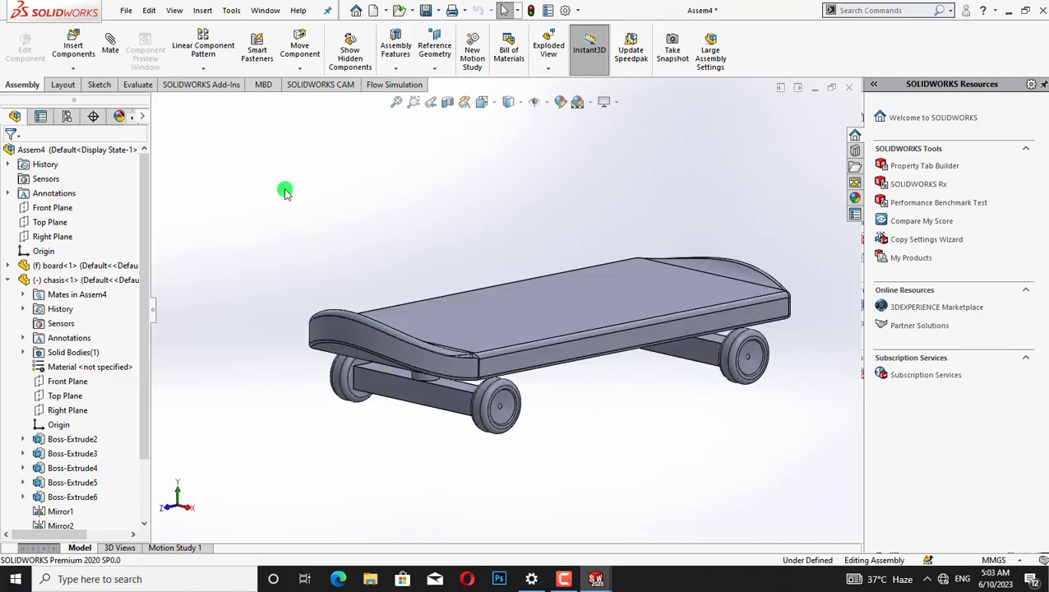
pyautogui.press('Up')
pyautogui.press('Up')
pyautogui.press('Down')
pyautogui.press('Up')
pyautogui.press('Up')
pyautogui.press('Up')
pyautogui.press('Down')
pyautogui.press('Down')
pyautogui.press('Down')
pyautogui.press('Down')
pyautogui.press('Down')
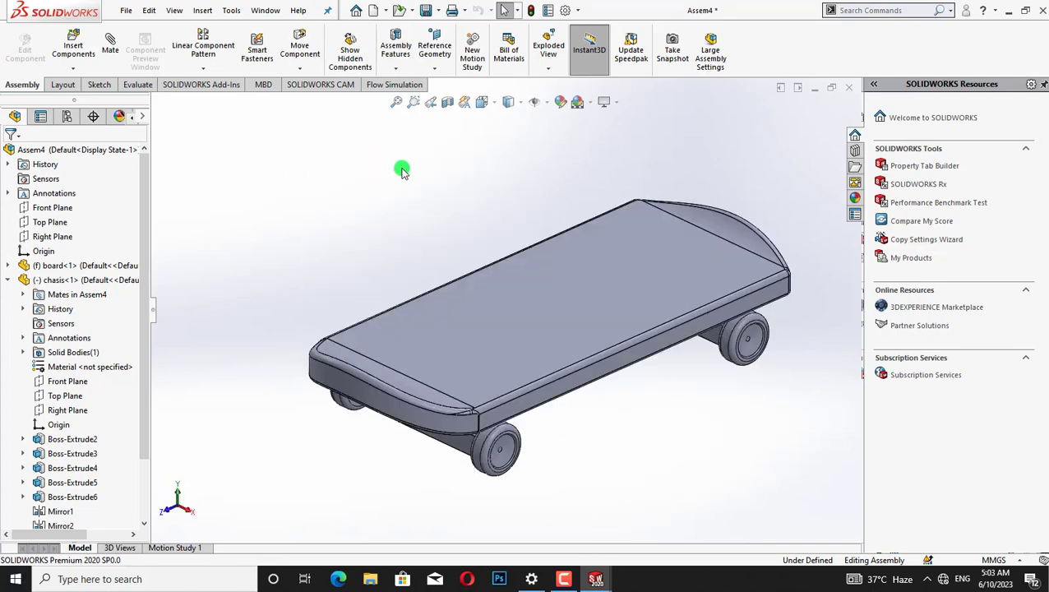
pyautogui.press('Up')
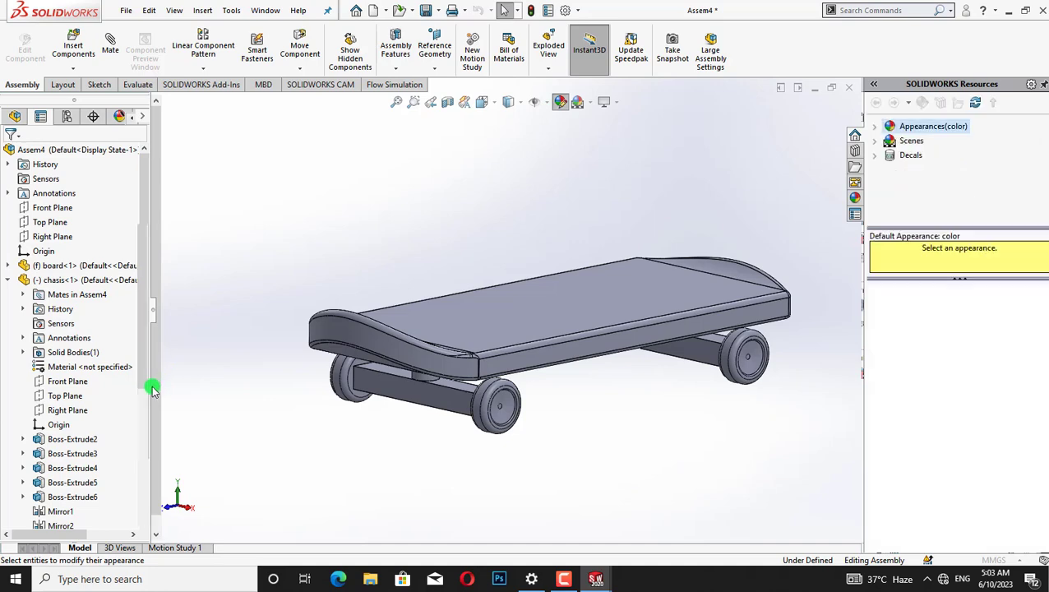
# Apply a yellow color appearance to the board at component level
pyautogui.click(60, 527)
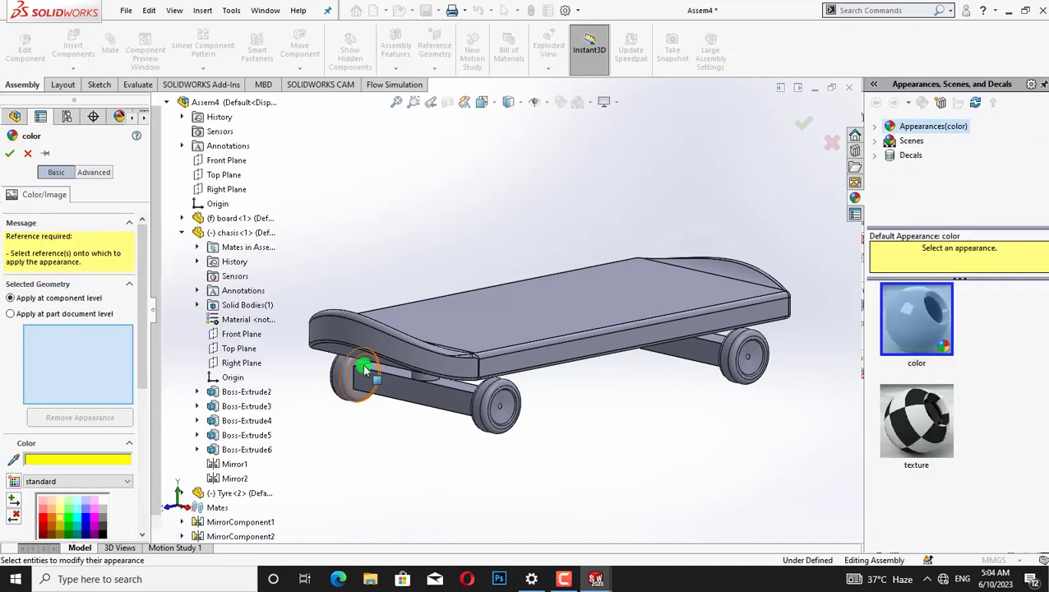
pyautogui.click(439, 340)
pyautogui.click(9, 153)
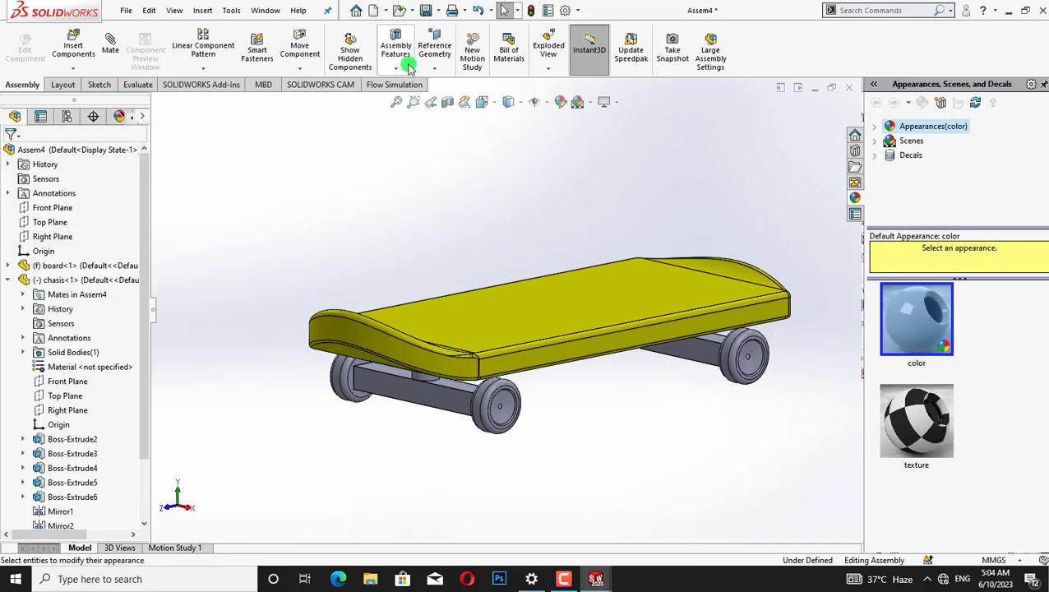
# Apply a red color appearance to all four tyres at component level
pyautogui.click(561, 103)
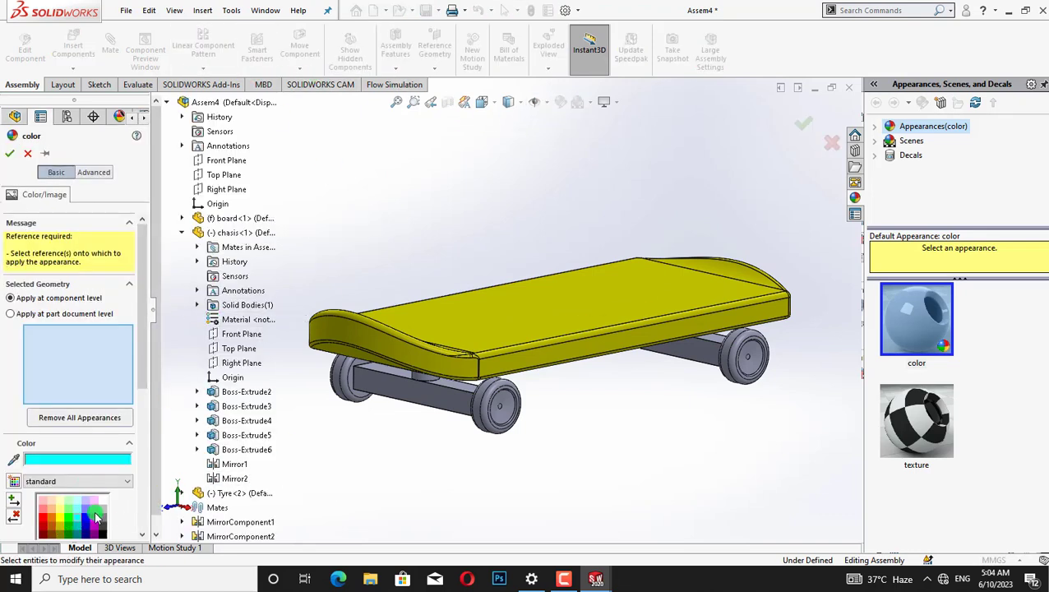
pyautogui.click(491, 398)
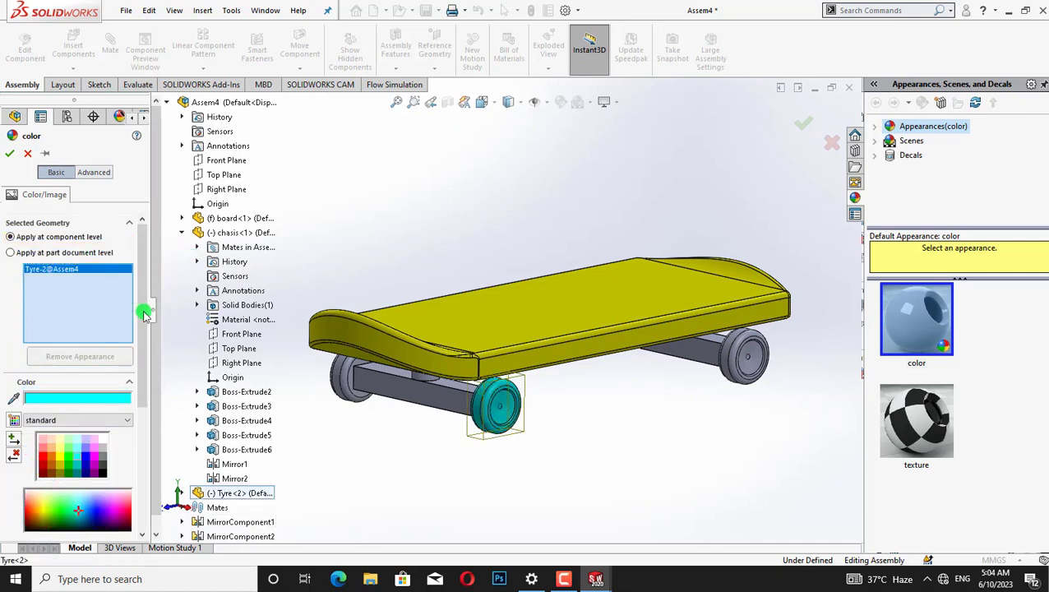
pyautogui.click(744, 366)
pyautogui.click(349, 384)
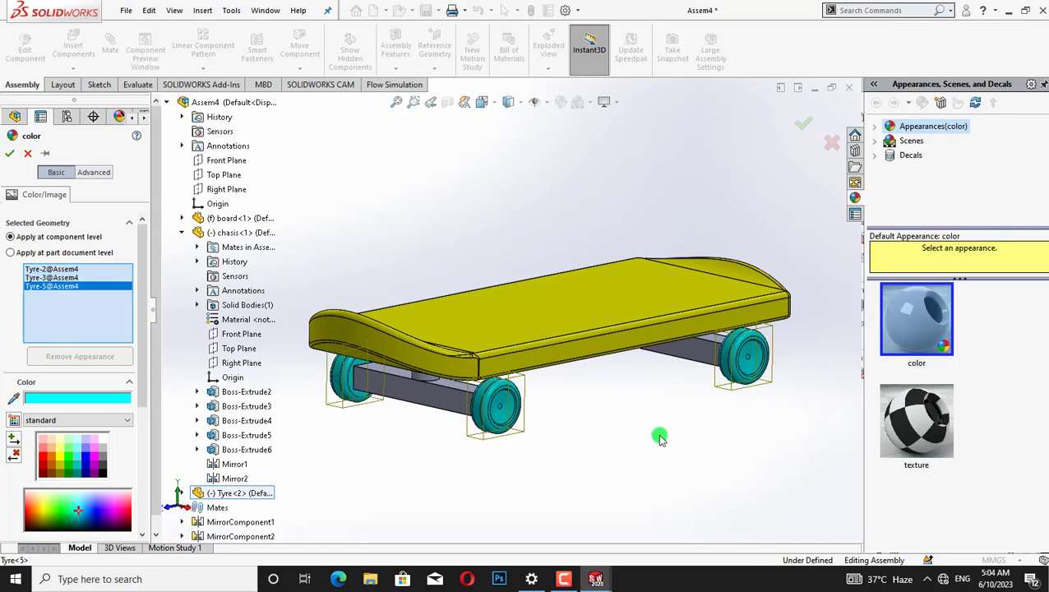
pyautogui.moveTo(662, 433); pyautogui.dragTo(664, 418, button='middle')
pyautogui.click(597, 402)
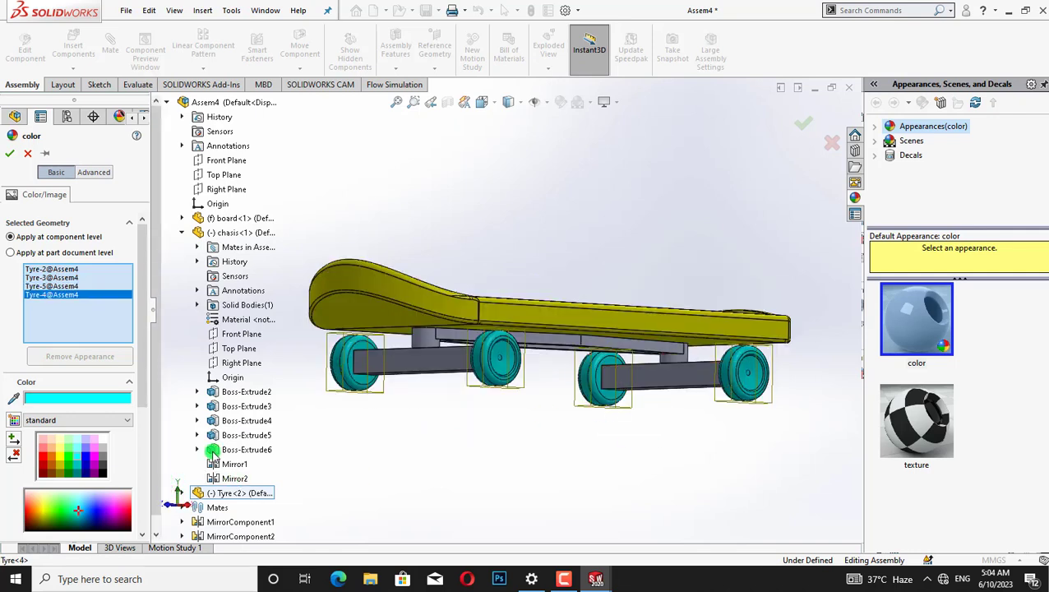
pyautogui.click(44, 459)
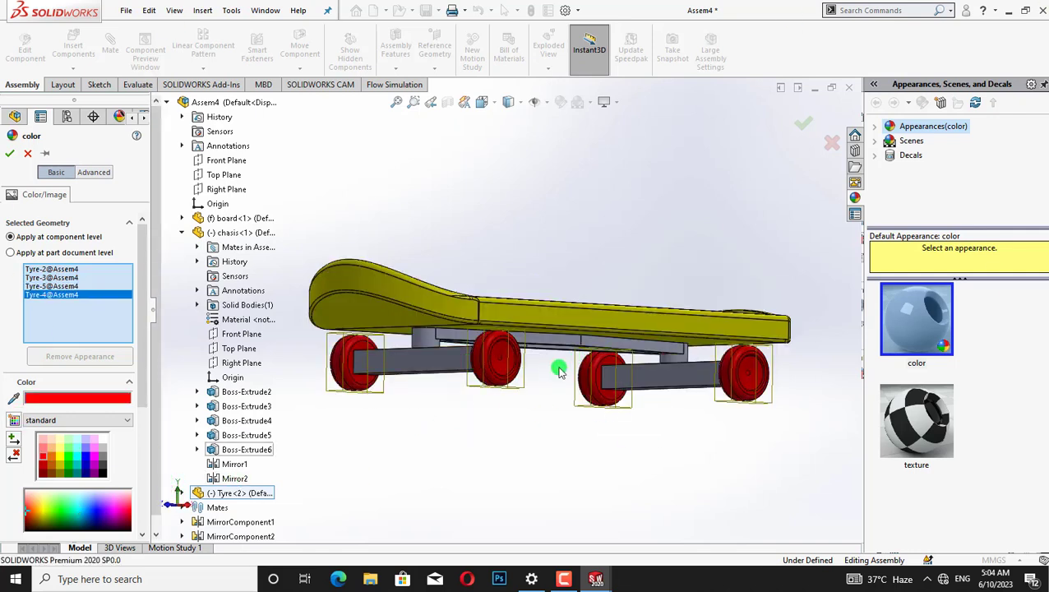
pyautogui.click(8, 155)
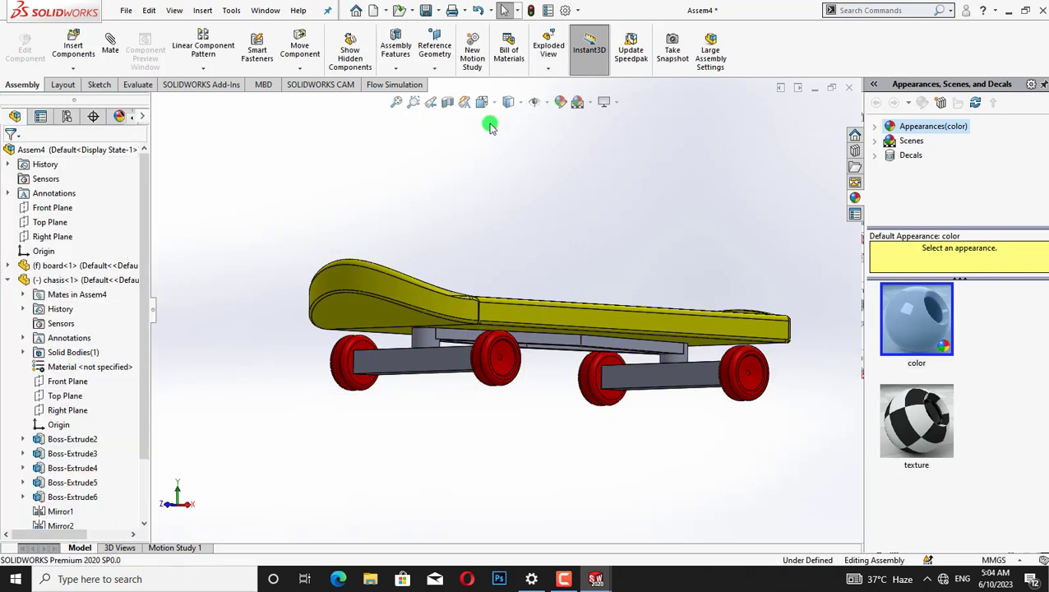
# Apply a cyan color appearance to the chassis at component level
pyautogui.click(321, 290)
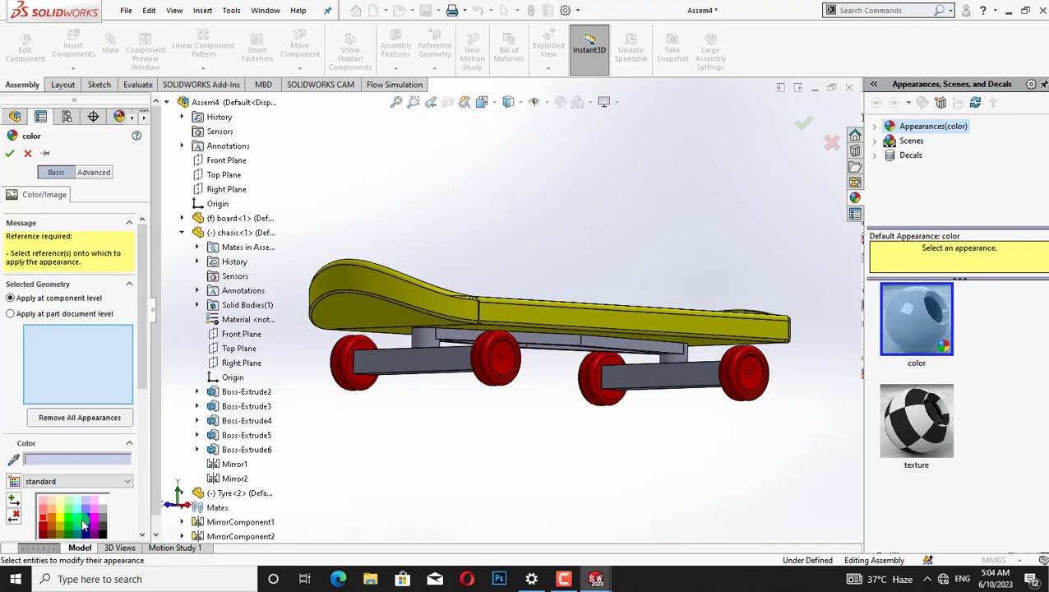
pyautogui.click(79, 524)
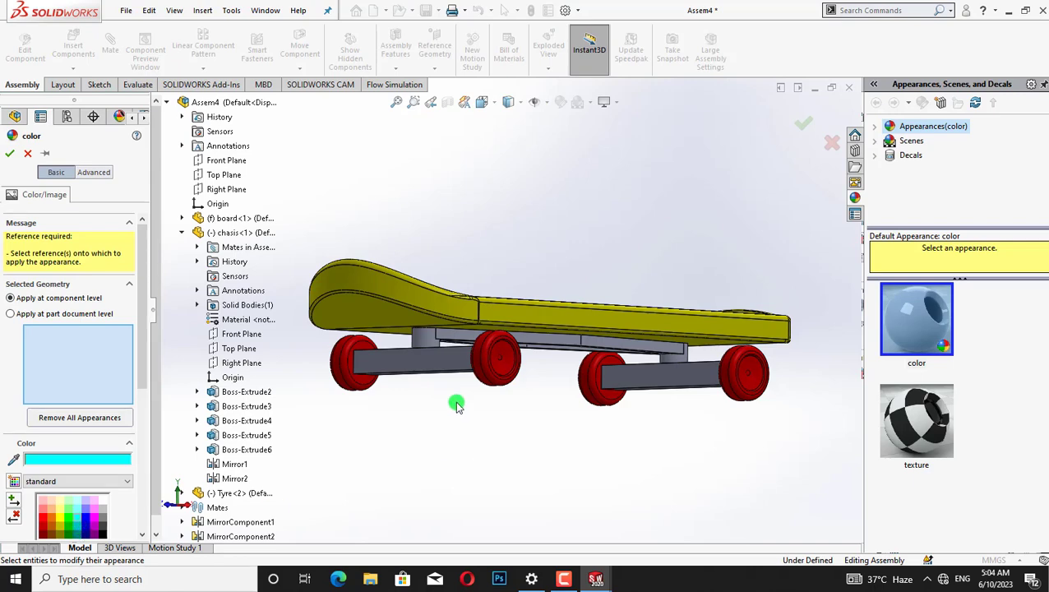
pyautogui.click(440, 362)
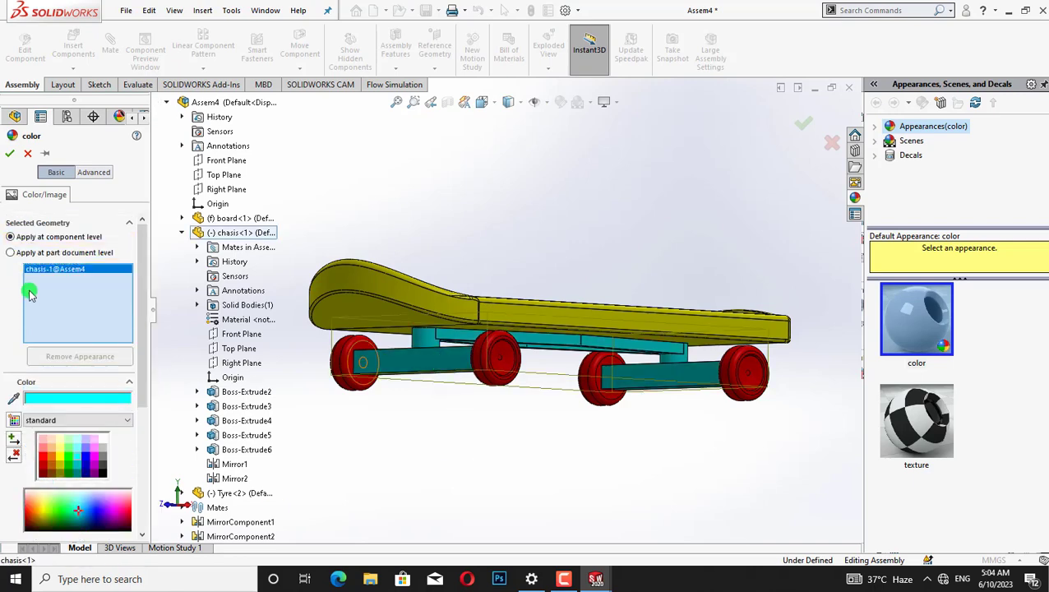
pyautogui.click(7, 156)
# Examine the colored skateboard from its end and opposite side, including the chassis and wheels under the board
pyautogui.press('Right')
pyautogui.press('Right')
pyautogui.press('Right')
pyautogui.press('Right')
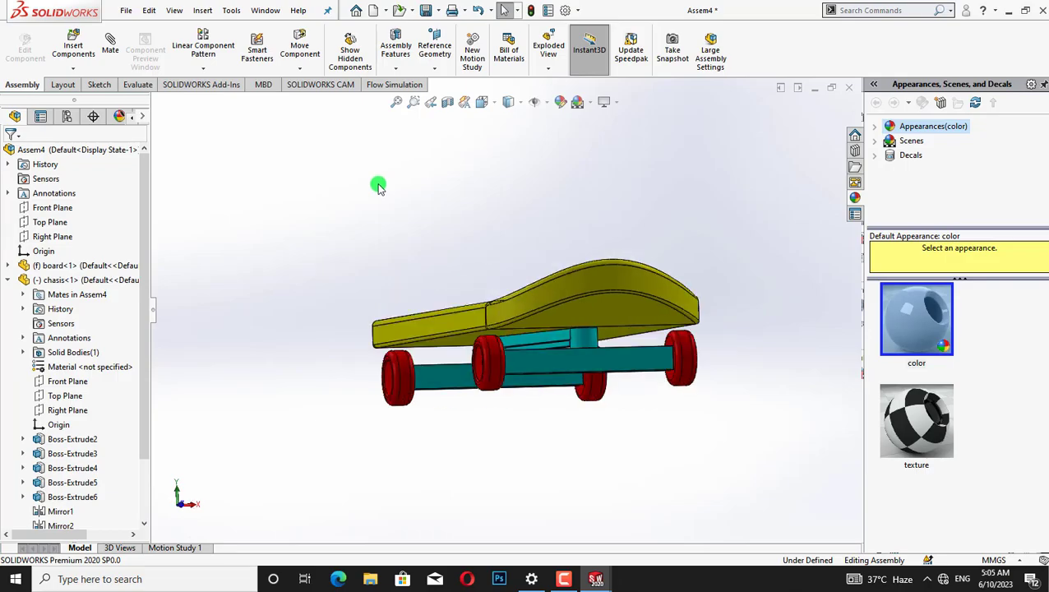
pyautogui.press('Right')
pyautogui.press('Right')
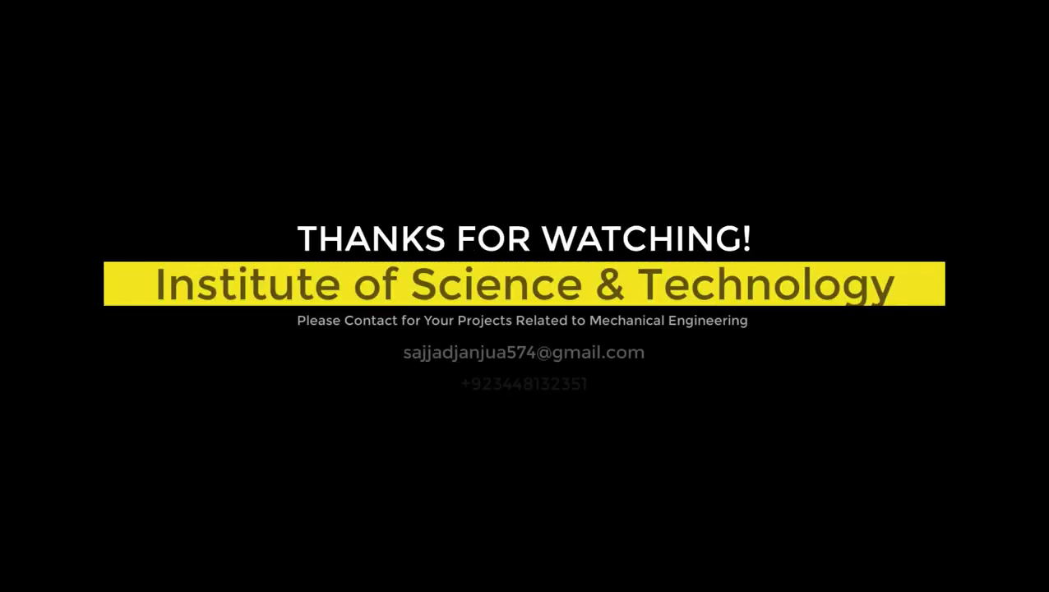